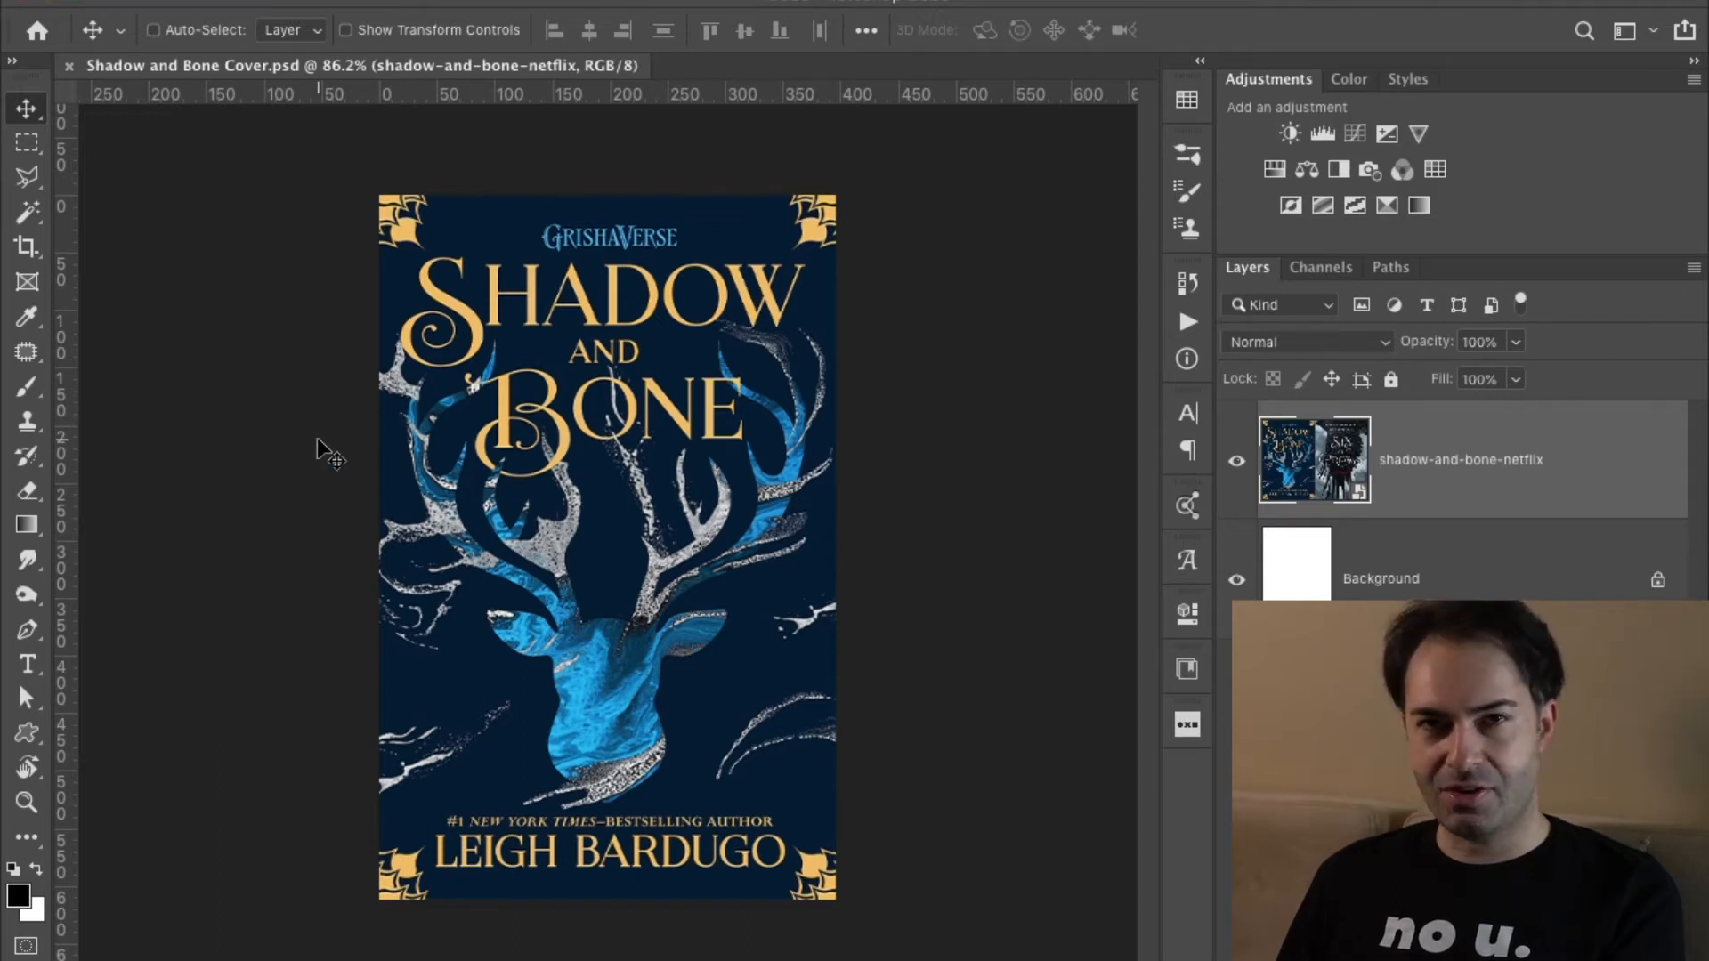
Sample the cover's dark navy background and the title's gold as the two working colors.
key("b")
left_click(757, 656, "alt")
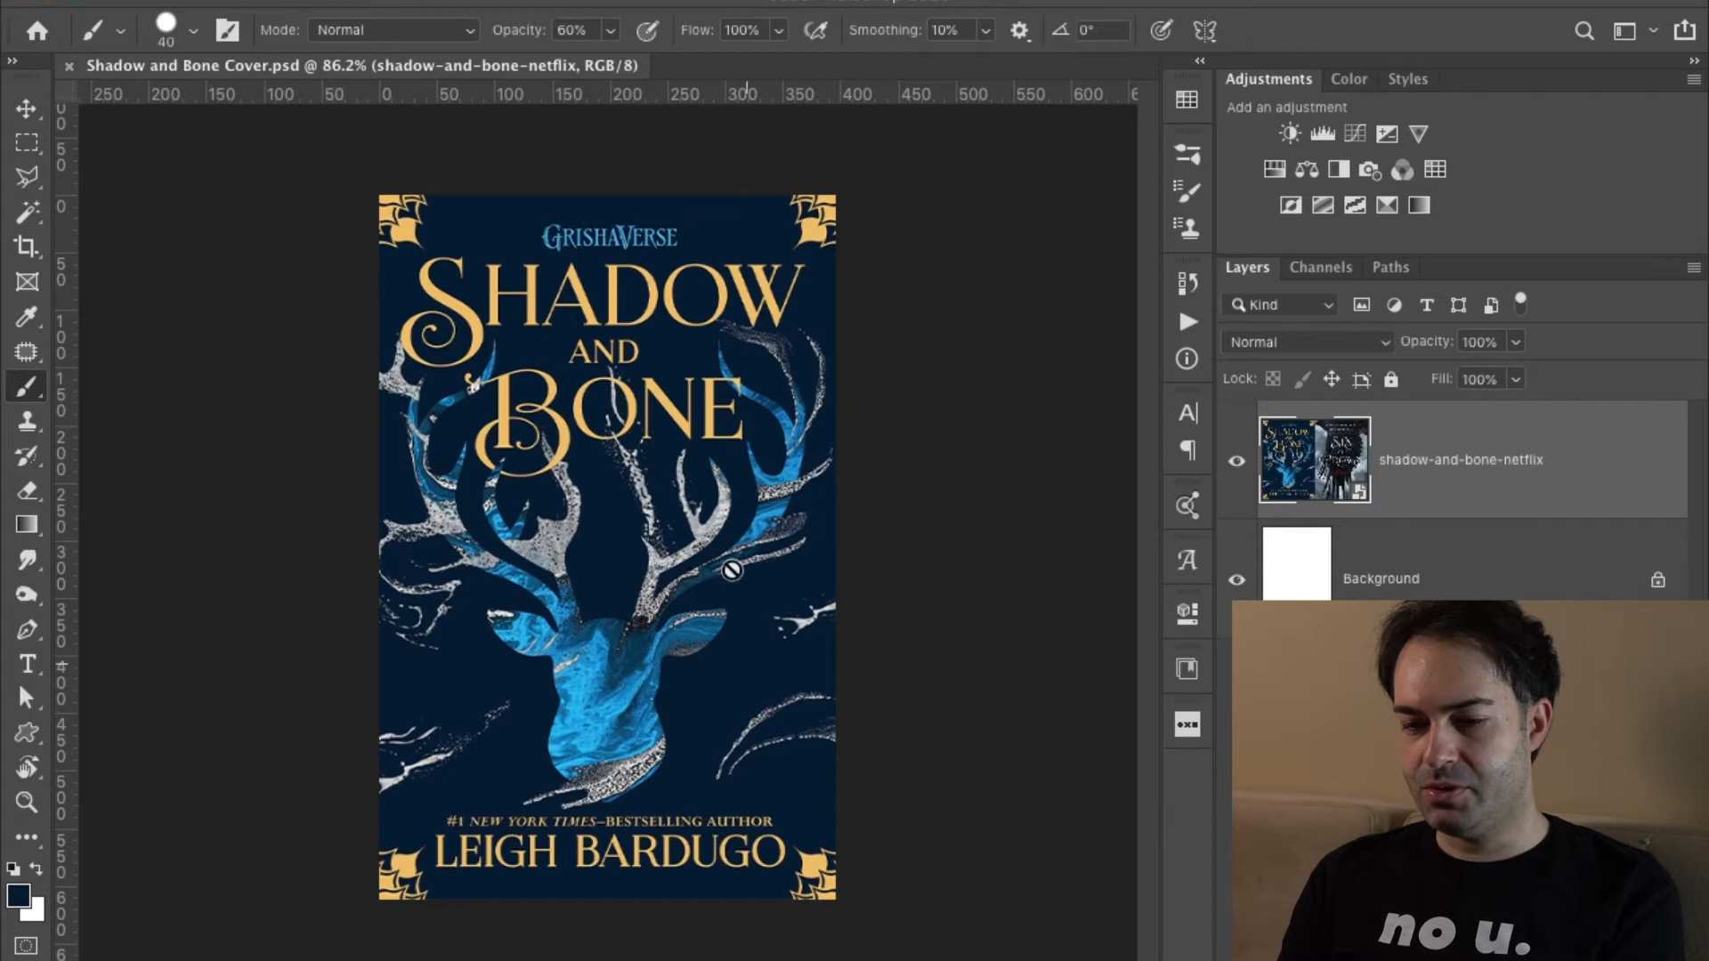
key("x")
left_click(611, 289, "alt")
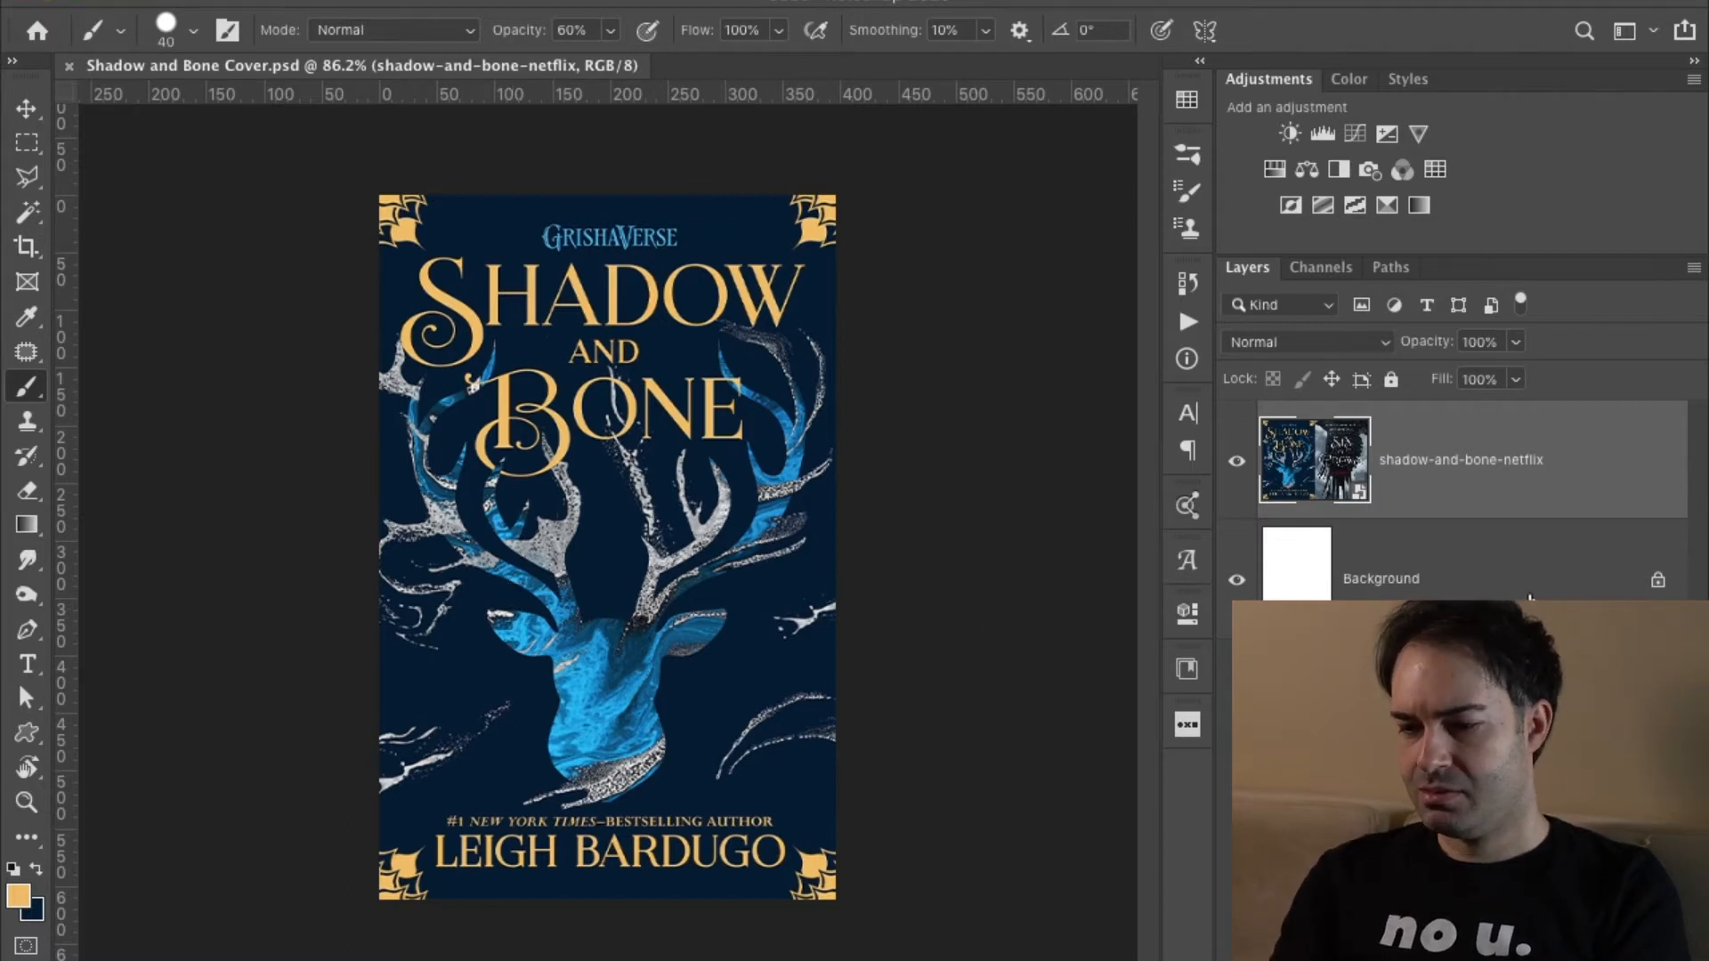
Fill the Background layer with the sampled dark navy and hide the shadow-and-bone-netflix reference layer.
left_click(1530, 598)
key("x")
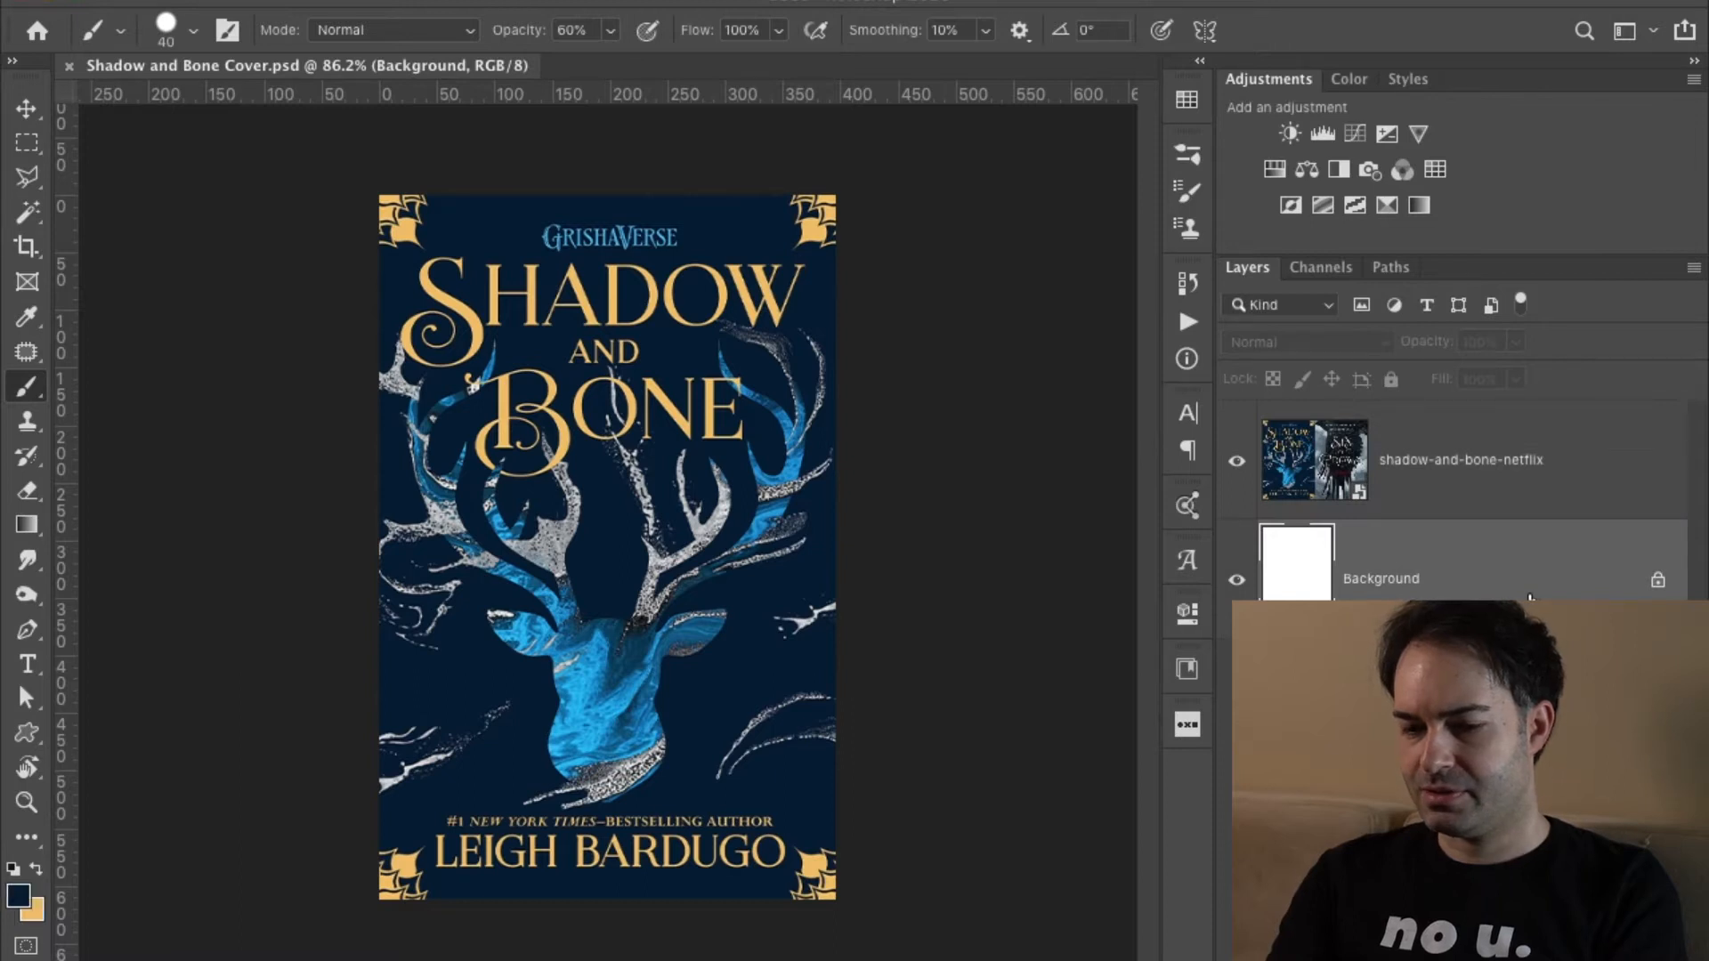
key("alt+BackSpace")
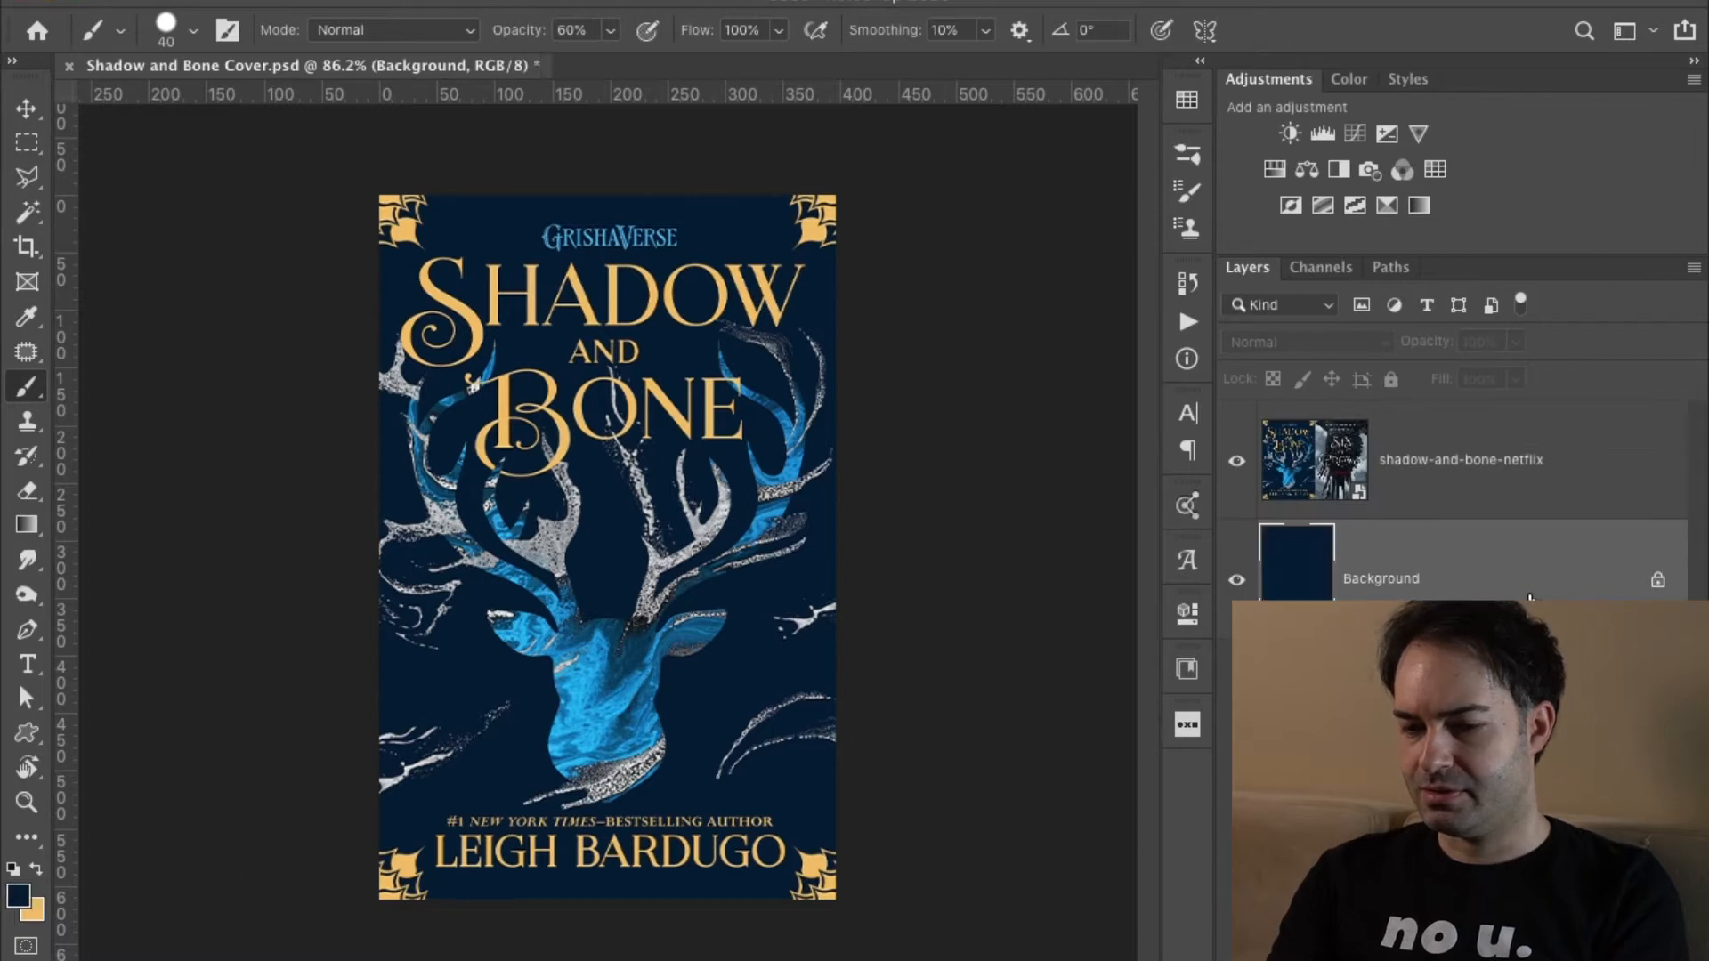
left_click(1238, 462)
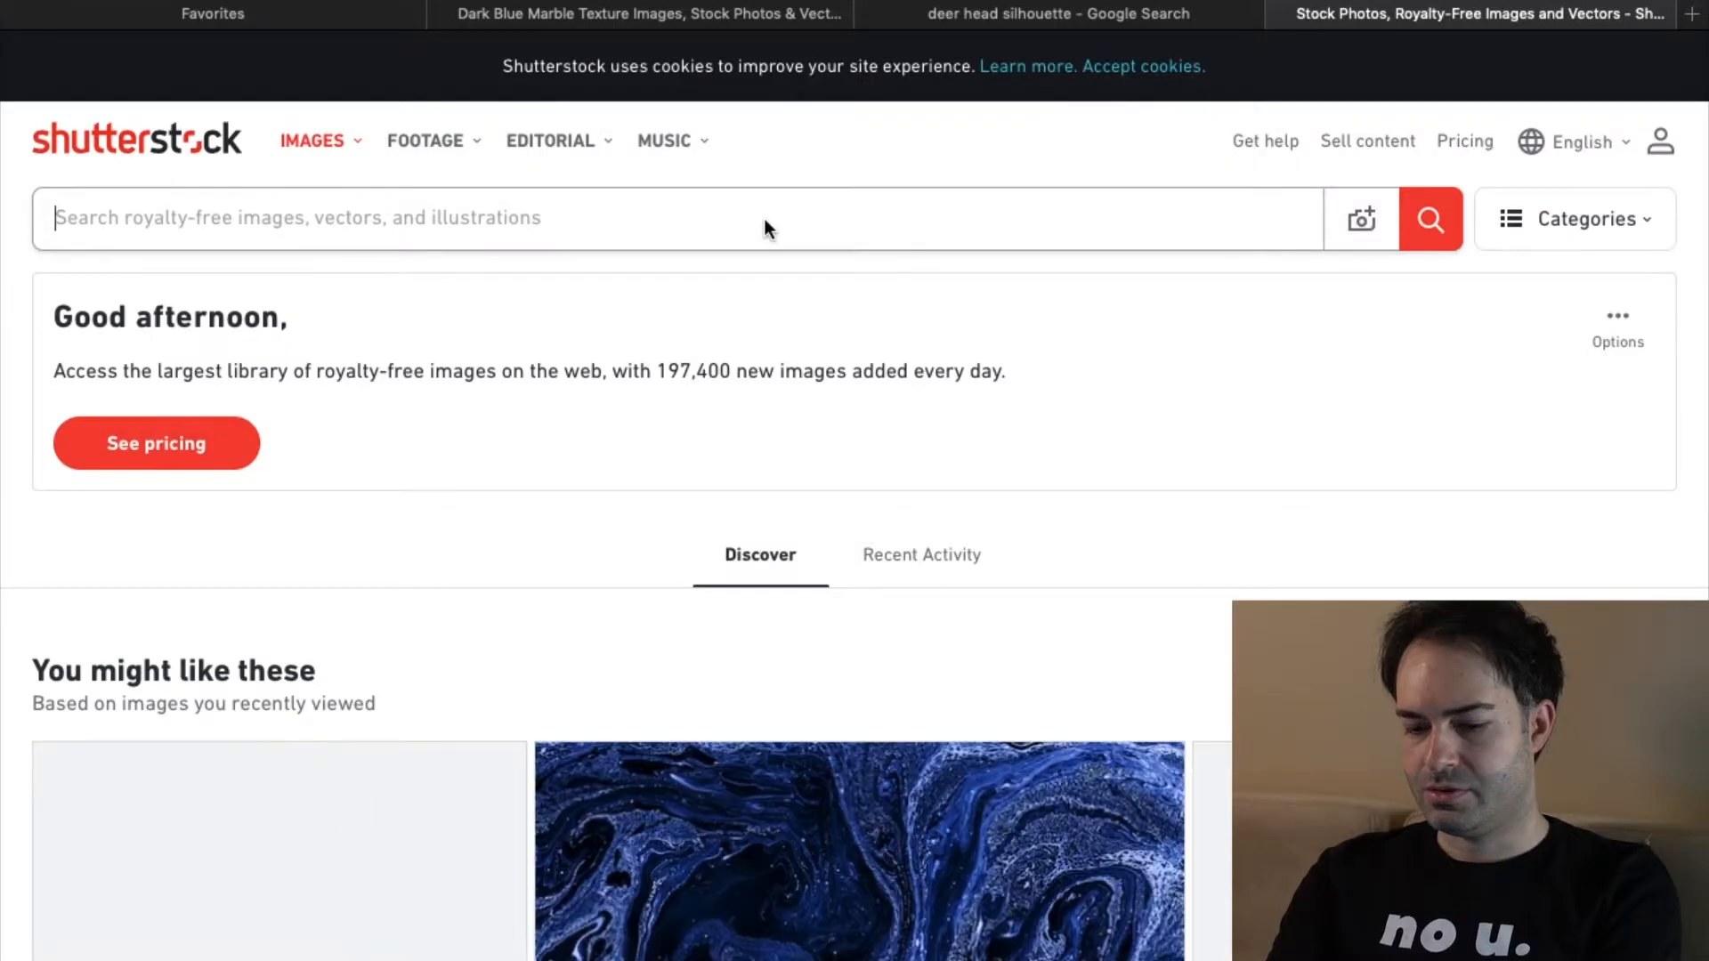
Search Shutterstock for "dark blue marble texture".
type("dark bl")
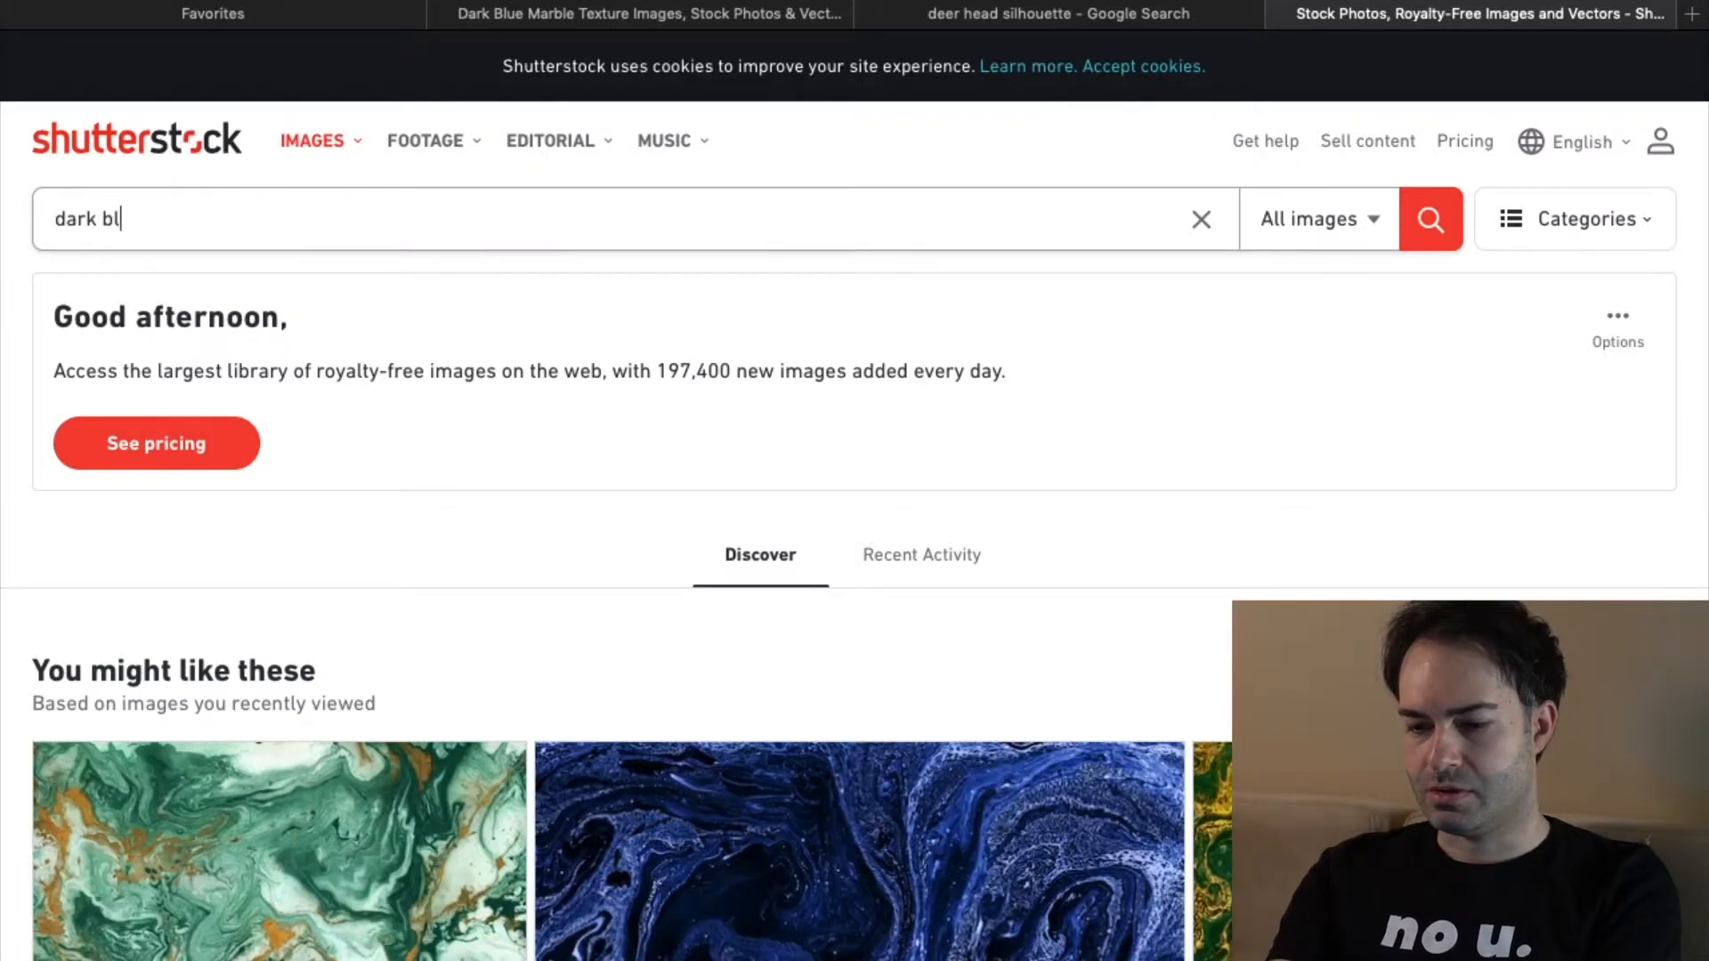
type("uee")
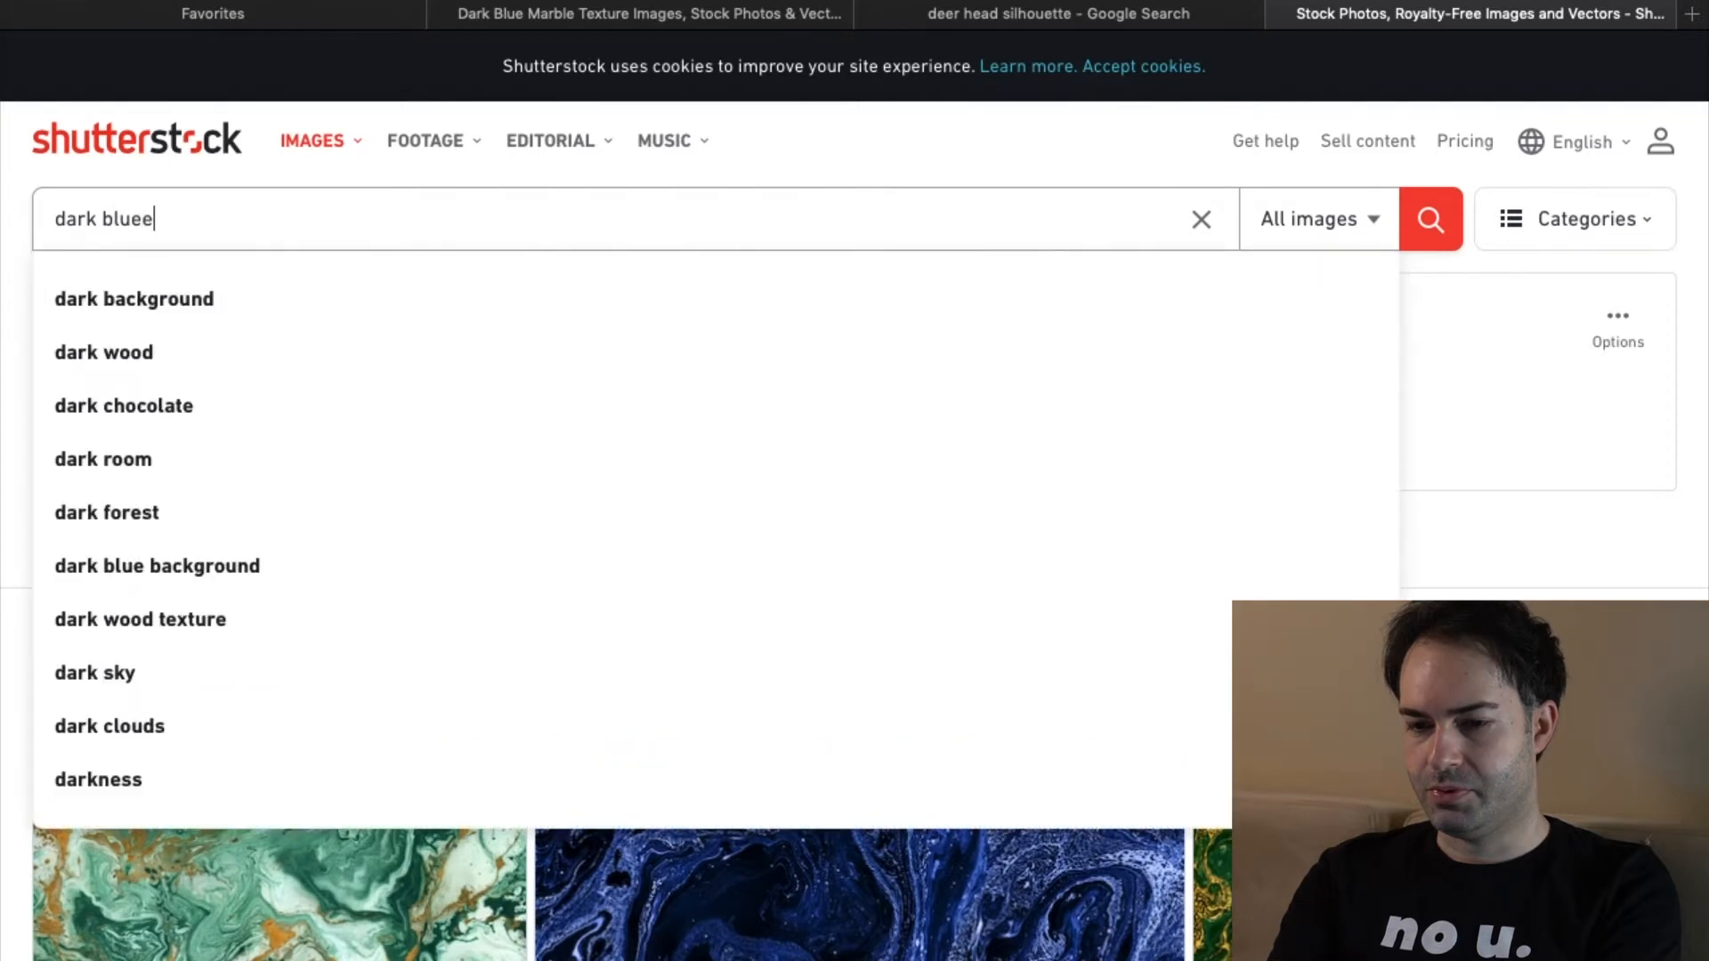
key("BackSpace")
type("marble texture")
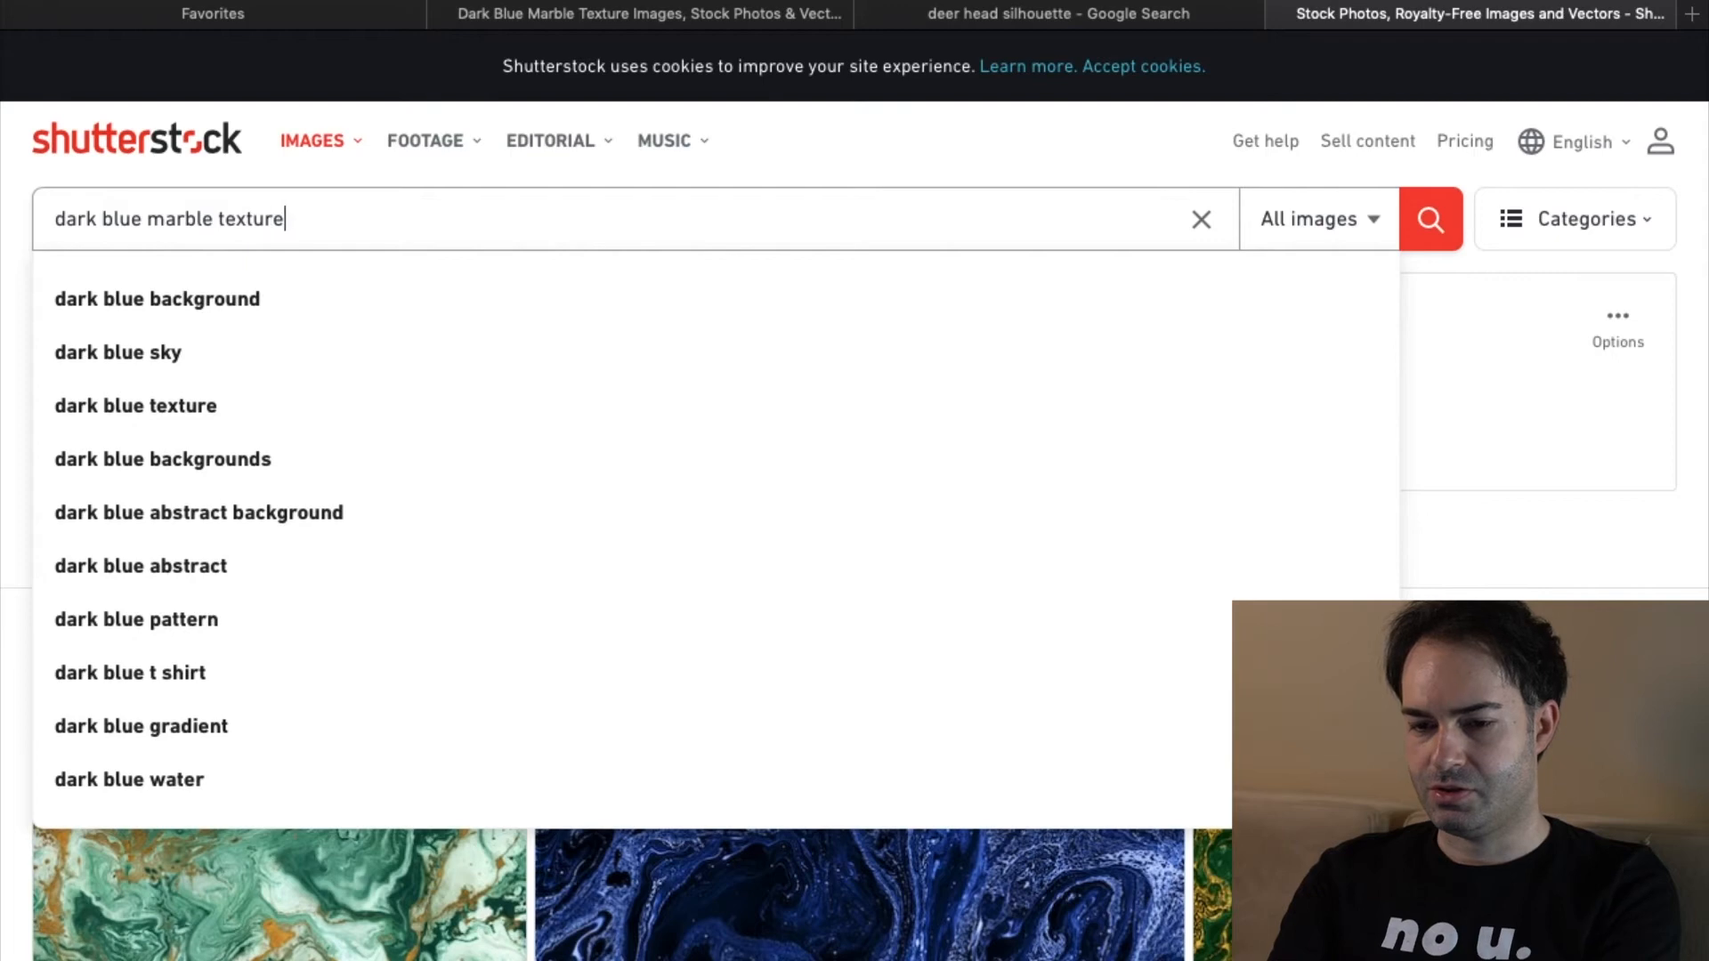
key("Return")
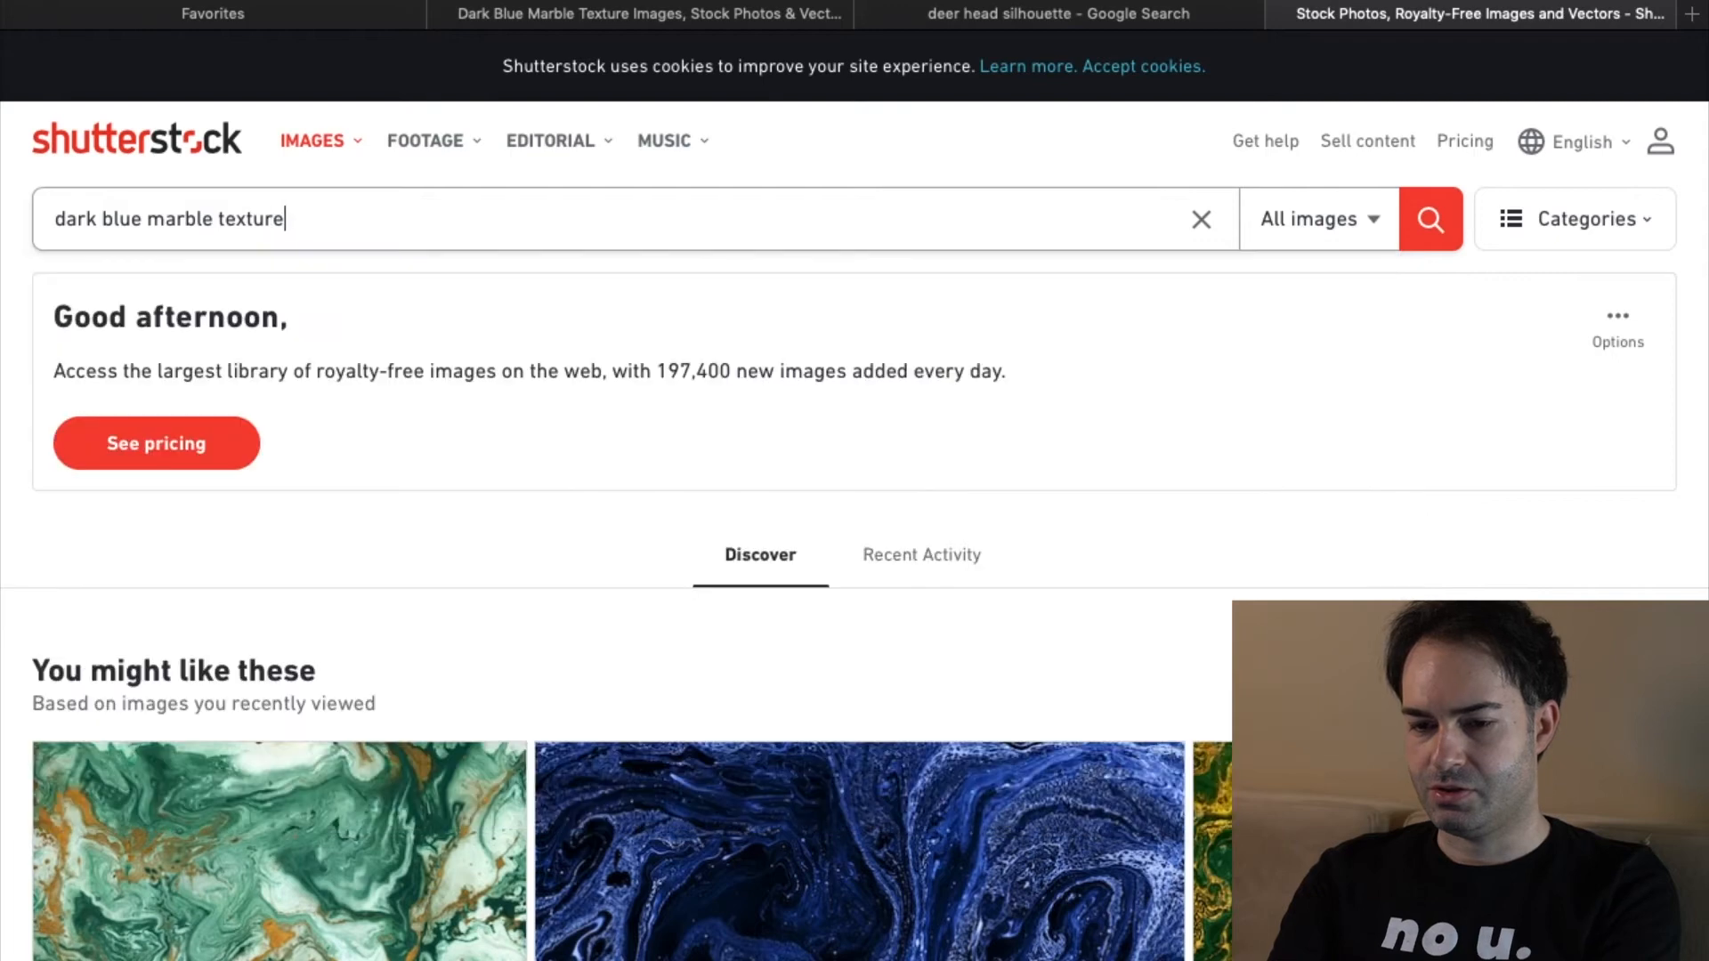
Browse the marble texture results and open the dark blue "Creative background with abstract waves" image with pale swirls.
scroll(1042, 534, "down", 5)
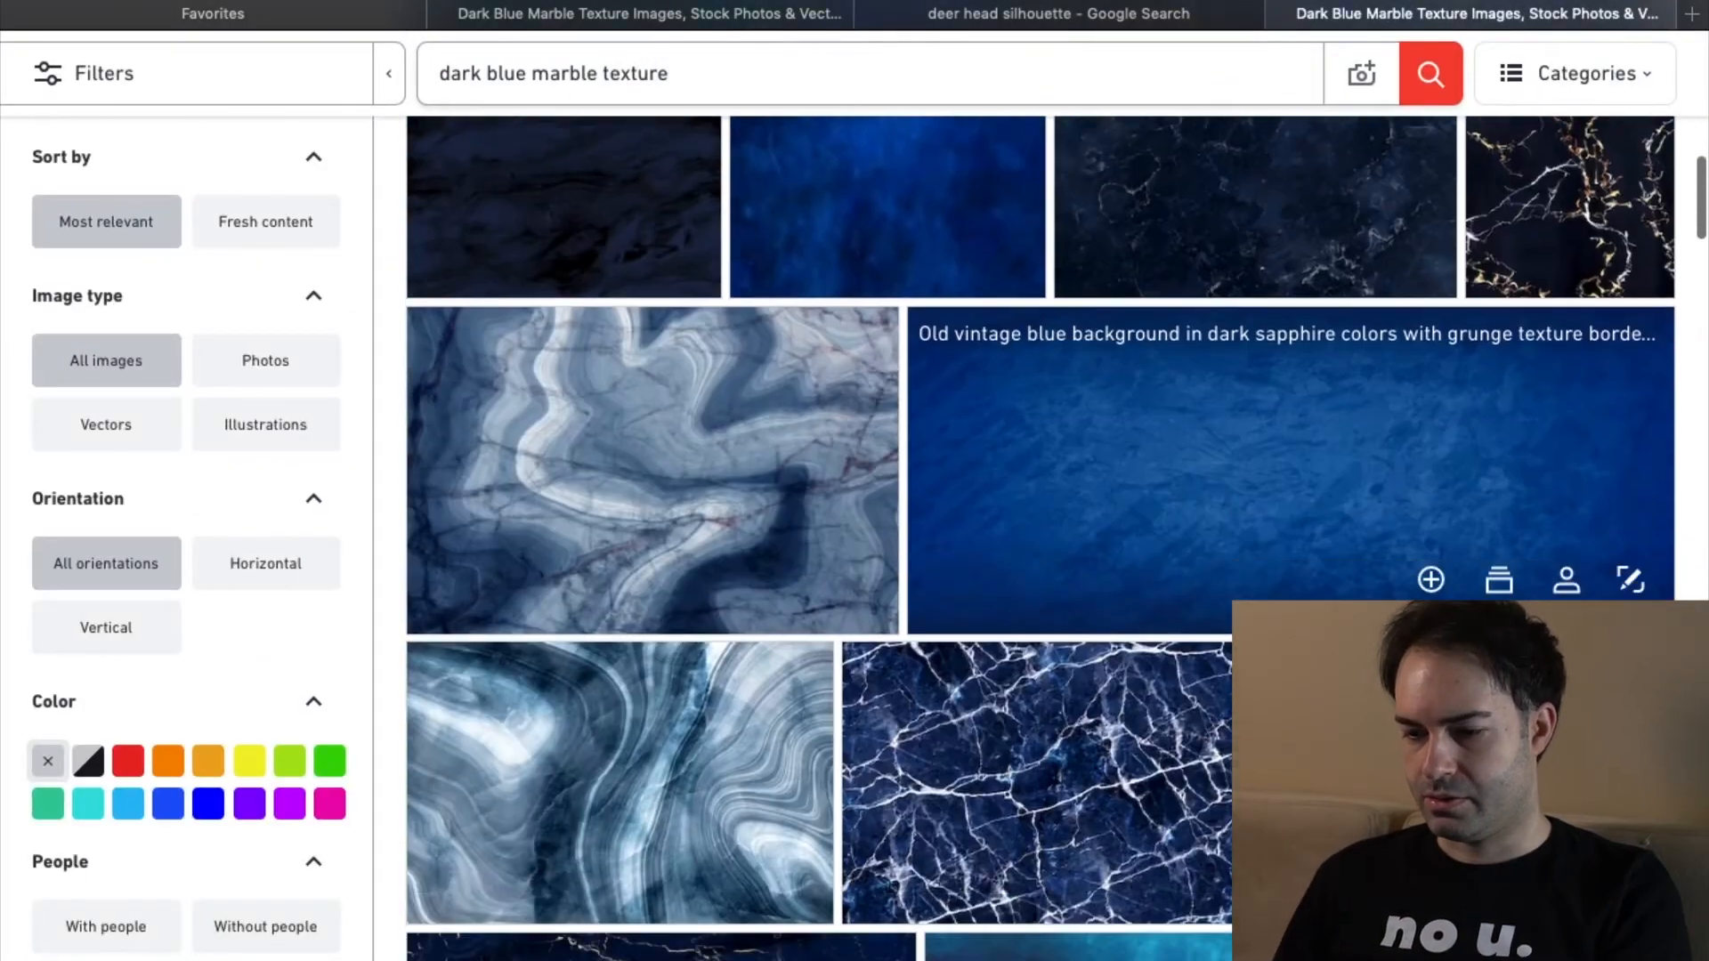
scroll(1042, 534, "down", 8)
scroll(1441, 223, "down", 8)
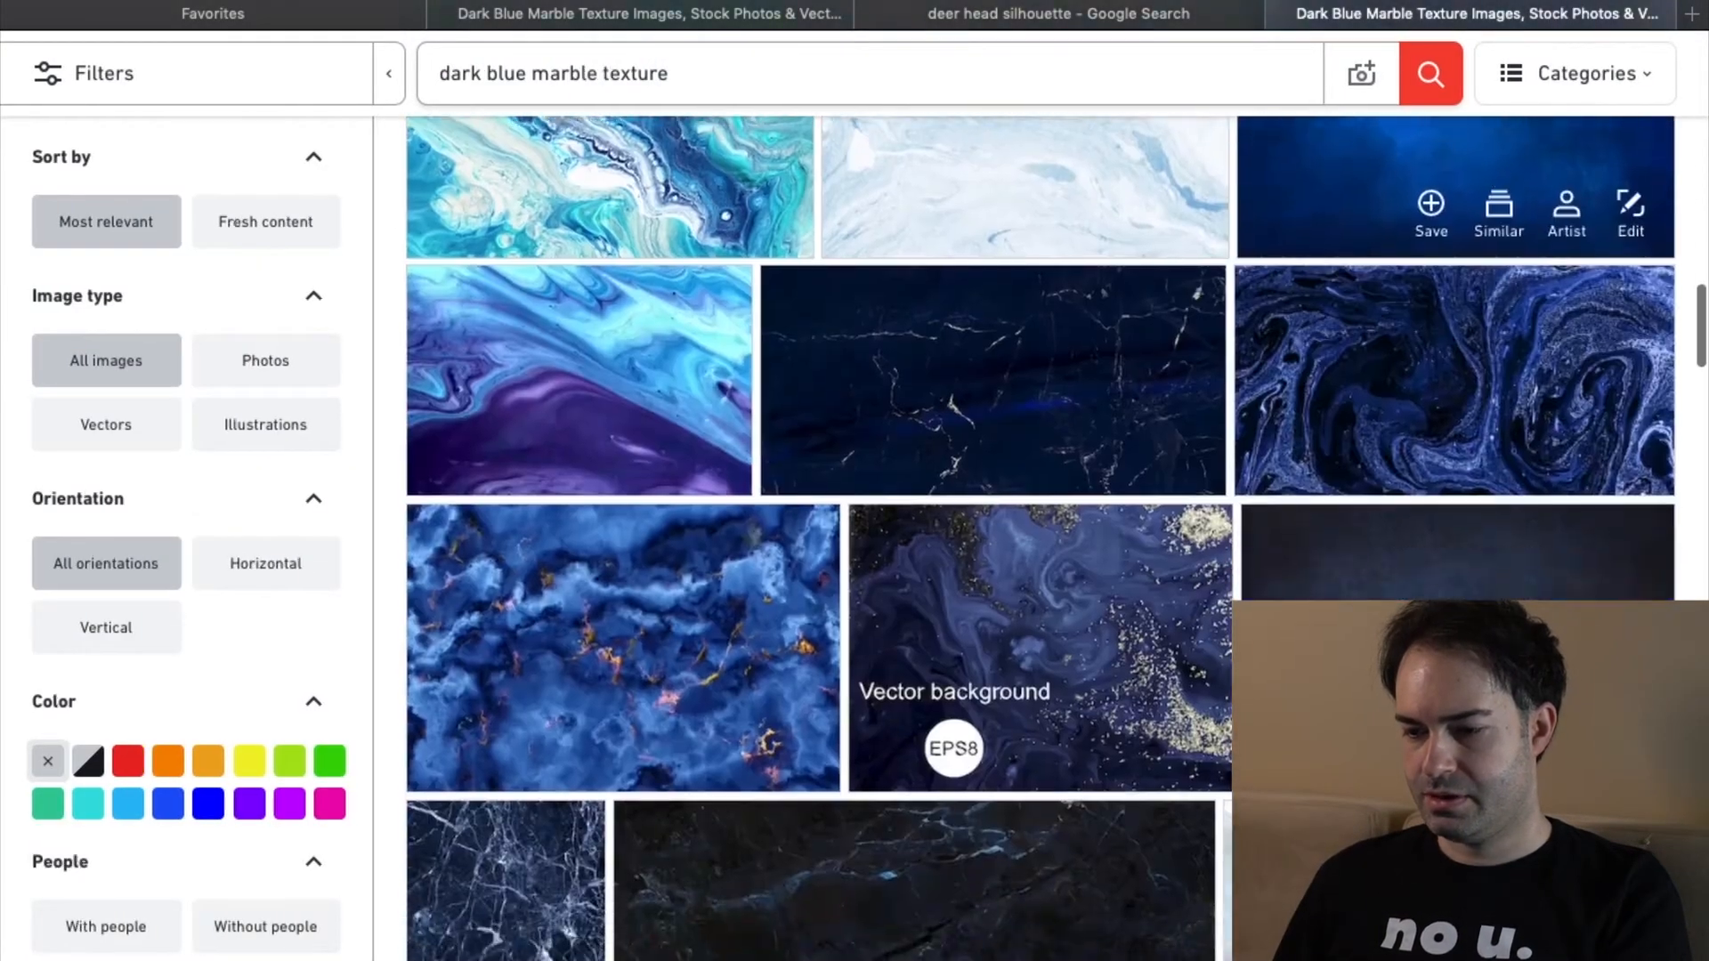
scroll(1441, 222, "up", 3)
scroll(1442, 223, "down", 4)
scroll(1152, 942, "down", 15)
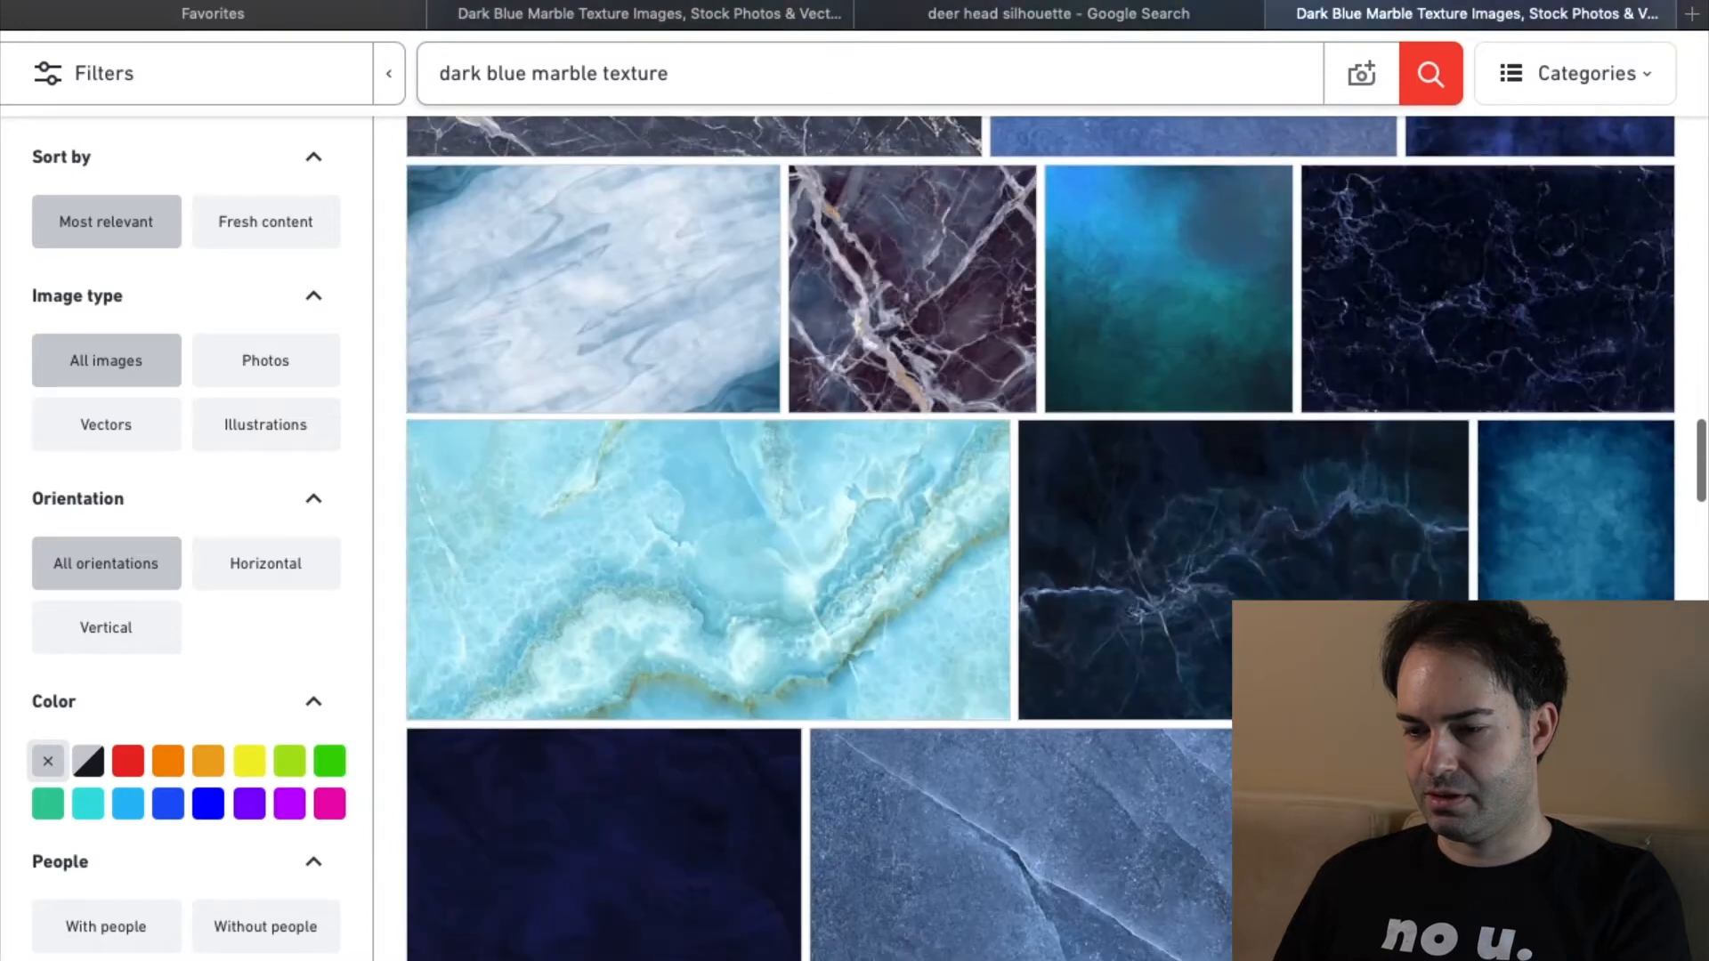
scroll(1152, 942, "down", 10)
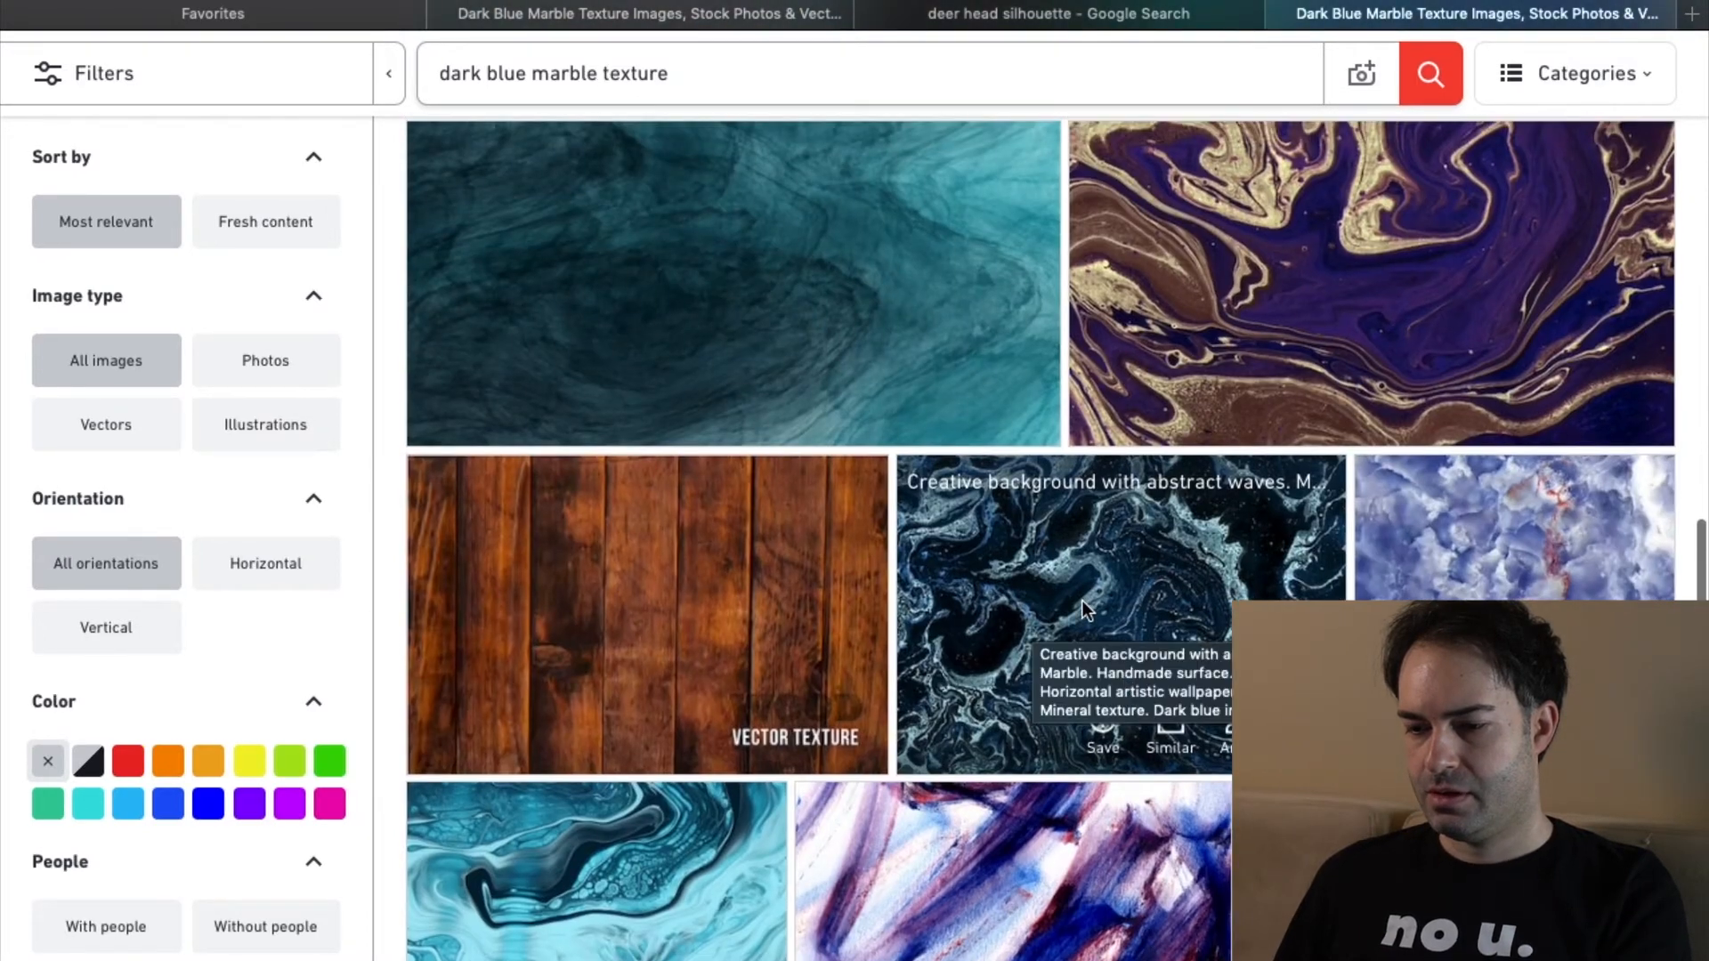
scroll(1081, 600, "down", 7)
scroll(1081, 599, "up", 8)
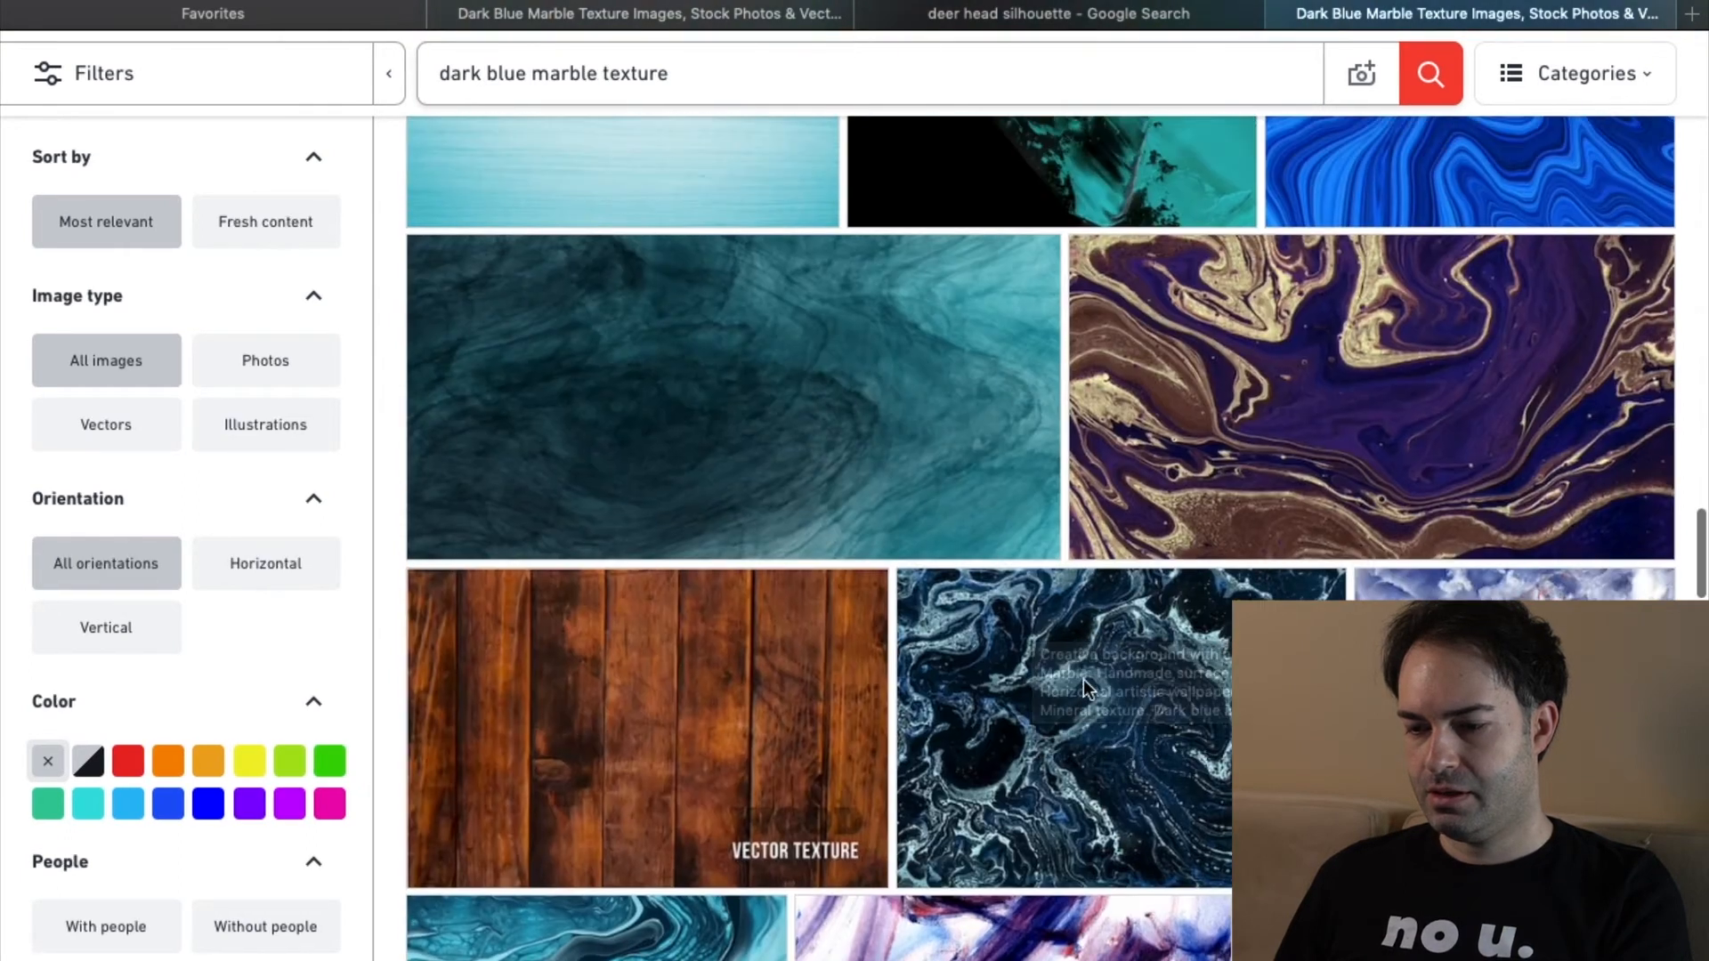
left_click(1055, 726)
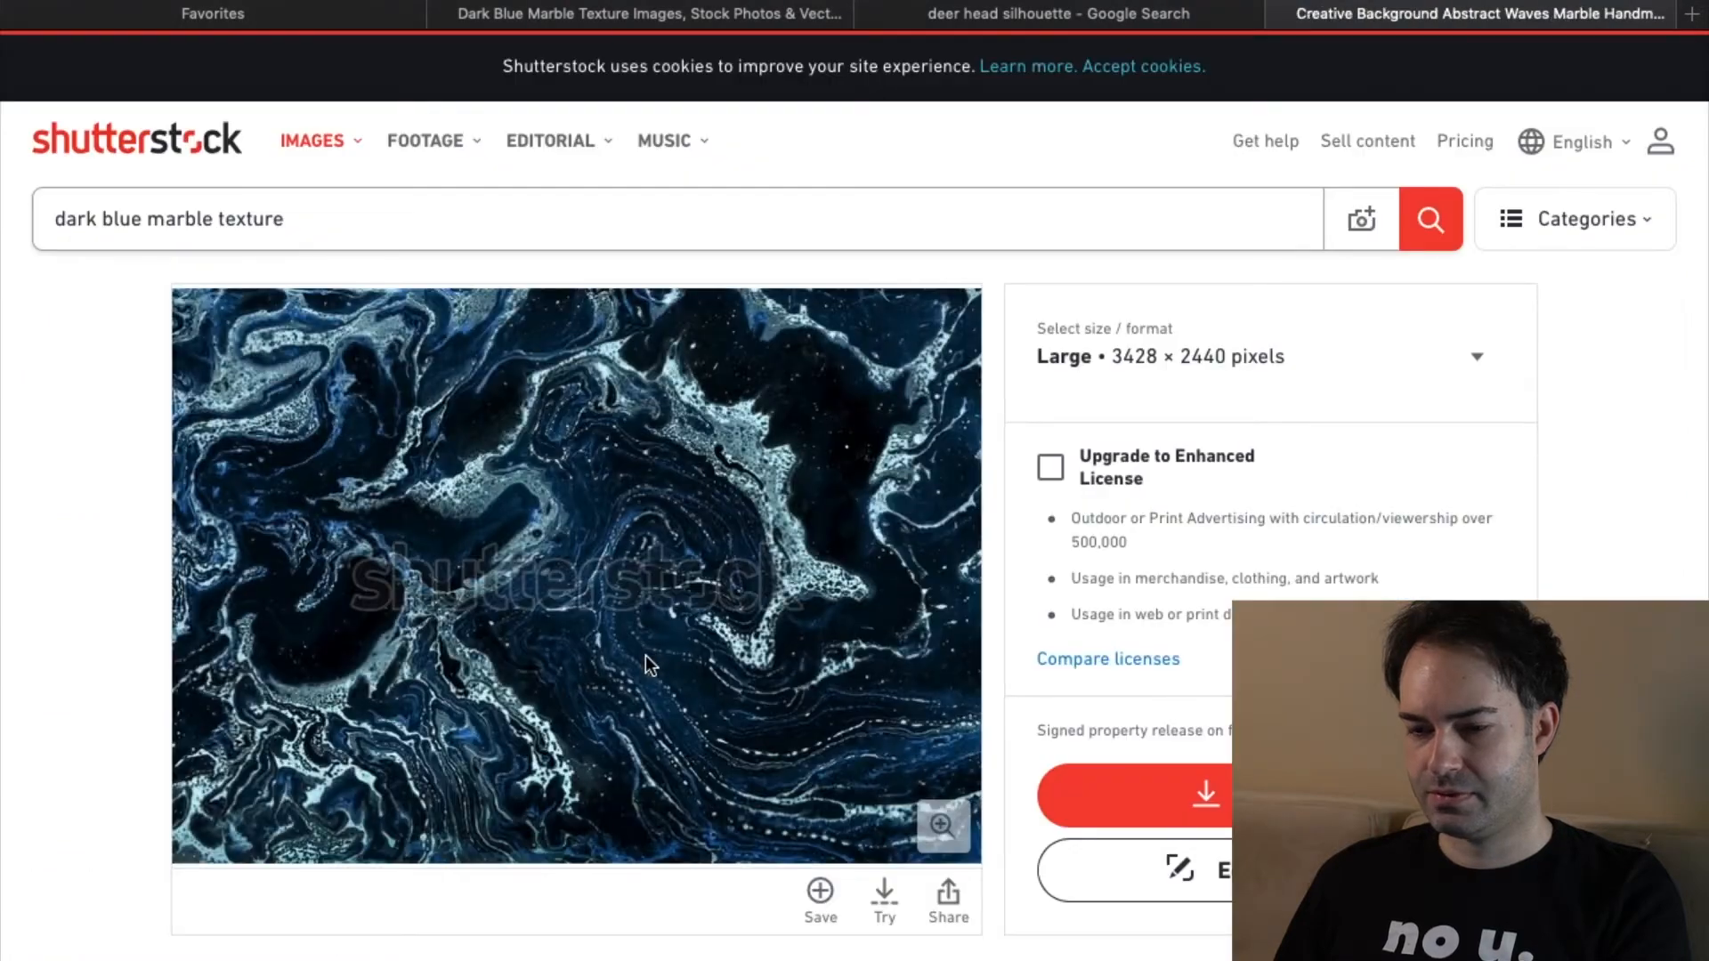
Position the shutterstock_671851774 marble texture over the cover in Shadow and Bone Cover.psd, aligned to its upper edge.
left_click_drag(1525, 485, 1518, 639)
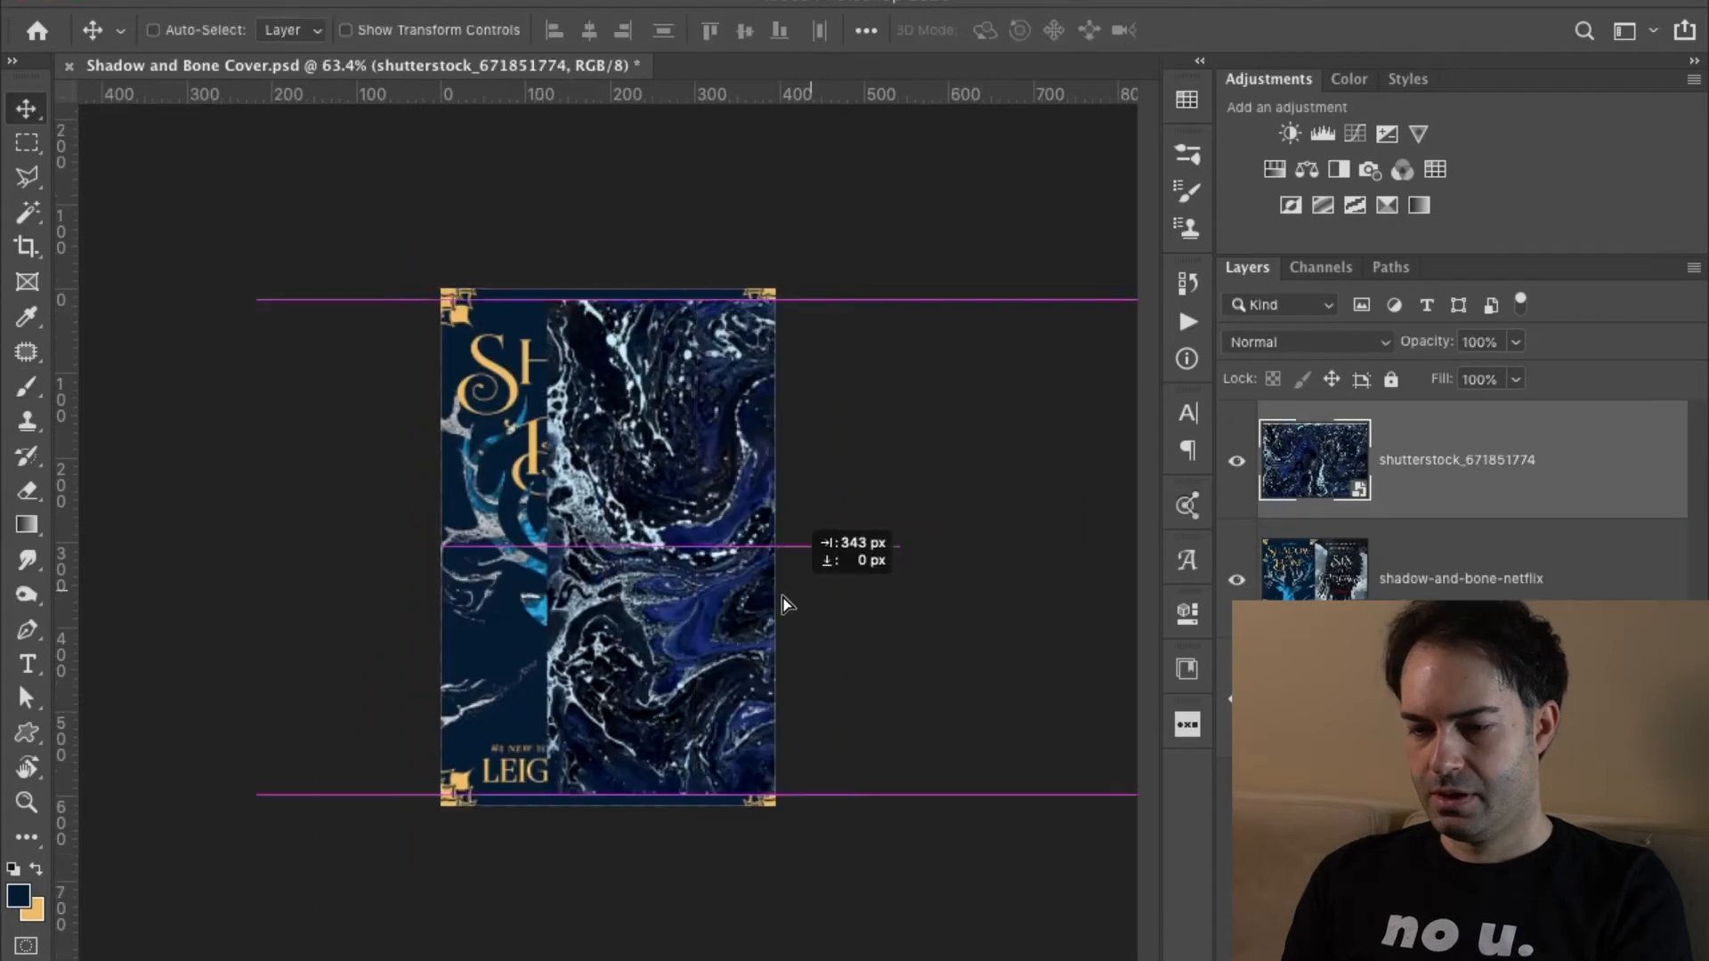
left_click_drag(783, 599, 537, 583)
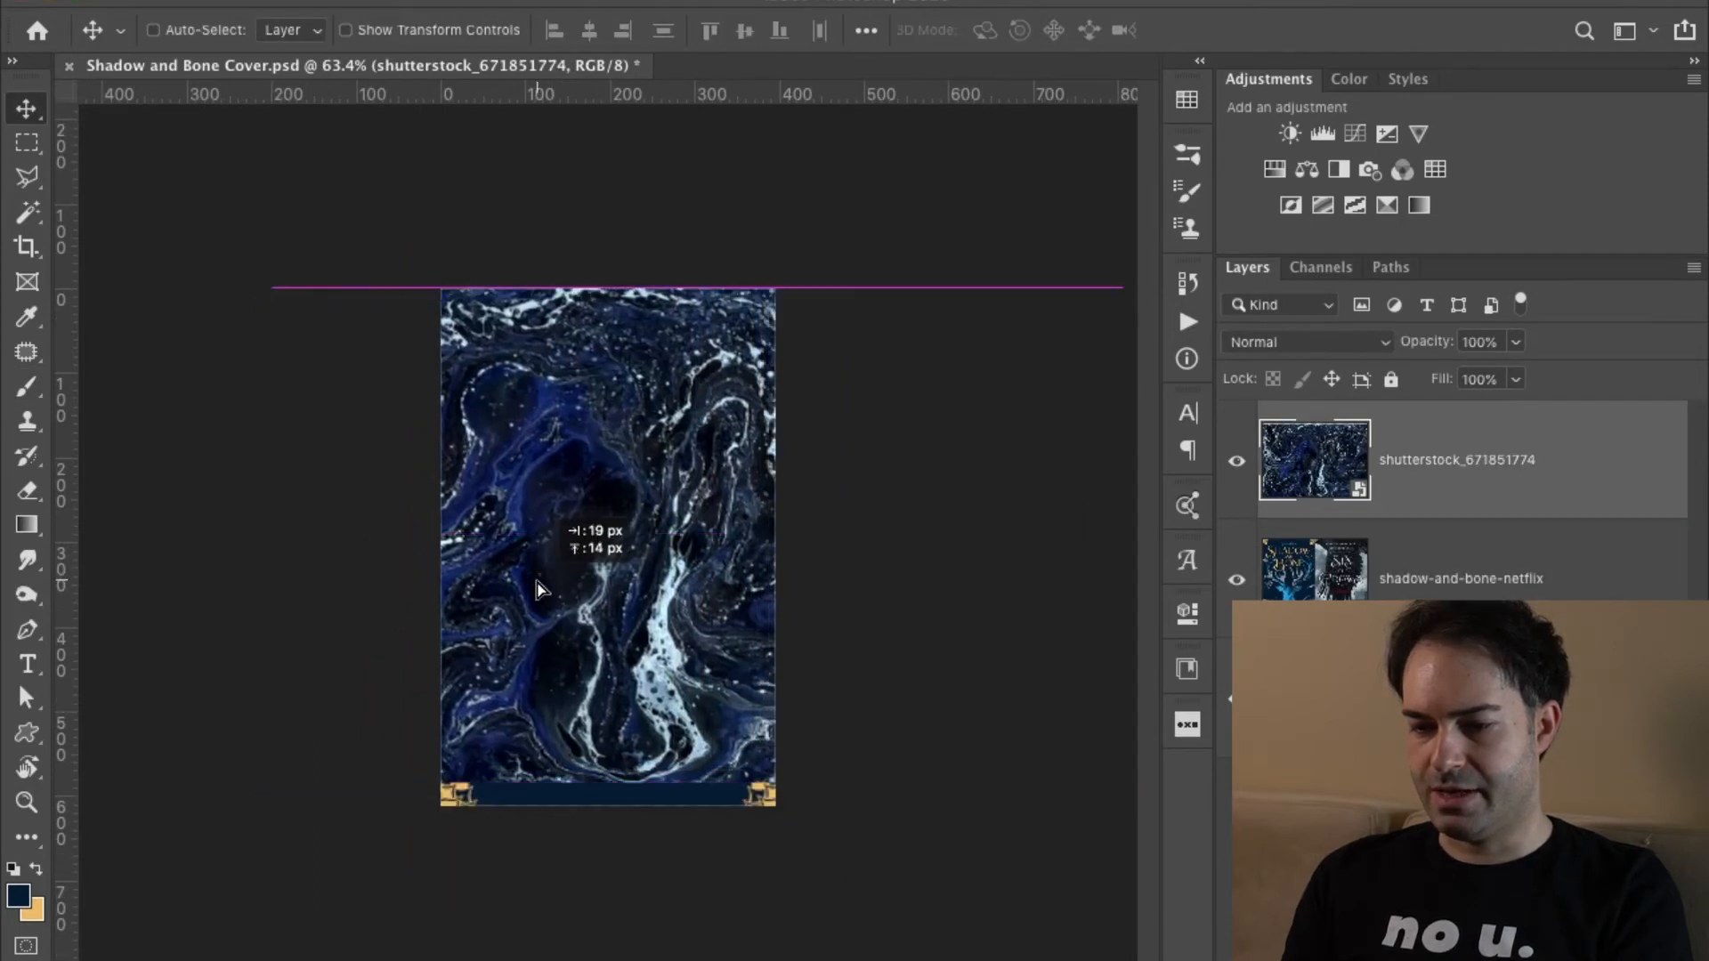
scroll(713, 680, "down", 5)
Search Google for "deer head silhouette" and get the front-facing black 1500 × 2100 image from the Pinterest result.
key("super+t")
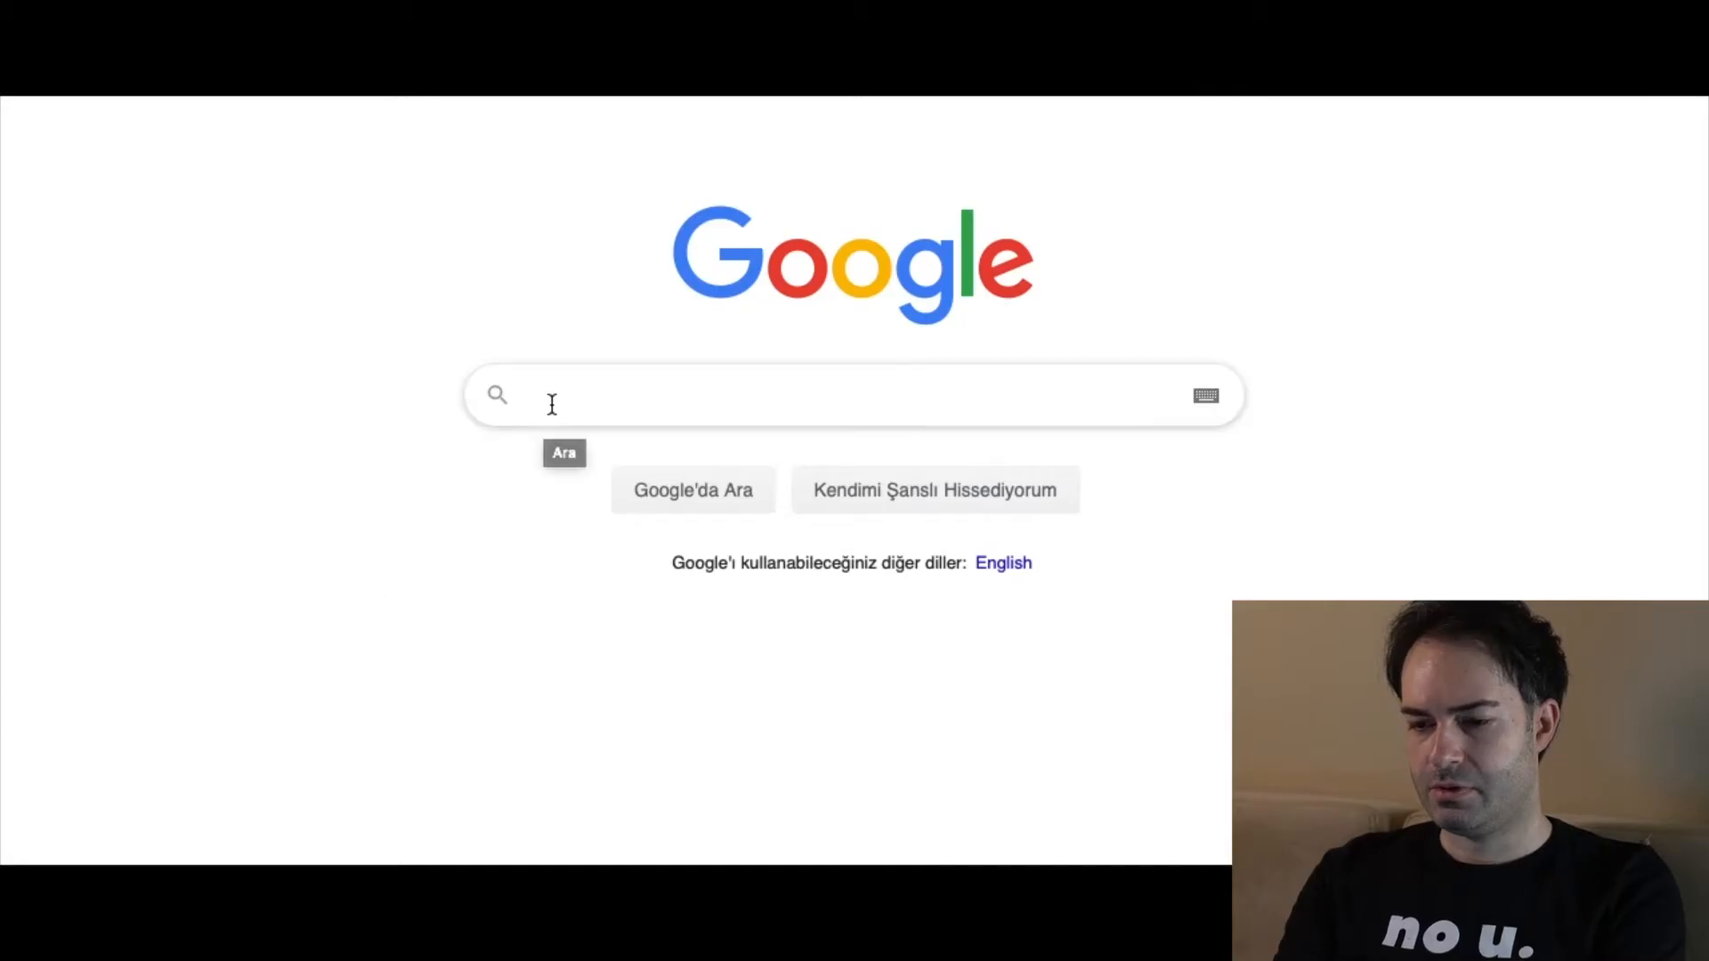
left_click(550, 404)
type("deer hea")
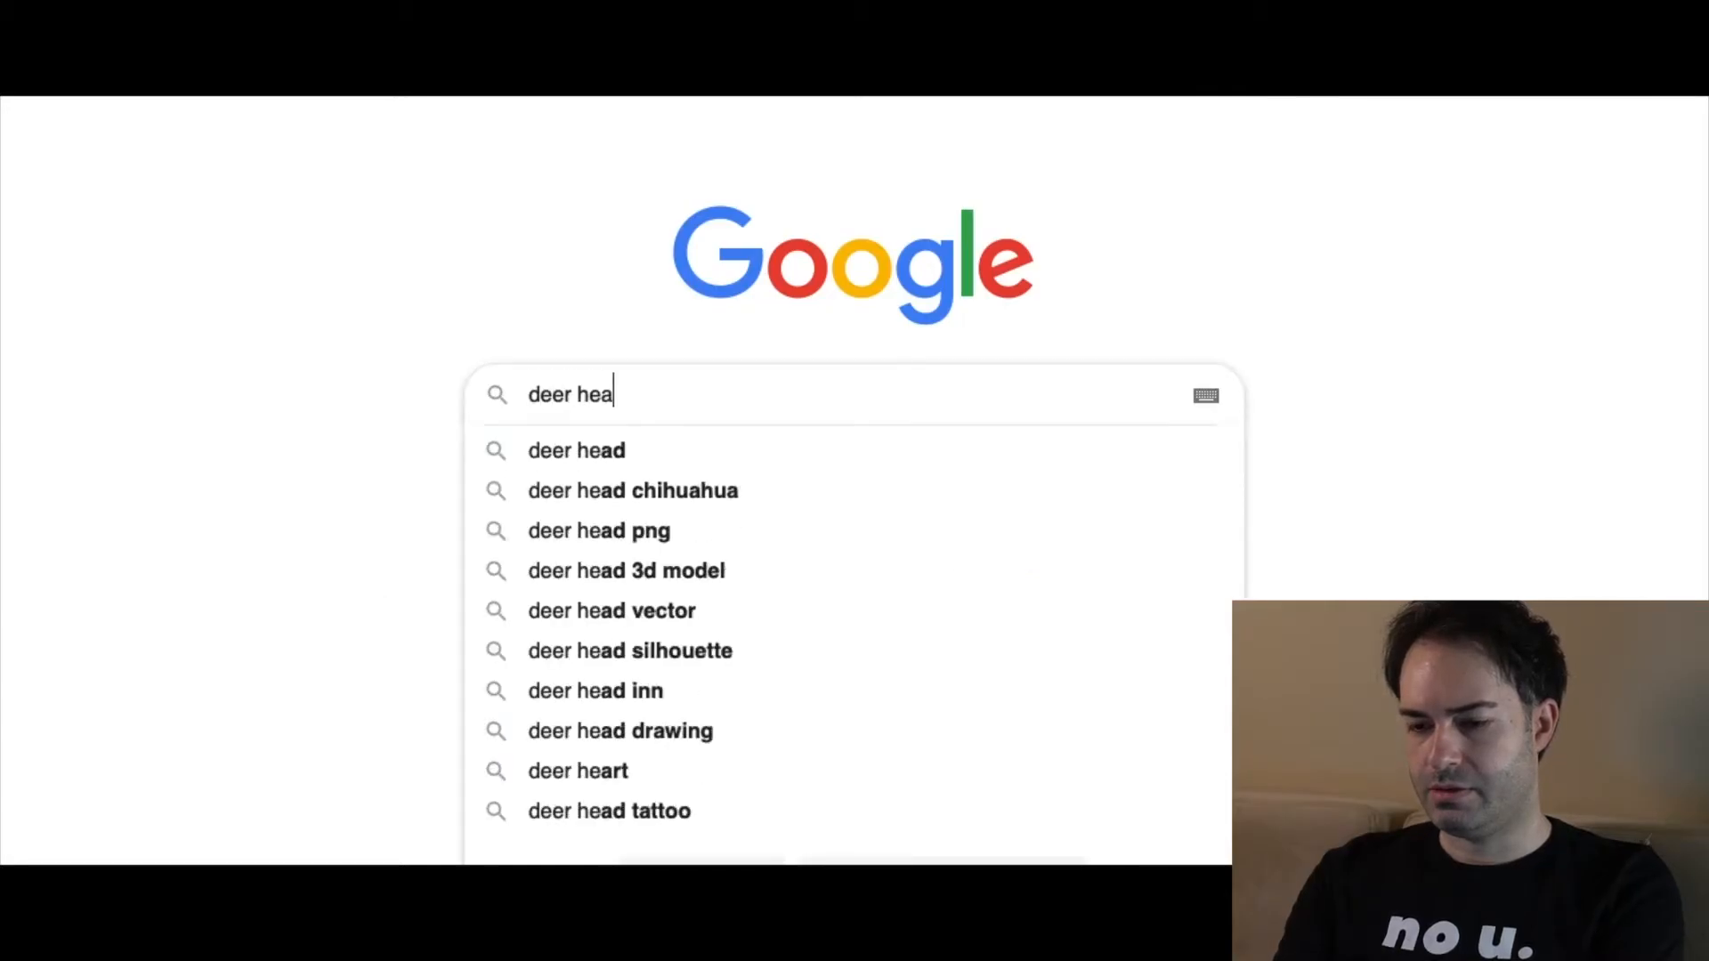
type("d silhouet")
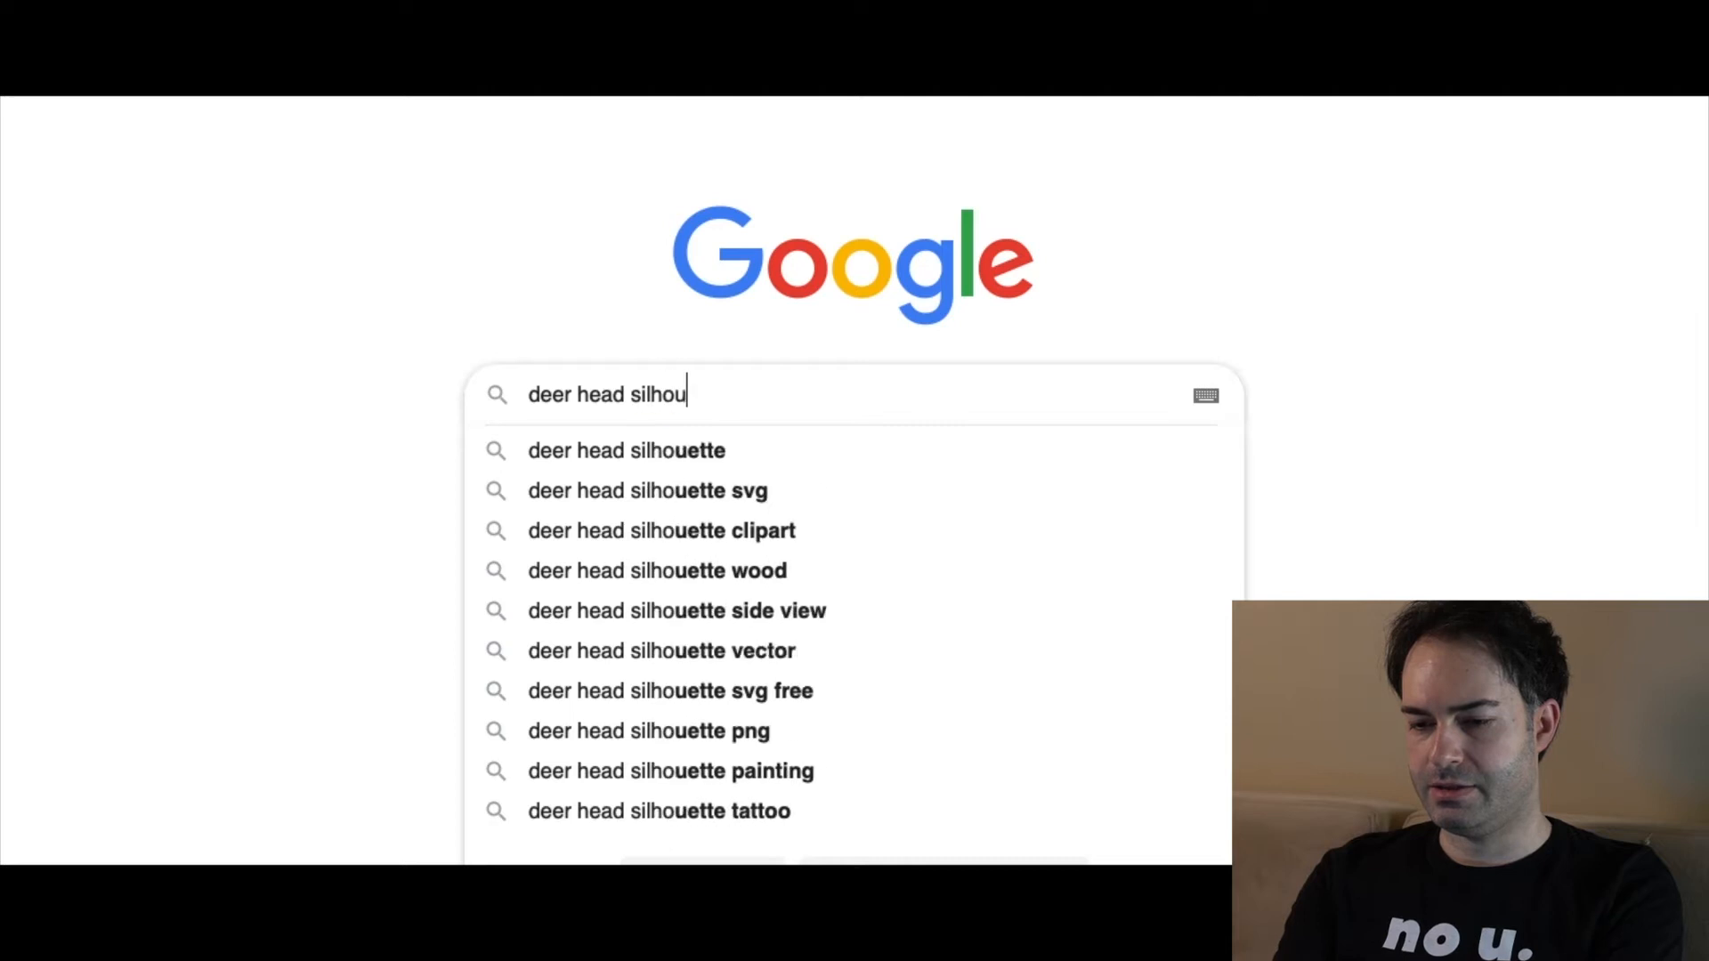
type("ter")
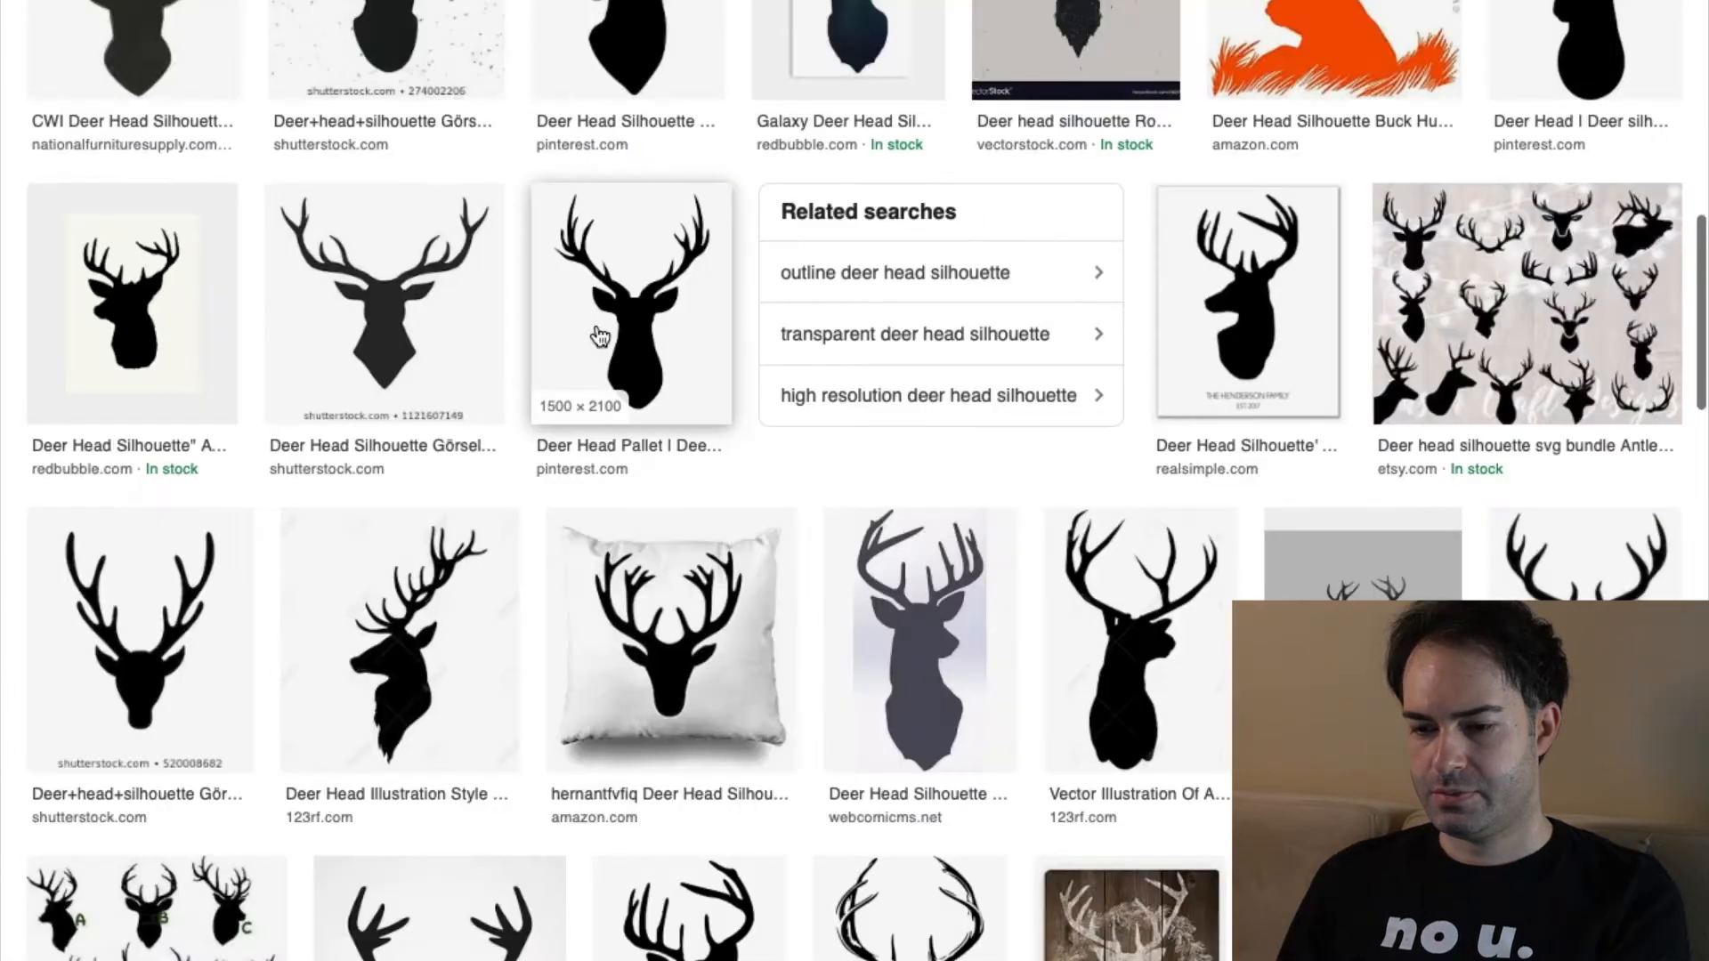
left_click(599, 337)
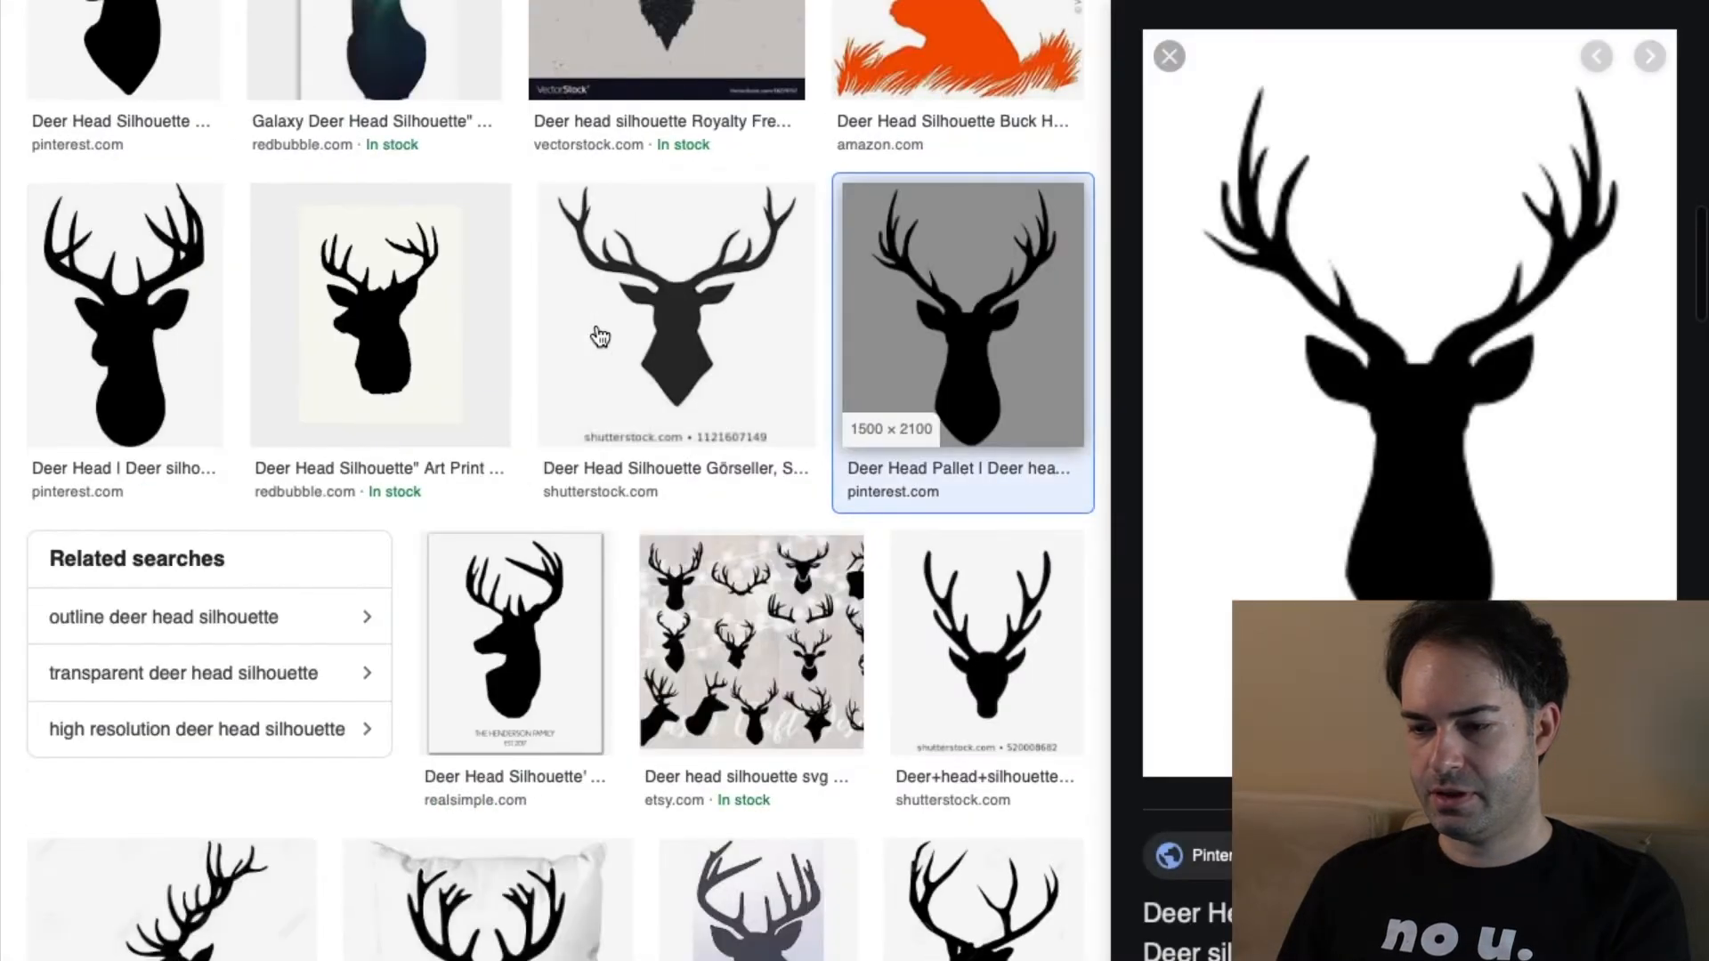
right_click(1391, 431)
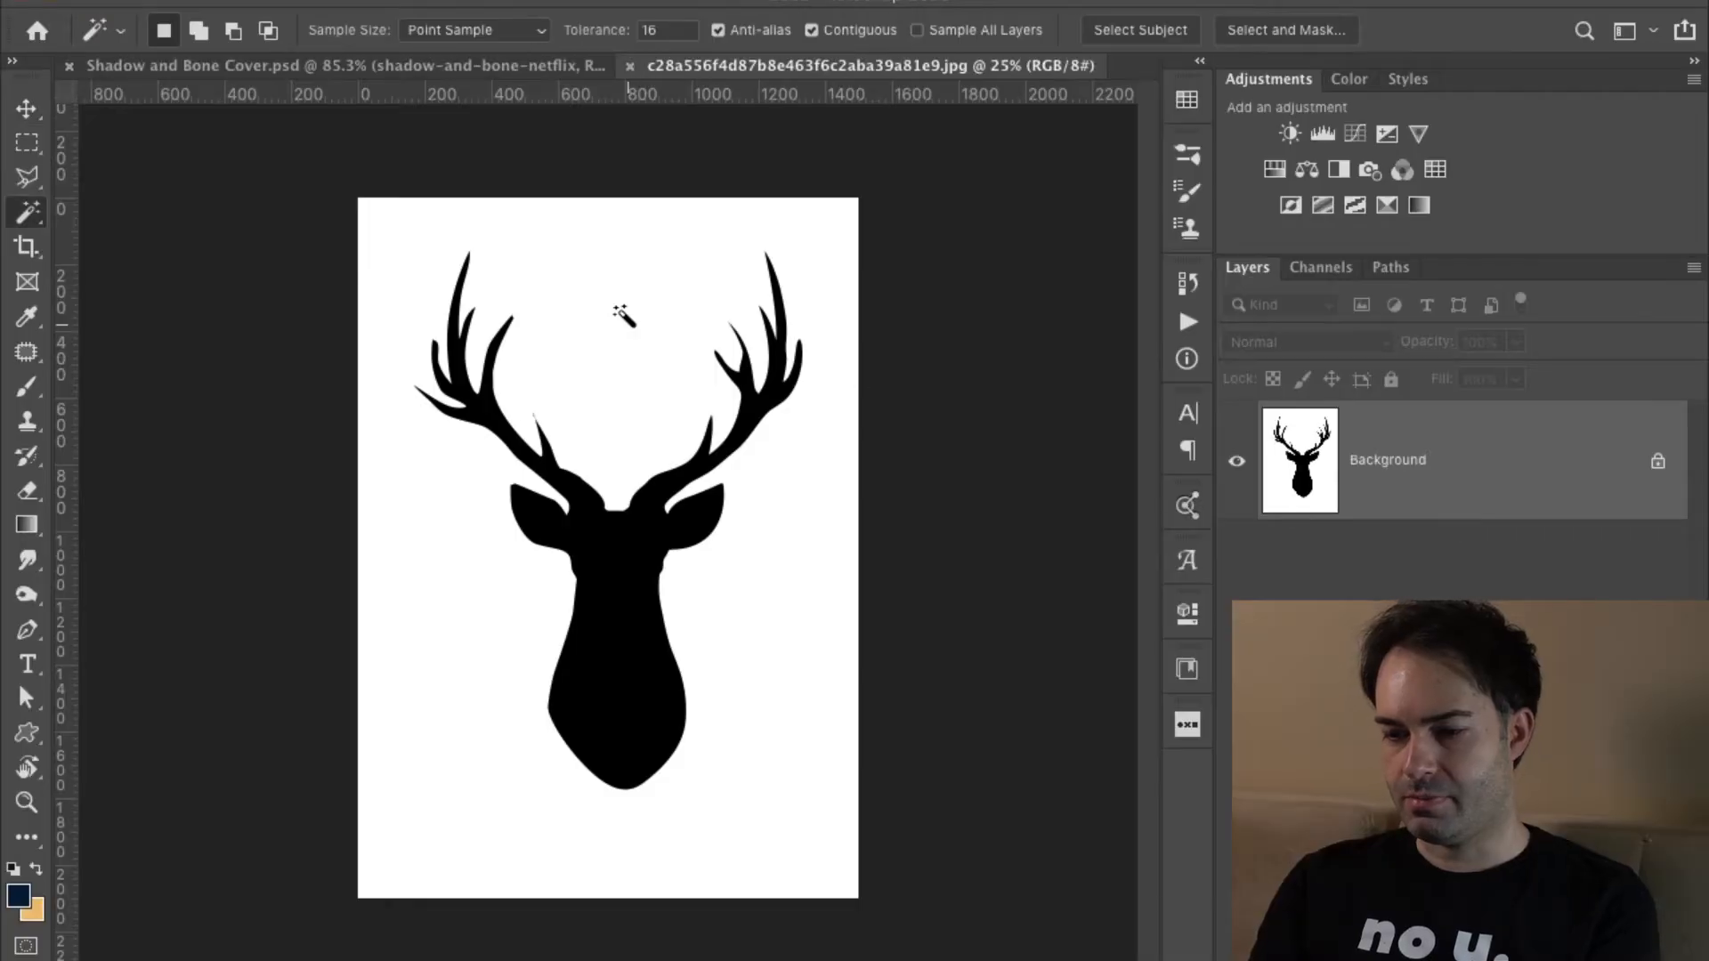
Mask out the white background around the deer head silhouette and shift the mask edge inward.
left_click(622, 312)
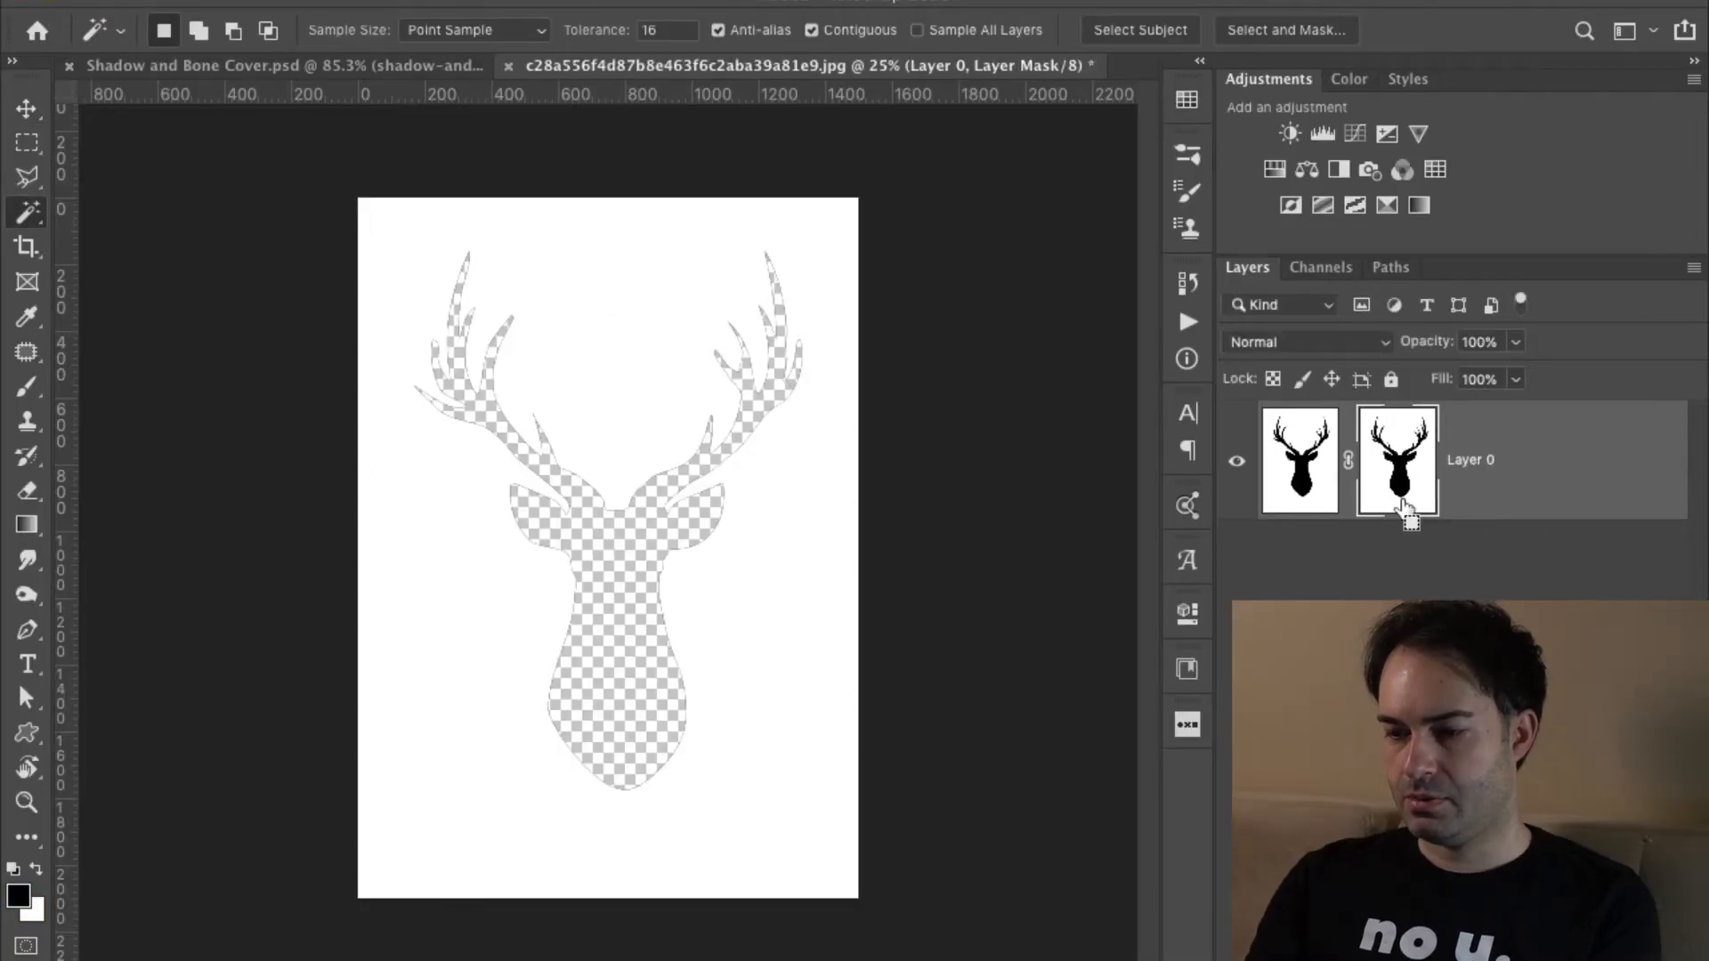
key("super+i")
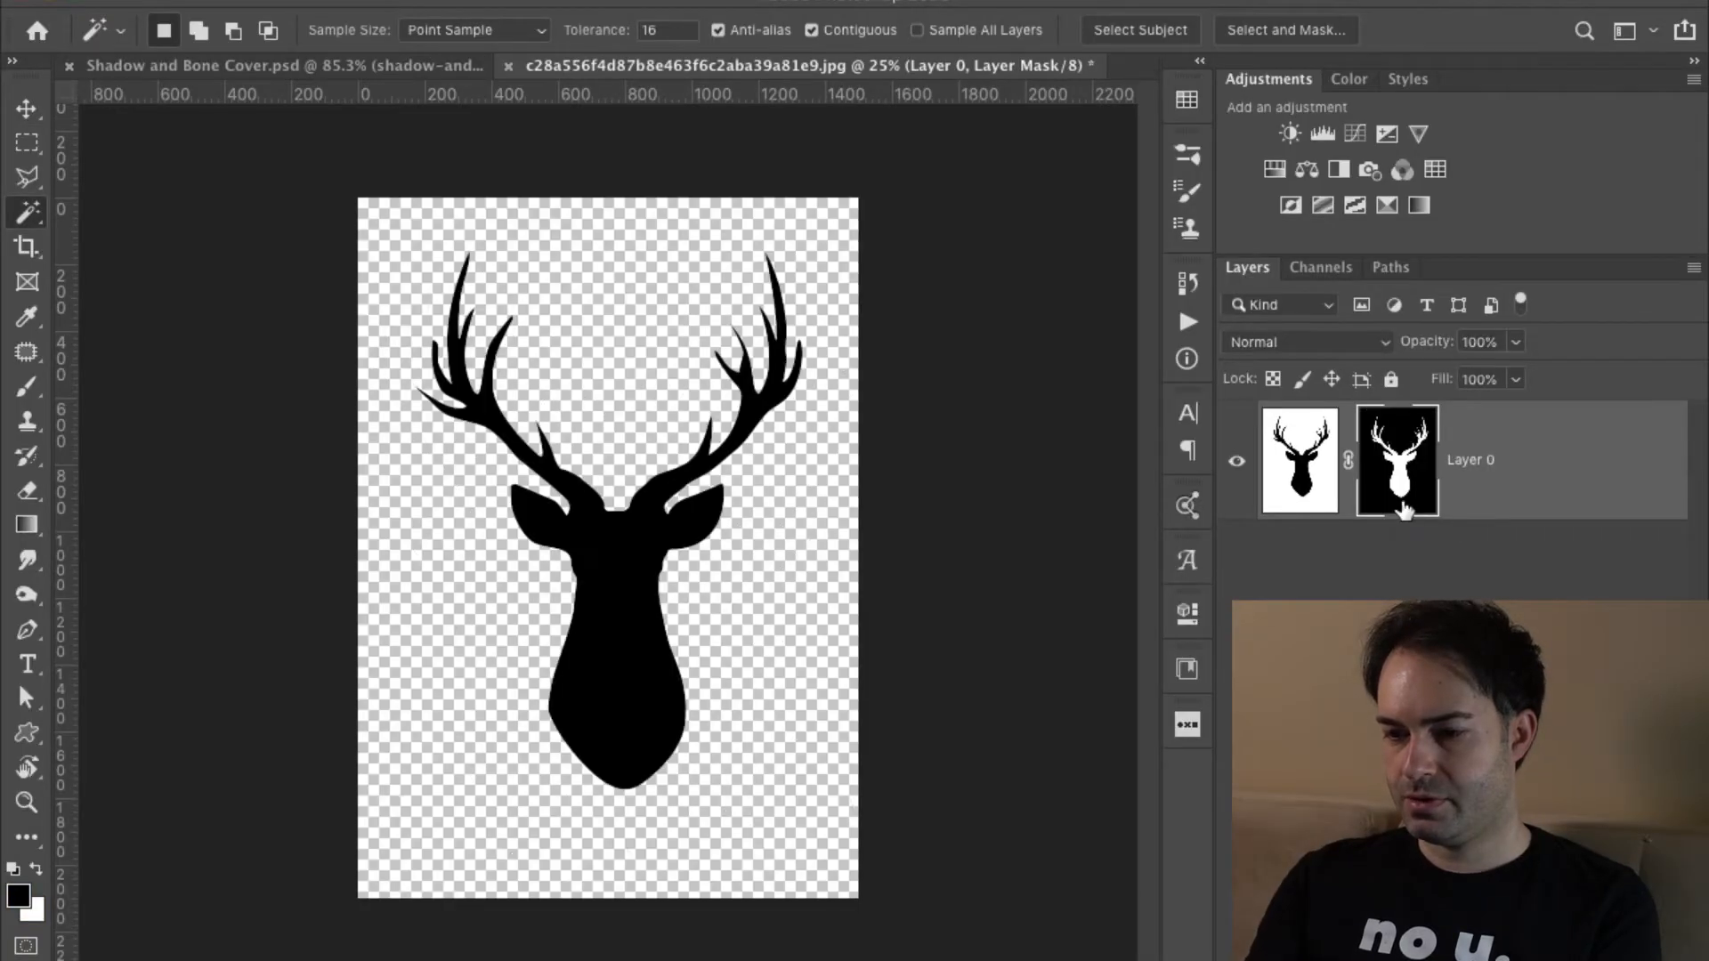
double_click(1398, 459)
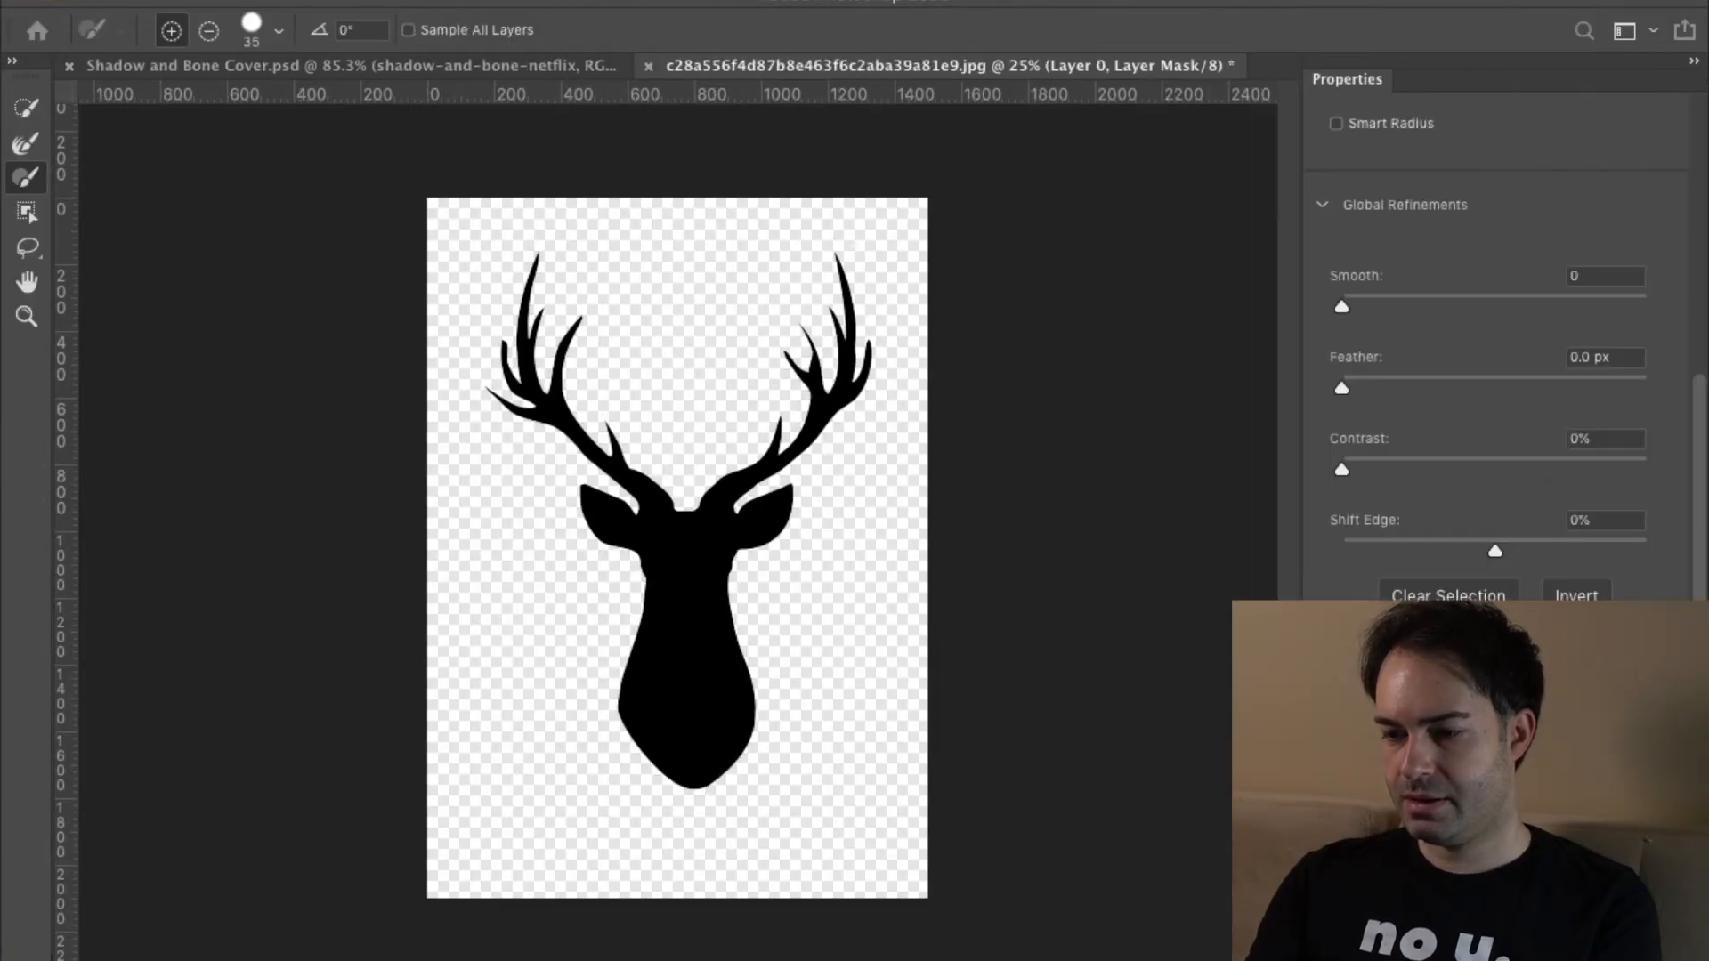
left_click_drag(1494, 551, 1447, 553)
key("Return")
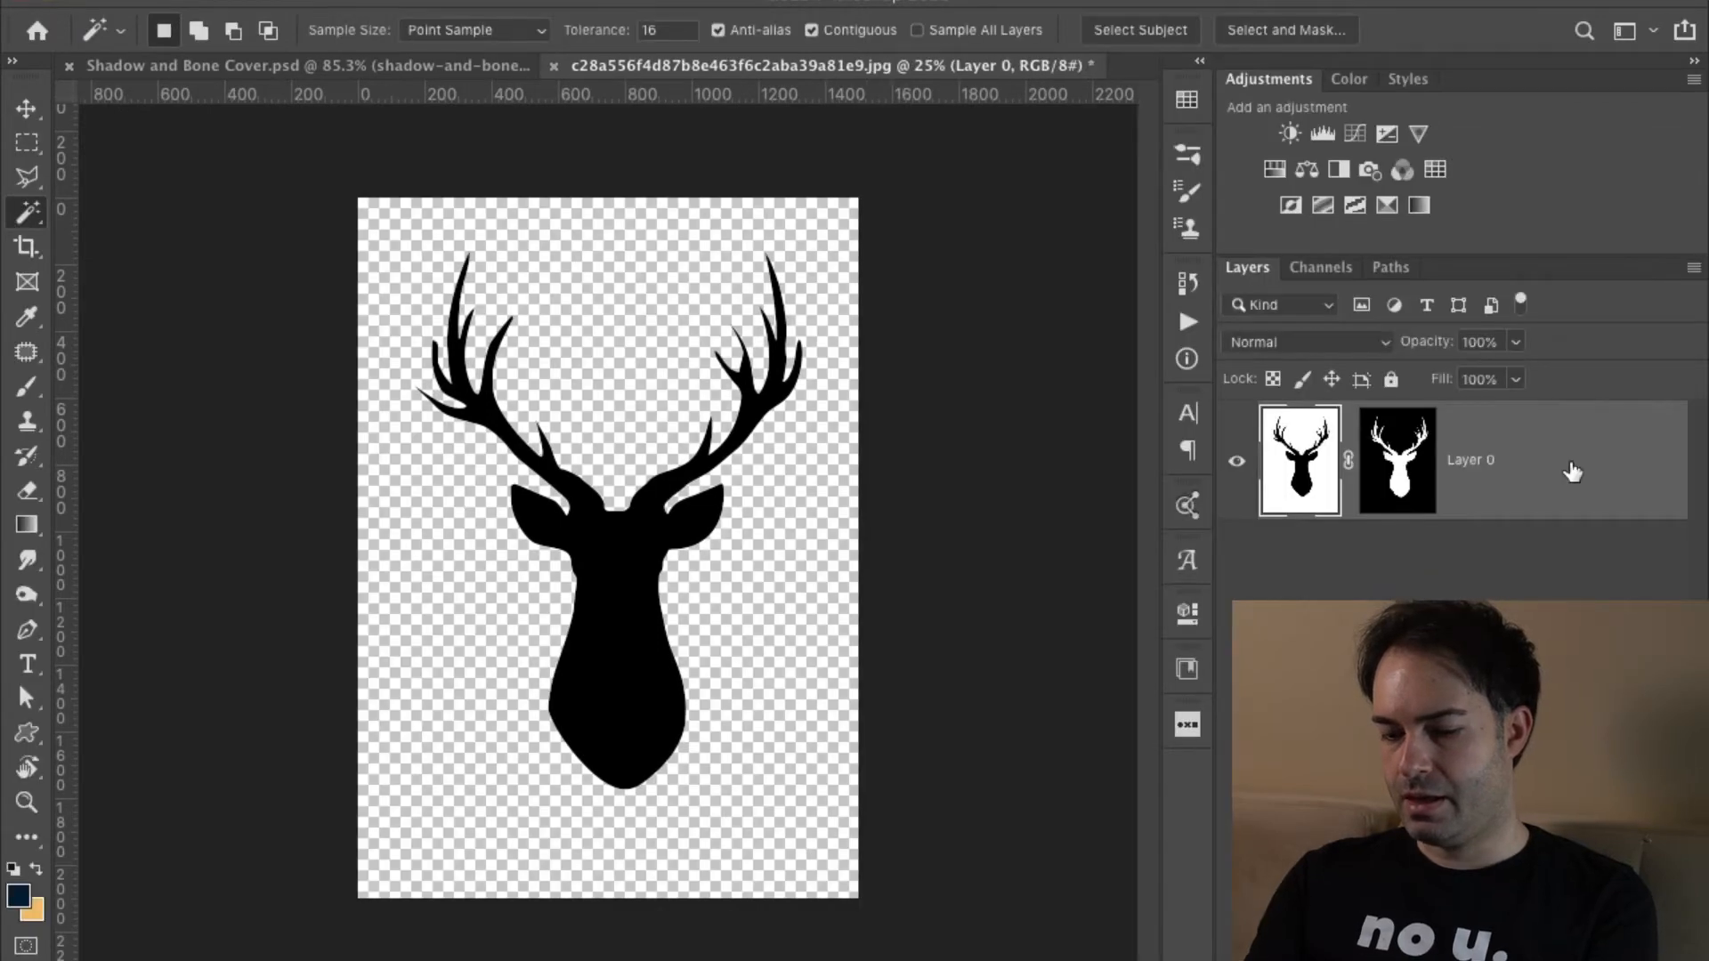
Bring the masked deer head into Shadow and Bone Cover.psd, scale it to 30.49%, and center it low on the cover.
left_click_drag(1571, 471, 649, 496)
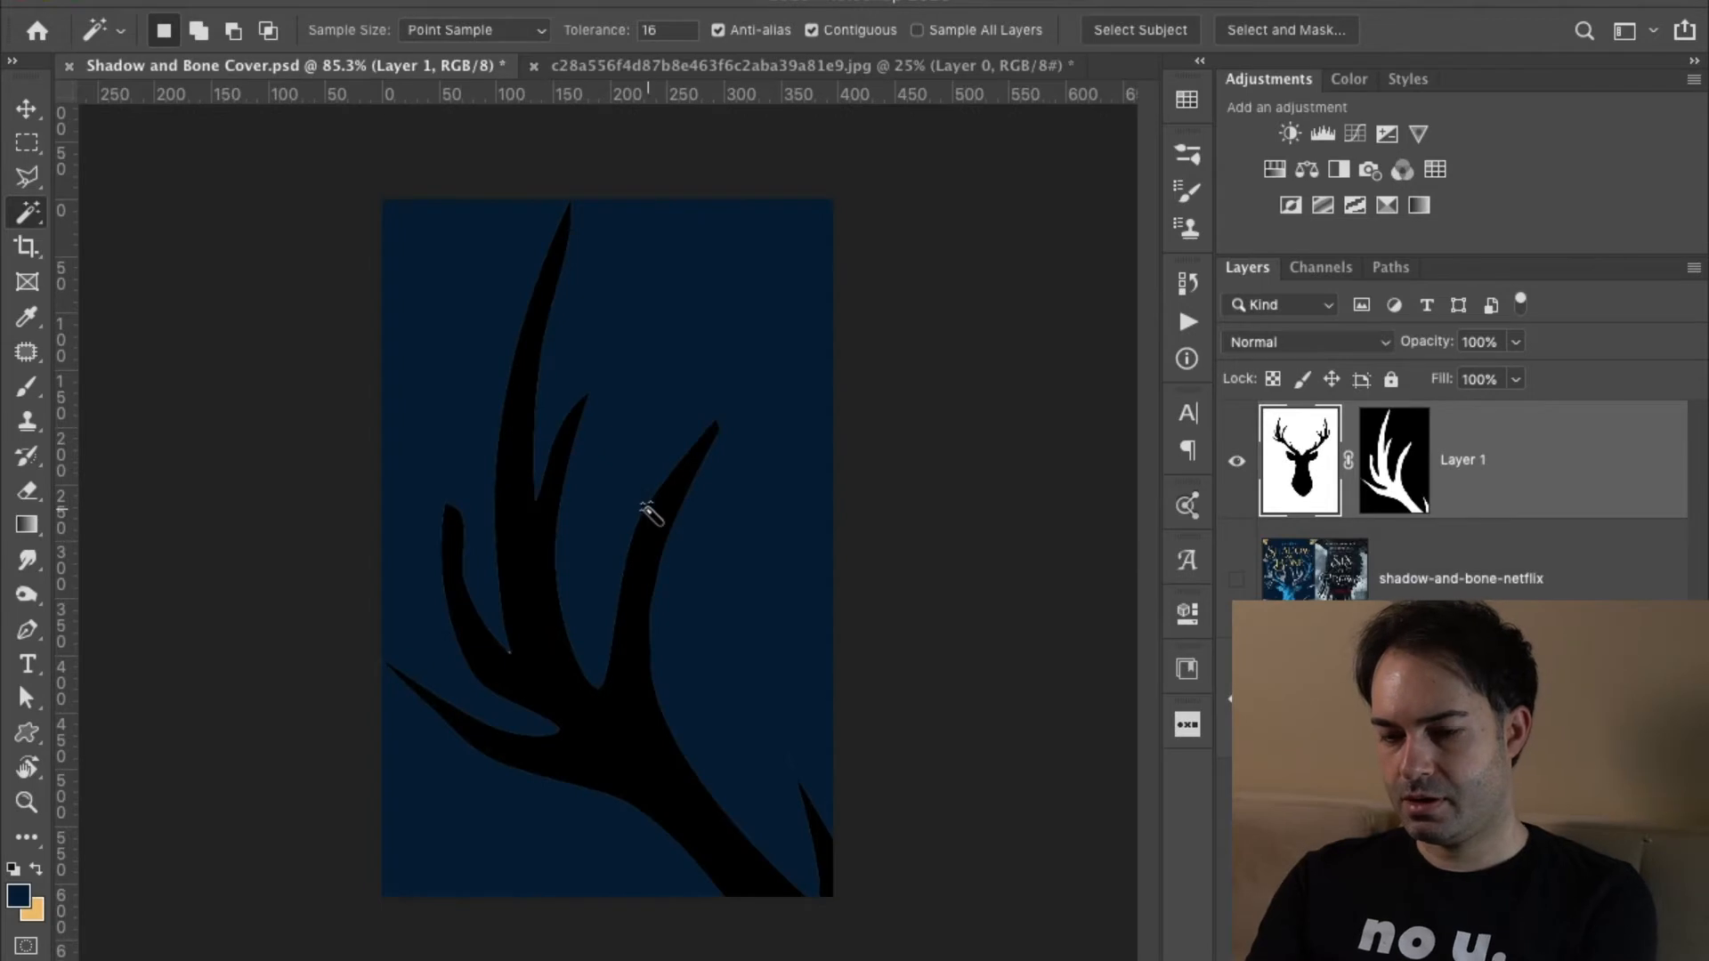
key("ctrl+t")
scroll(649, 509, "down", 10)
left_click_drag(968, 733, 630, 656)
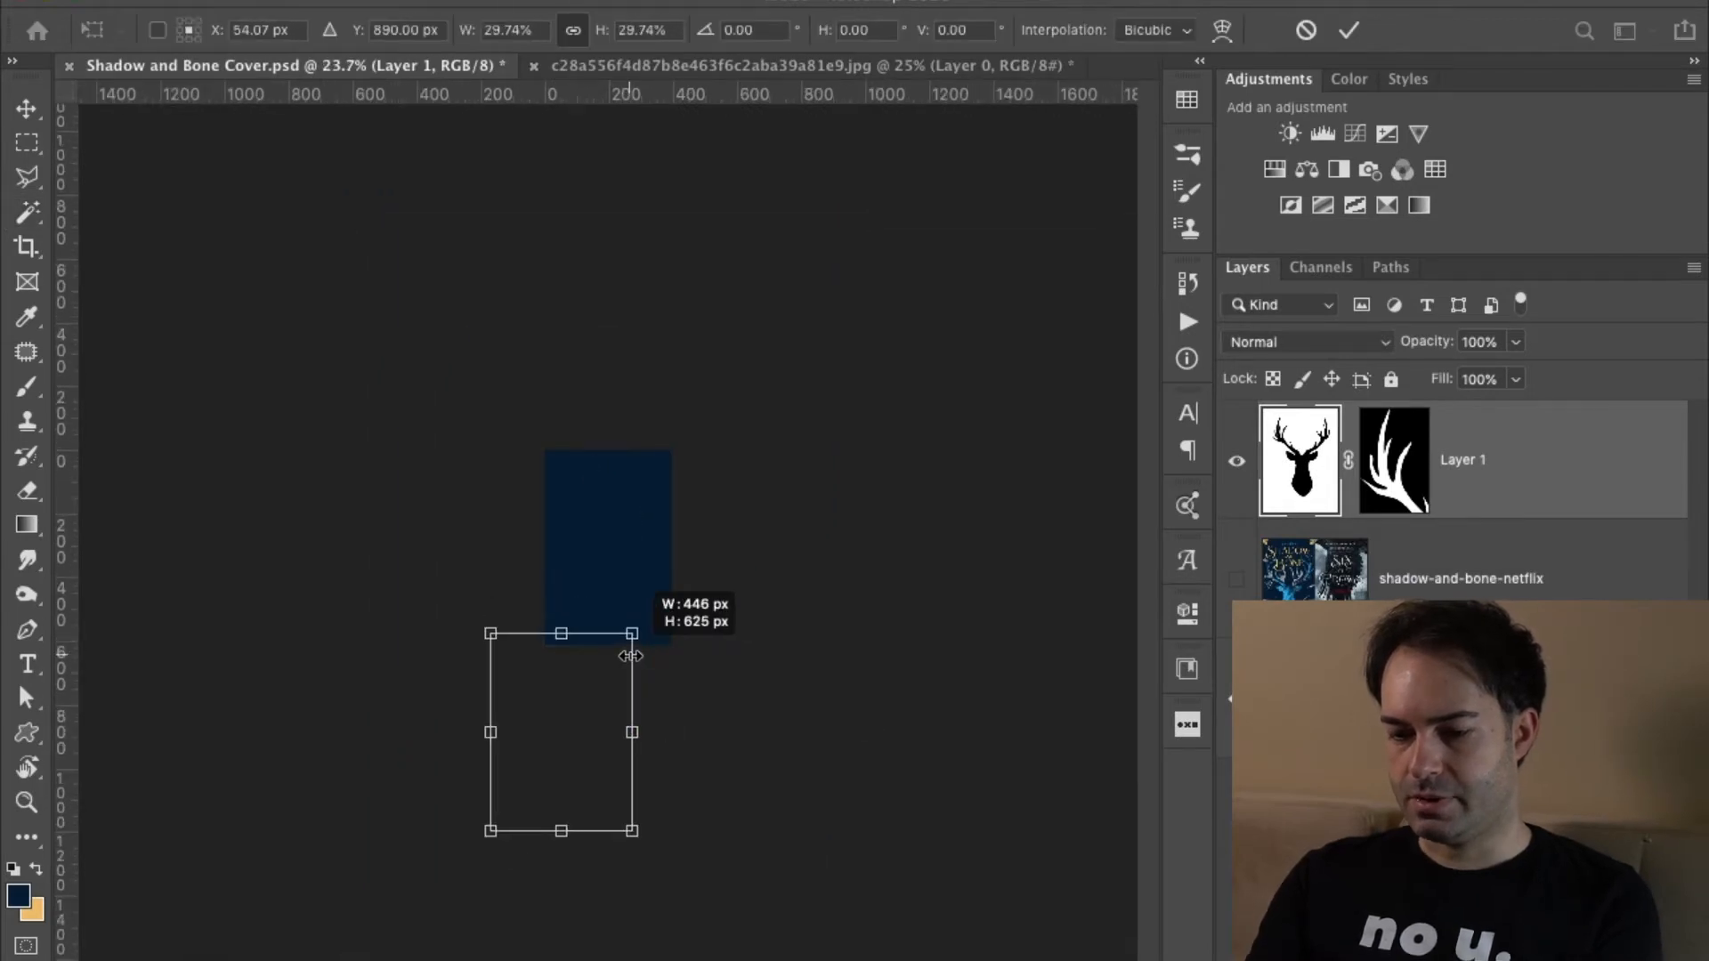
left_click_drag(567, 737, 617, 635)
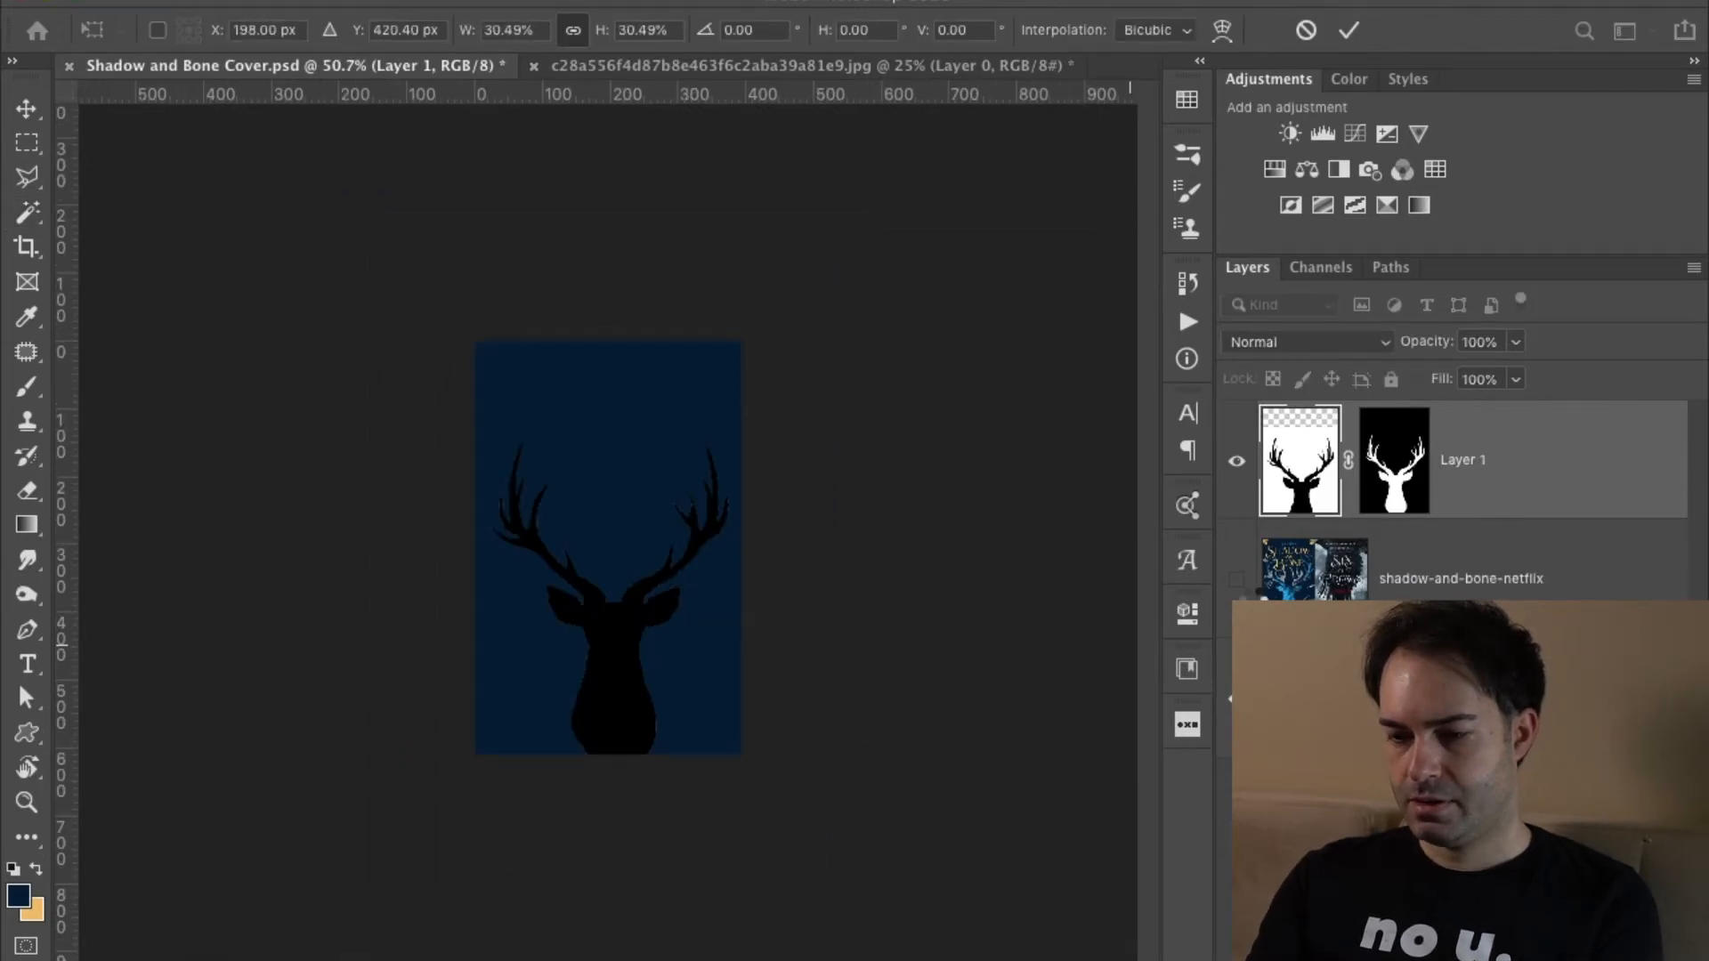
key("Return")
Show the shadow-and-bone-netflix layer and align the deer silhouette with its stag, nudging it up and left and scaling it to 109.74%.
left_click(1236, 581)
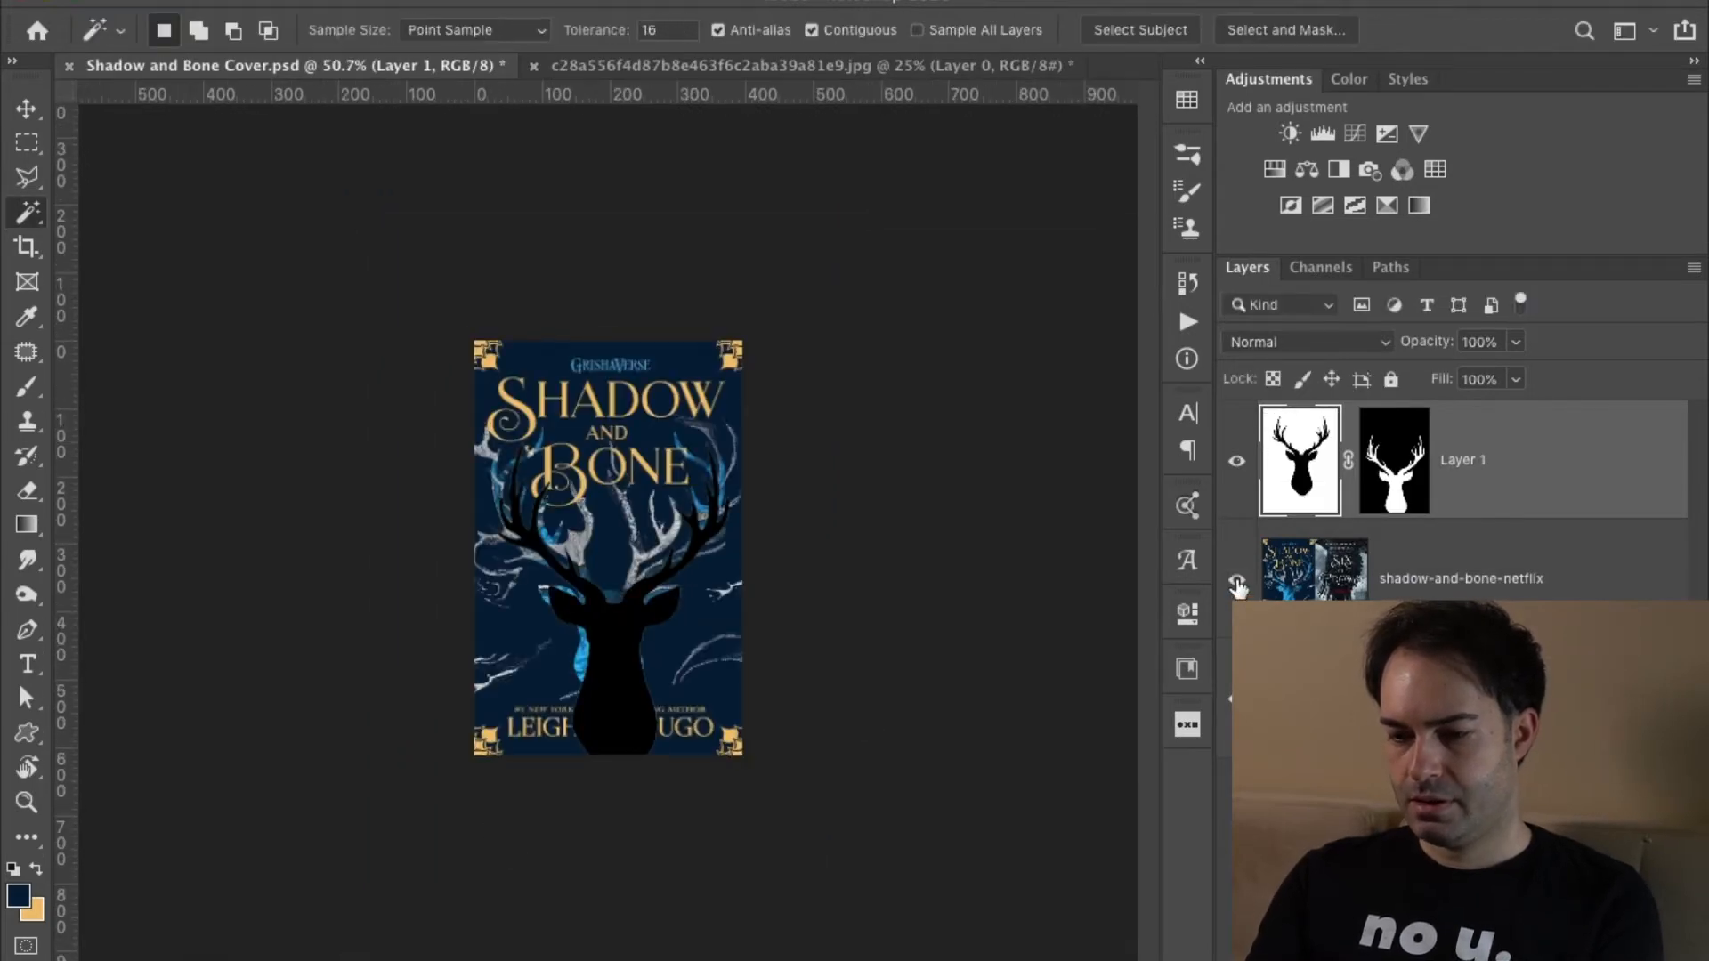
key("ctrl+plus")
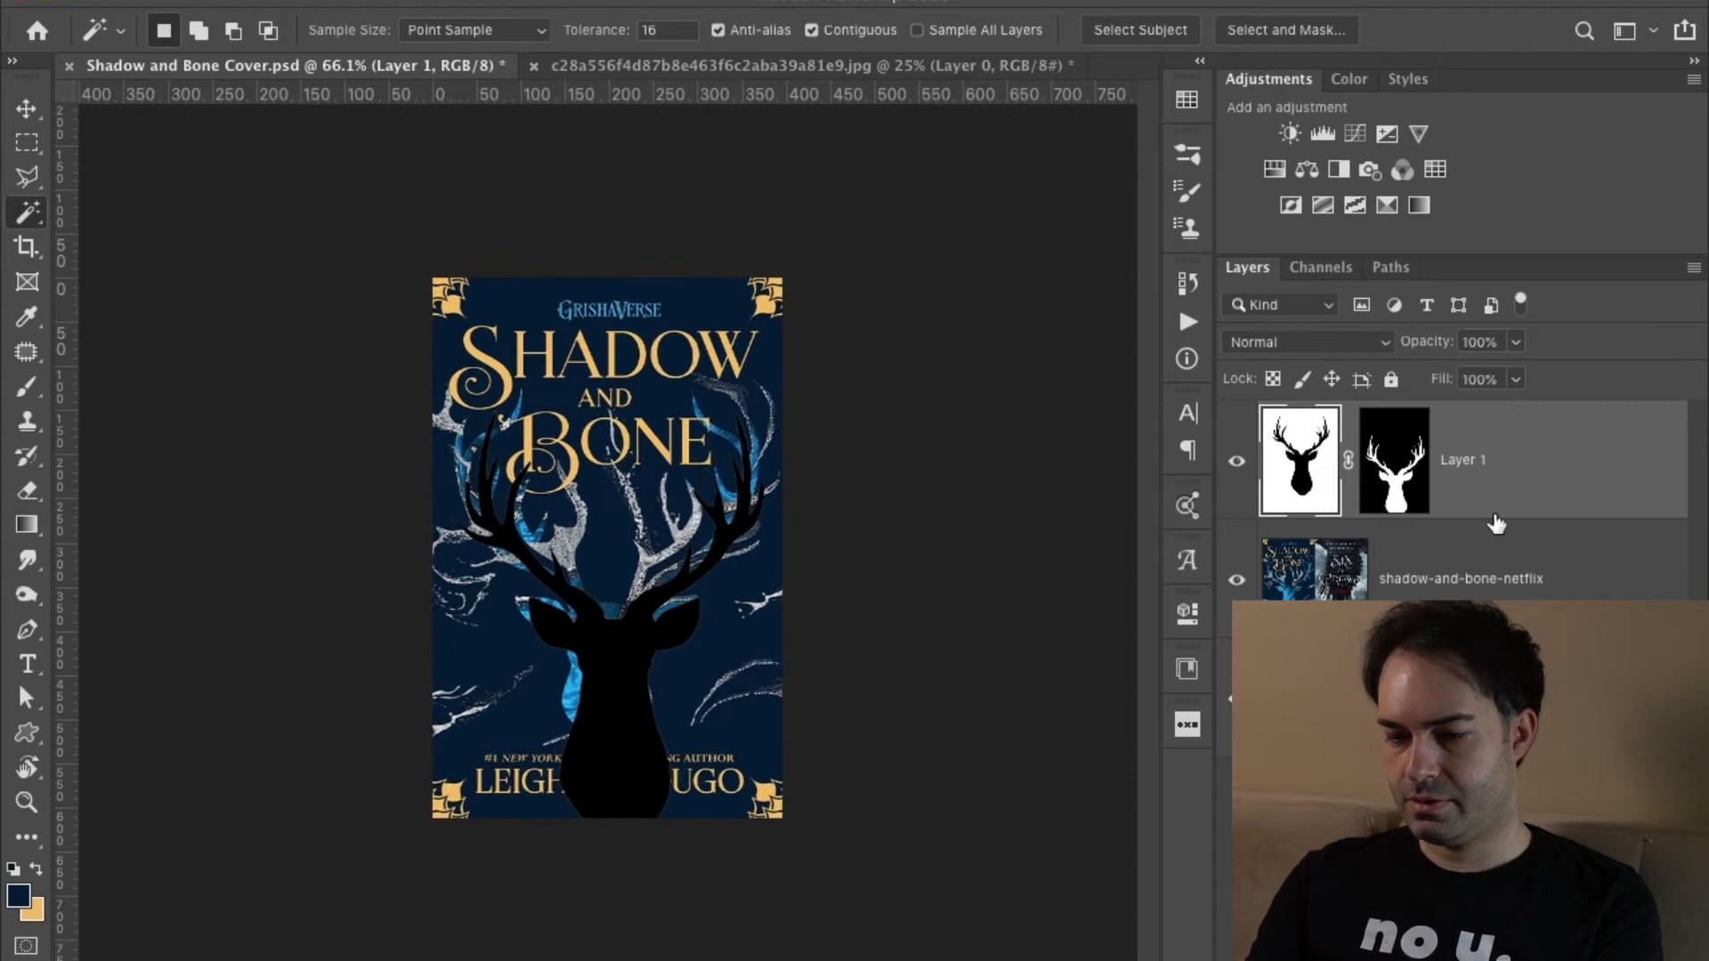
key("v")
key("shift+Up")
key("shift+Left")
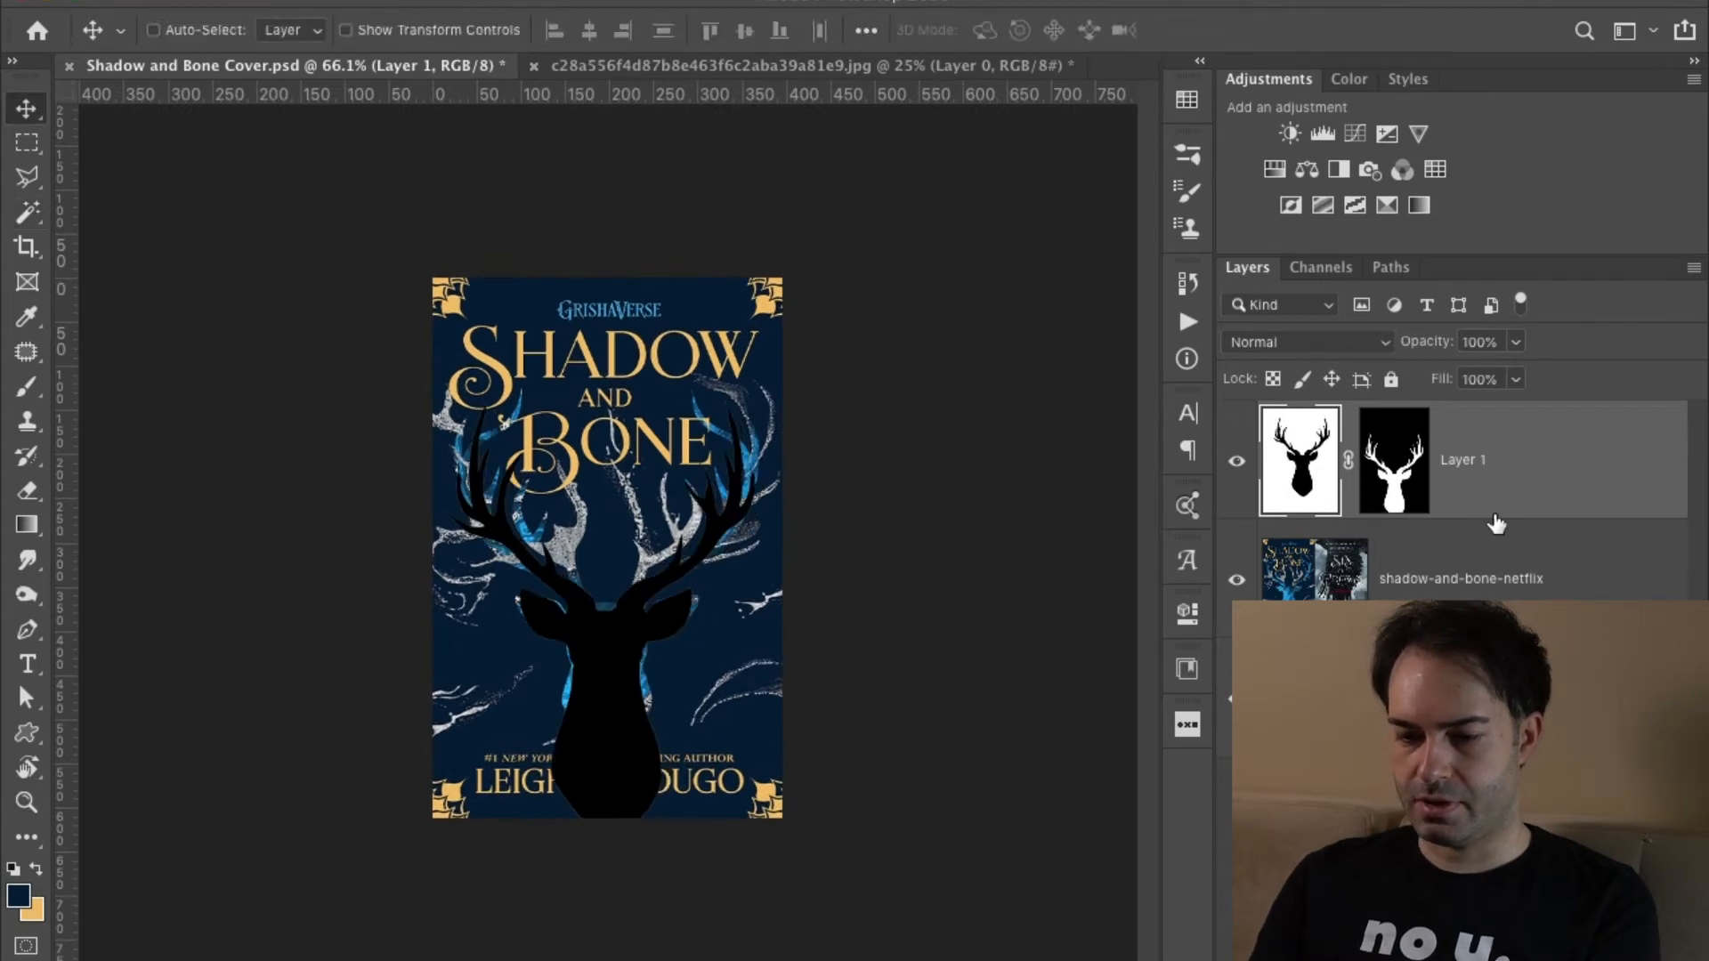
key("ctrl+t")
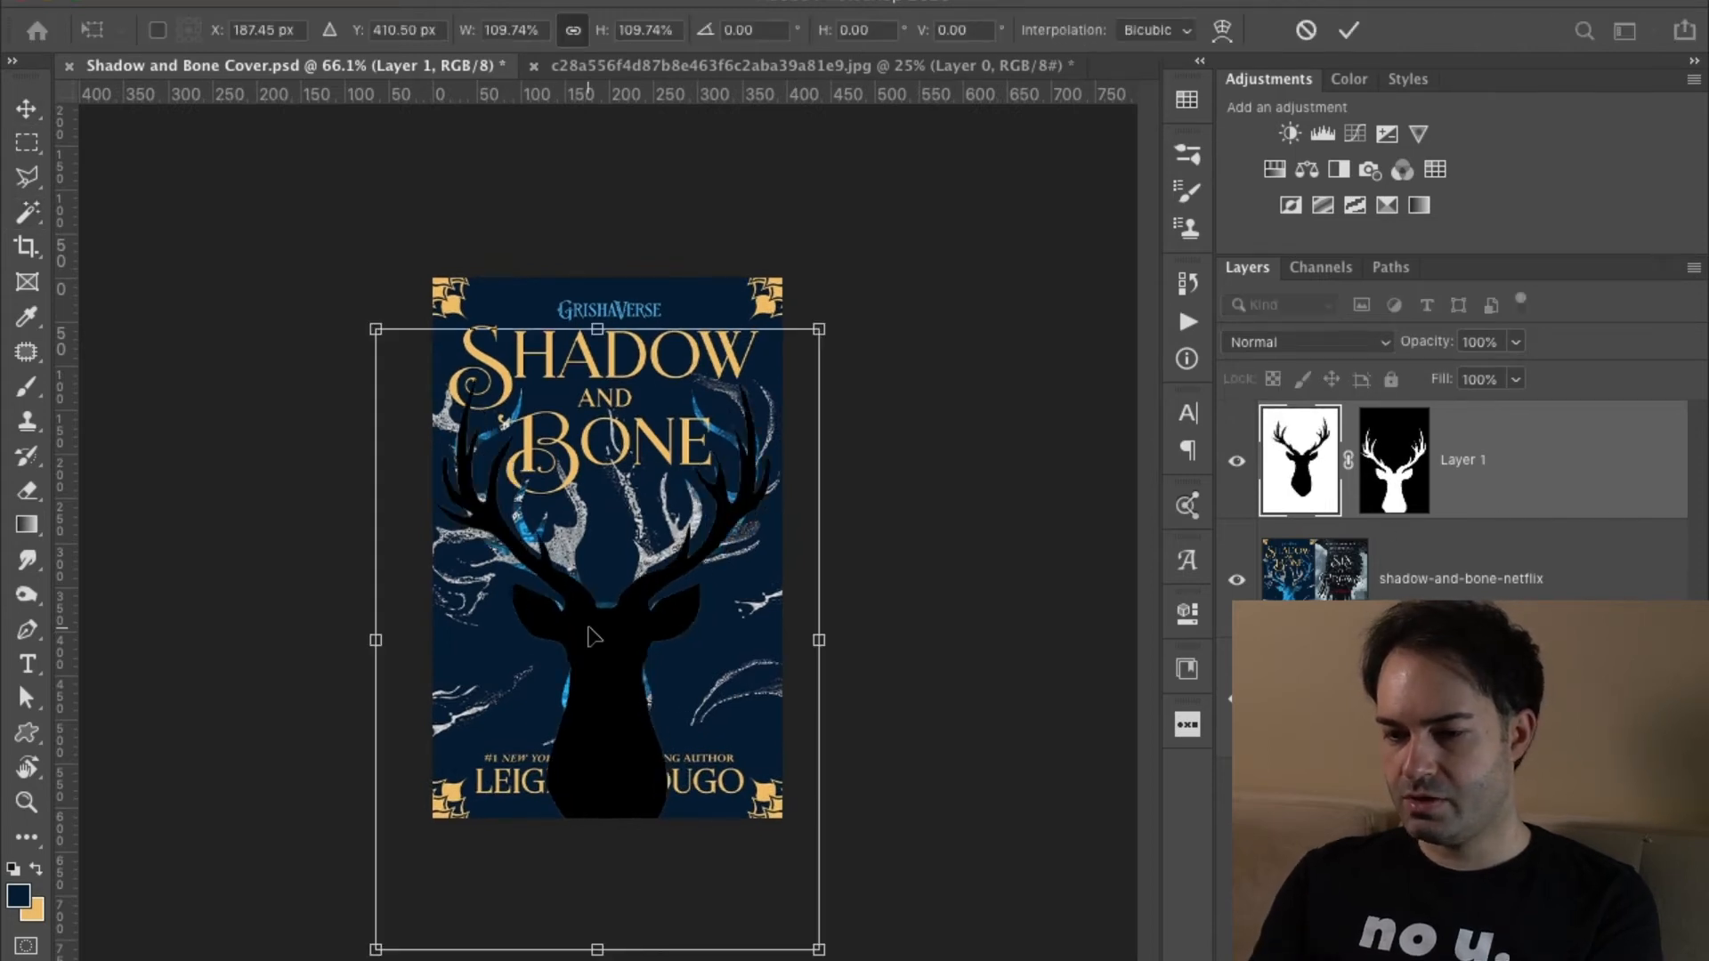
key("Return")
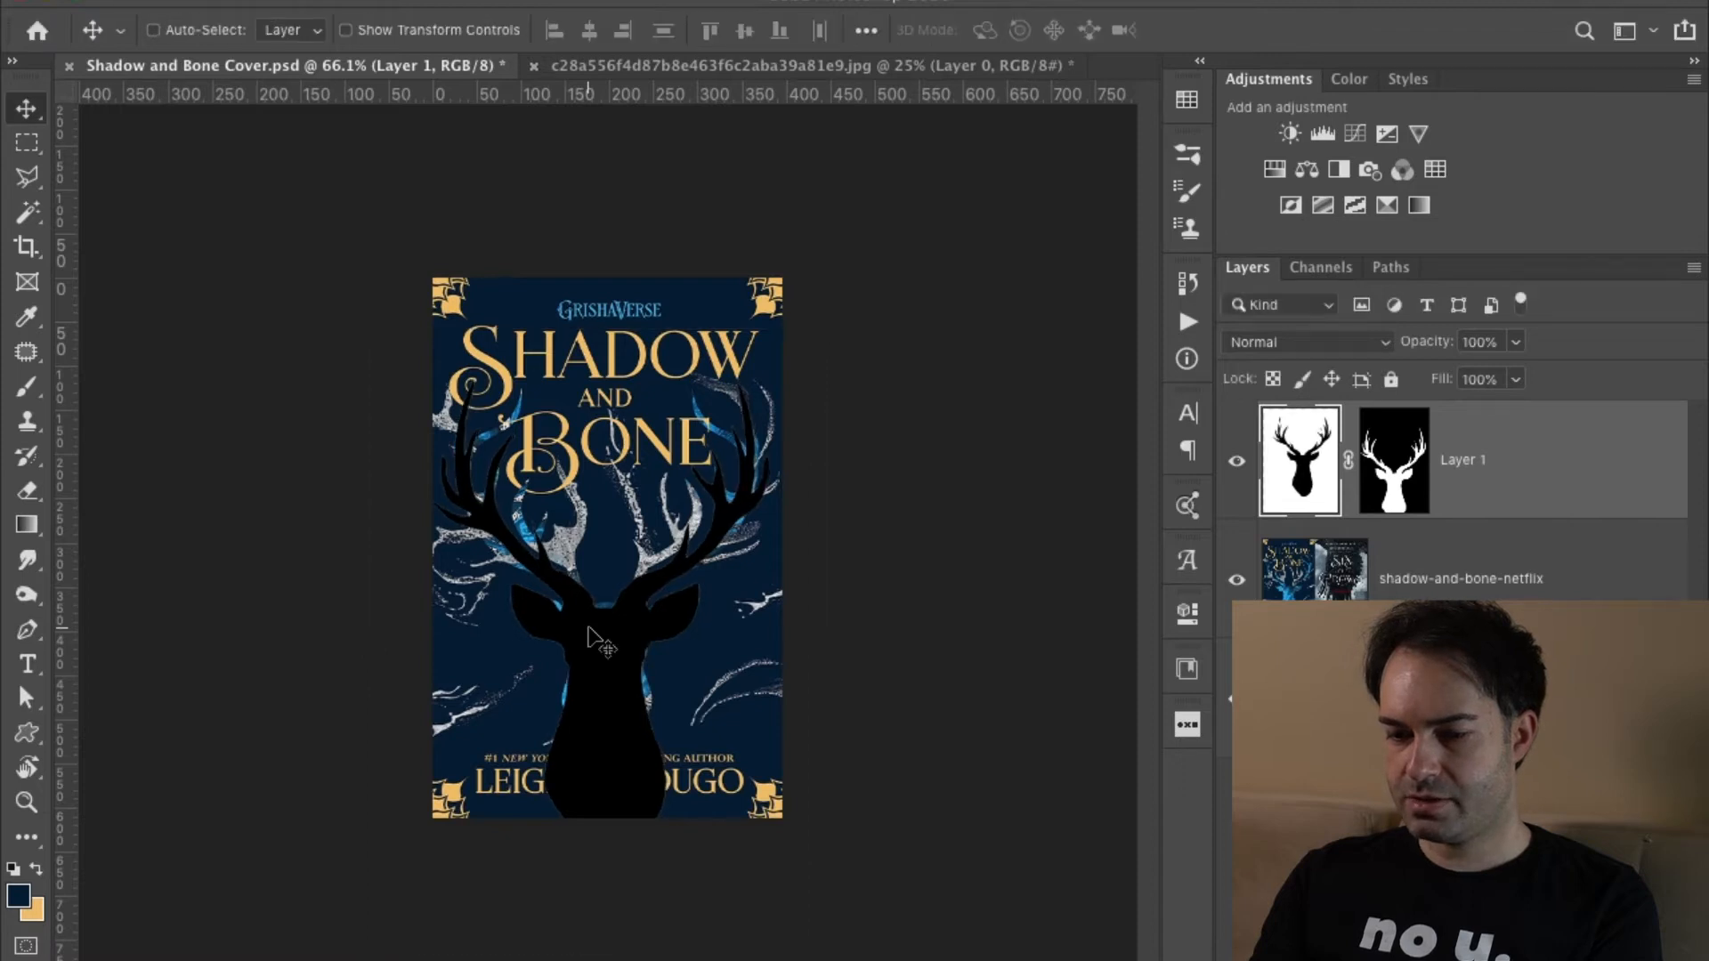
Compare the deer silhouette with the reference cover's stag by toggling the silhouette layer's visibility.
left_click(1233, 464)
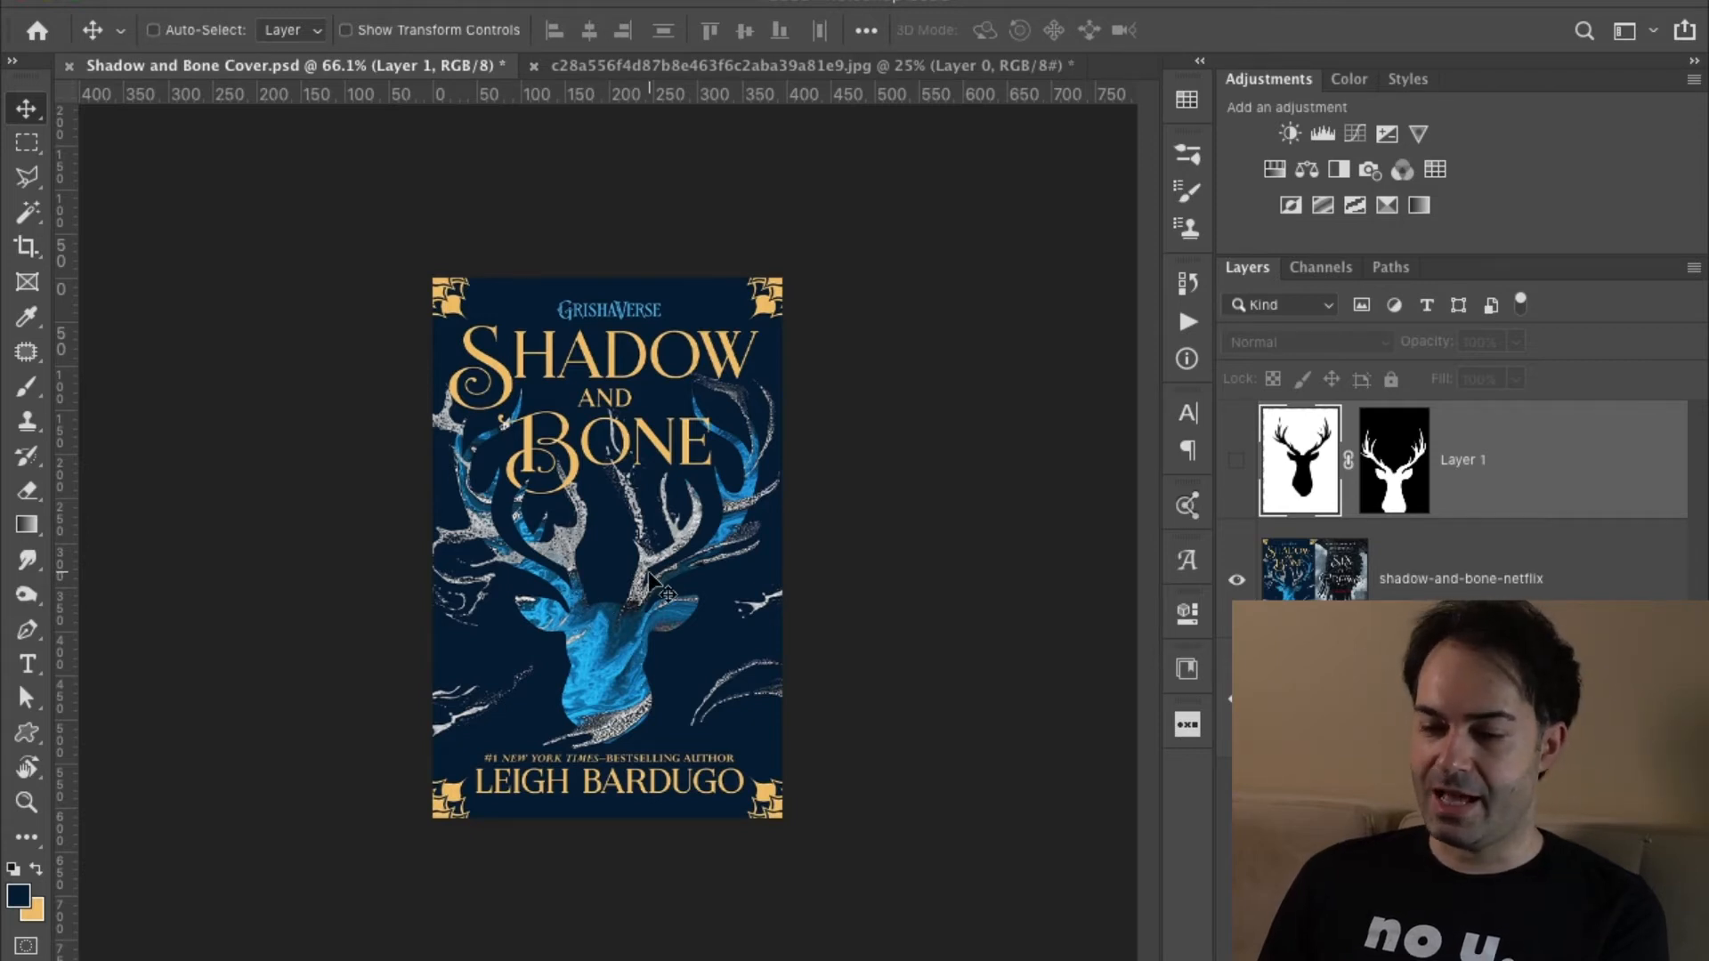
scroll(649, 579, "up", 3)
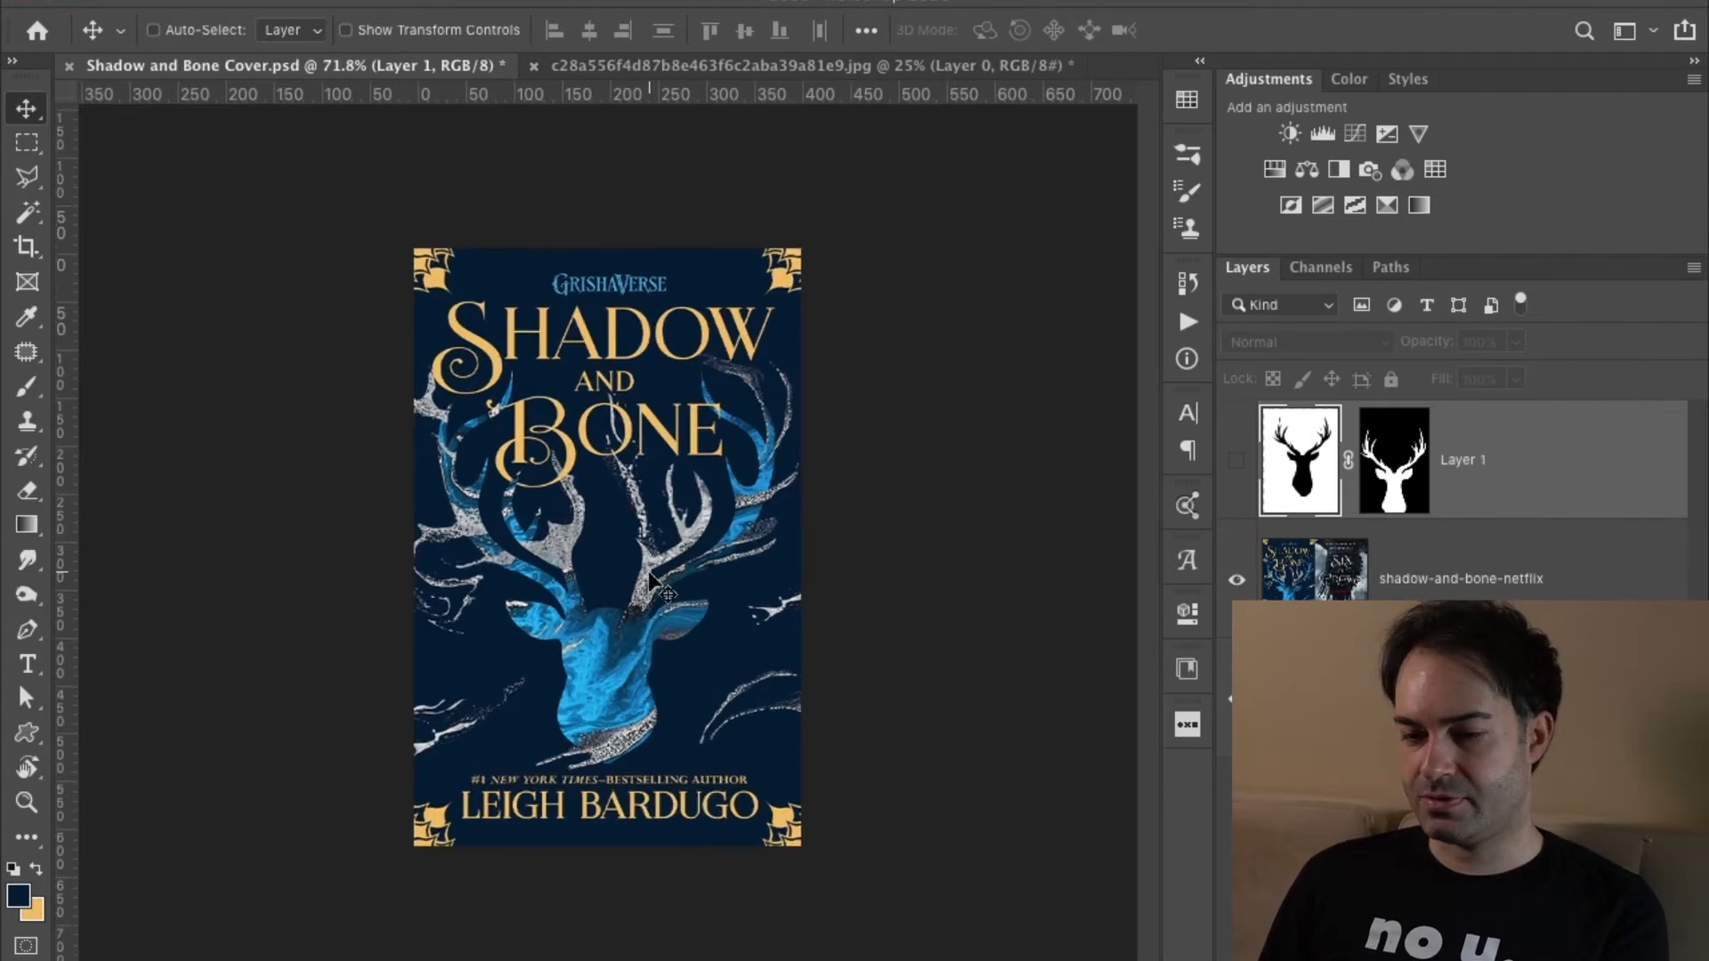
left_click(1236, 467)
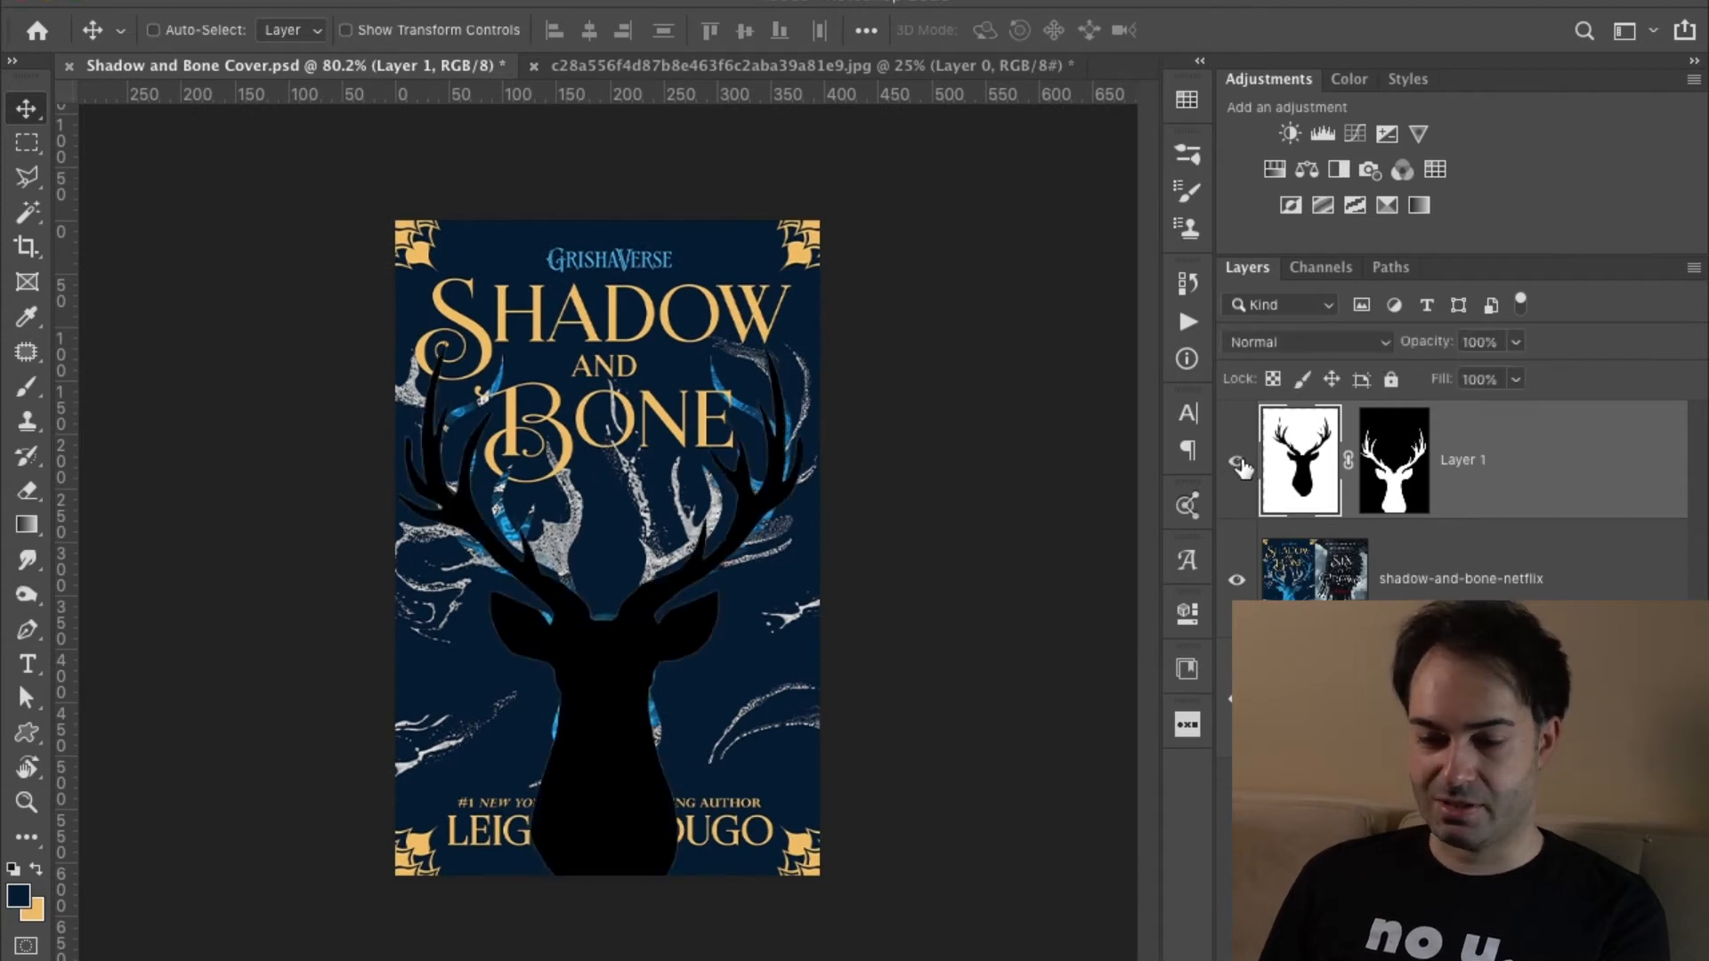
left_click(1238, 463)
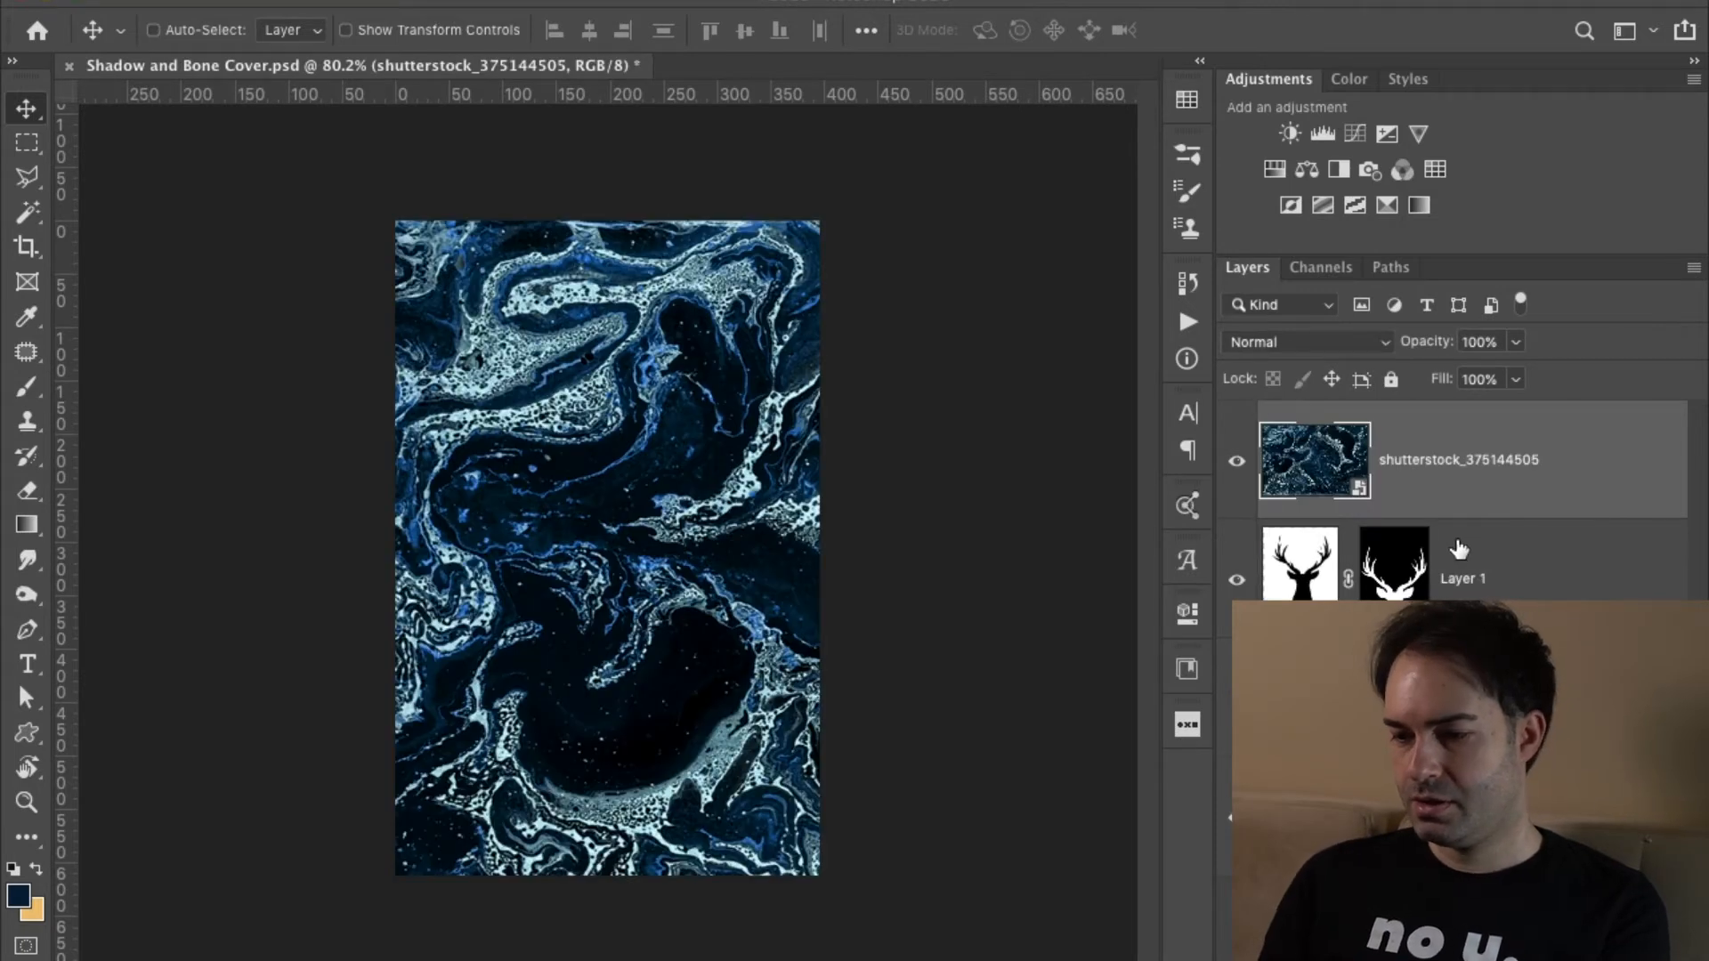
Clip the shutterstock_375144505 marble texture to the deer silhouette and paint black on the silhouette's mask to trim the neck to a tapered end.
left_click(1295, 508, "alt")
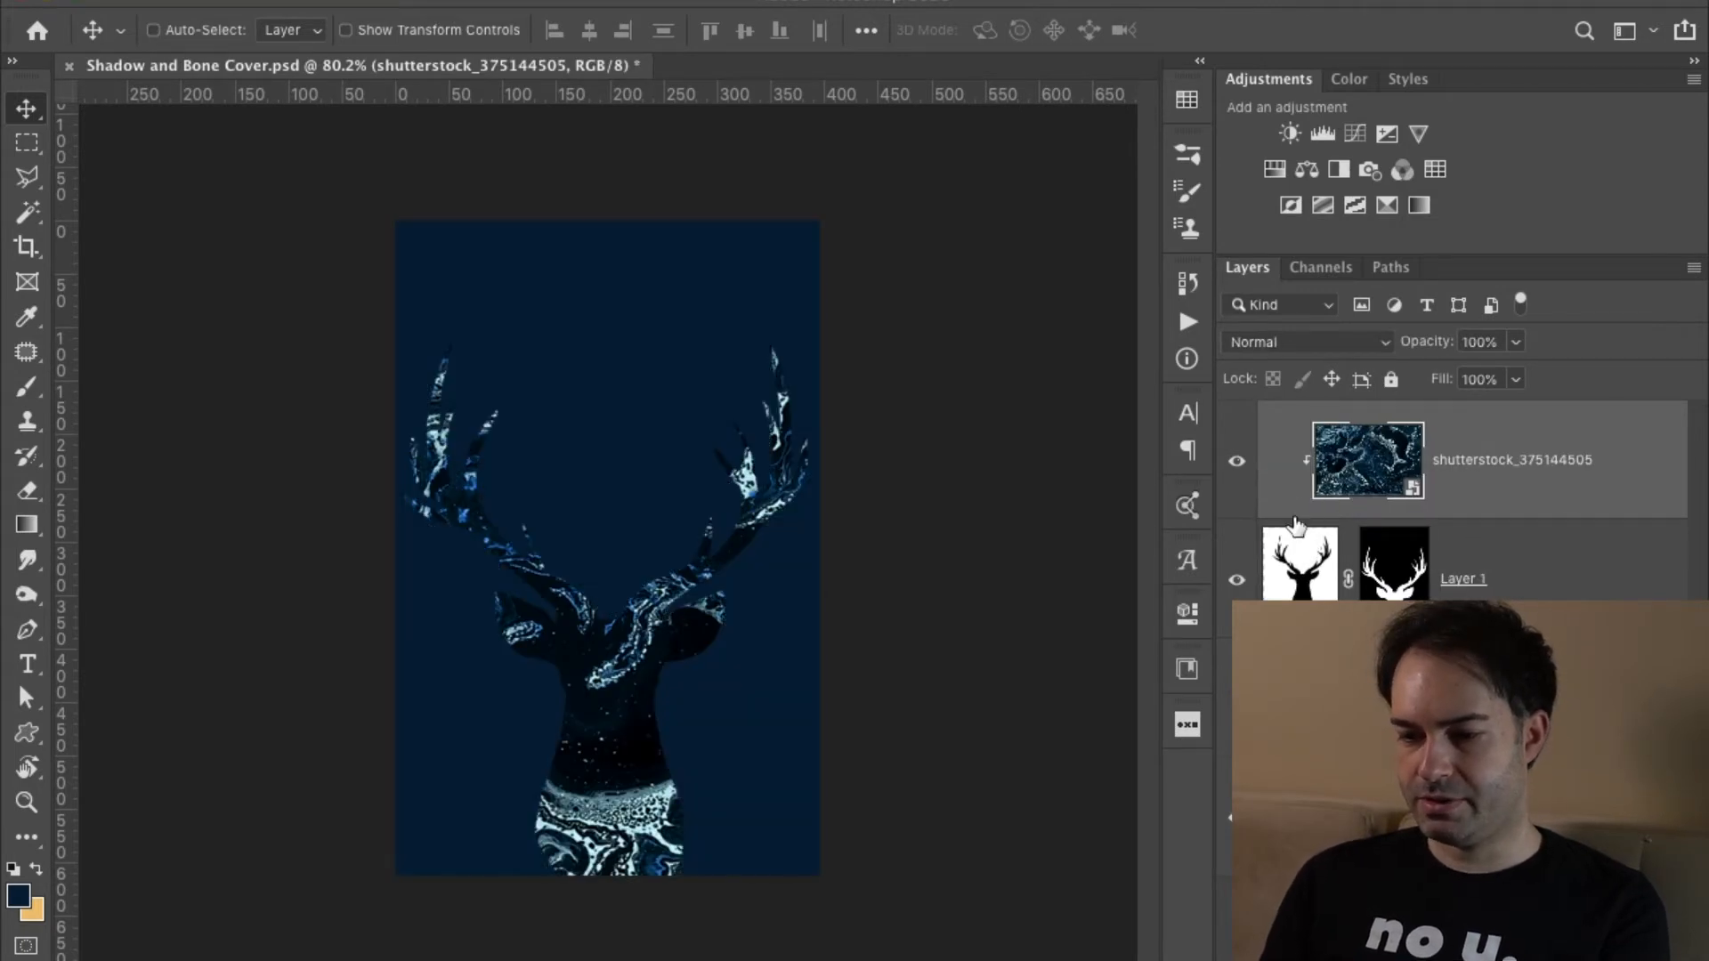
left_click(1394, 561)
key("b")
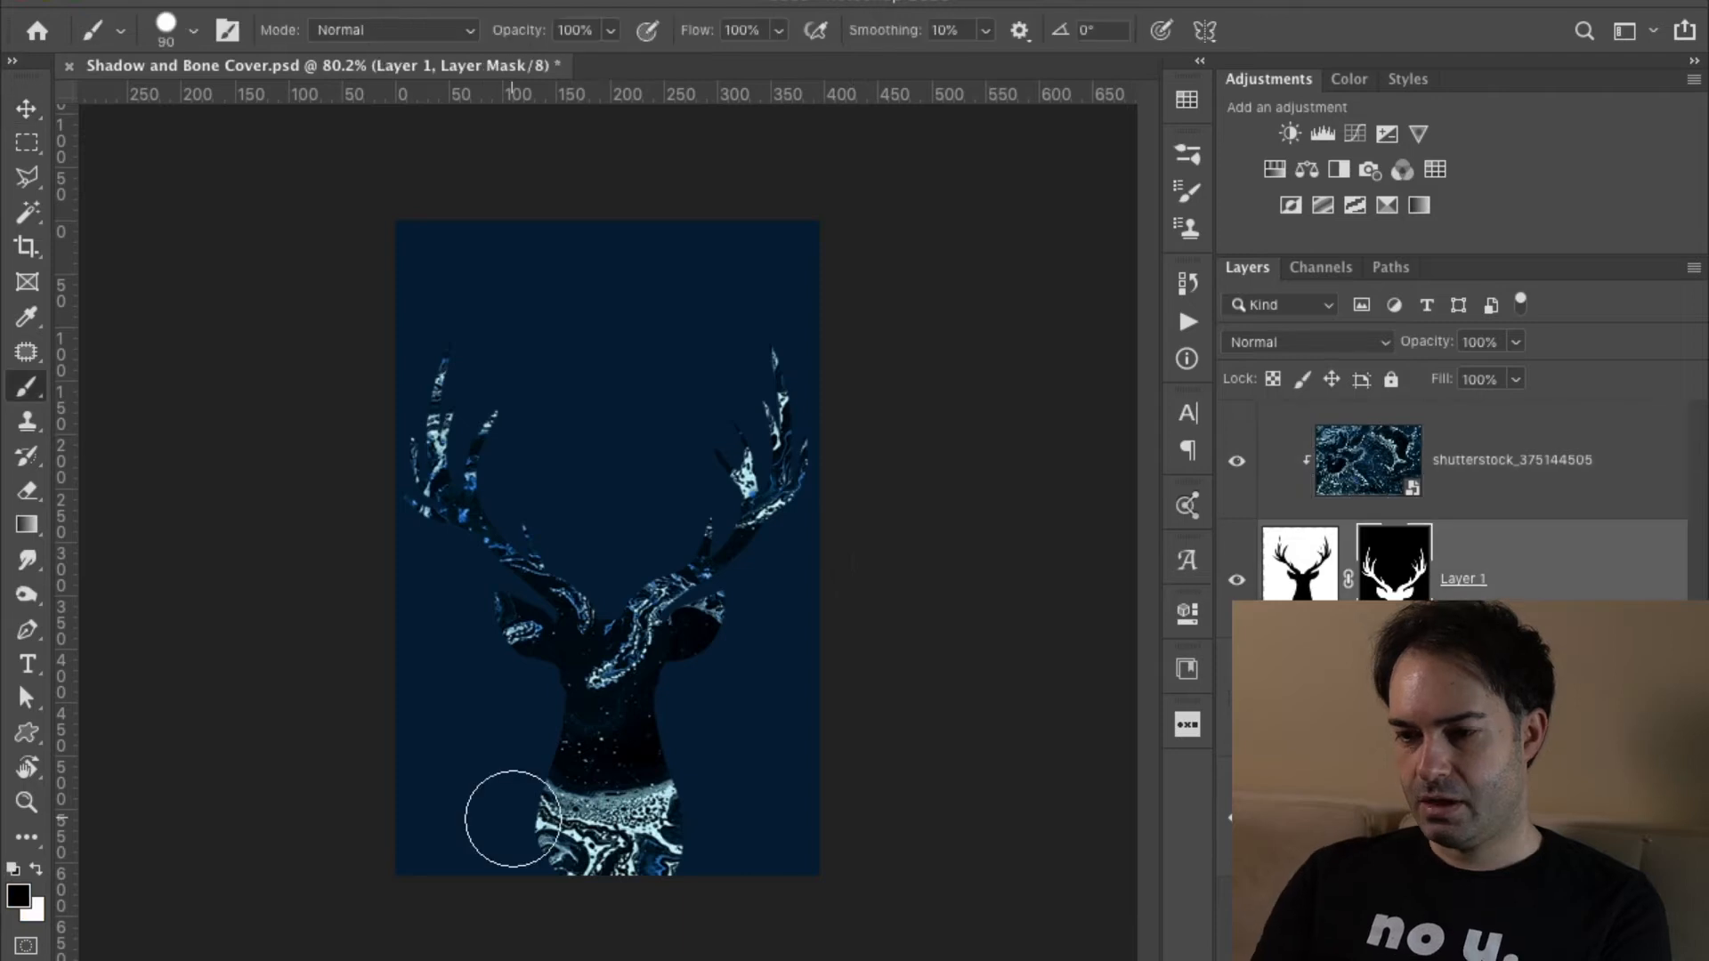
left_click_drag(513, 819, 579, 897)
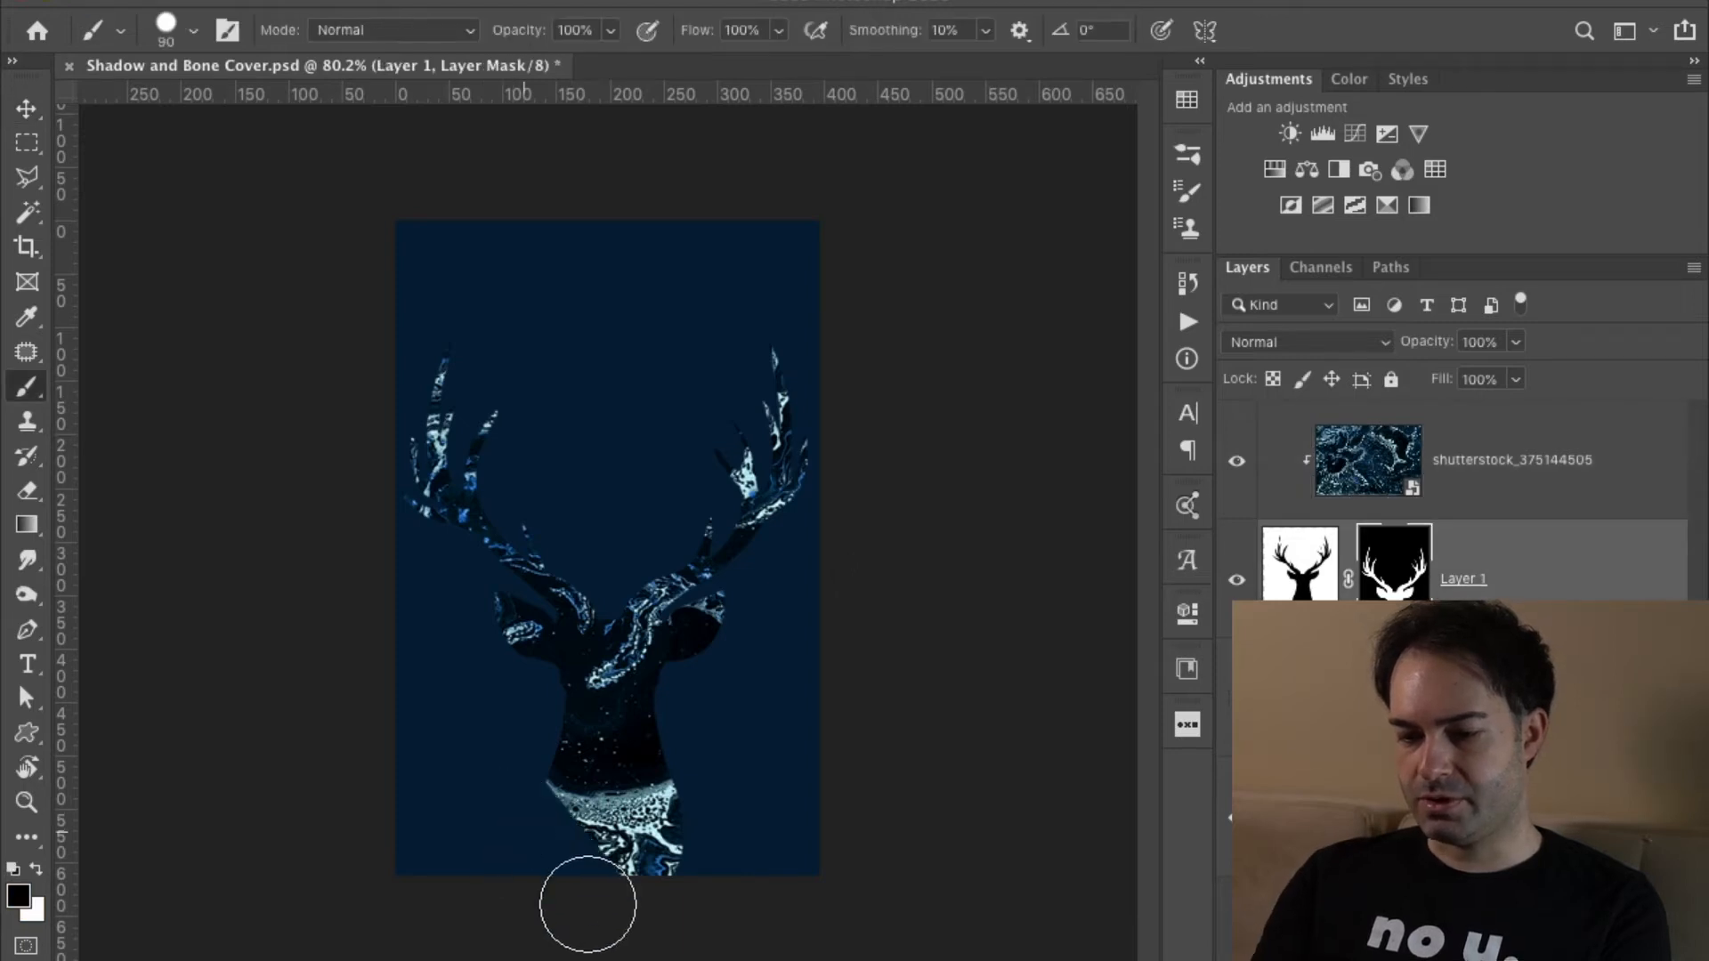
left_click_drag(686, 789, 572, 904)
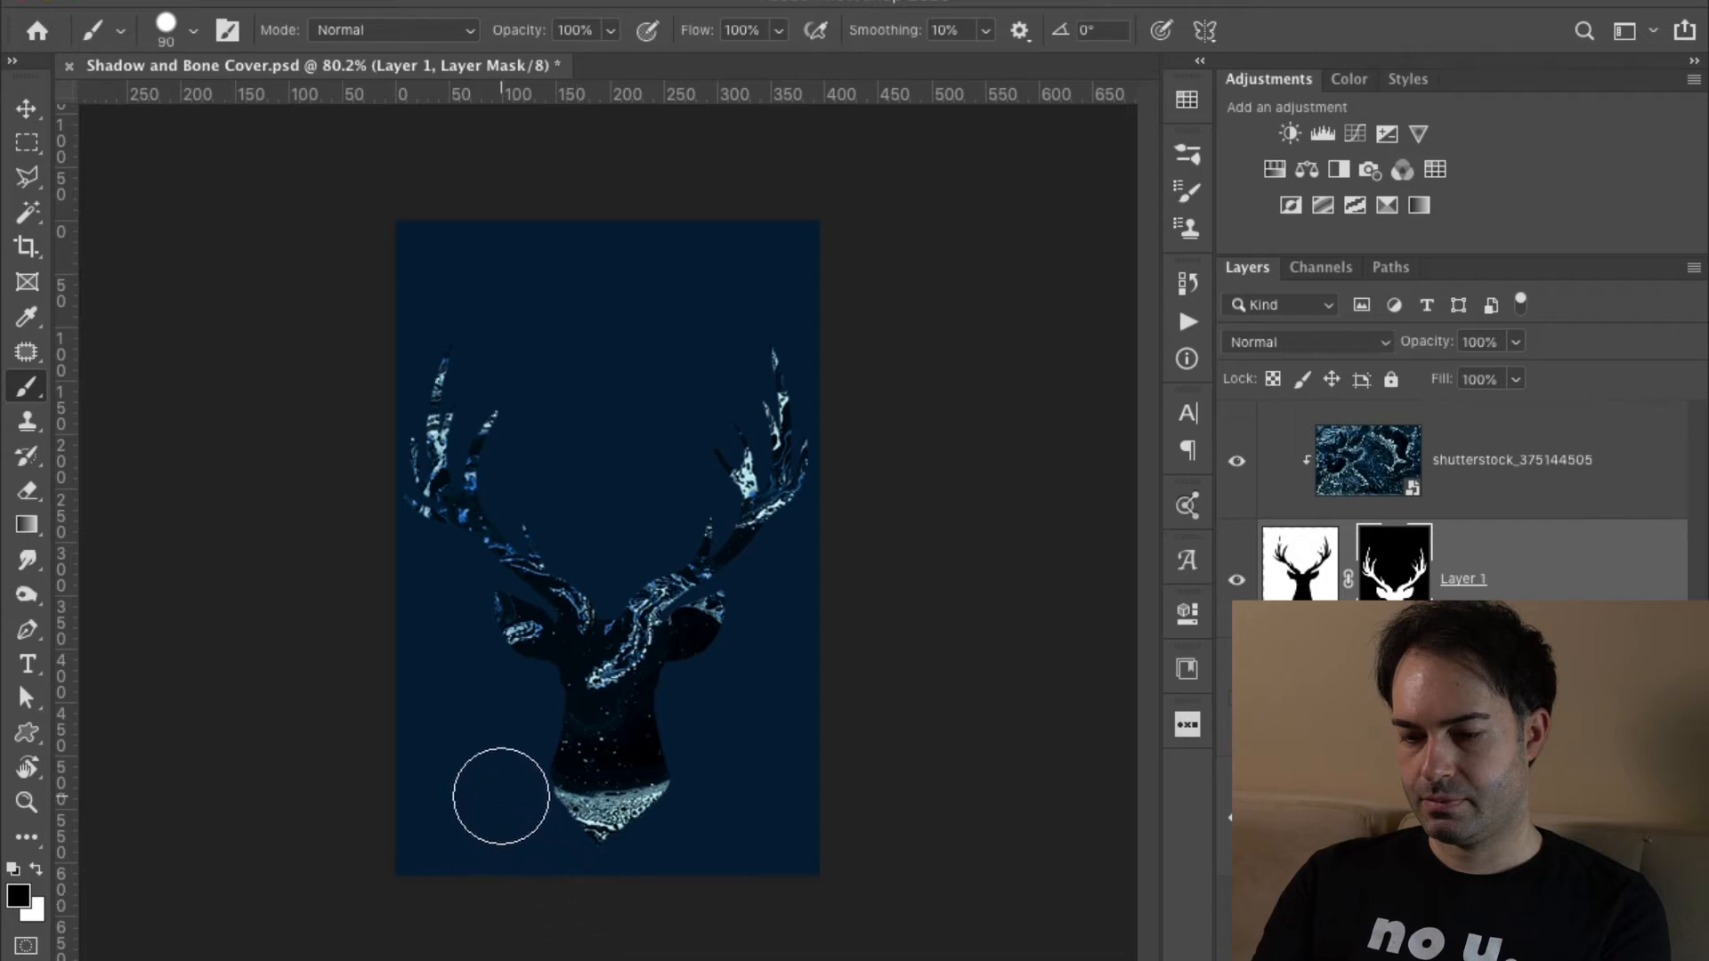
left_click_drag(512, 806, 619, 812)
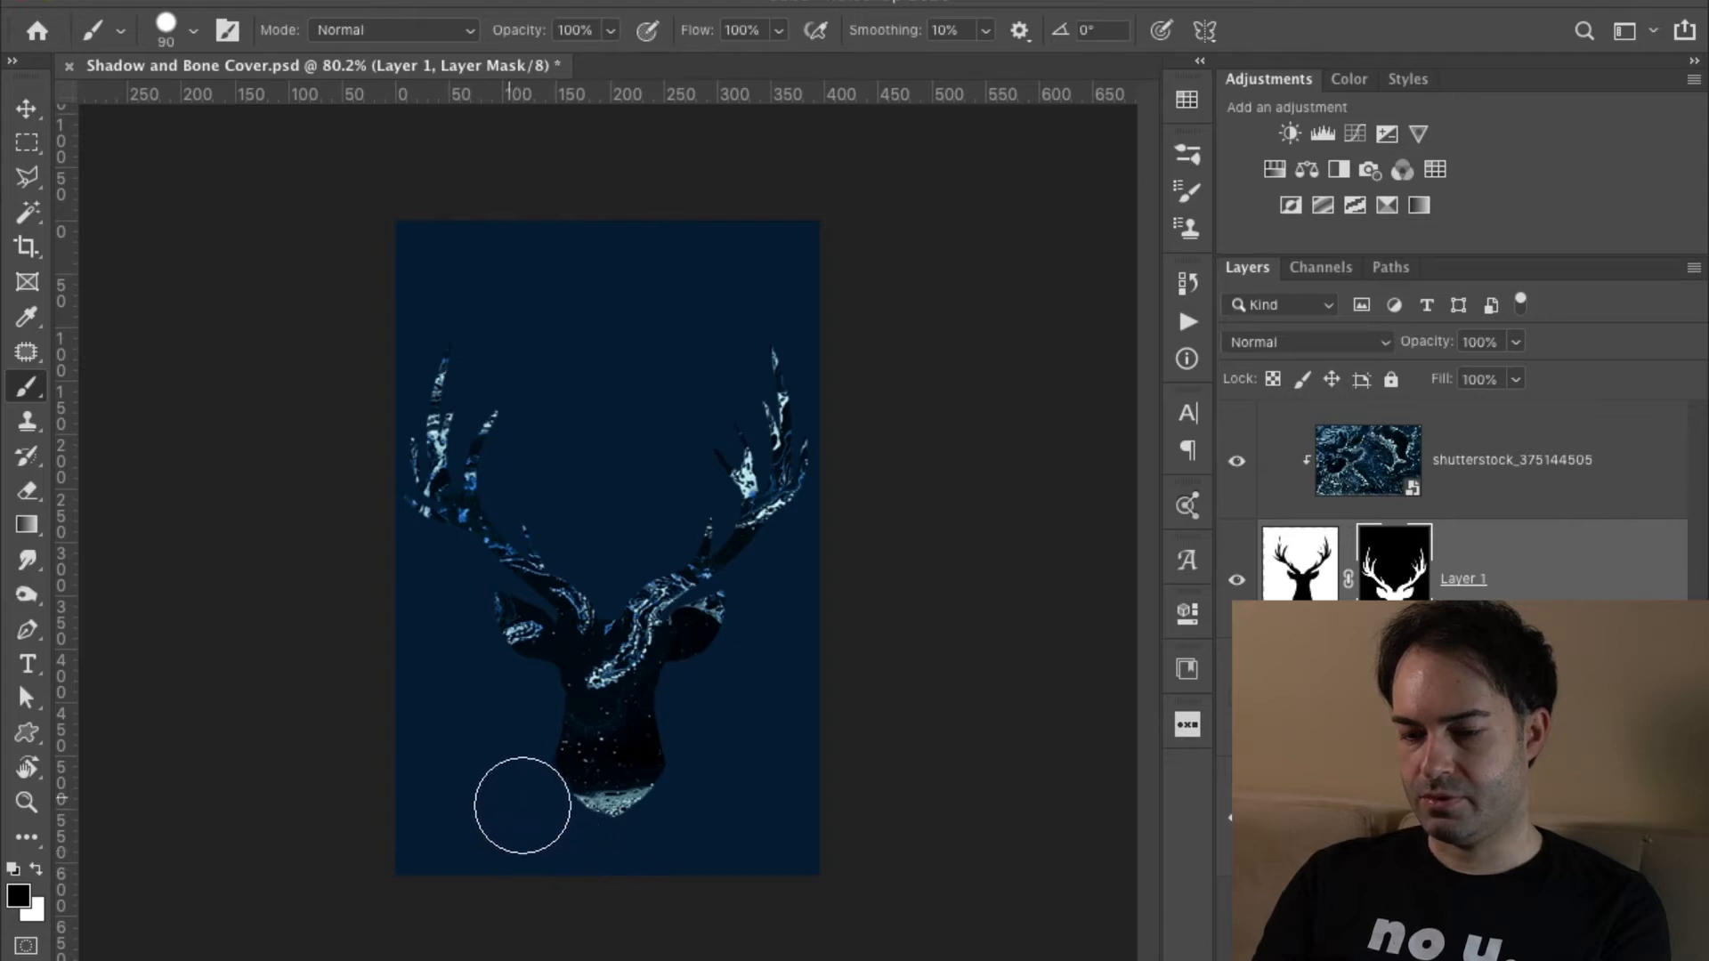
Resize and reposition the marble texture inside the deer head, and place a clipped duplicate of it scaled to 142.41% × 132.42%.
left_click(1476, 477)
scroll(737, 607, "down", 1)
scroll(737, 607, "down", 3)
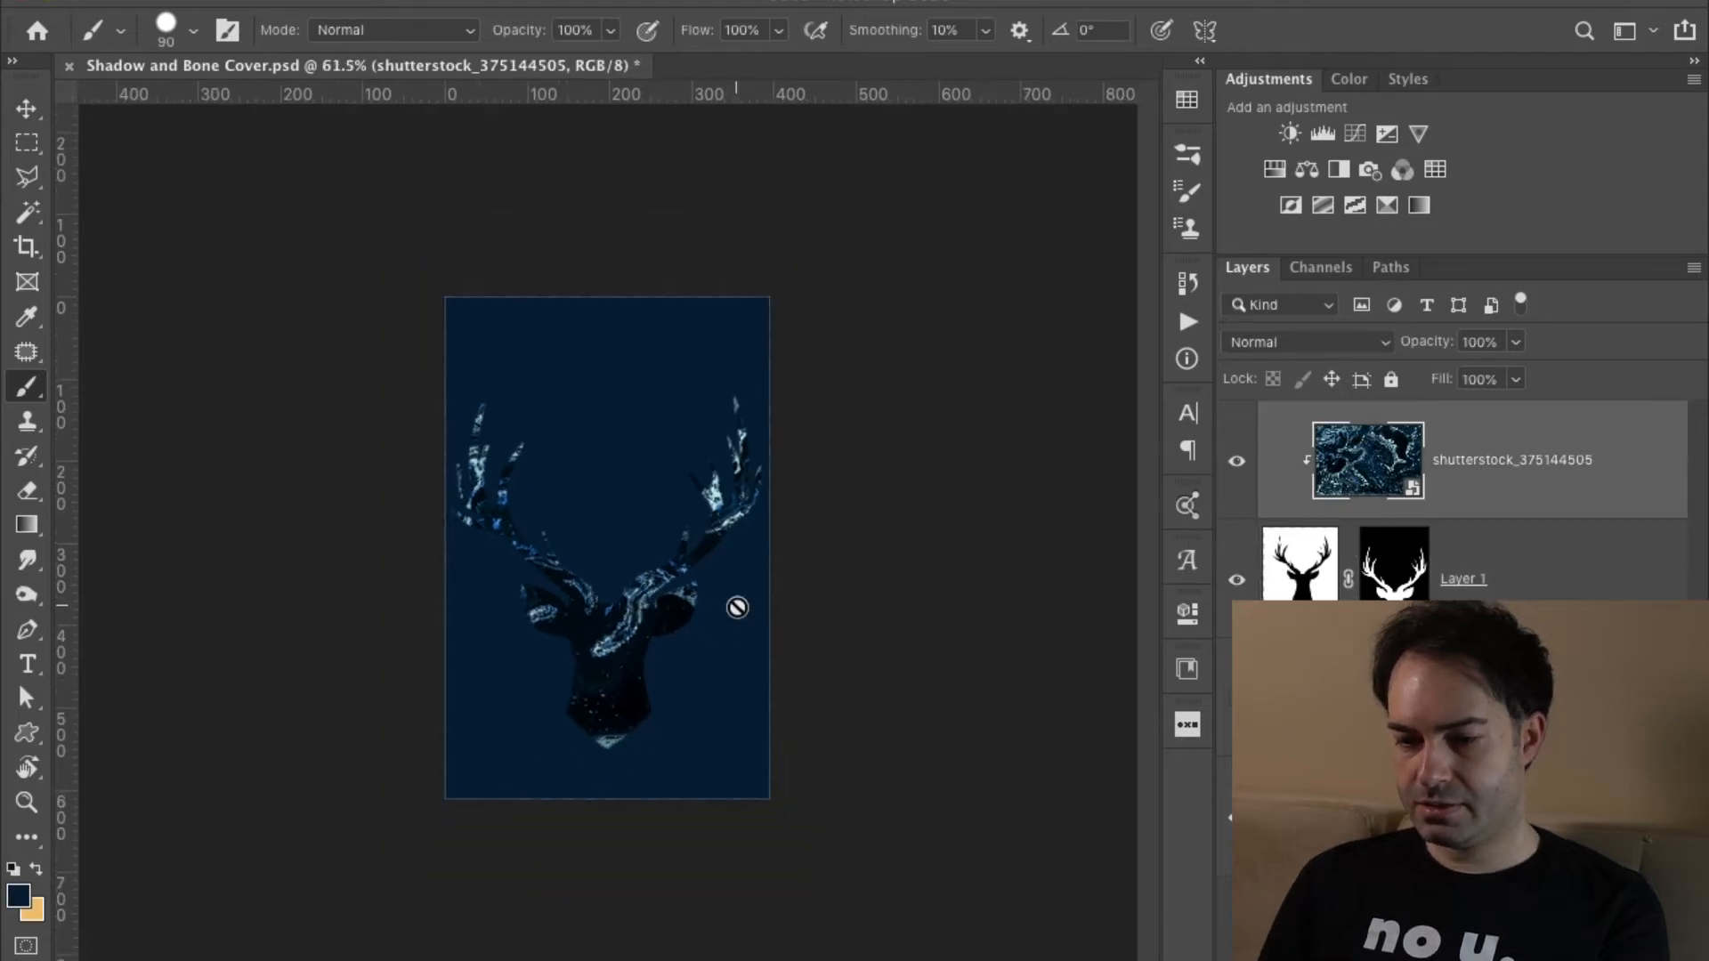
key("v")
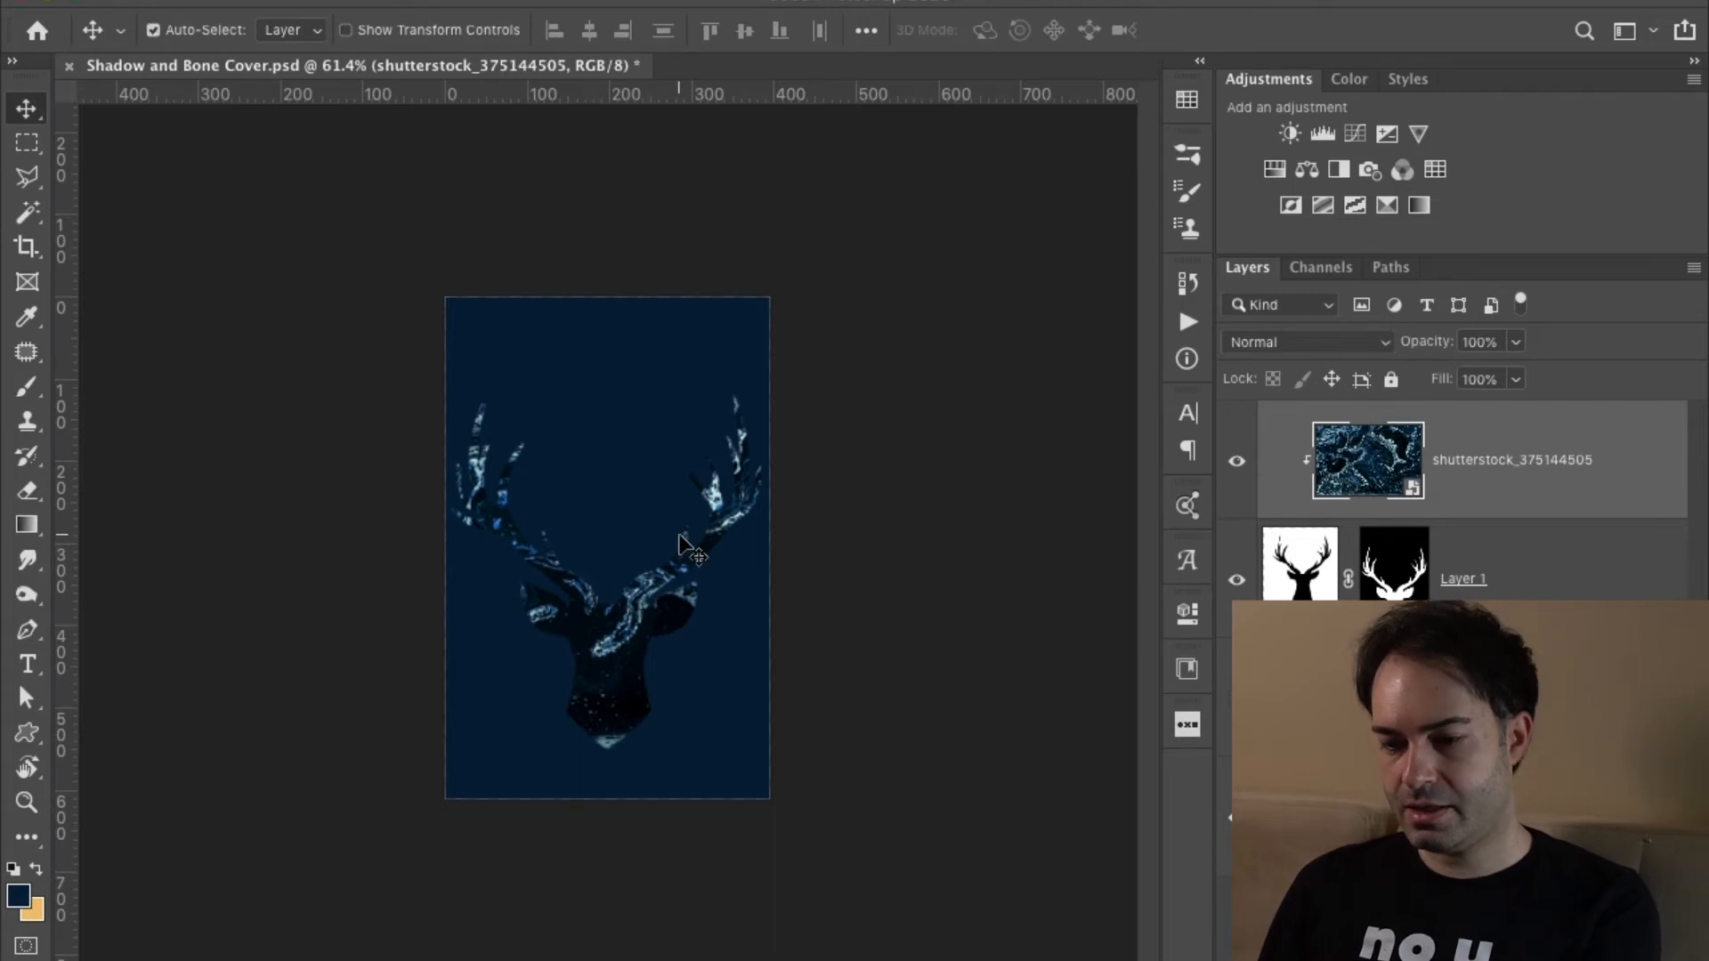
key("ctrl+t")
left_click_drag(518, 654, 404, 602)
mouse_move(652, 680)
left_mouse_down()
mouse_move(687, 717)
mouse_move(681, 686)
left_mouse_up()
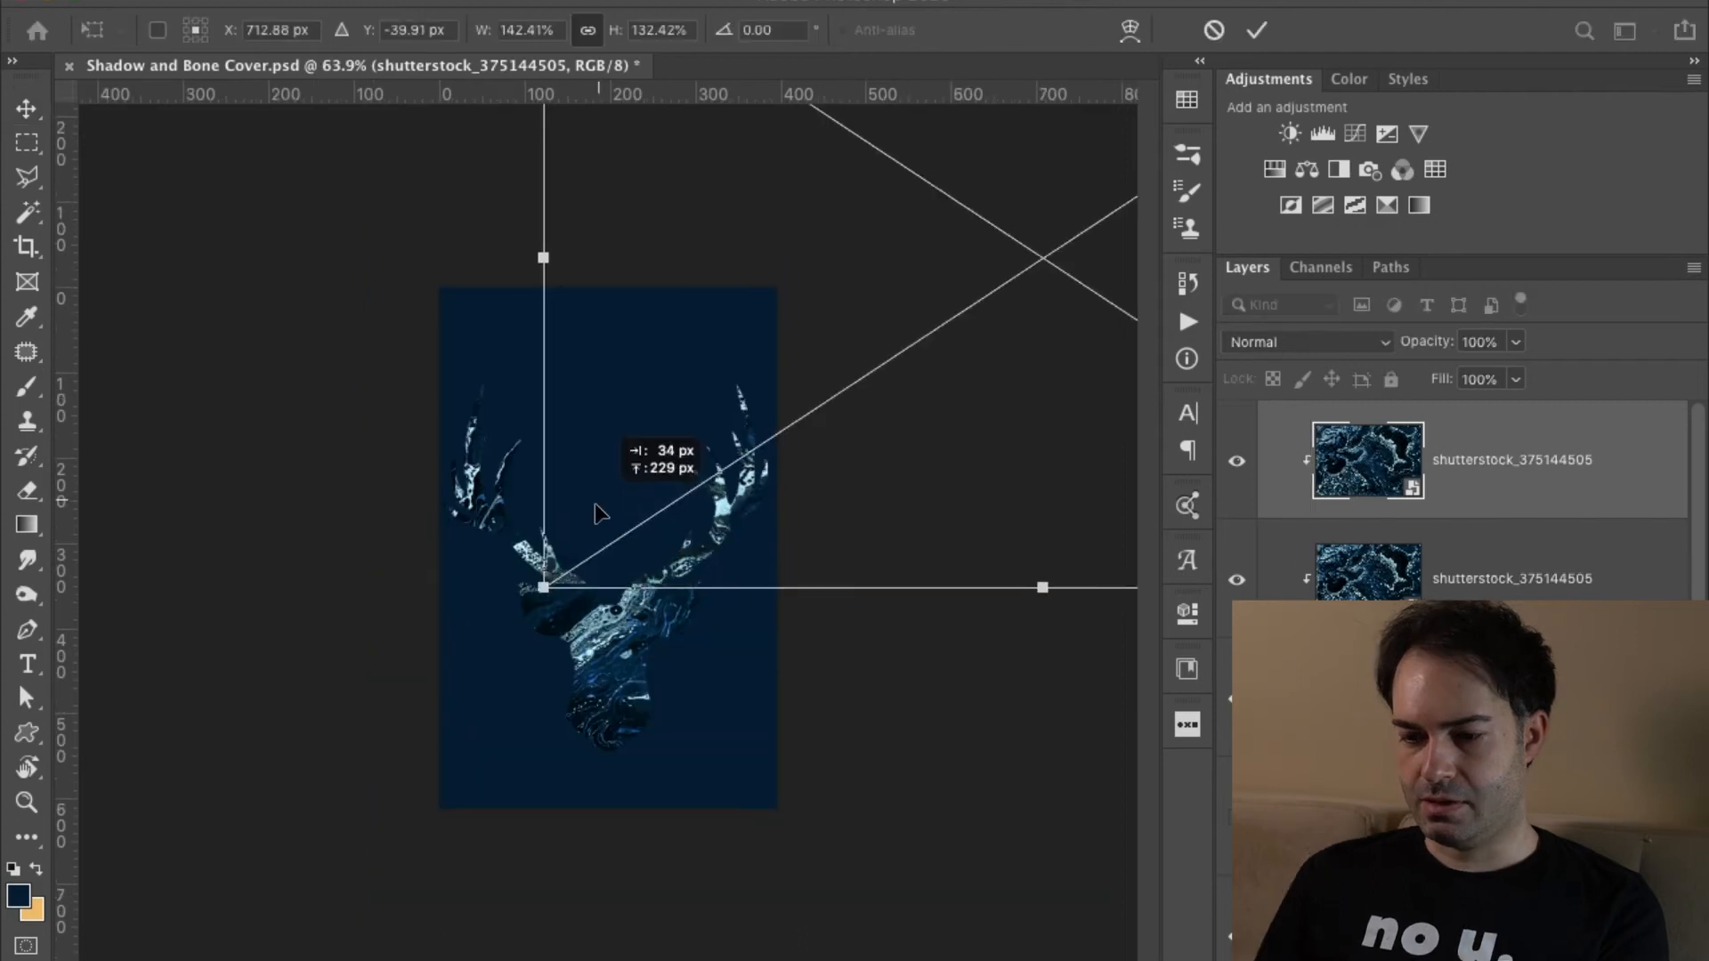
left_click_drag(569, 516, 603, 511)
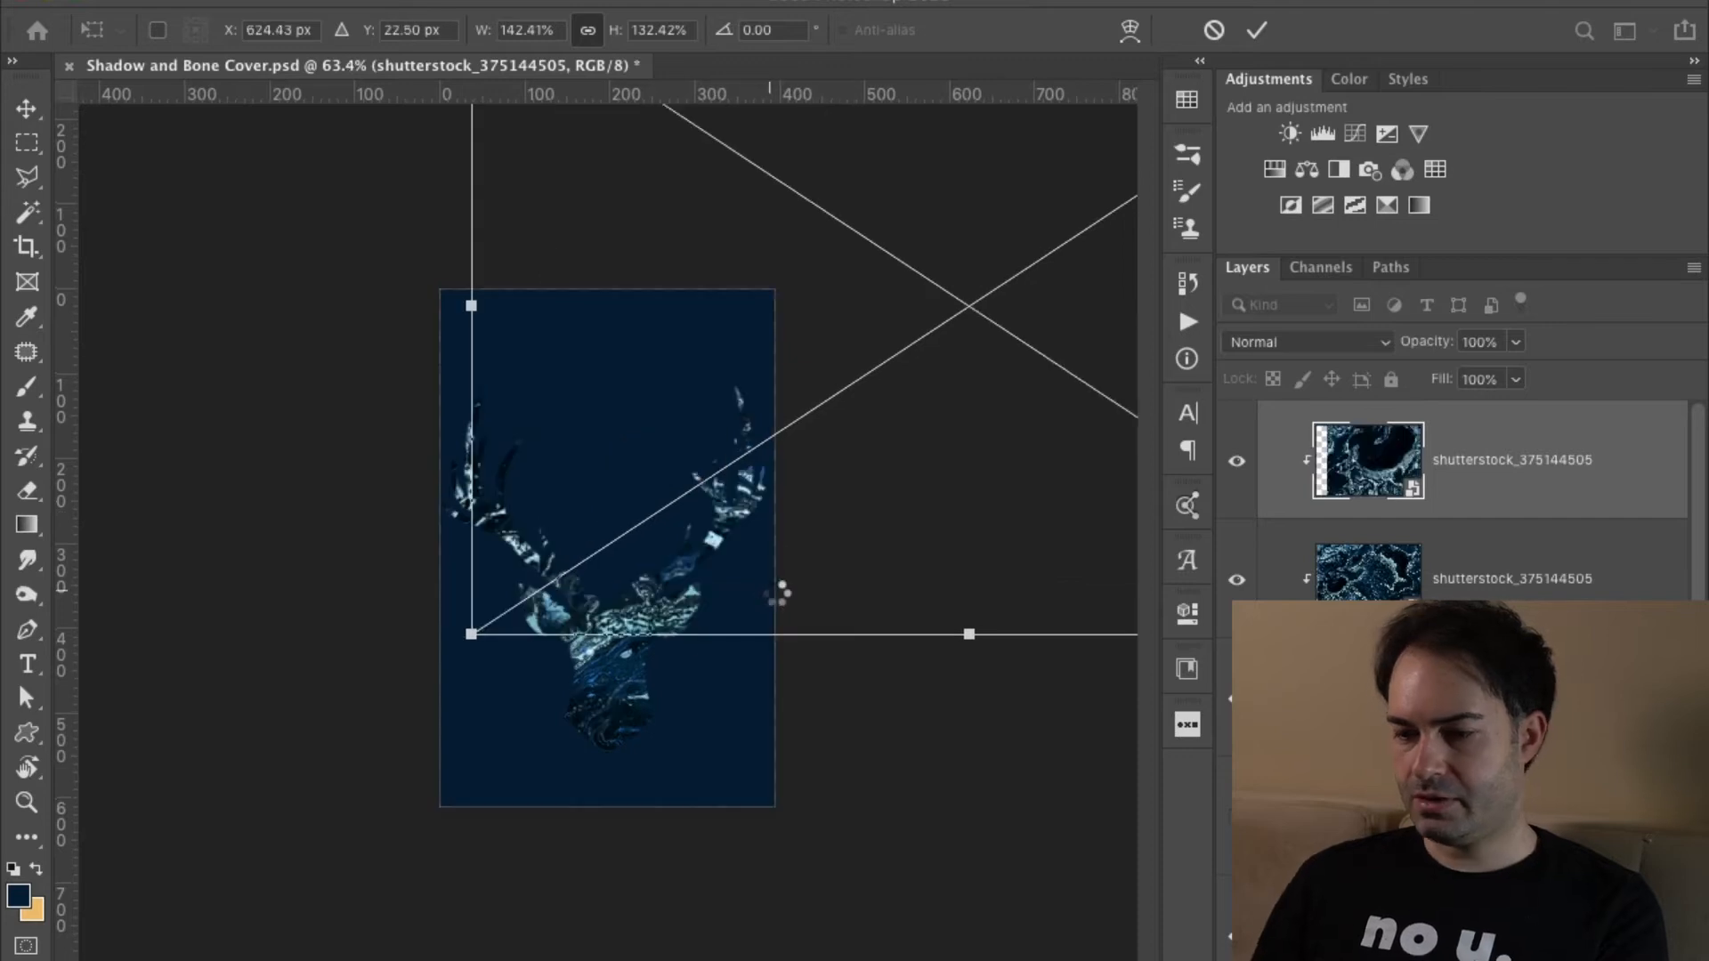
key("Return")
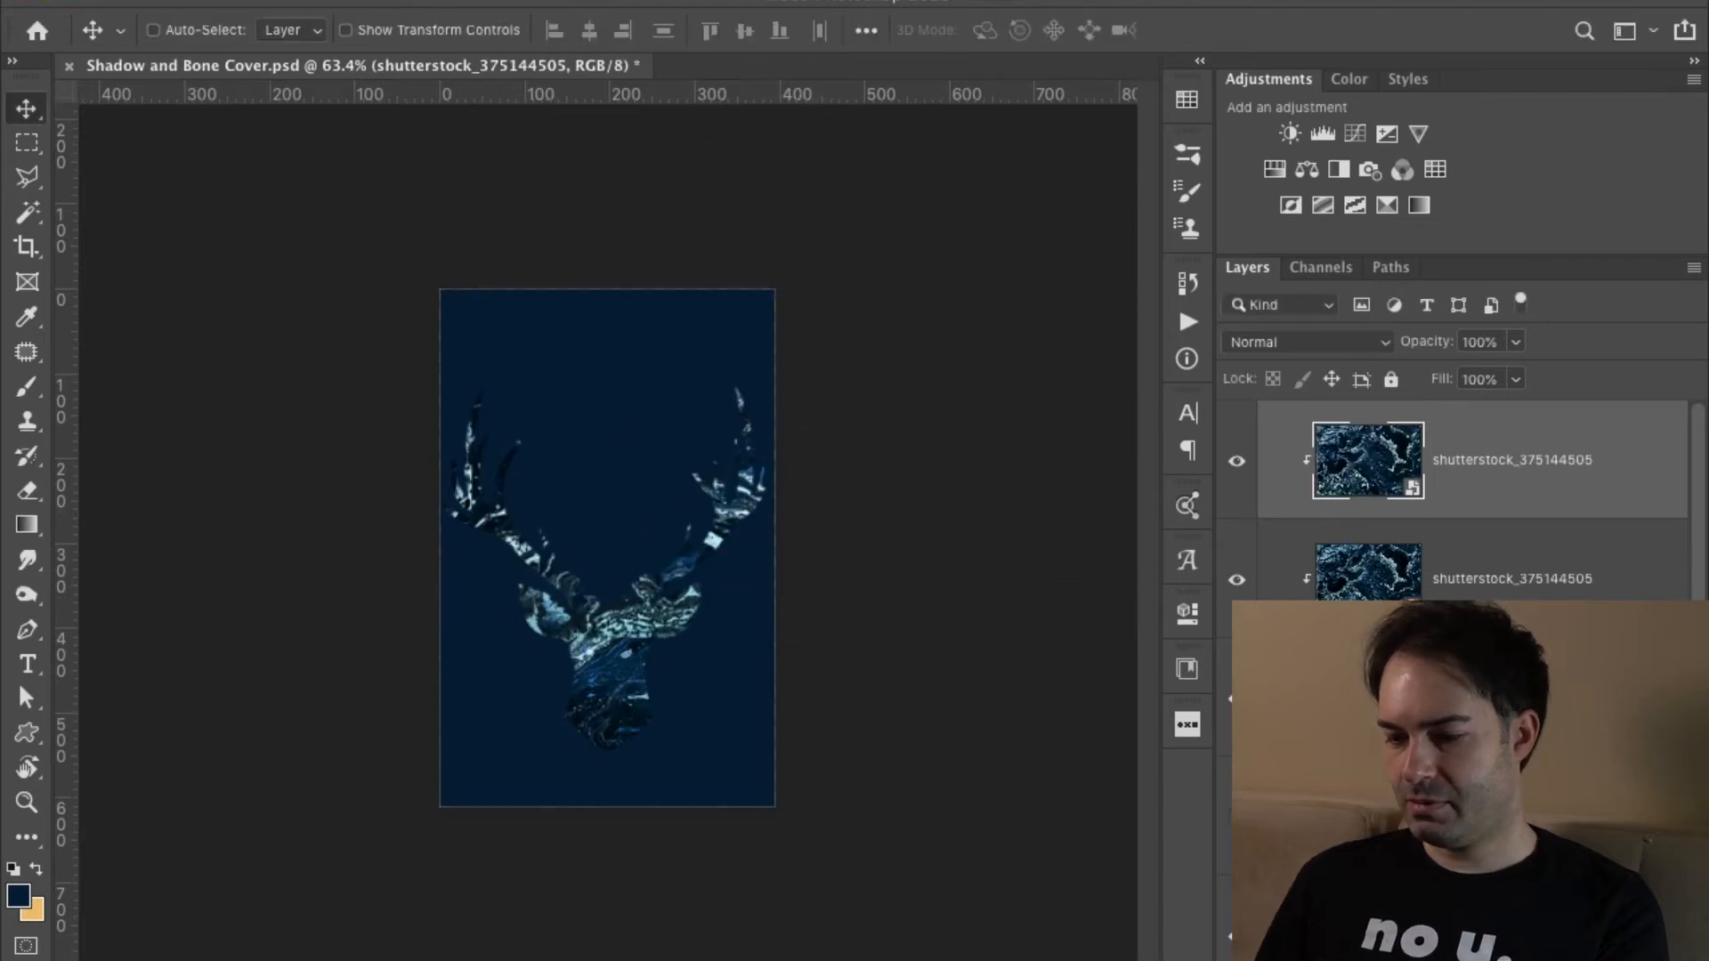
Add a mask to the duplicated texture and paint black with a soft 100 px brush over the left antler and upper head to blend the textures.
left_click(1415, 955)
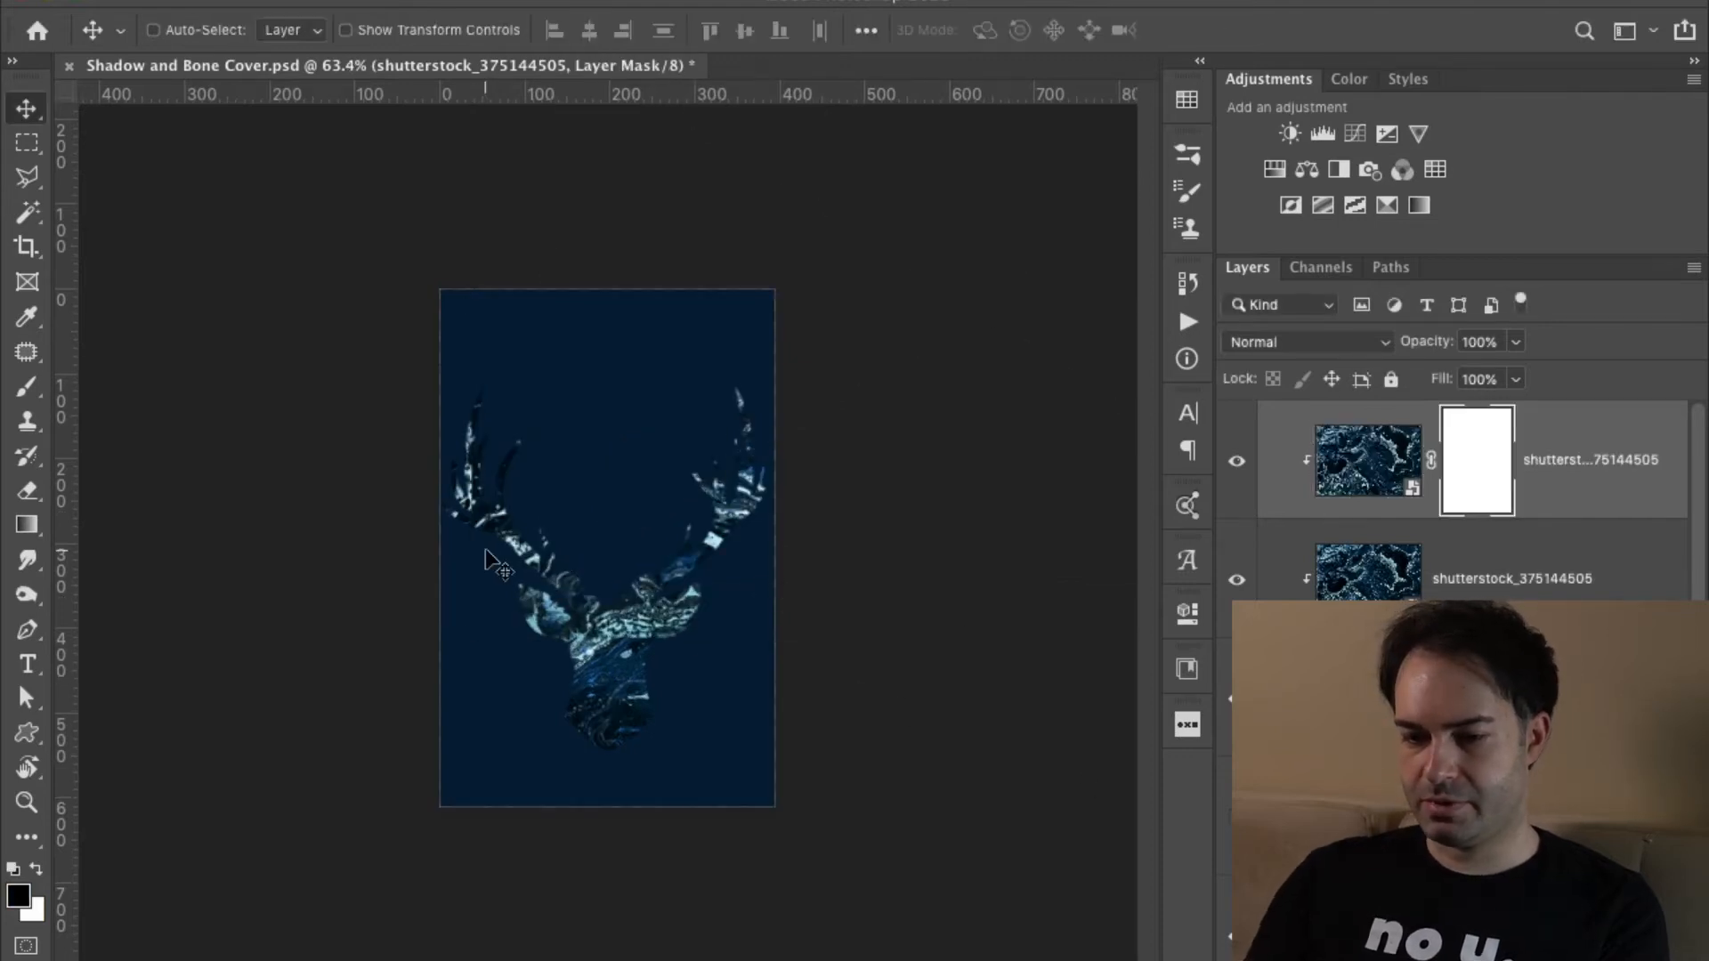
key("b")
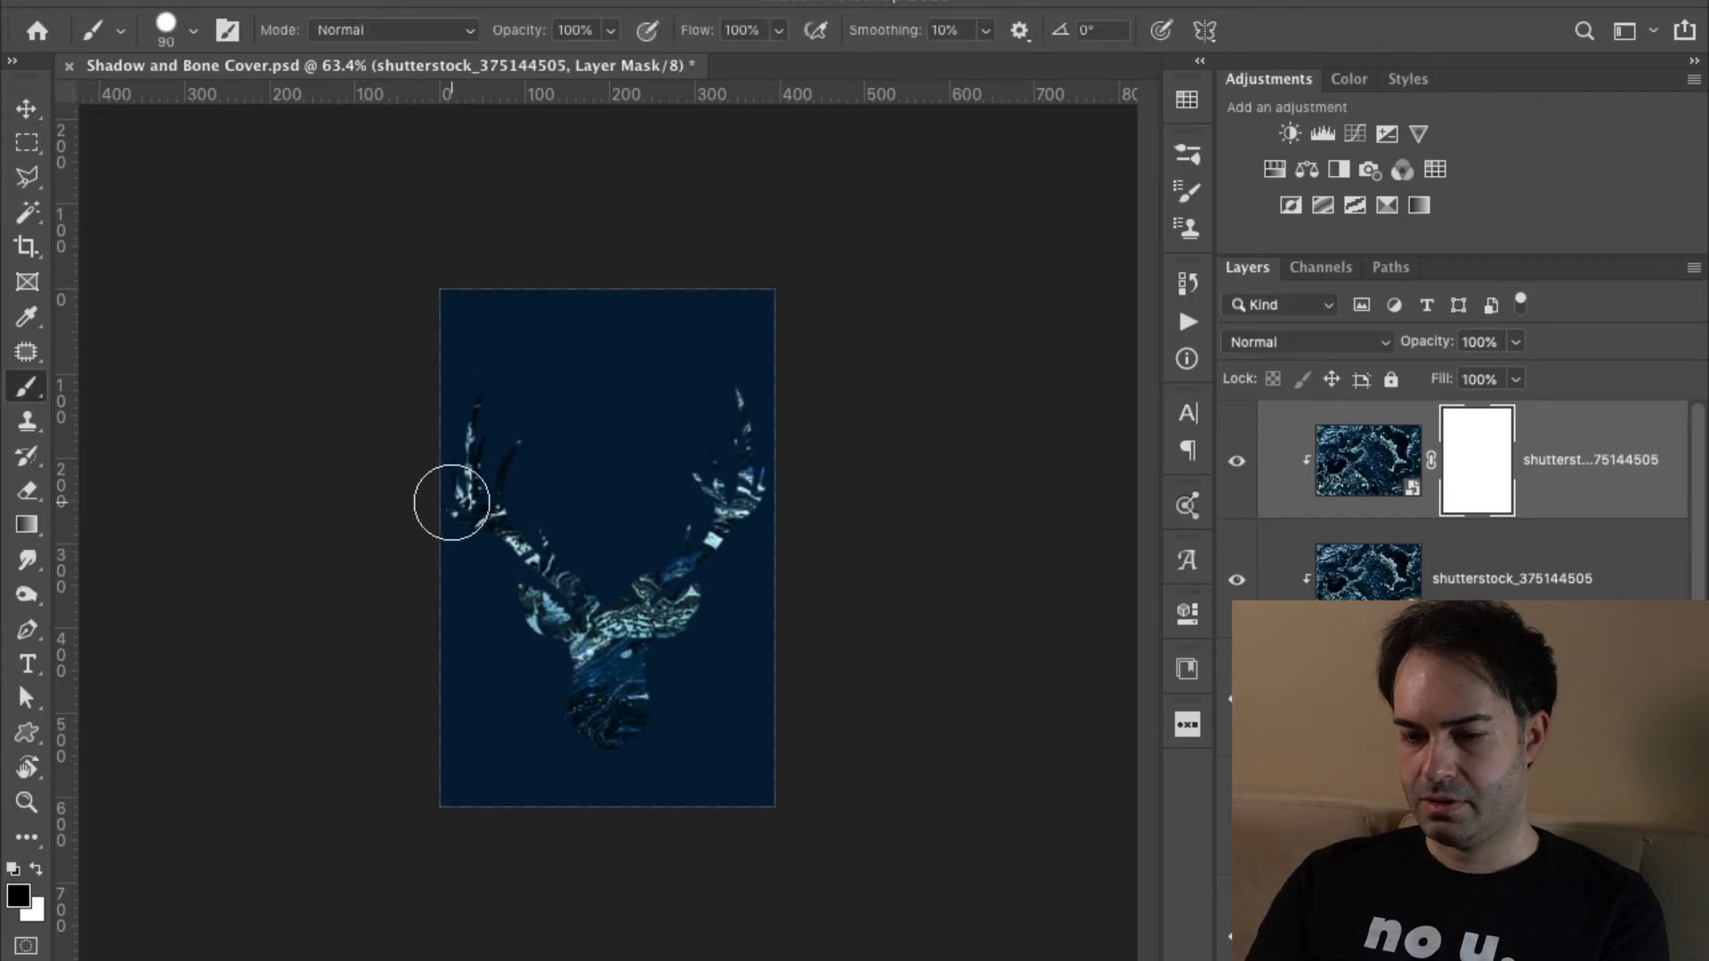
key("bracketright")
key("shift+bracketleft")
key("shift+bracketleft")
key("shift+bracketleft")
key("shift+bracketleft")
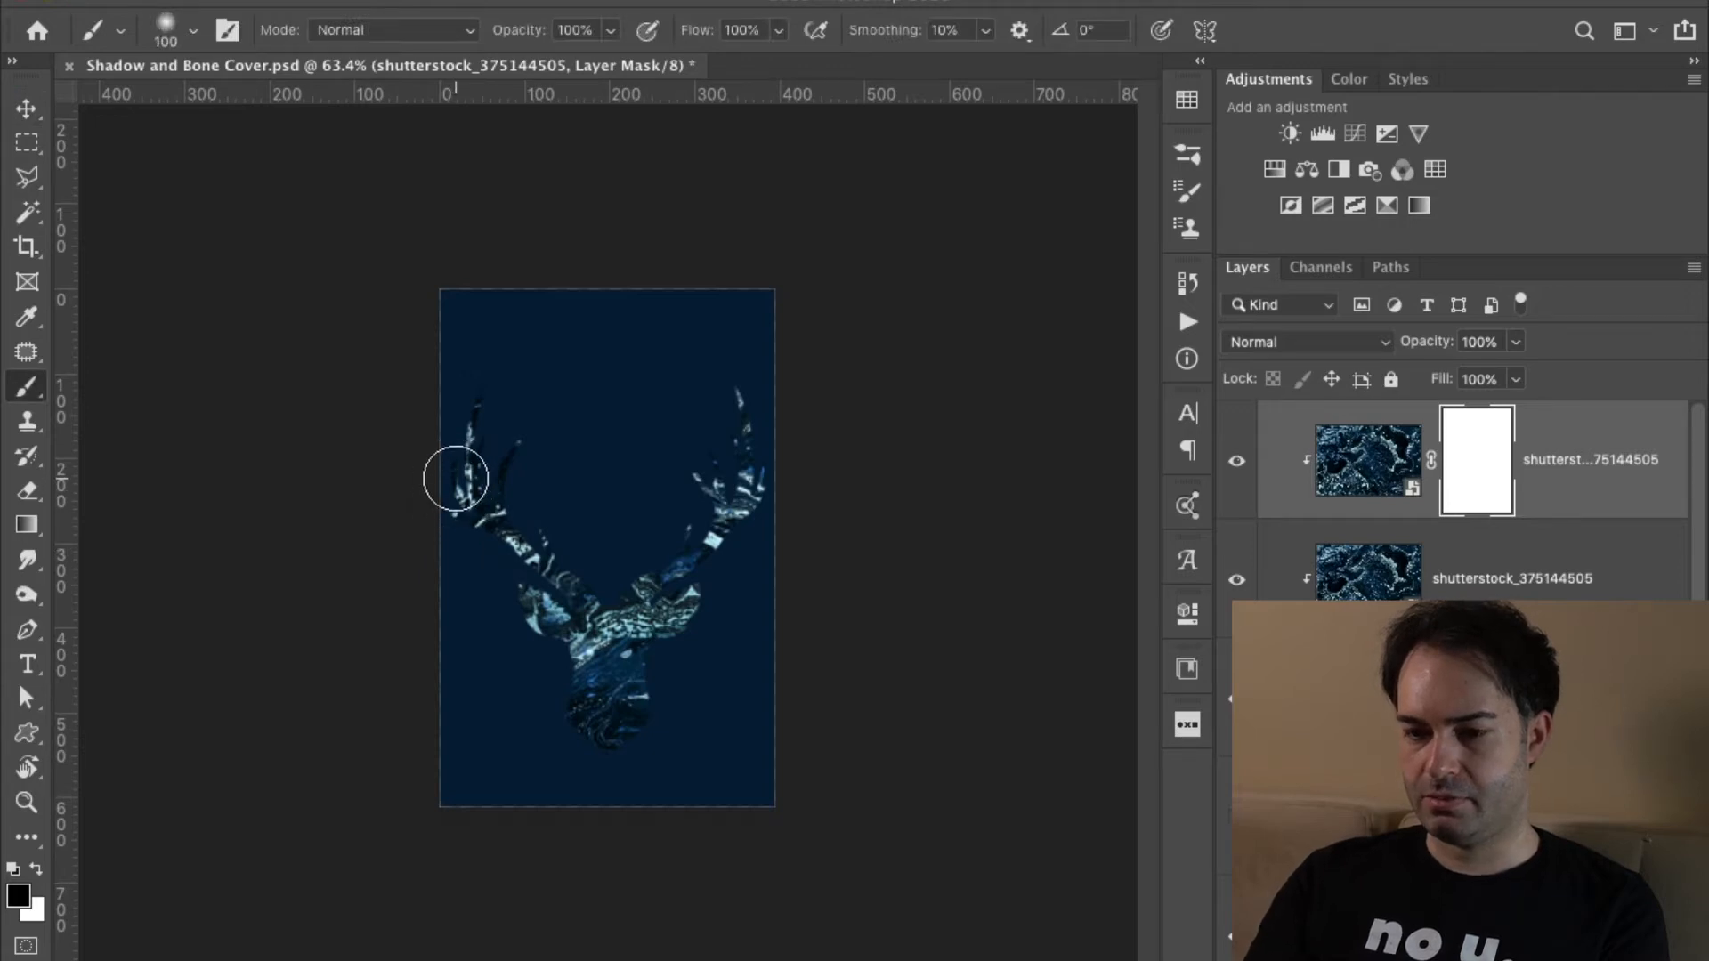
mouse_move(498, 434)
left_mouse_down()
mouse_move(549, 646)
mouse_move(512, 550)
mouse_move(557, 687)
left_mouse_up()
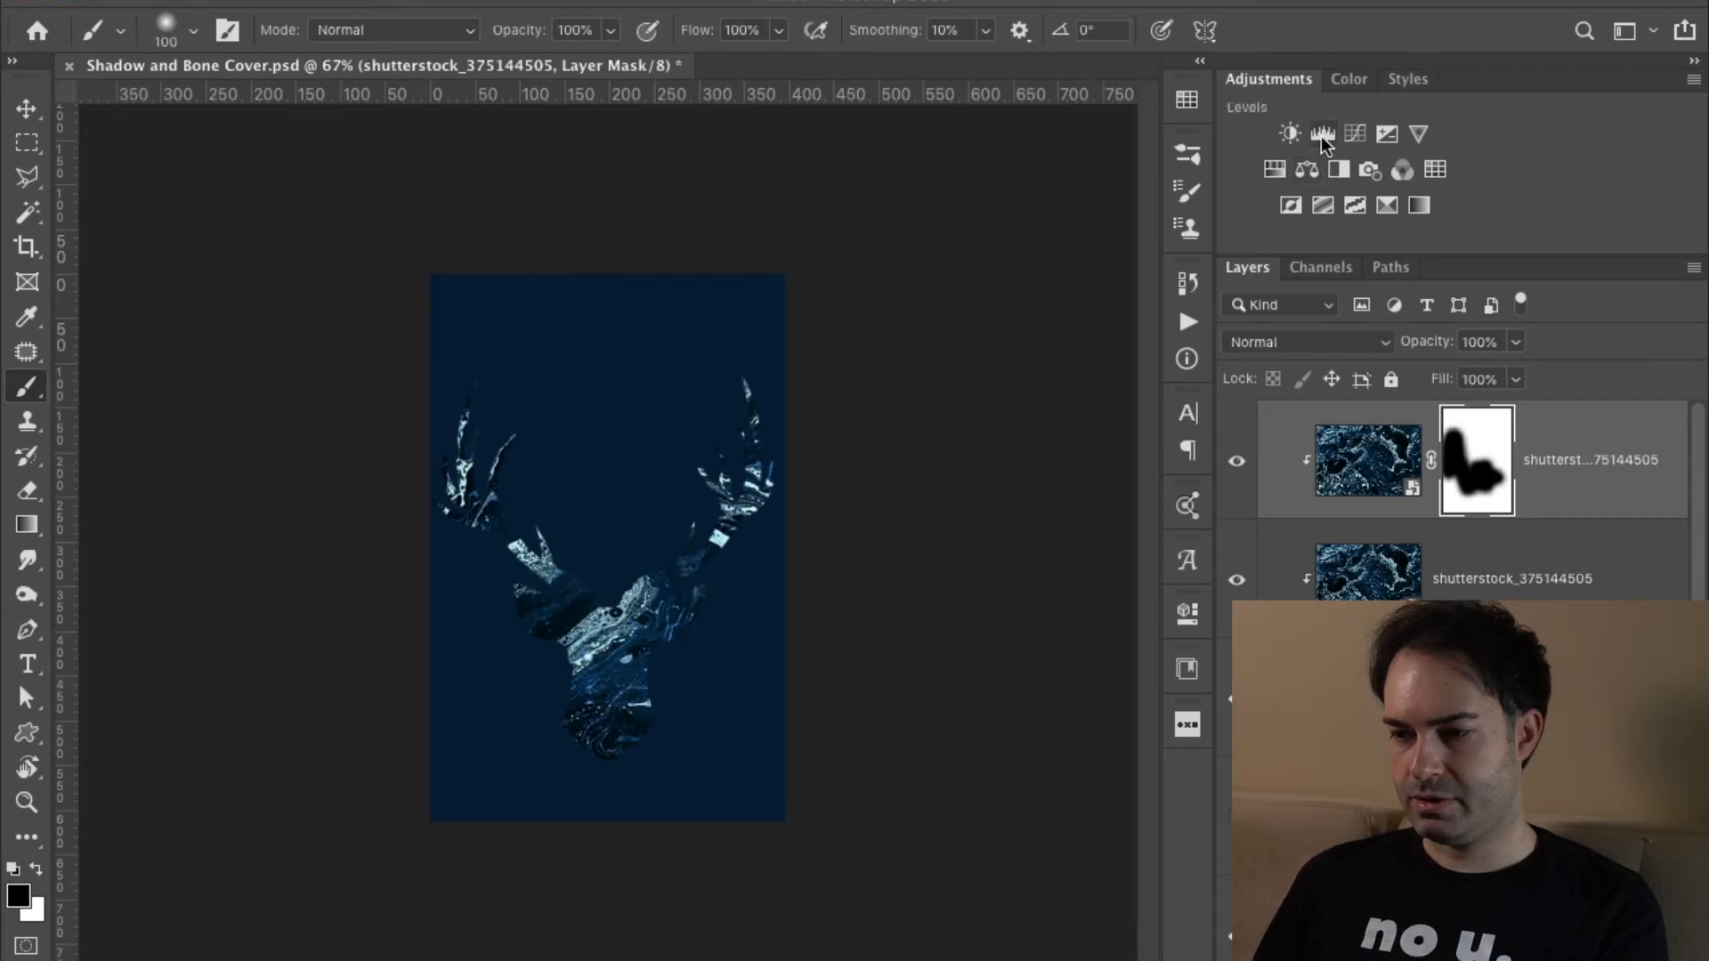
Brighten the highlights with a clipped Levels adjustment and add a clipped Hue/Saturation adjustment with hue -6, saturation +72 and lightness +12.
left_click(1323, 142)
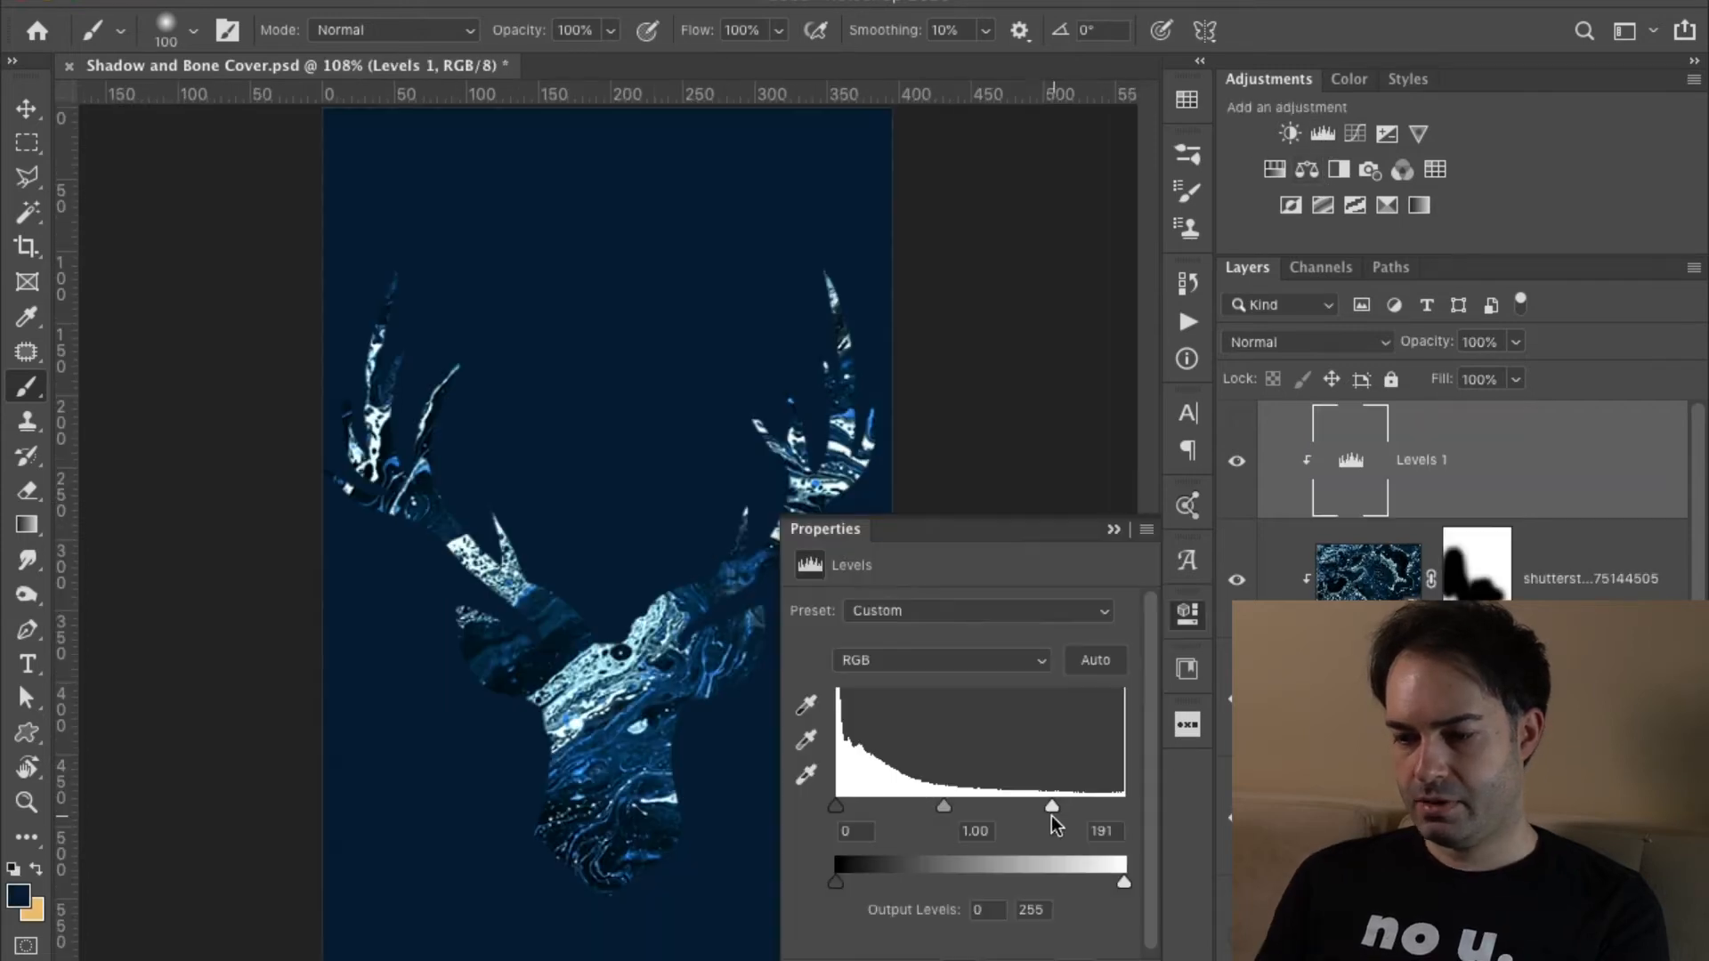
left_click_drag(1050, 815, 1028, 815)
left_click(1274, 171)
left_click(1282, 507, "alt")
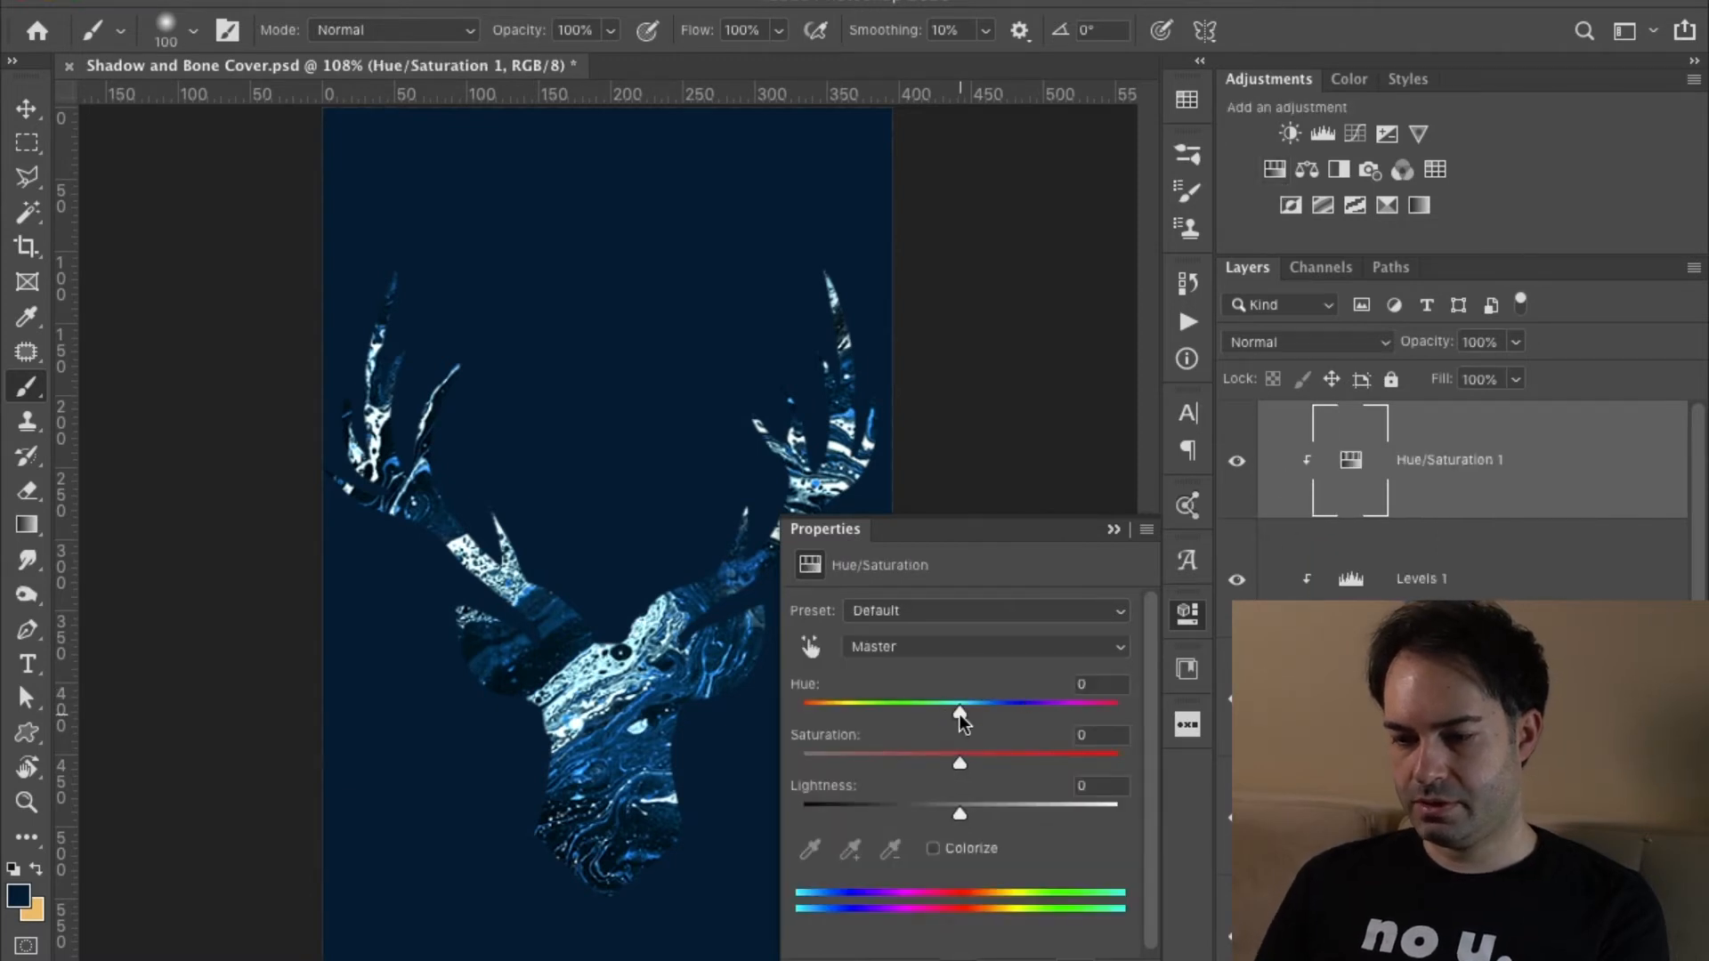
left_click_drag(958, 714, 954, 714)
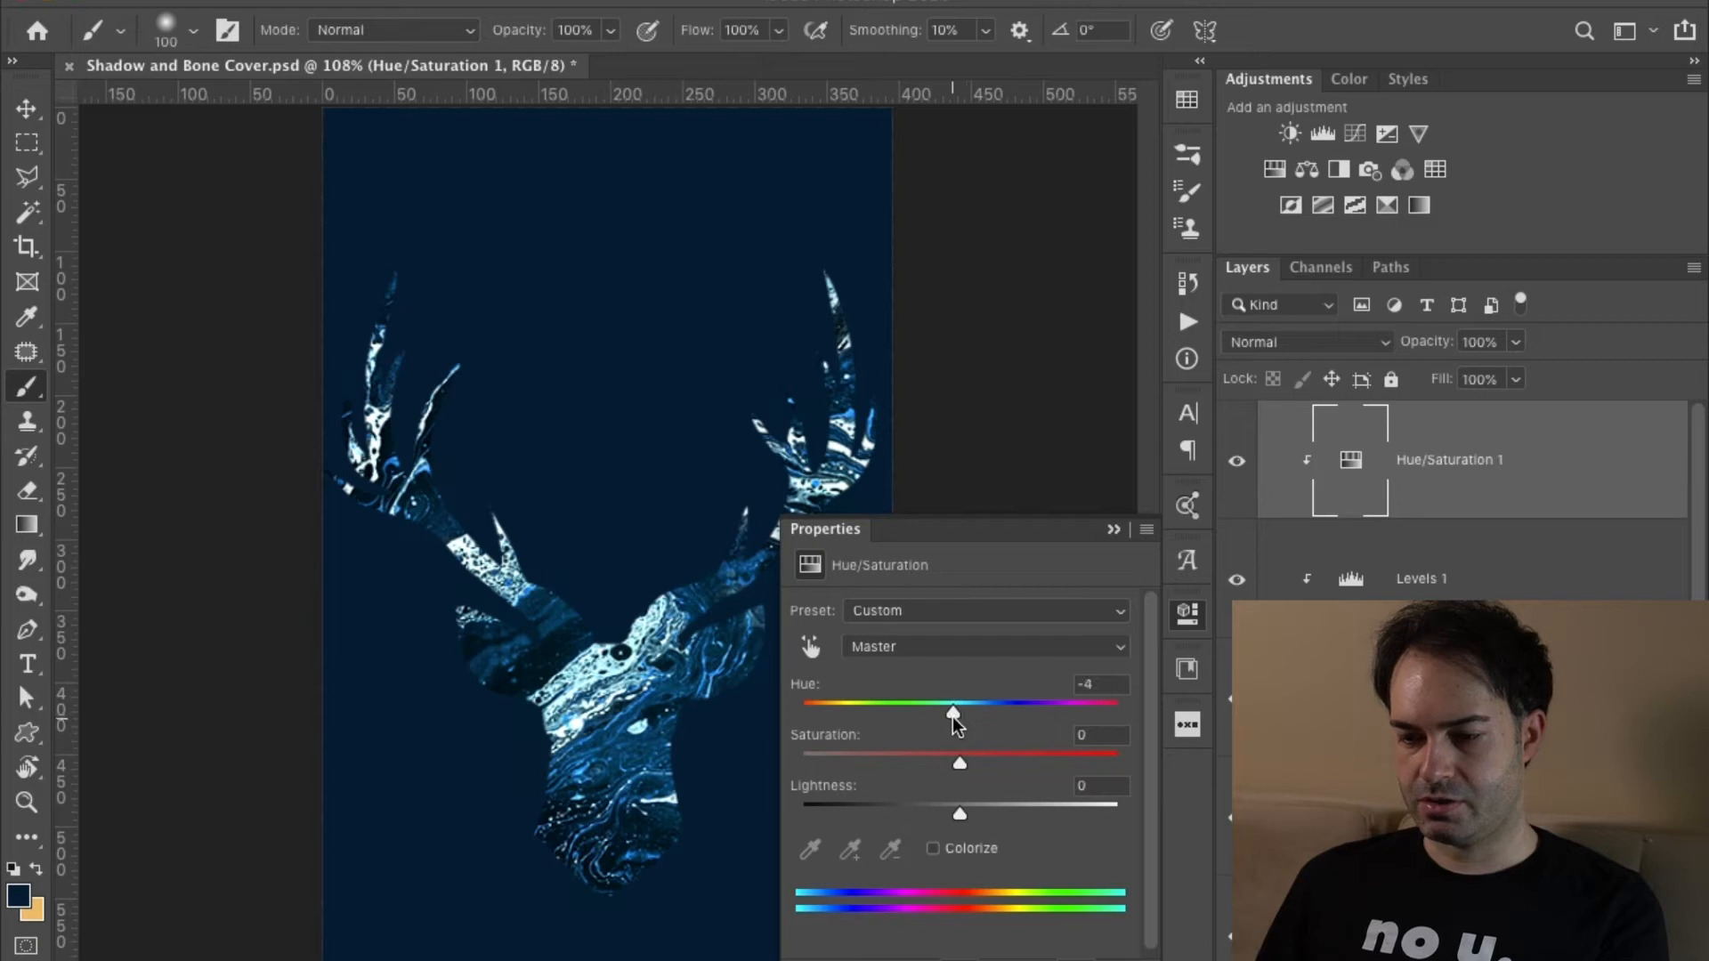
left_click_drag(961, 765, 1074, 765)
left_click_drag(960, 813, 979, 820)
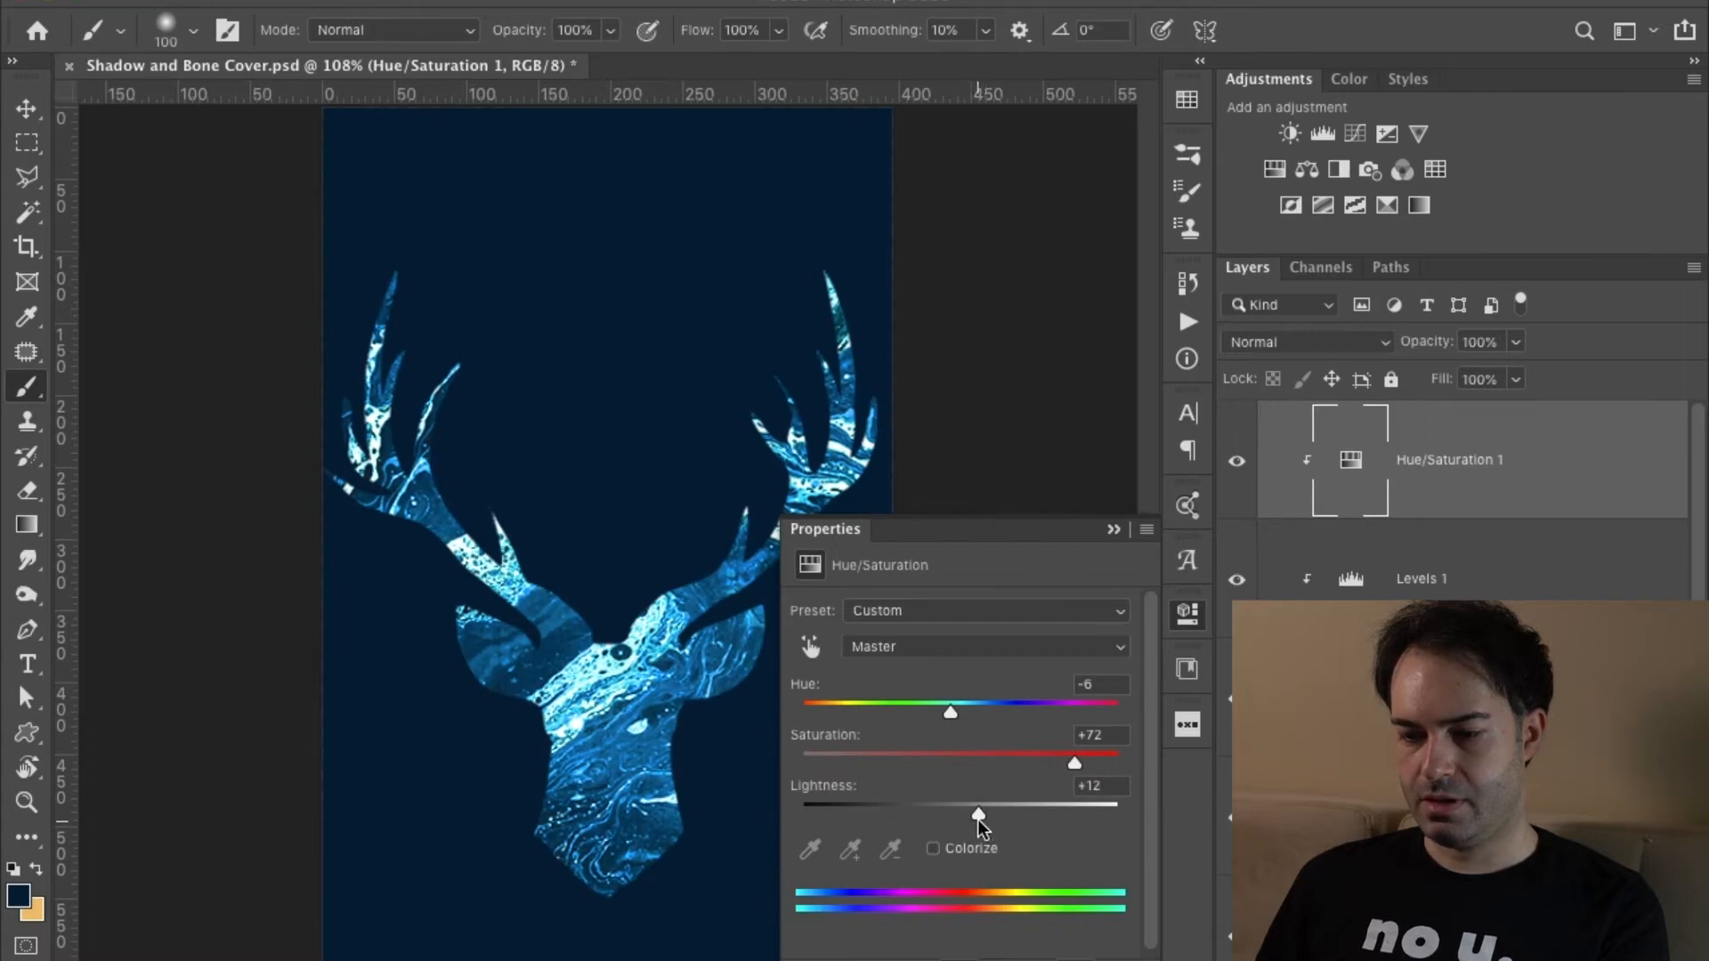
left_click(1114, 528)
key("ctrl+0")
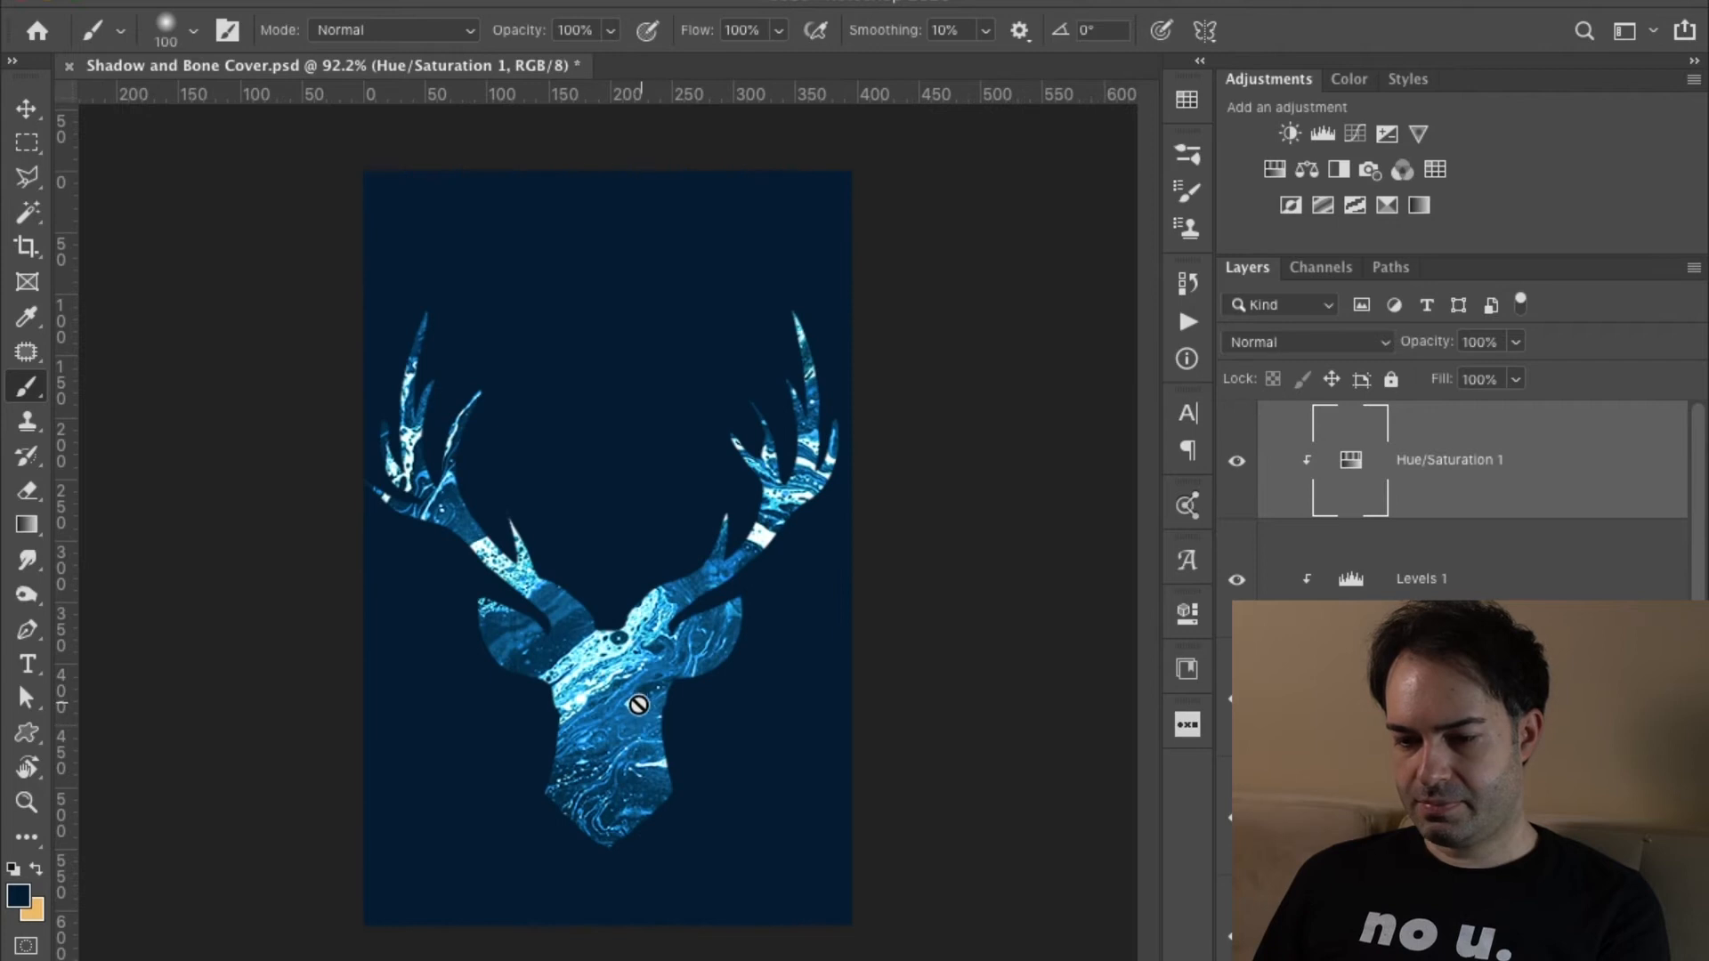
Clone texture over the white spots on the deer's face on a new clipped layer, using a 20 px Clone Stamp sampling Current & Below.
scroll(763, 704, "up", 4)
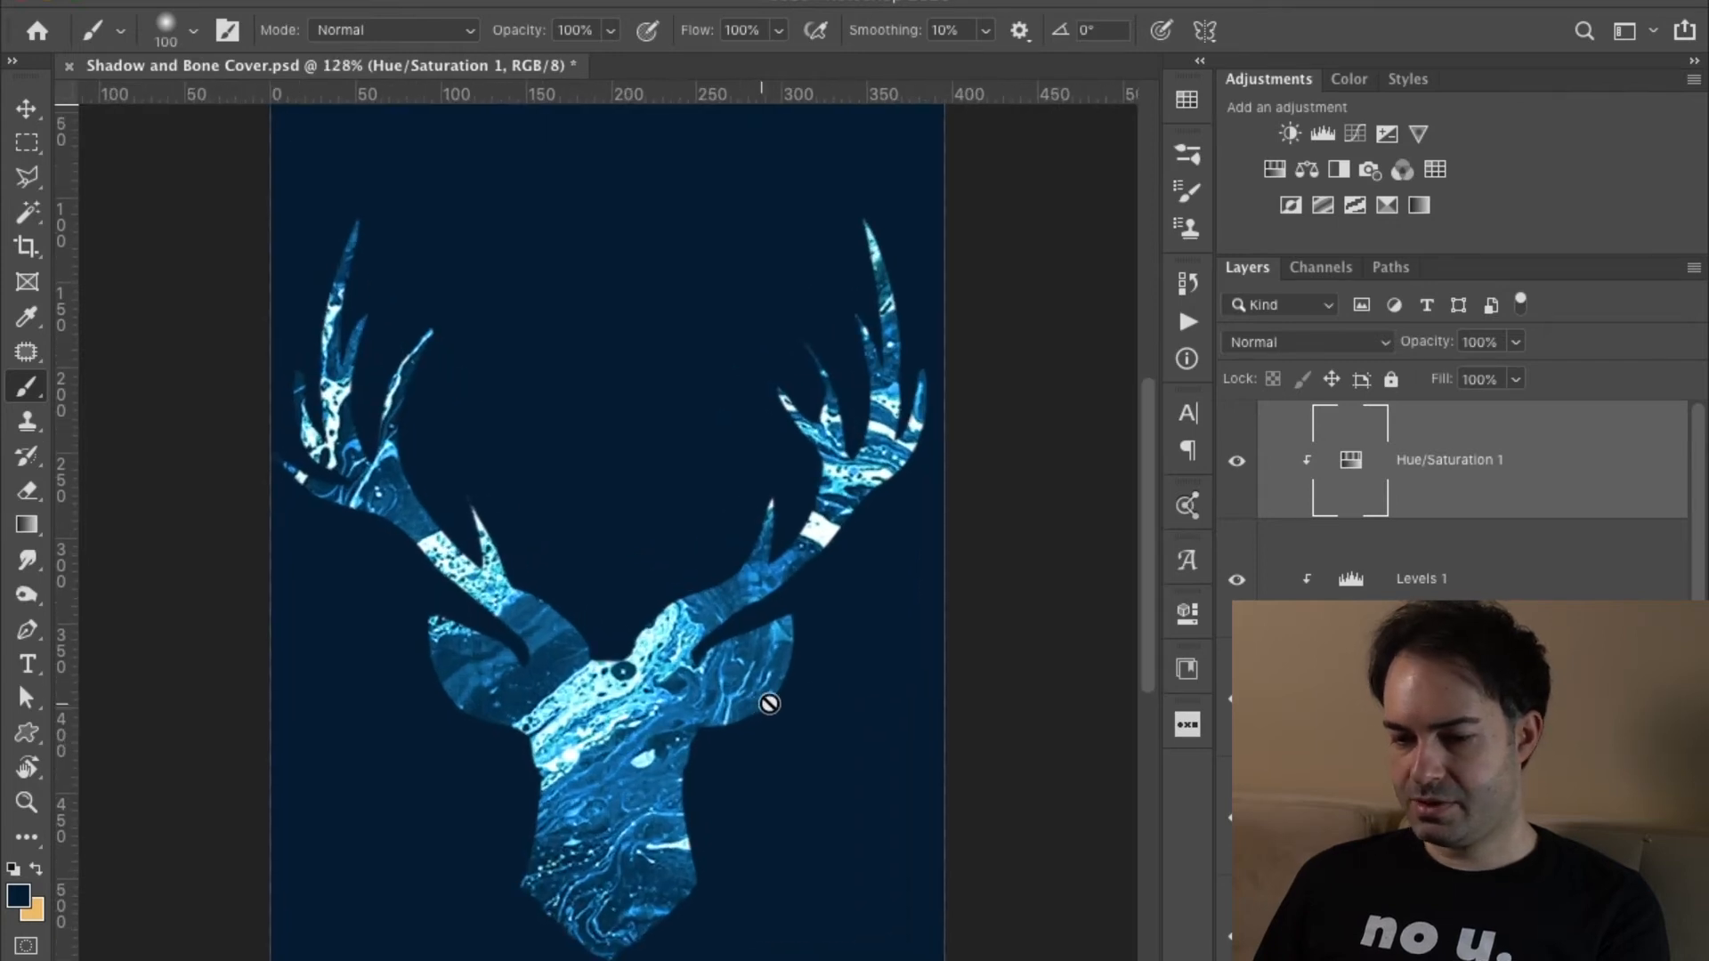
scroll(855, 682, "down", 3)
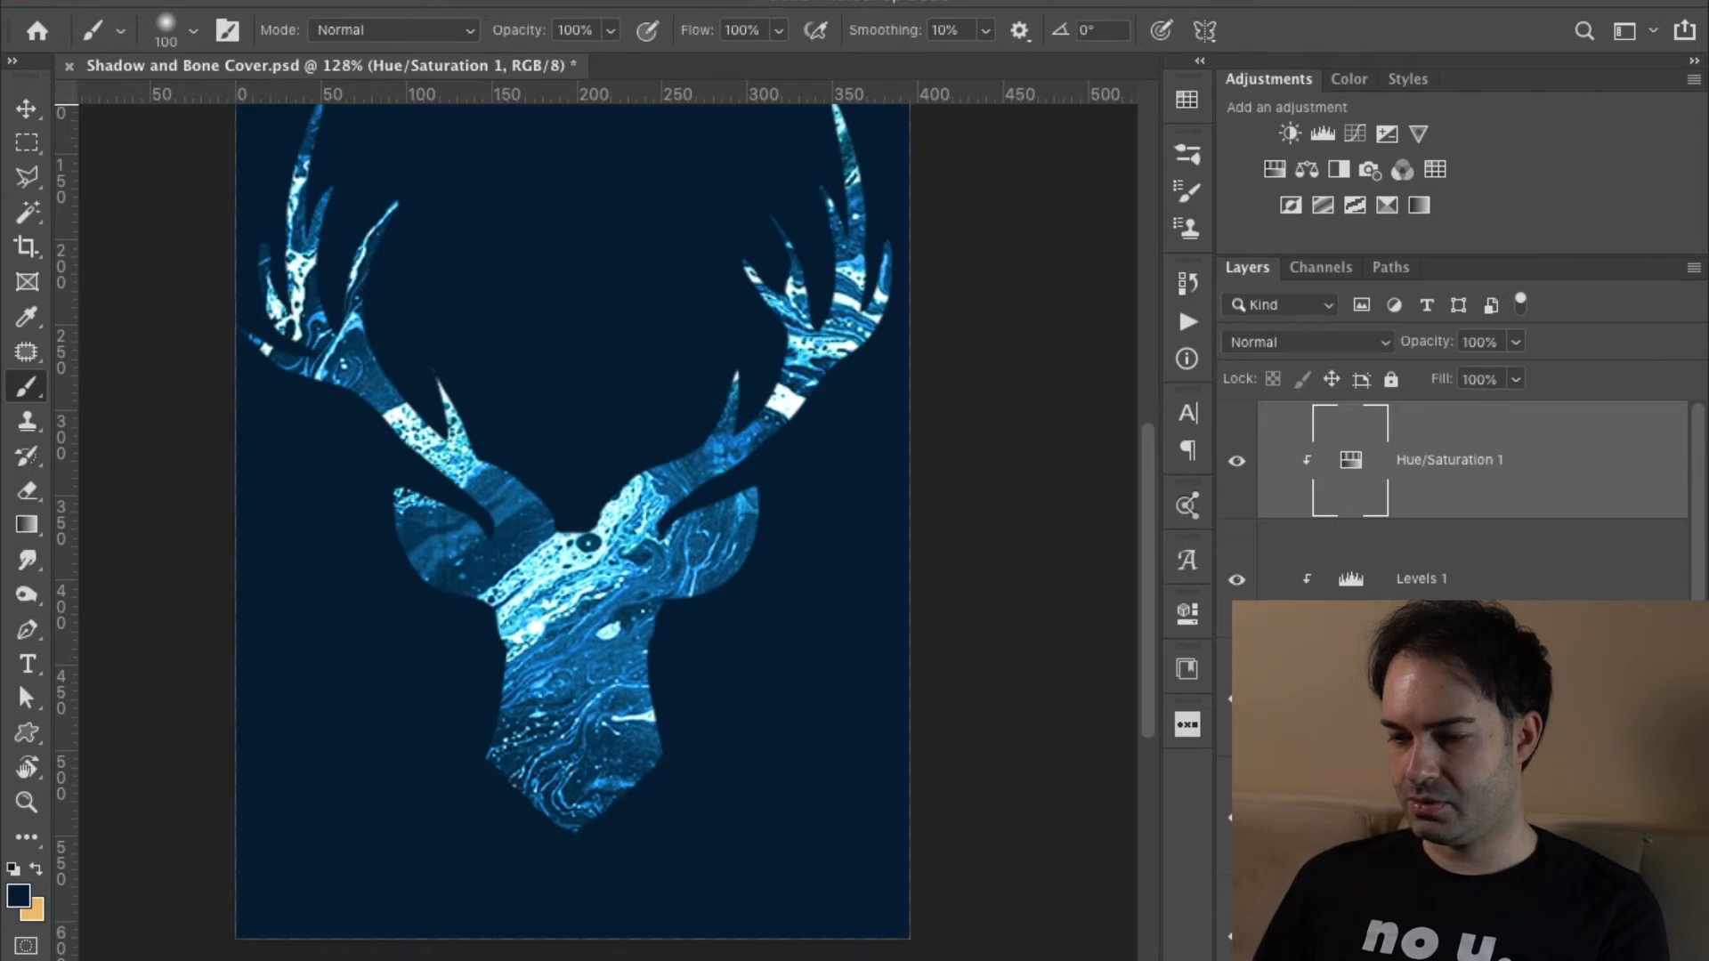
key("ctrl+shift+alt+n")
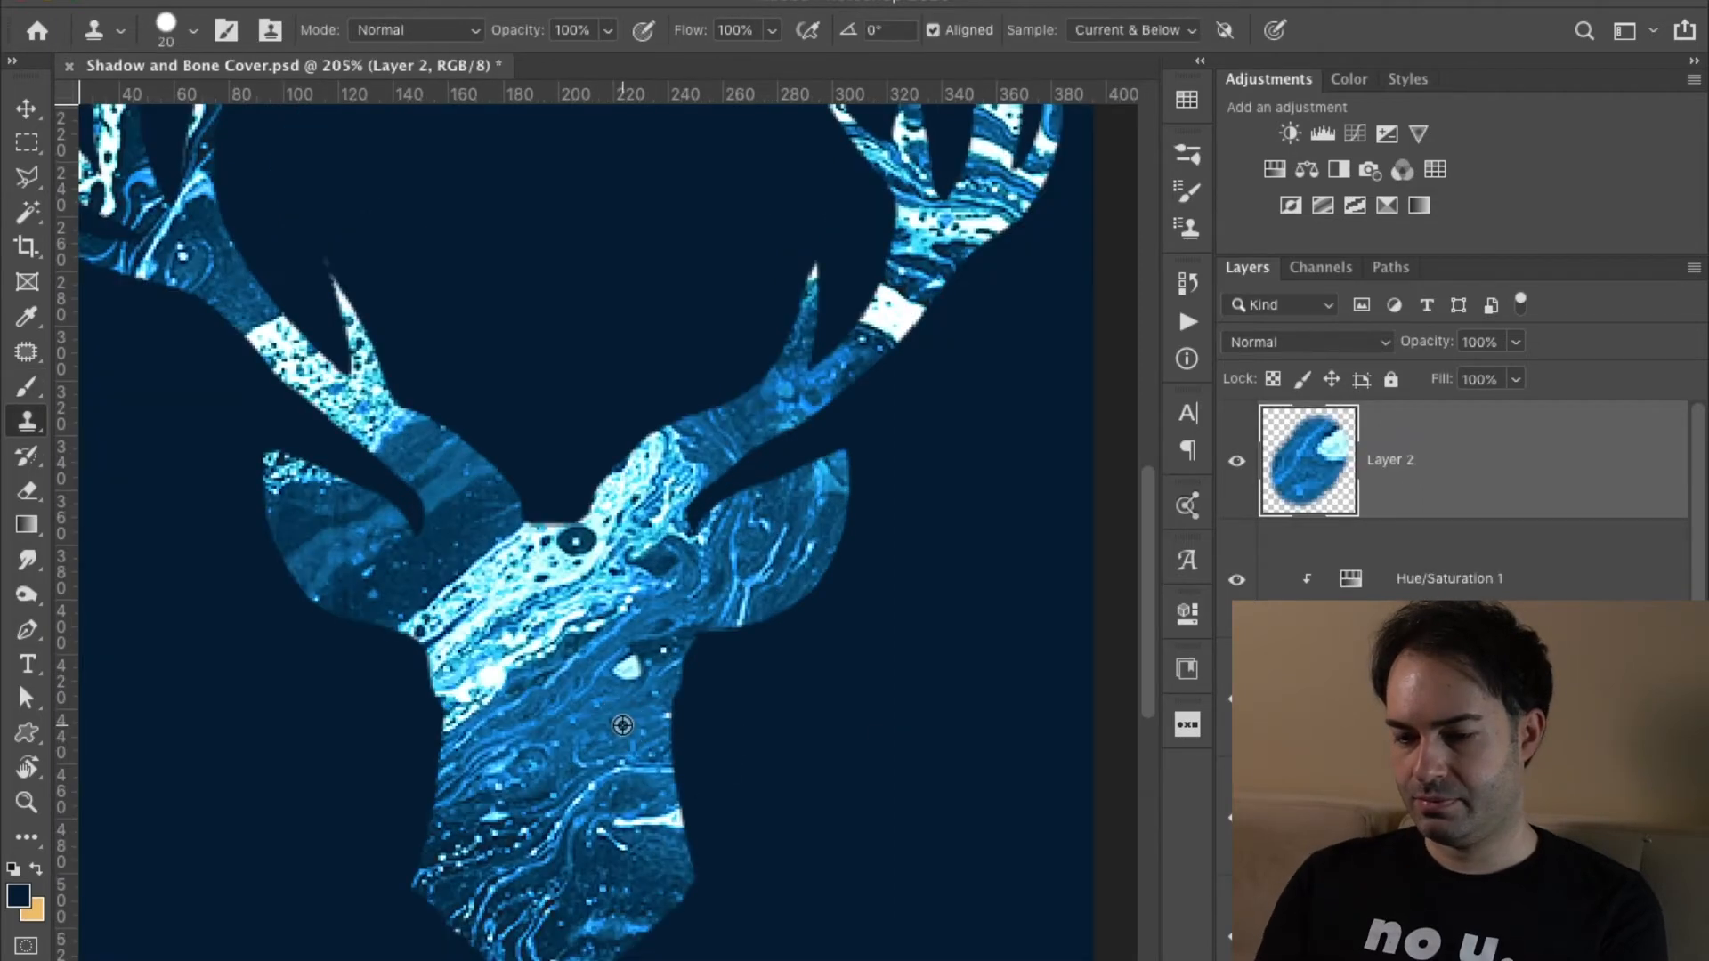
mouse_move(625, 673)
left_mouse_down()
mouse_move(530, 768)
mouse_move(558, 741)
left_mouse_up()
scroll(563, 752, "down", 6)
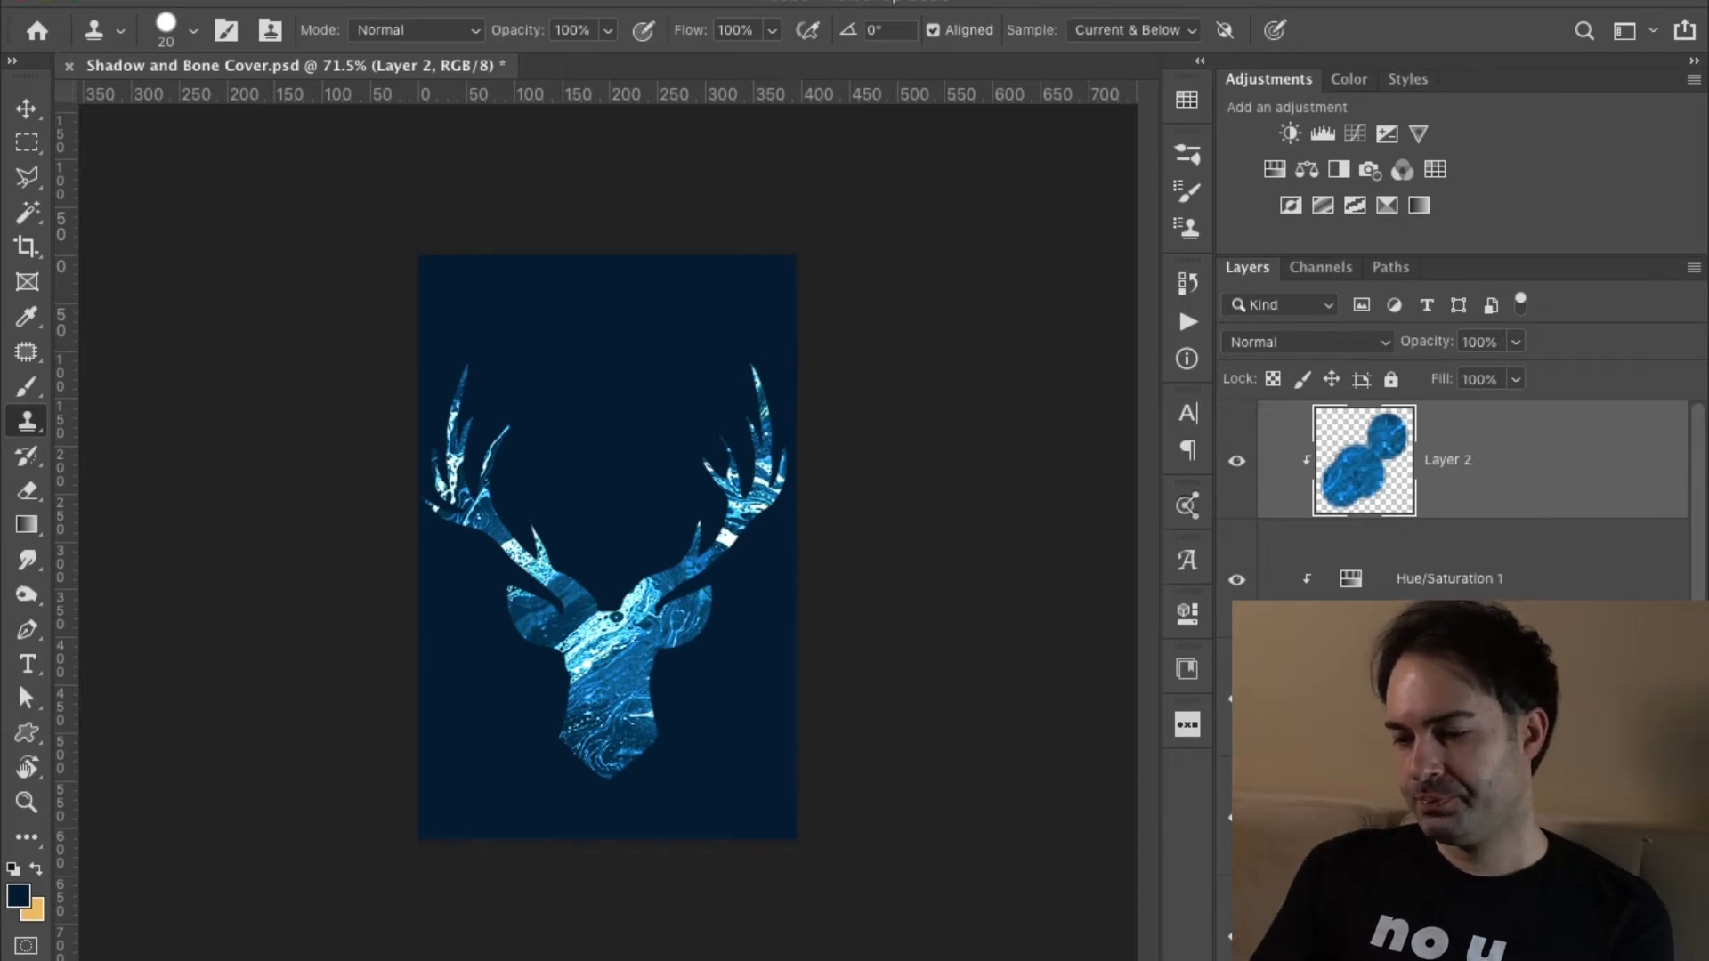
Release a shutterstock_375144505 texture layer from its clipping mask and place it at the top of the layer stack.
left_click(1448, 935)
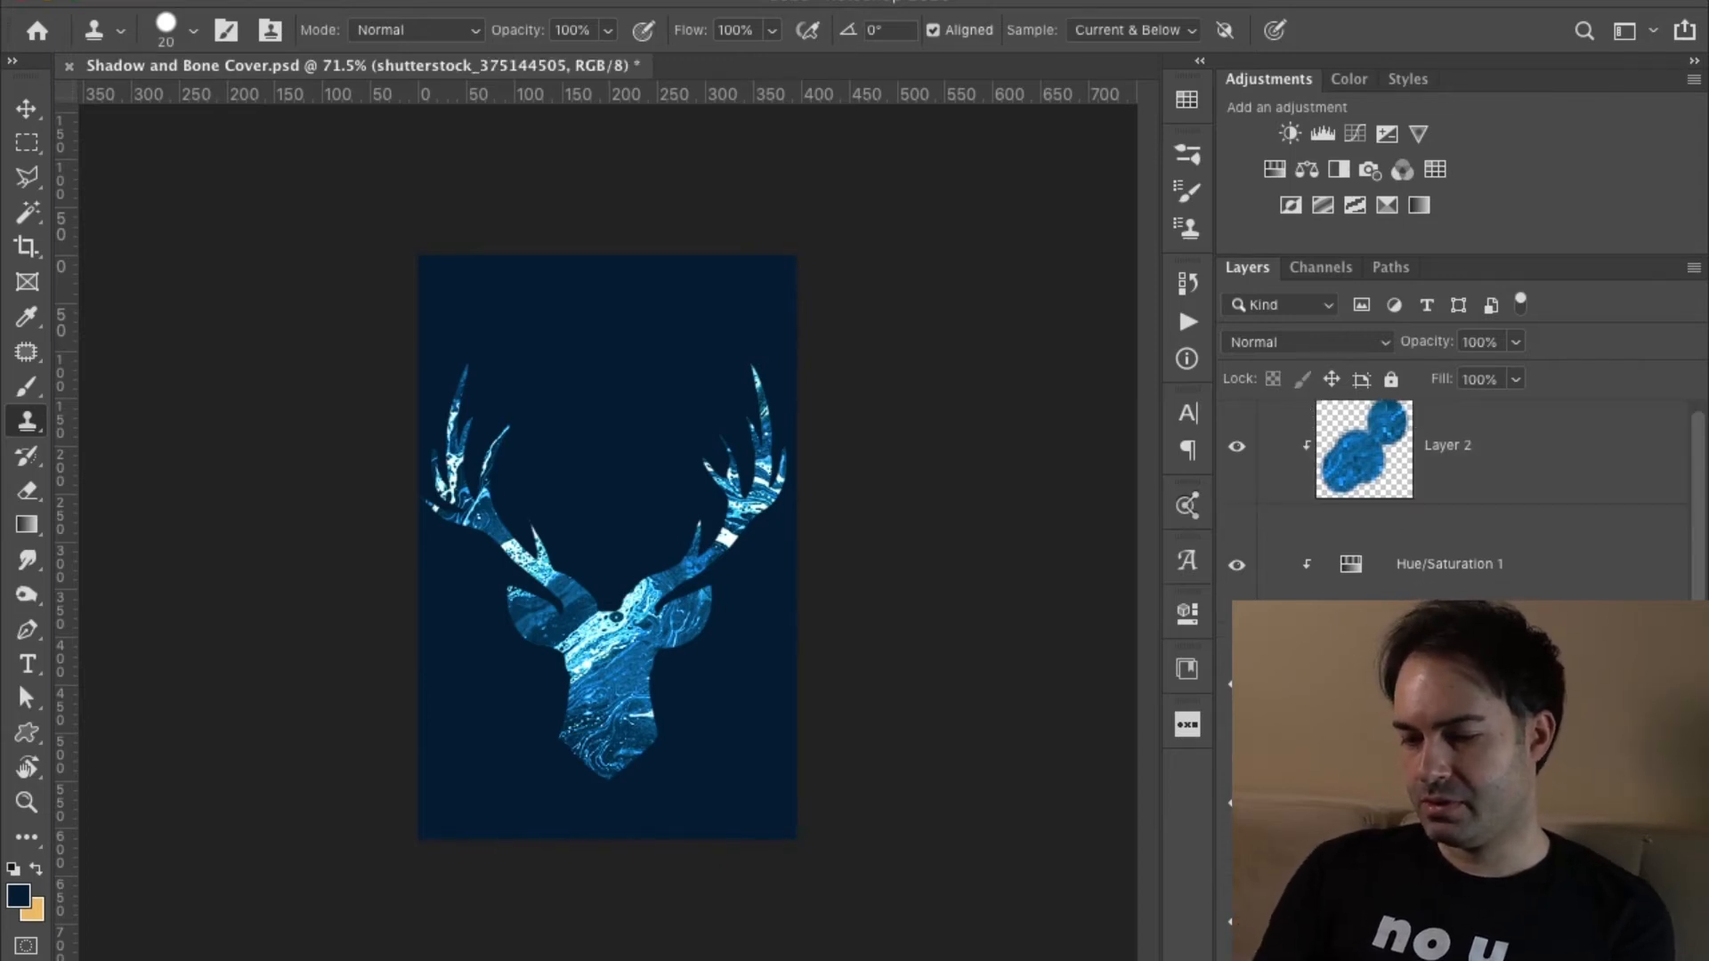
key("alt+super+g")
left_click_drag(1449, 934, 1357, 409)
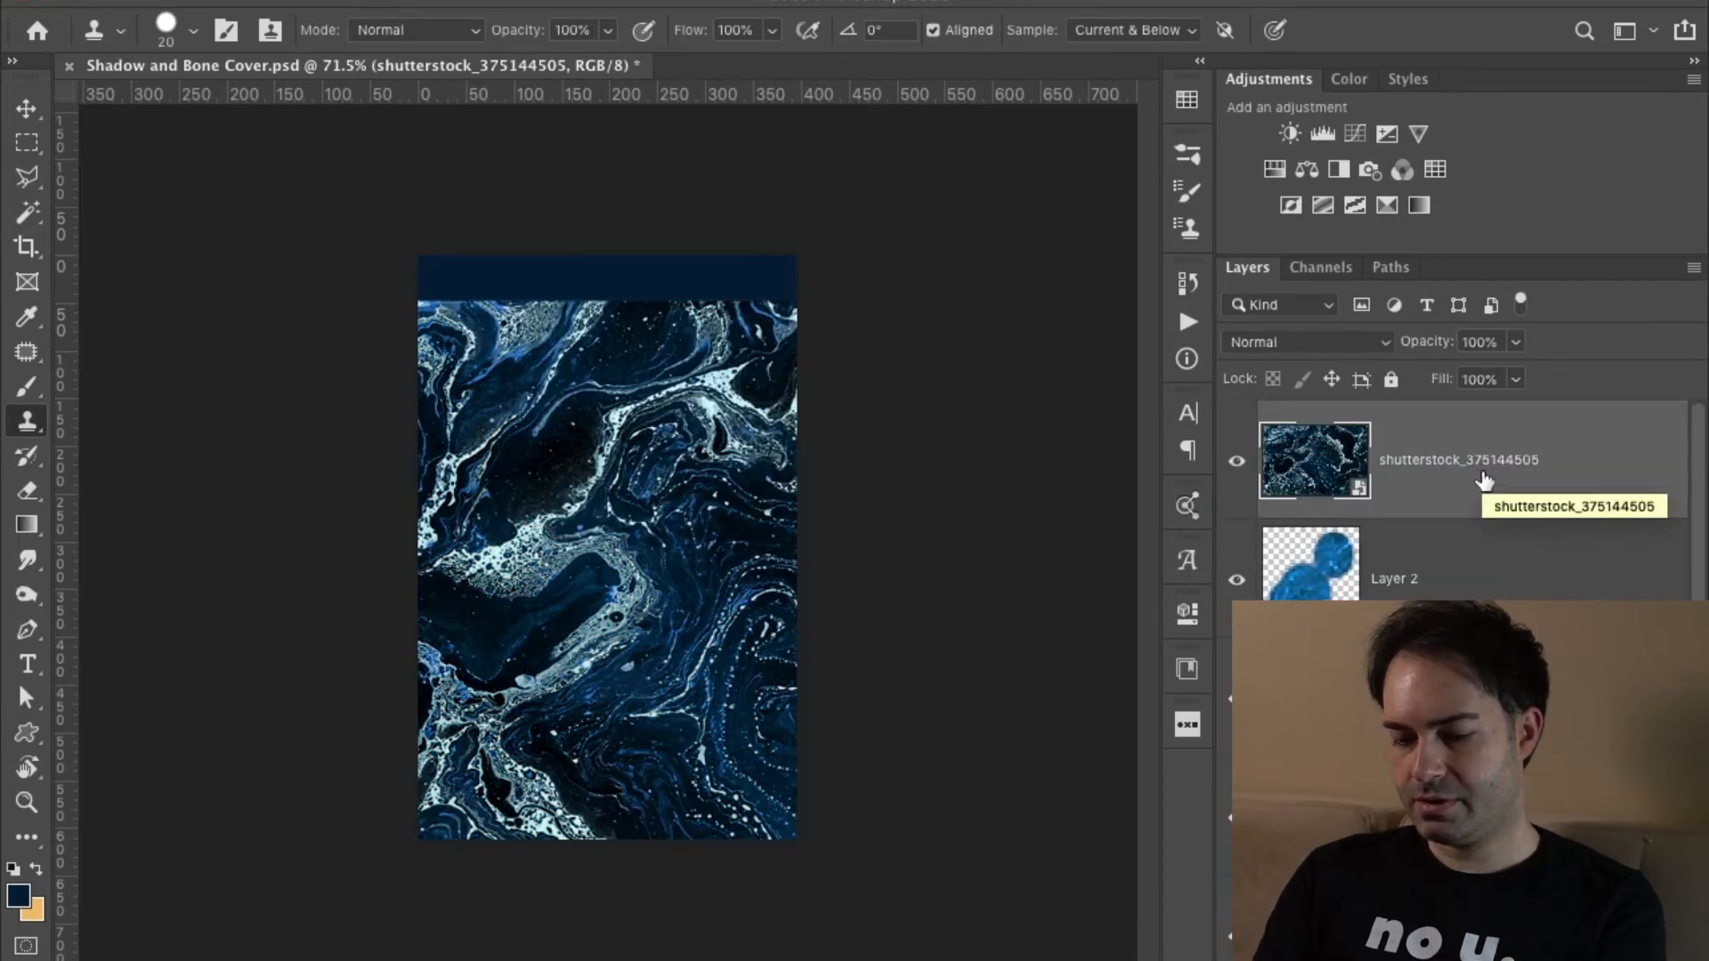
Create a new 1172 × 776 px document at 72 ppi with a white background and paste the marble texture into it.
key("super+n")
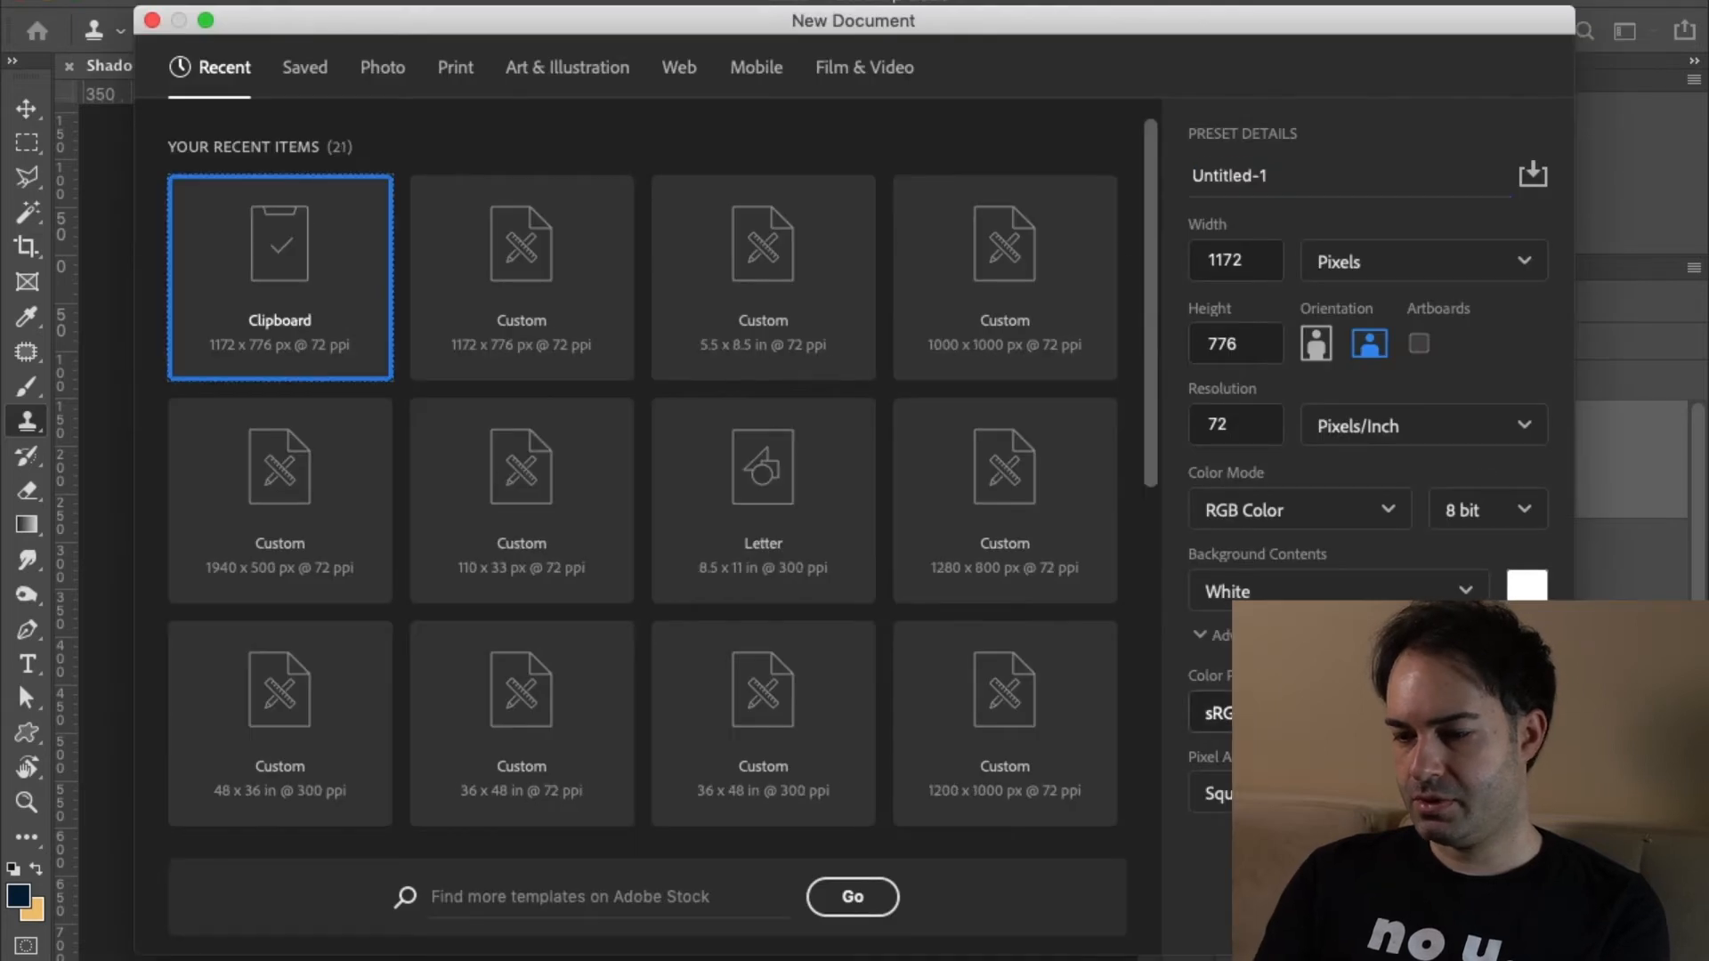
key("Return")
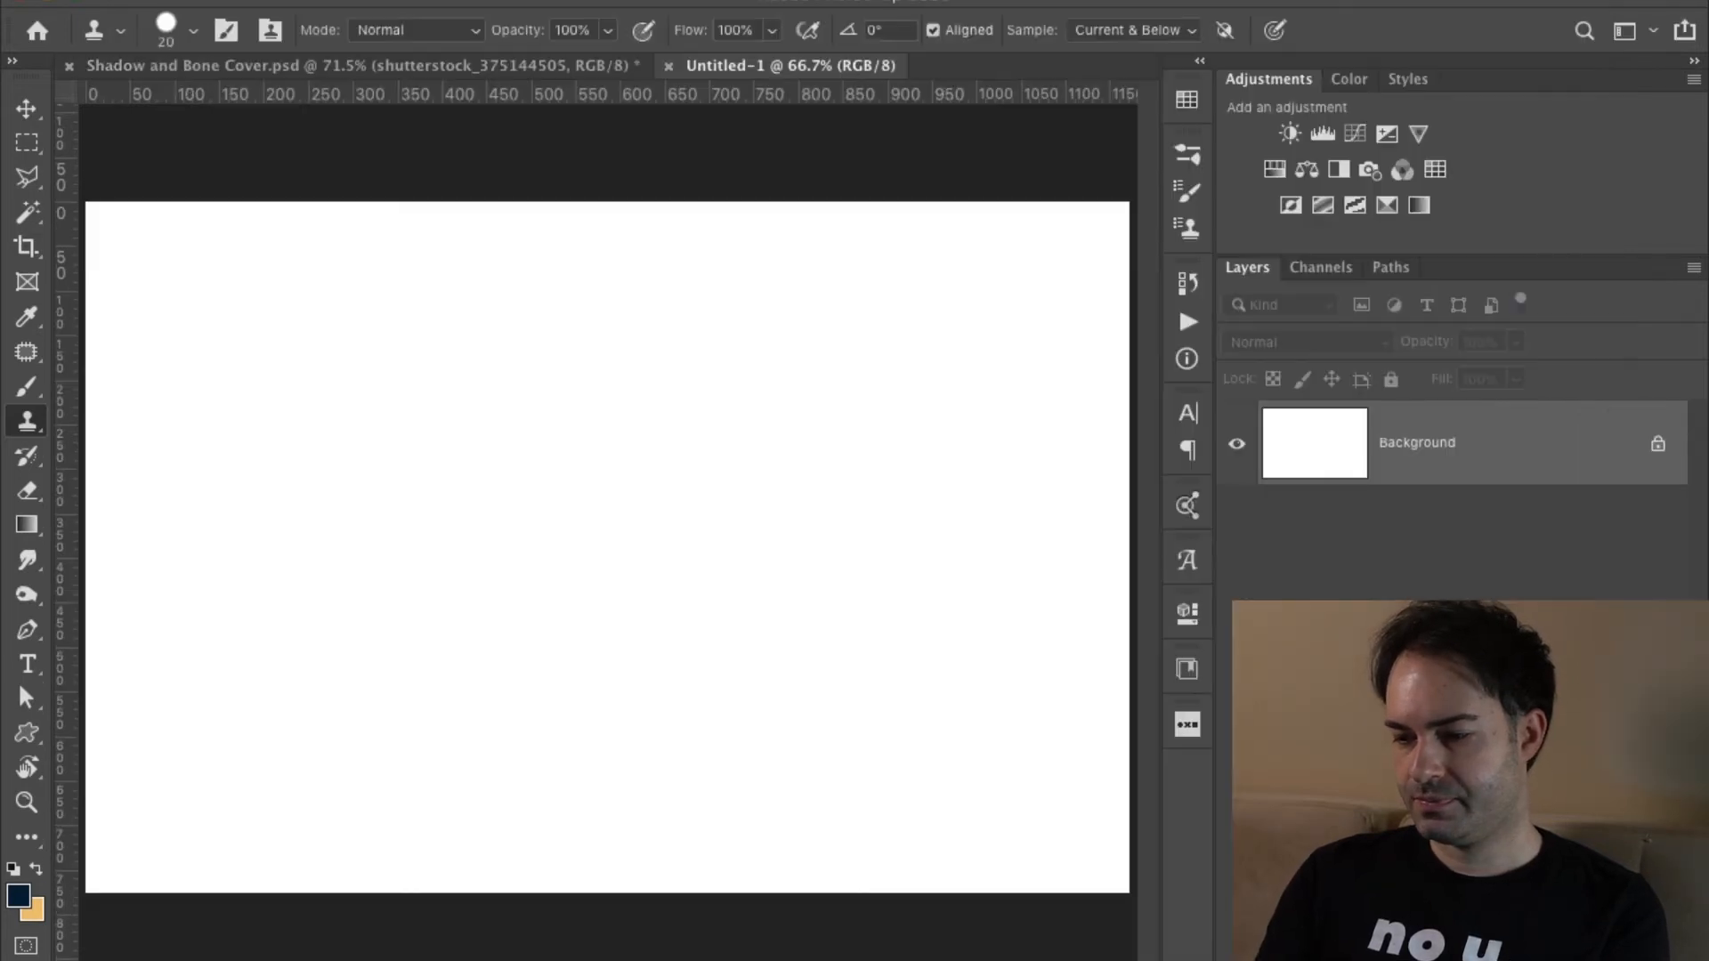
left_click(1333, 265)
left_click(1244, 266)
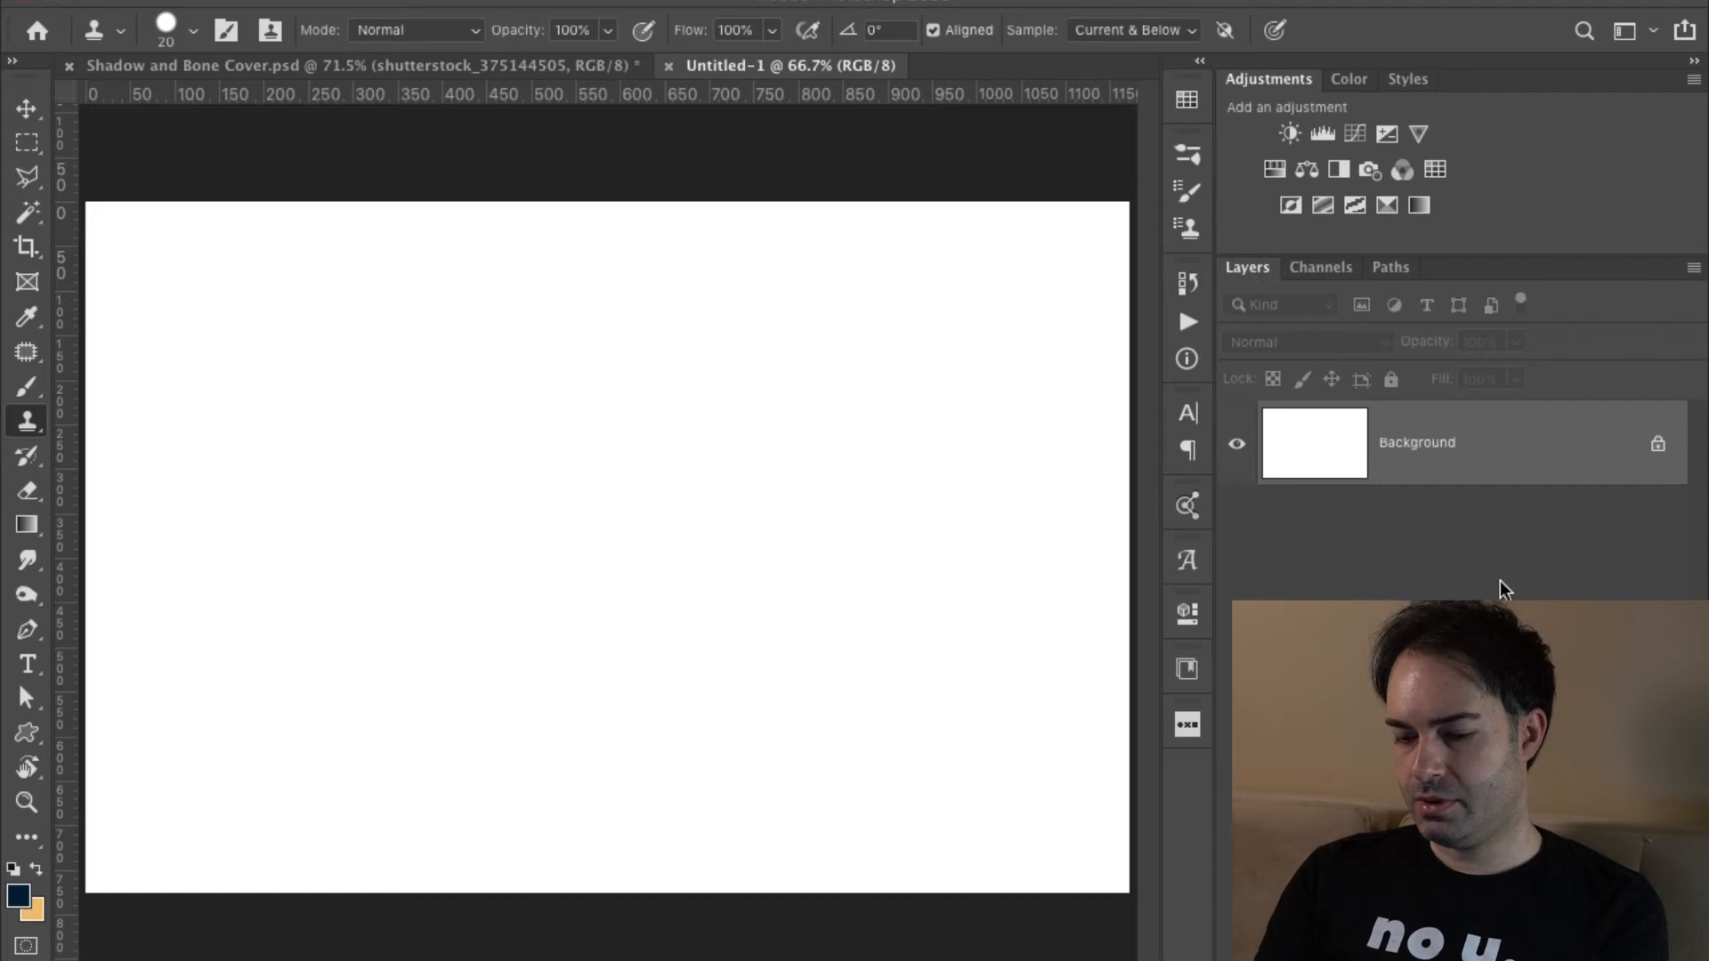
key("super+v")
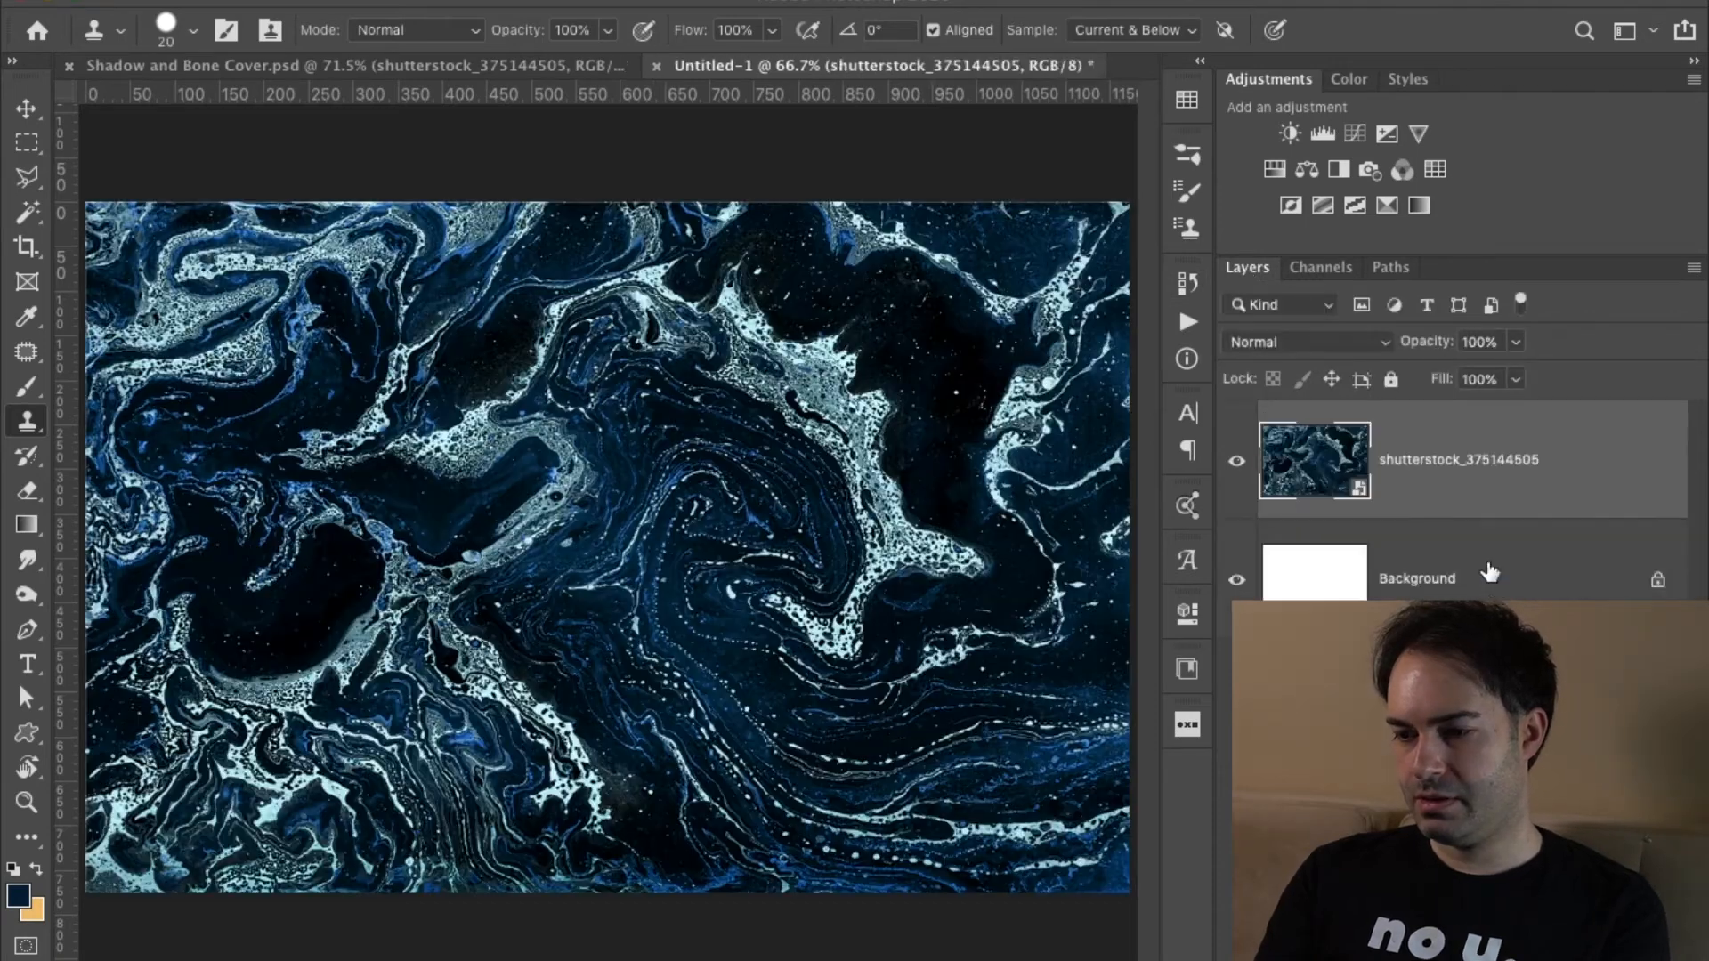
Load the Red channel of the marble texture as a selection to isolate its bright veins.
left_click(1317, 268)
left_click(1312, 345)
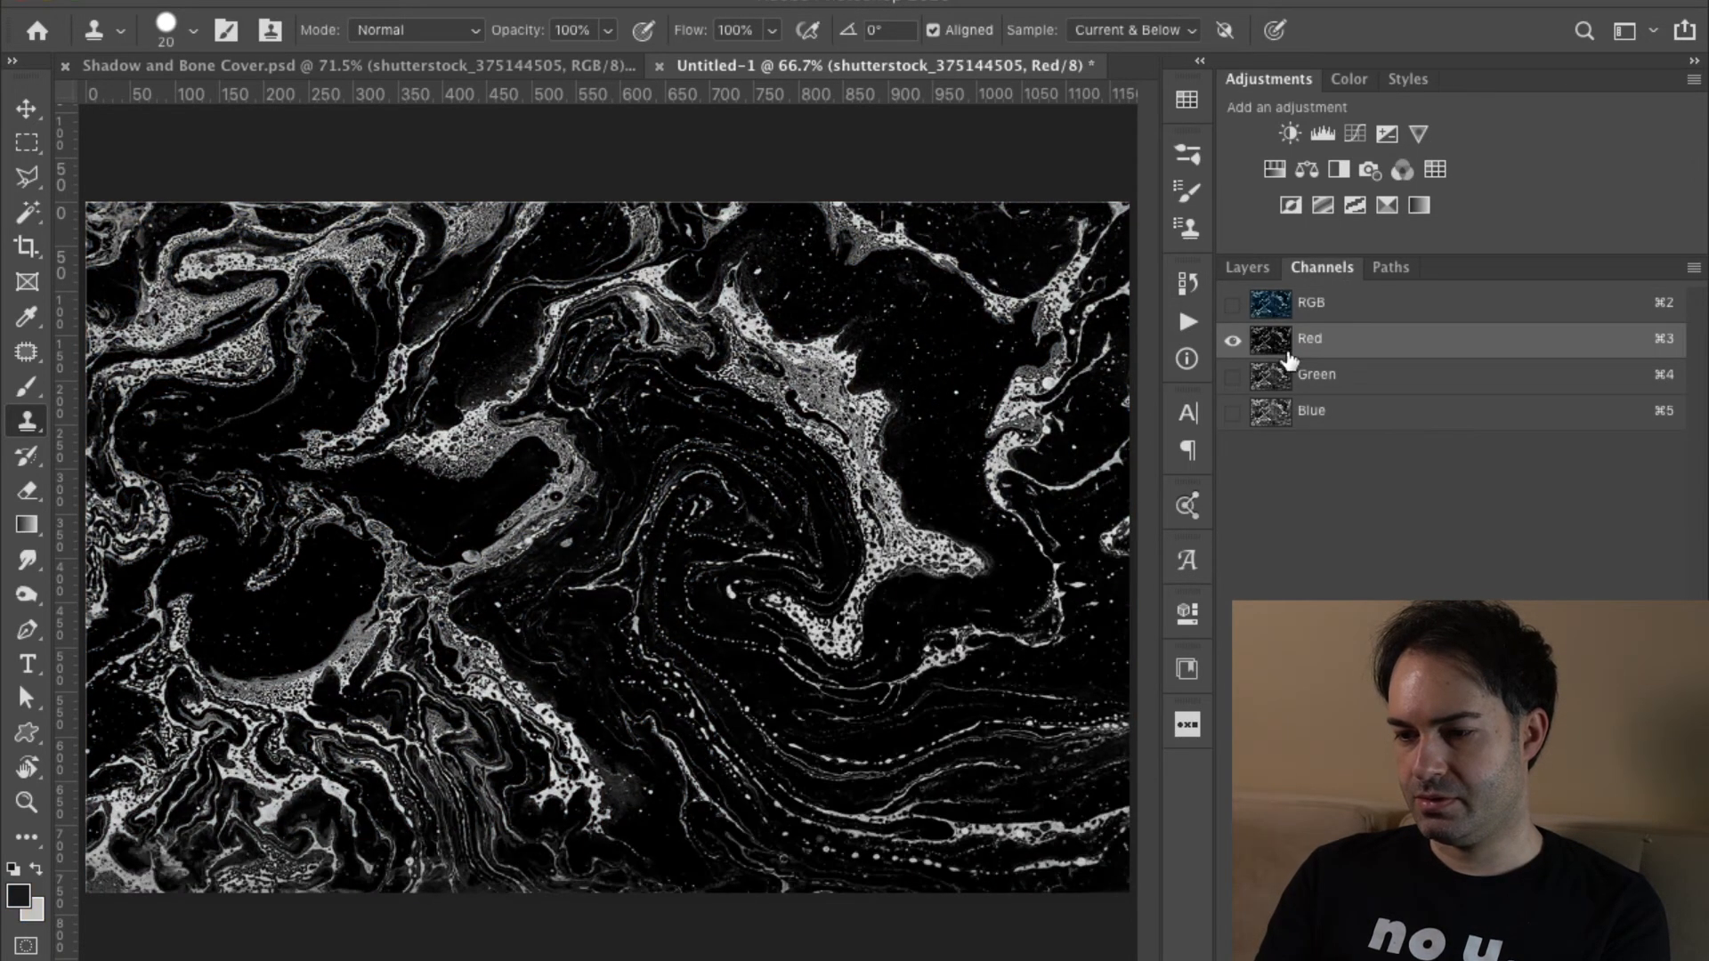
left_click(1282, 350, "super")
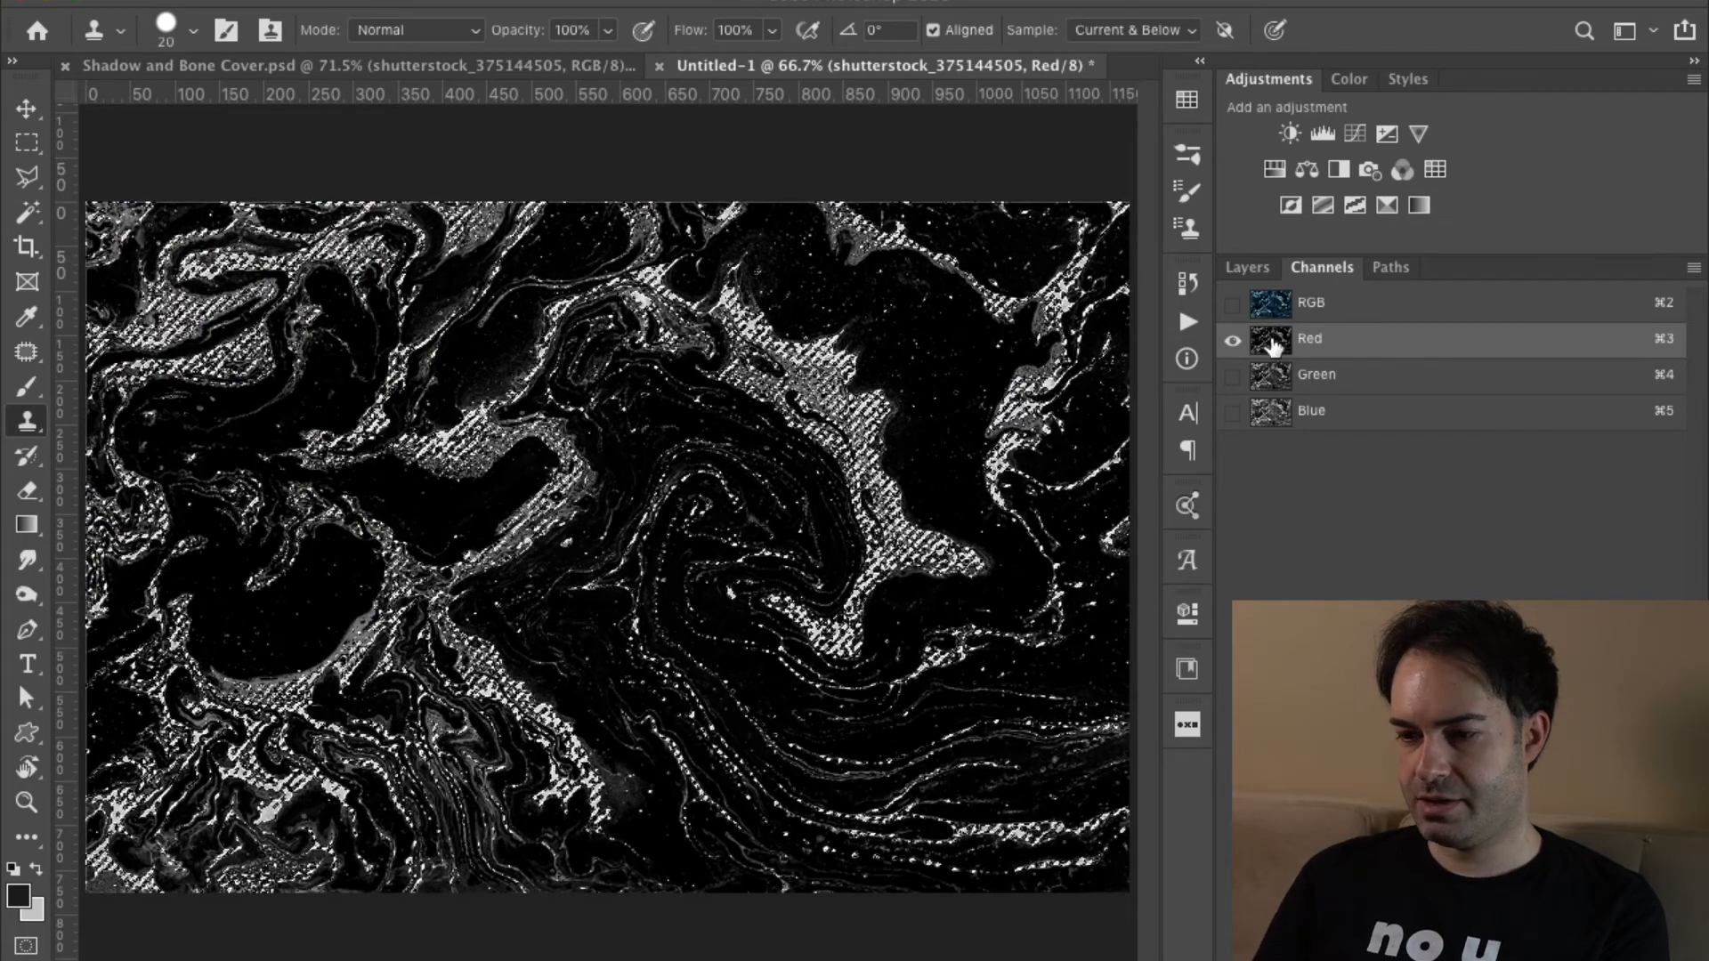
Turn the Red channel selection into a layer mask on the marble texture layer and return to the full RGB view.
left_click(1311, 303)
left_click(1246, 267)
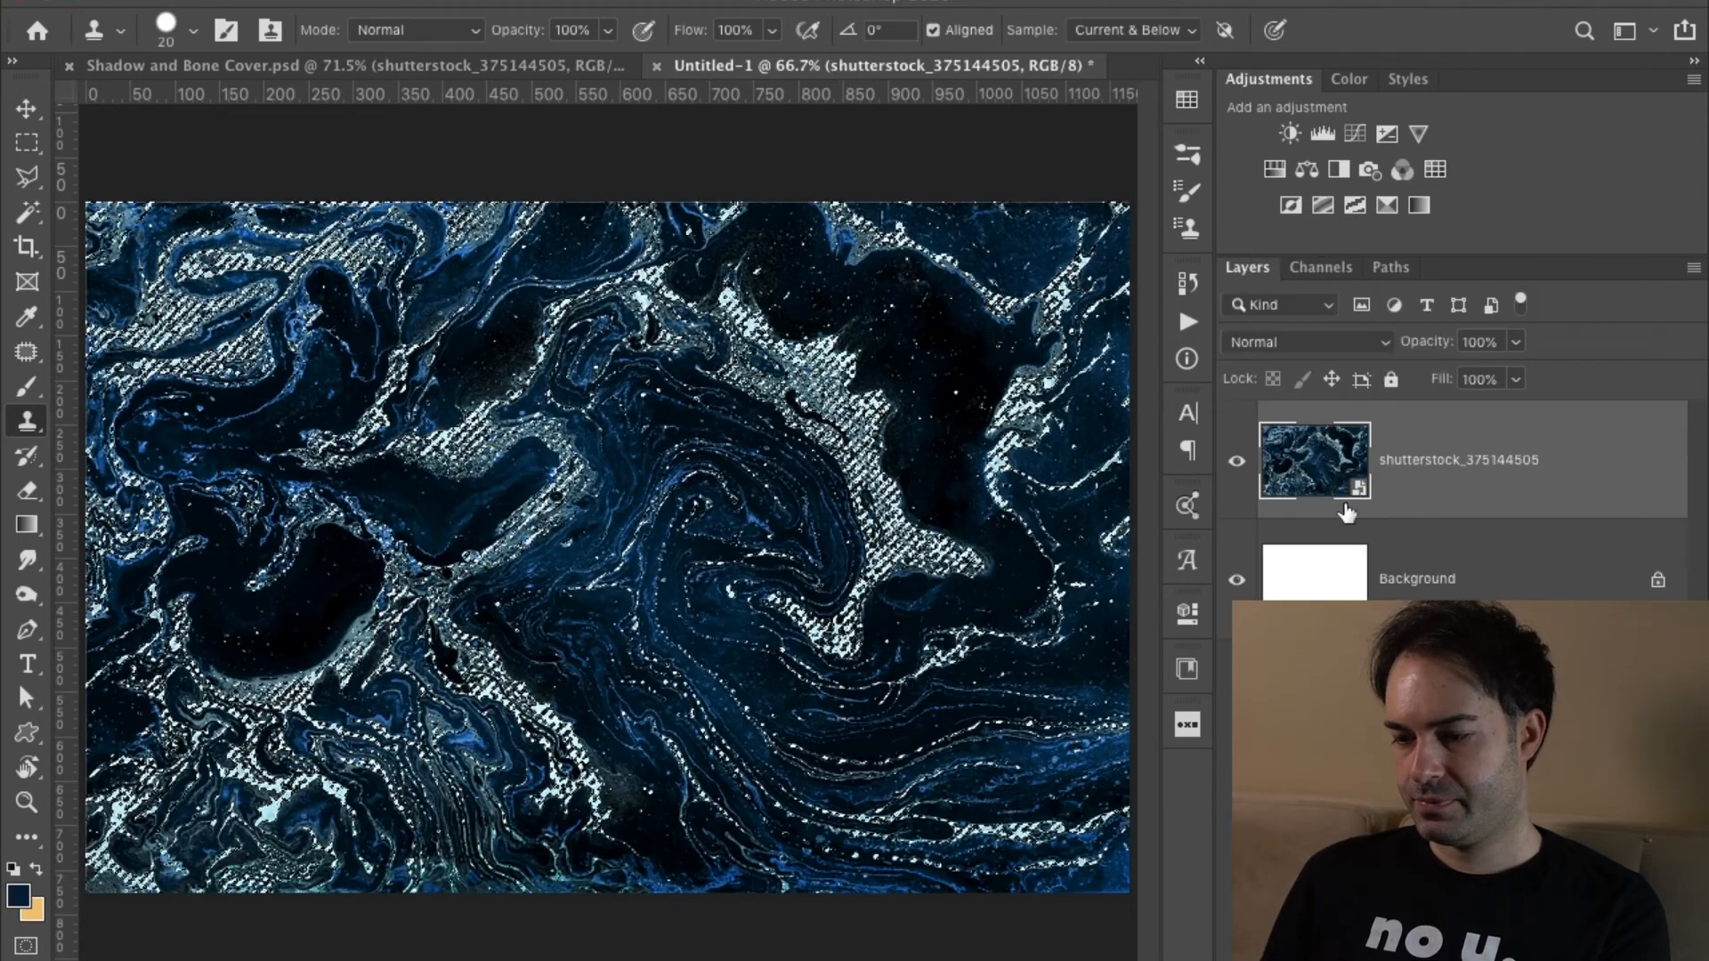
left_click(1422, 948)
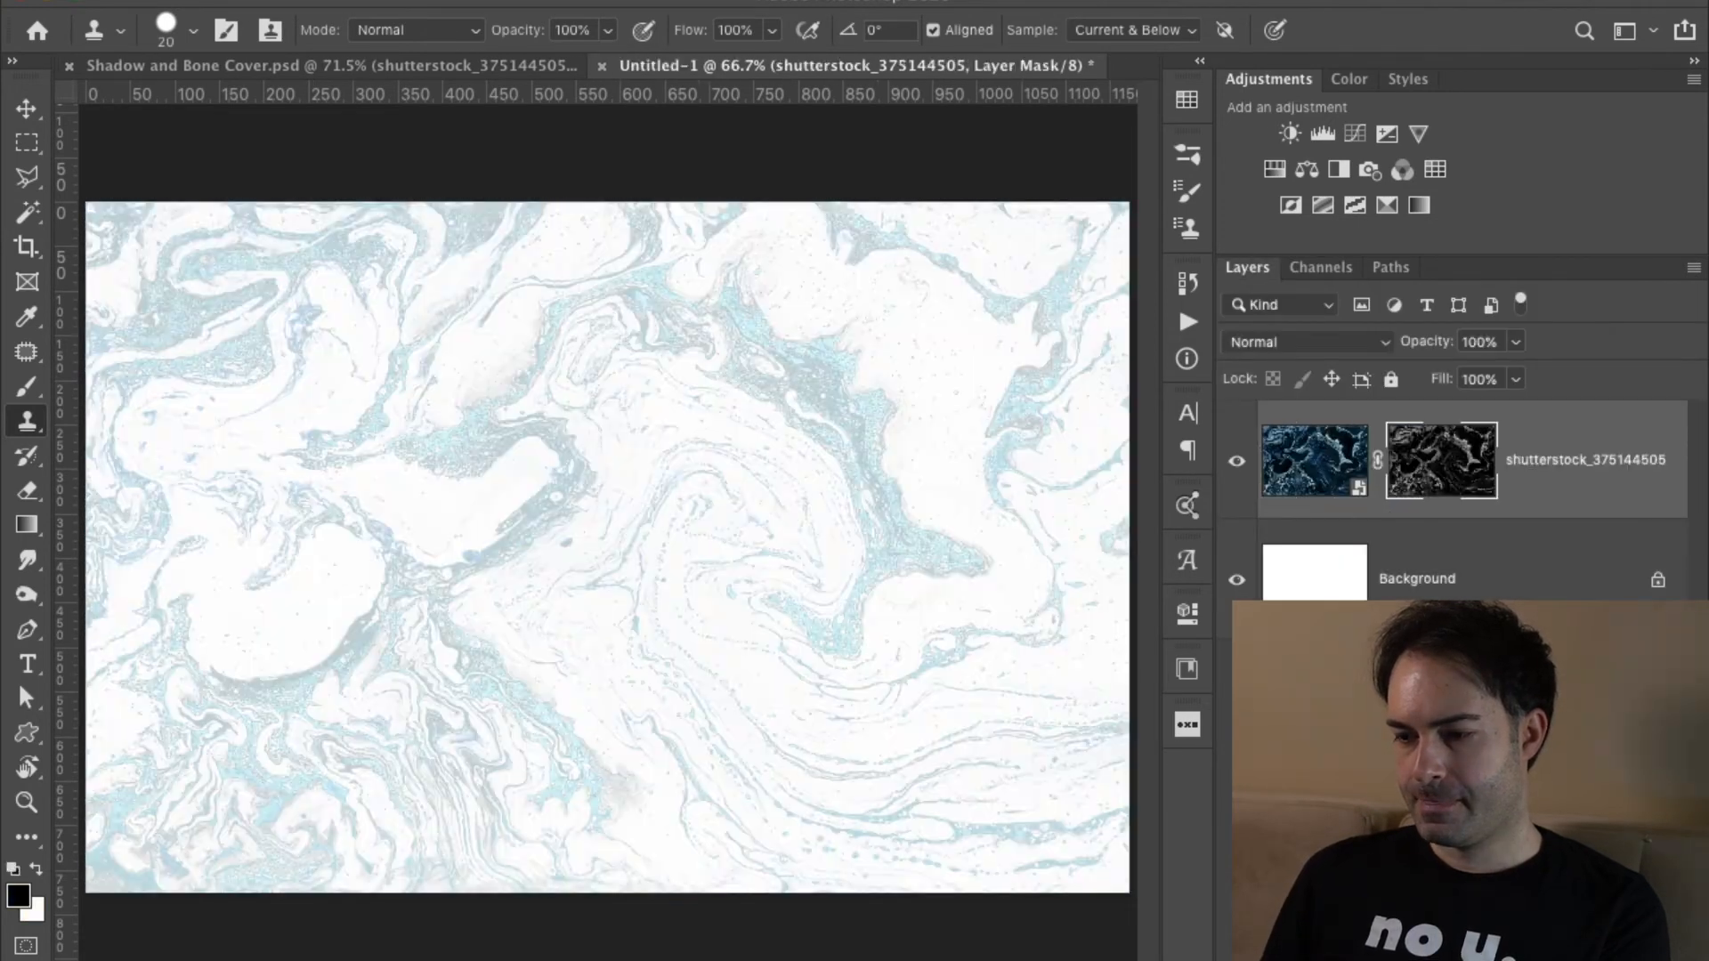
key("super+2")
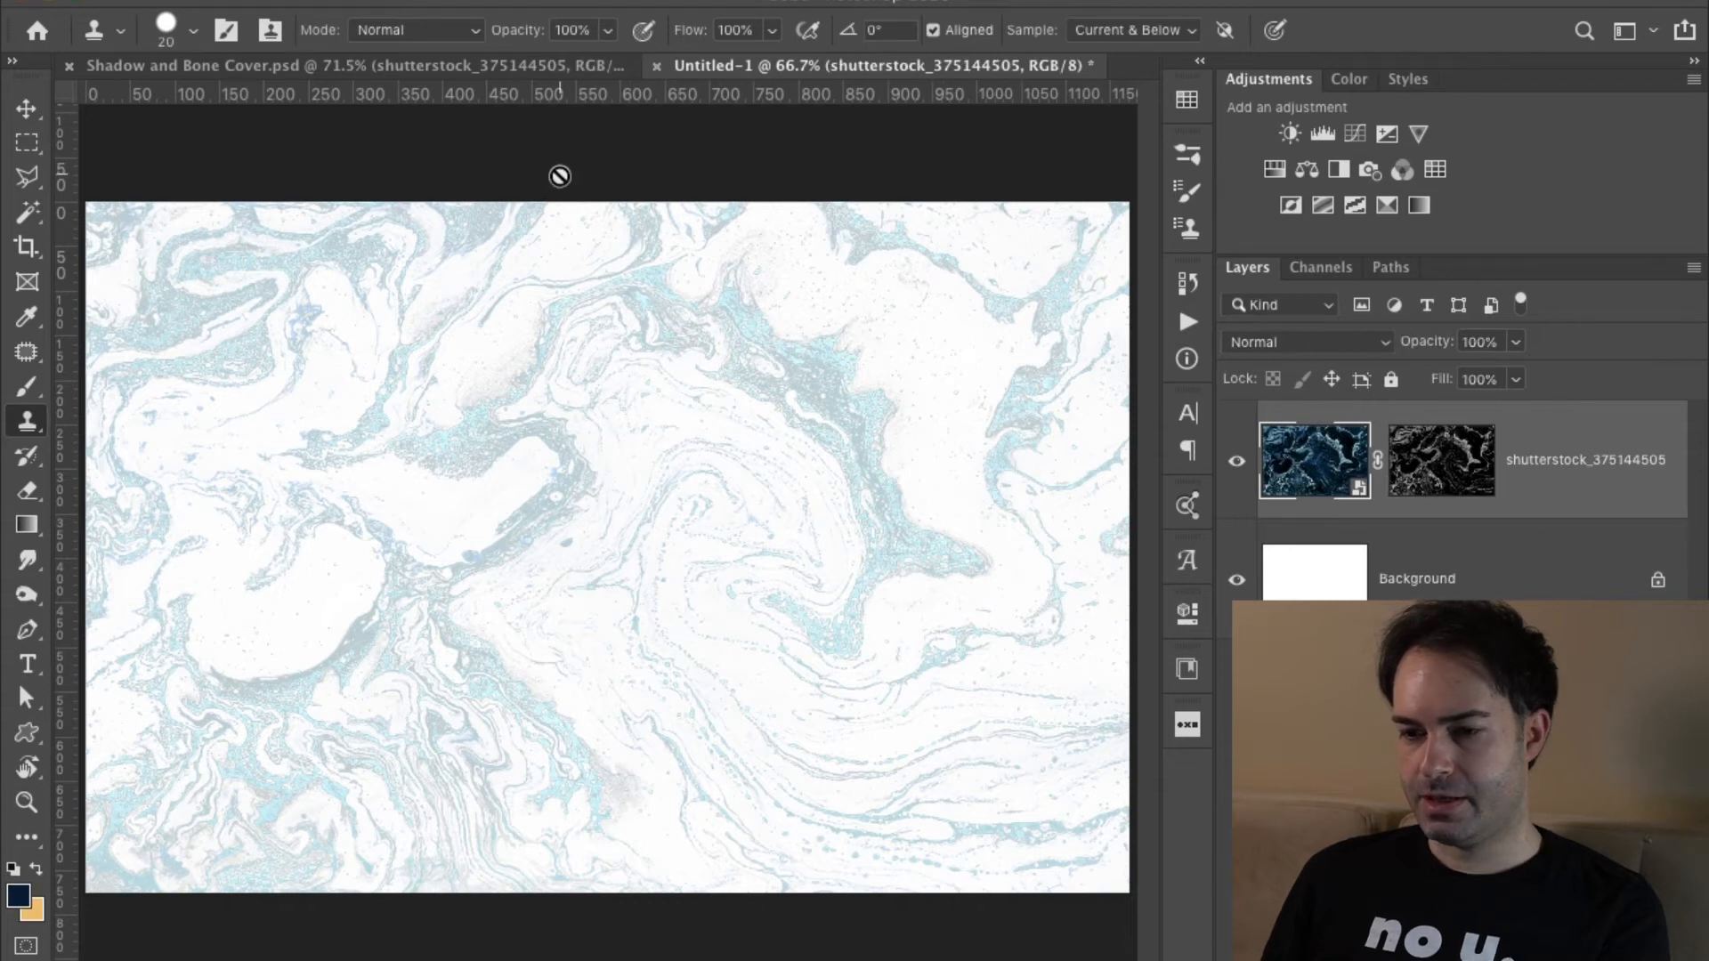
Replace the unmasked texture in Shadow and Bone Cover.psd with the masked veins layer and close the temporary document.
left_click(425, 64)
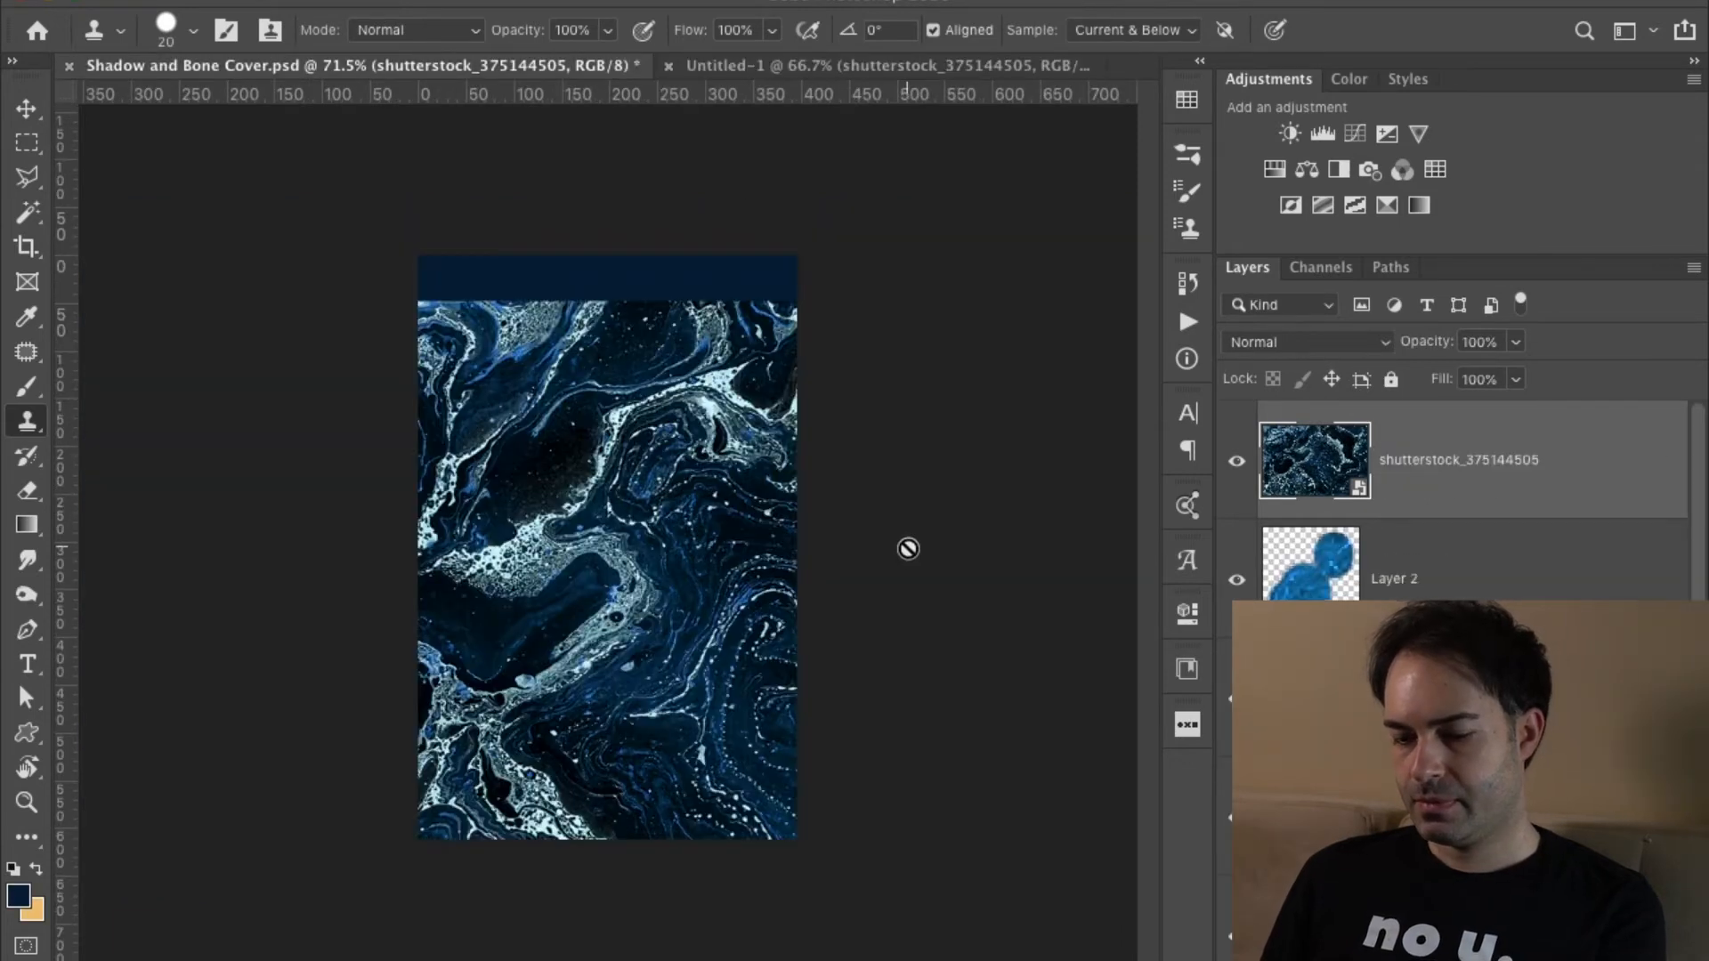
left_click(1459, 589)
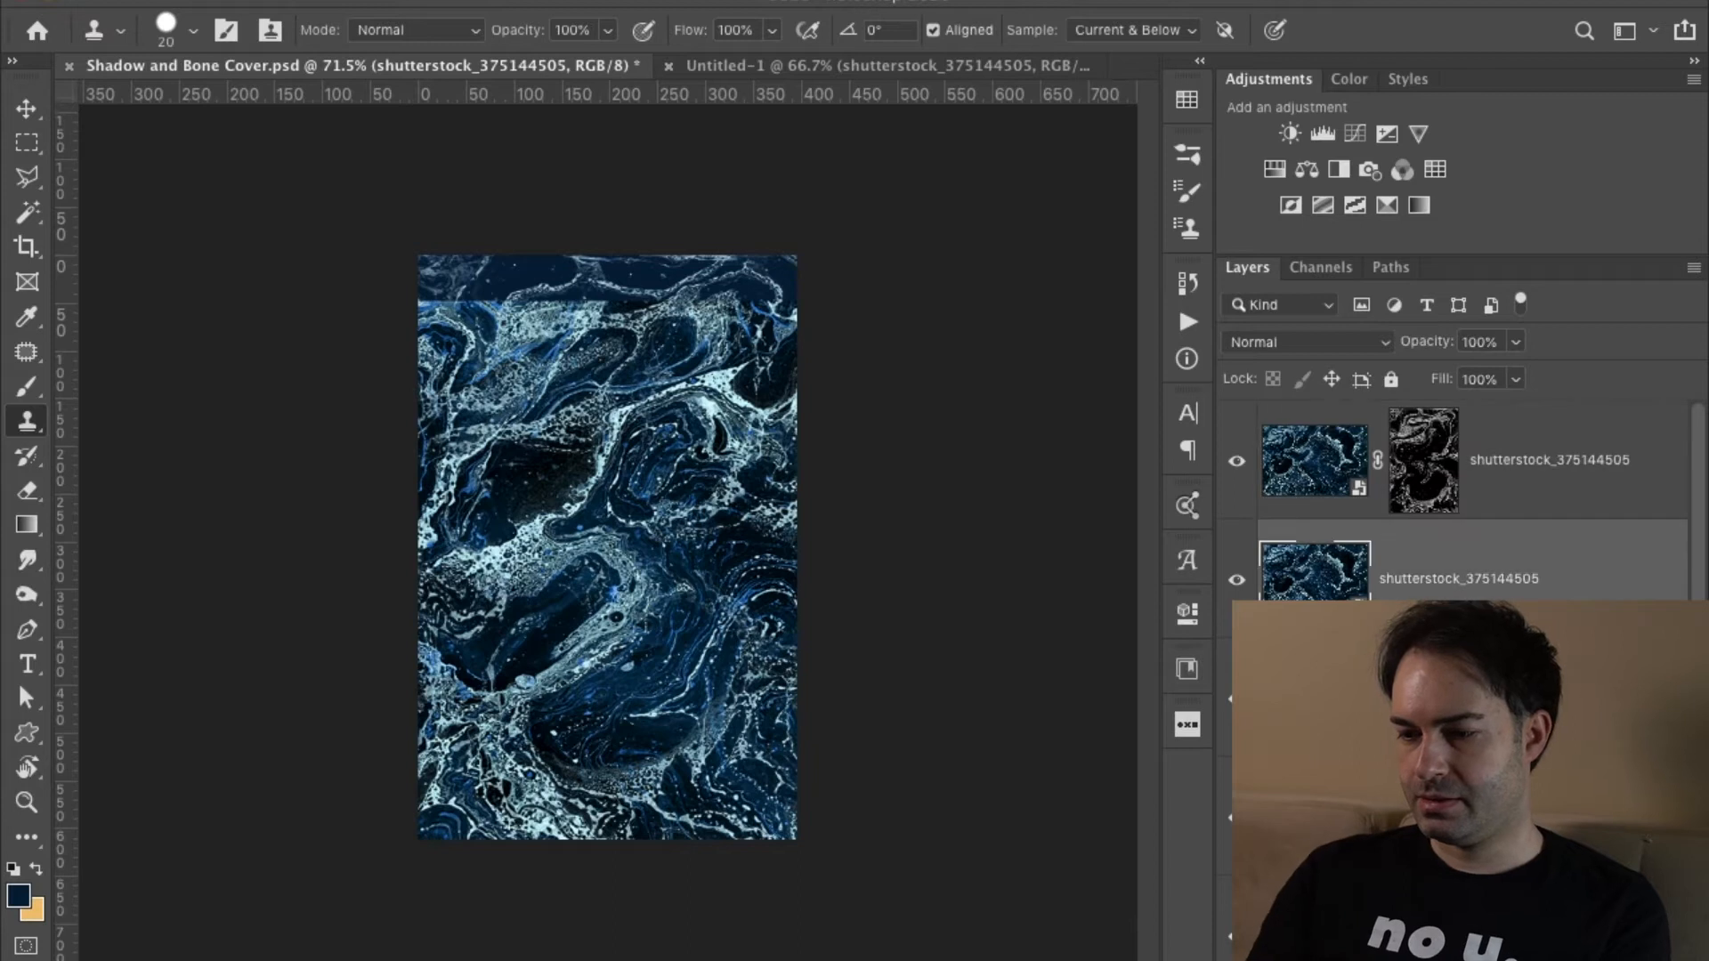
key("ctrl+v")
left_click(533, 65)
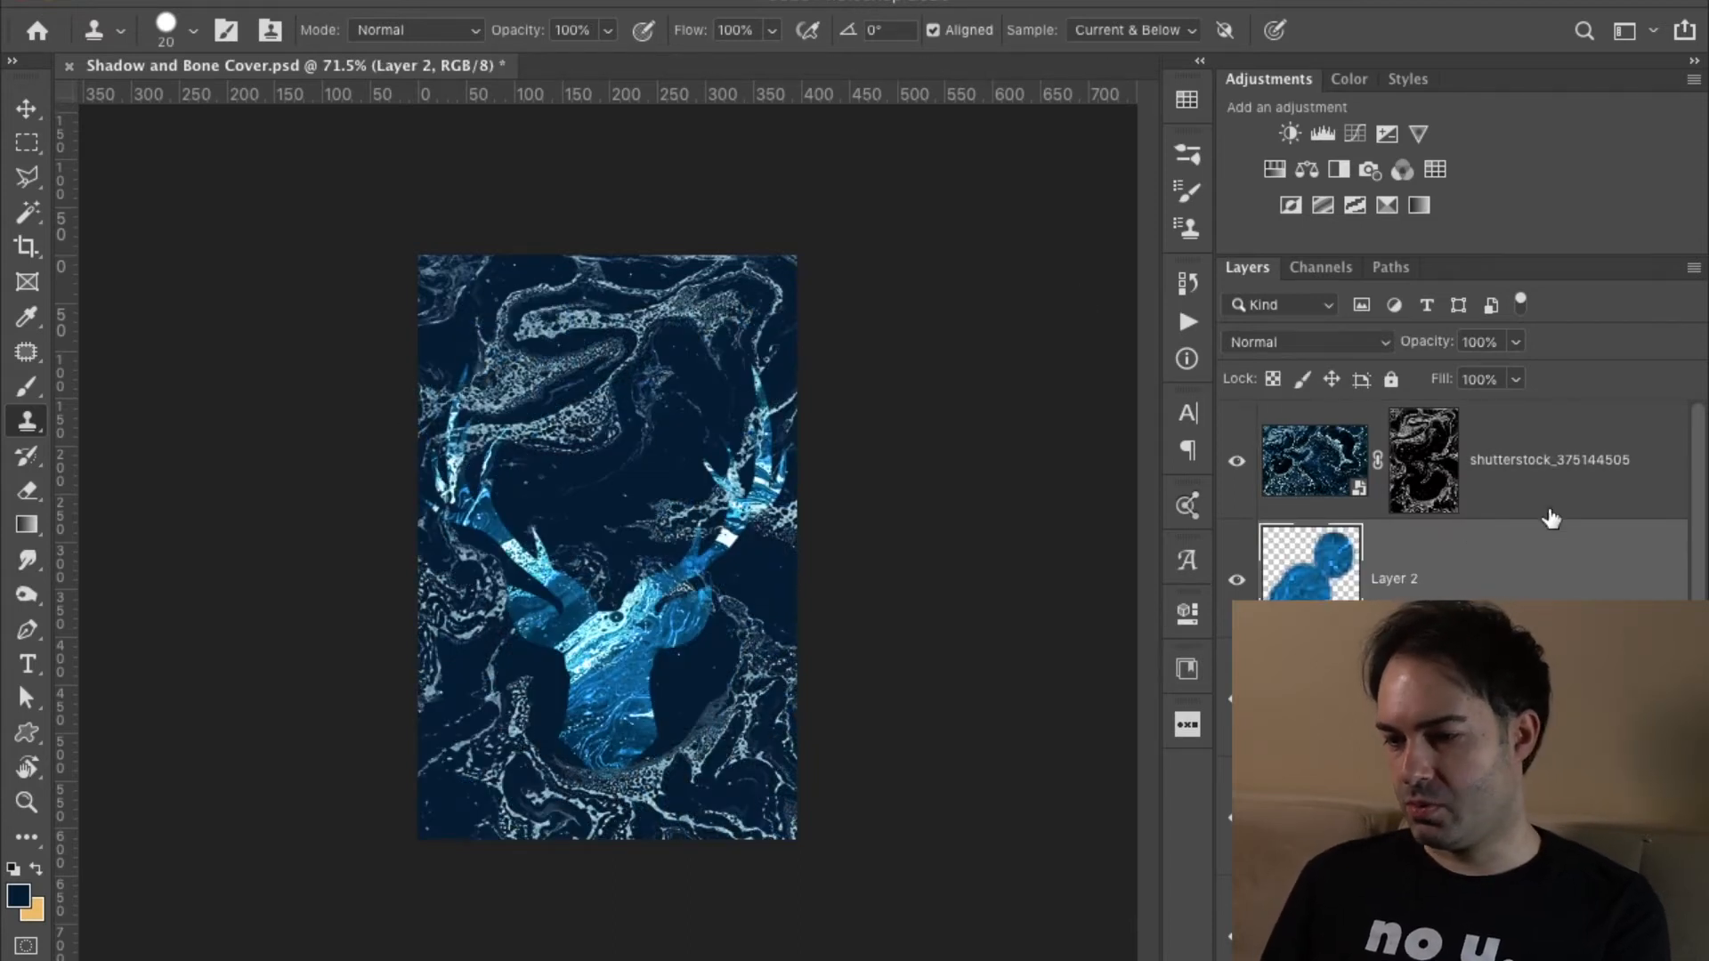
Select the mask of the veins layer and choose a 125 px brush preset for painting on it.
left_click(1569, 504)
left_click(1185, 157)
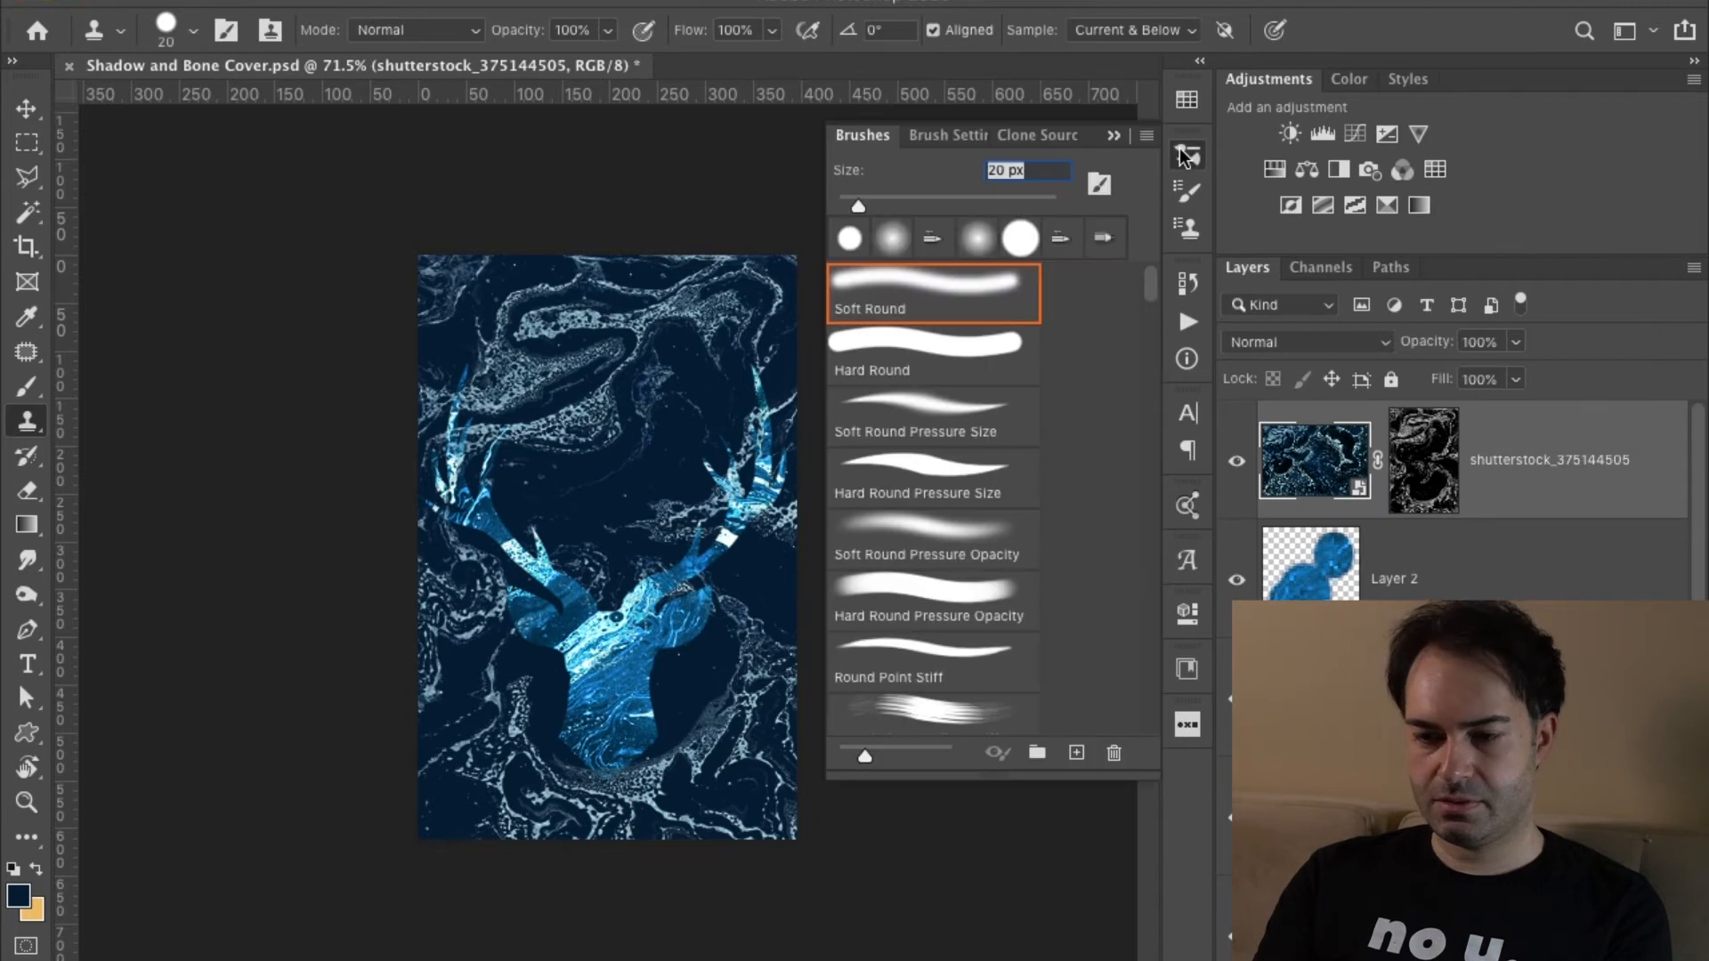
scroll(916, 734, "down", 10)
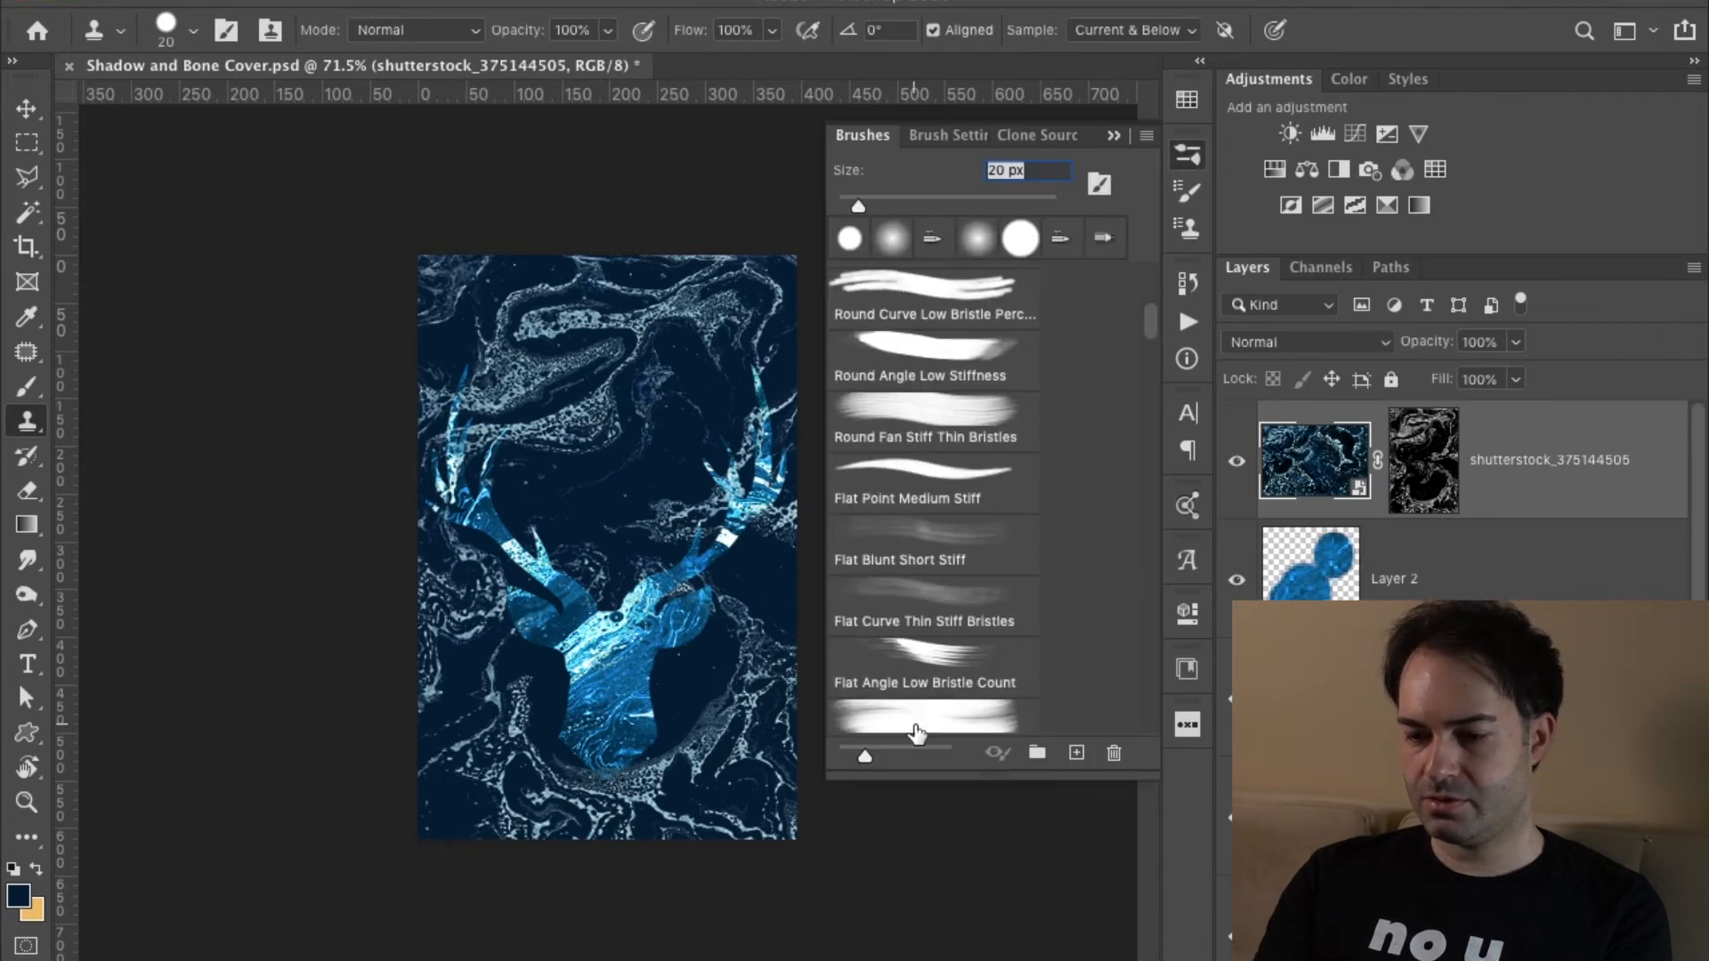
scroll(903, 611, "down", 5)
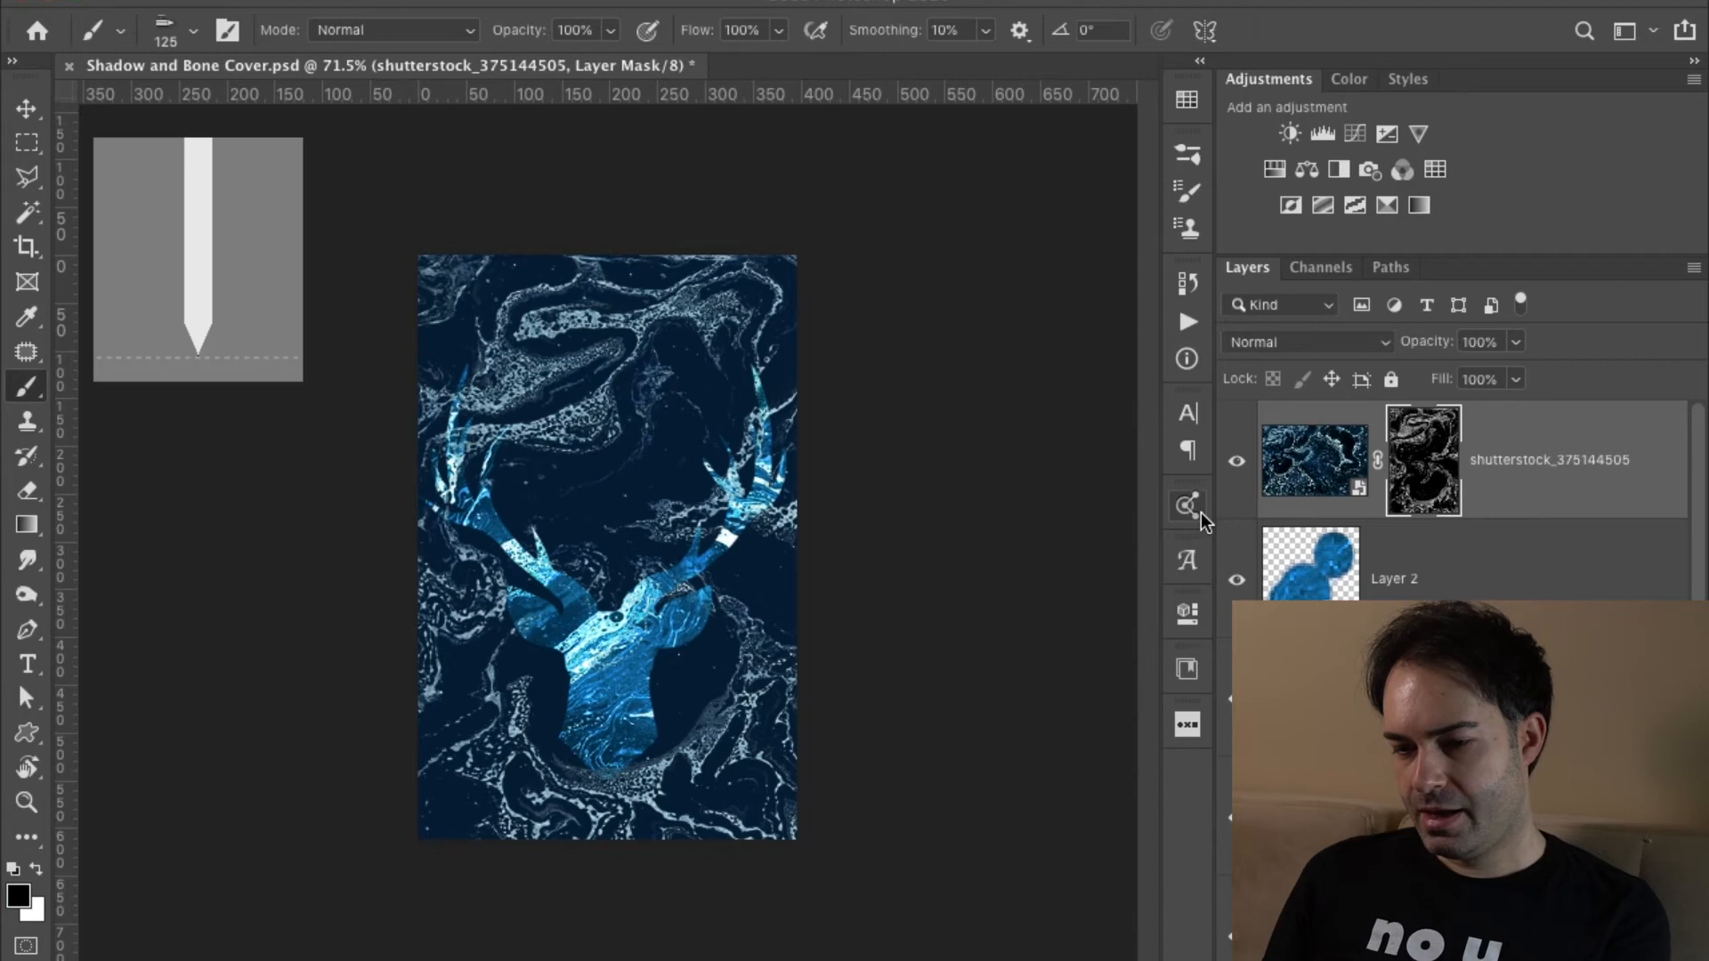
Reposition the masked veins so they run along the deer's antlers, and duplicate the veins layer.
key("v")
left_click_drag(622, 516, 317, 520)
left_click_drag(690, 543, 627, 572)
mouse_move(575, 502)
left_mouse_down()
mouse_move(595, 502)
mouse_move(581, 523)
left_mouse_up()
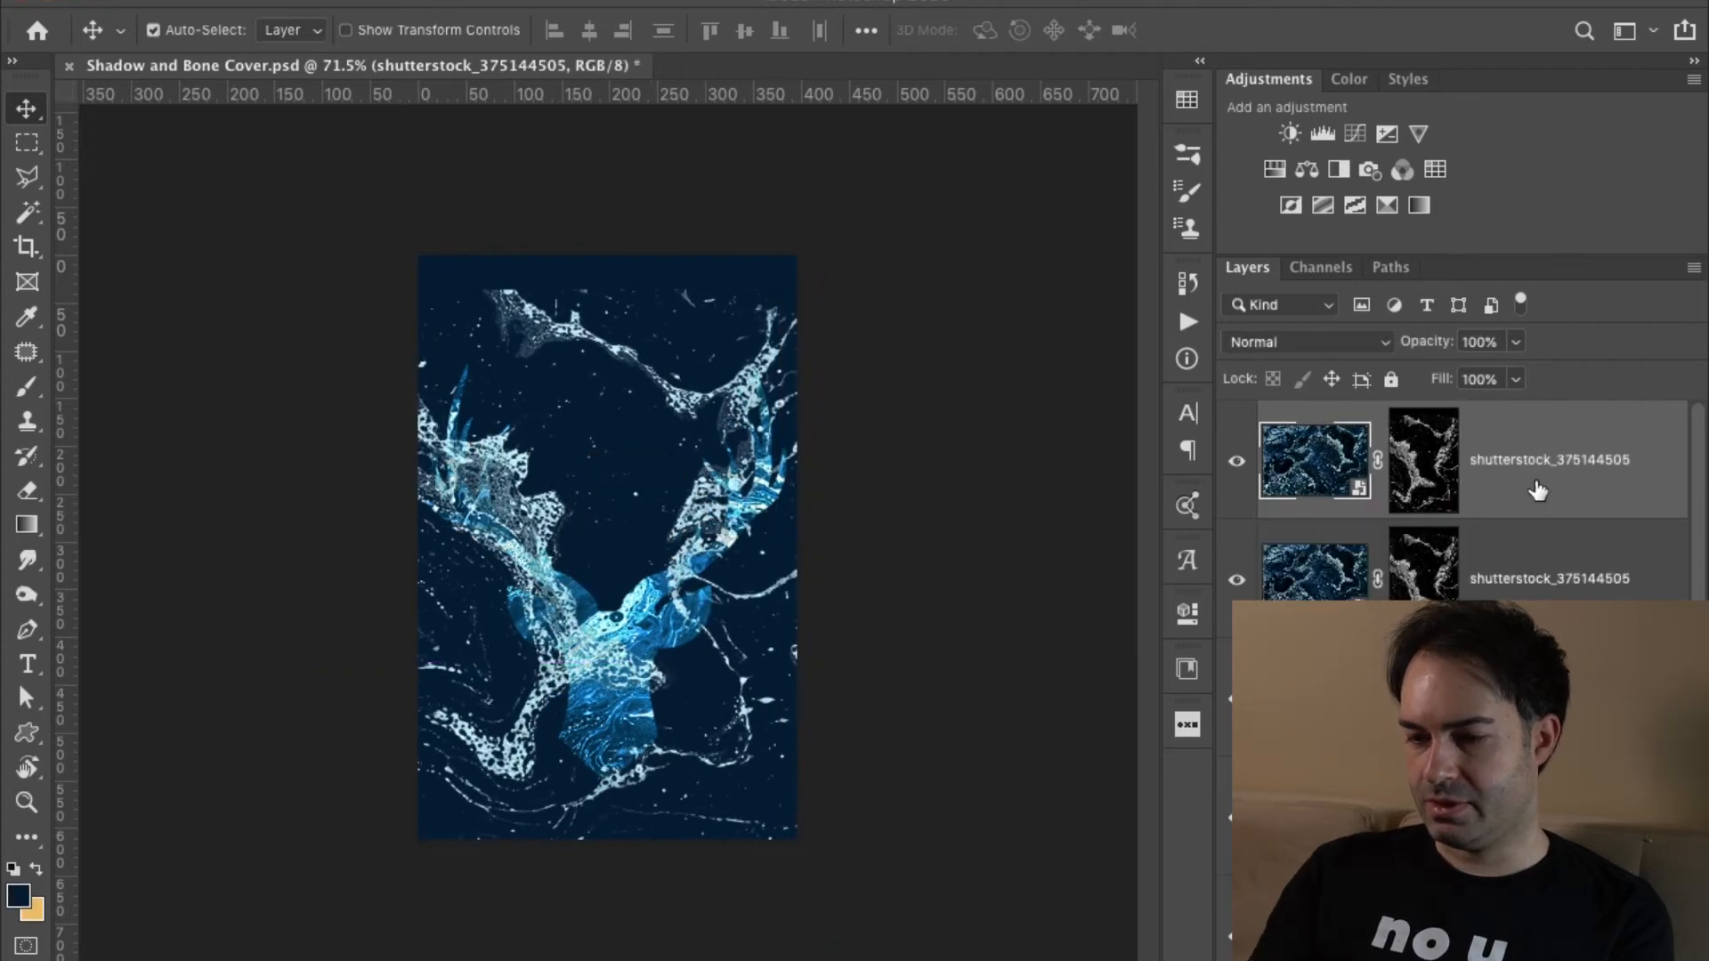
Group the two veins layers as Texture and add a layer mask to the group.
left_click(1549, 589, "shift")
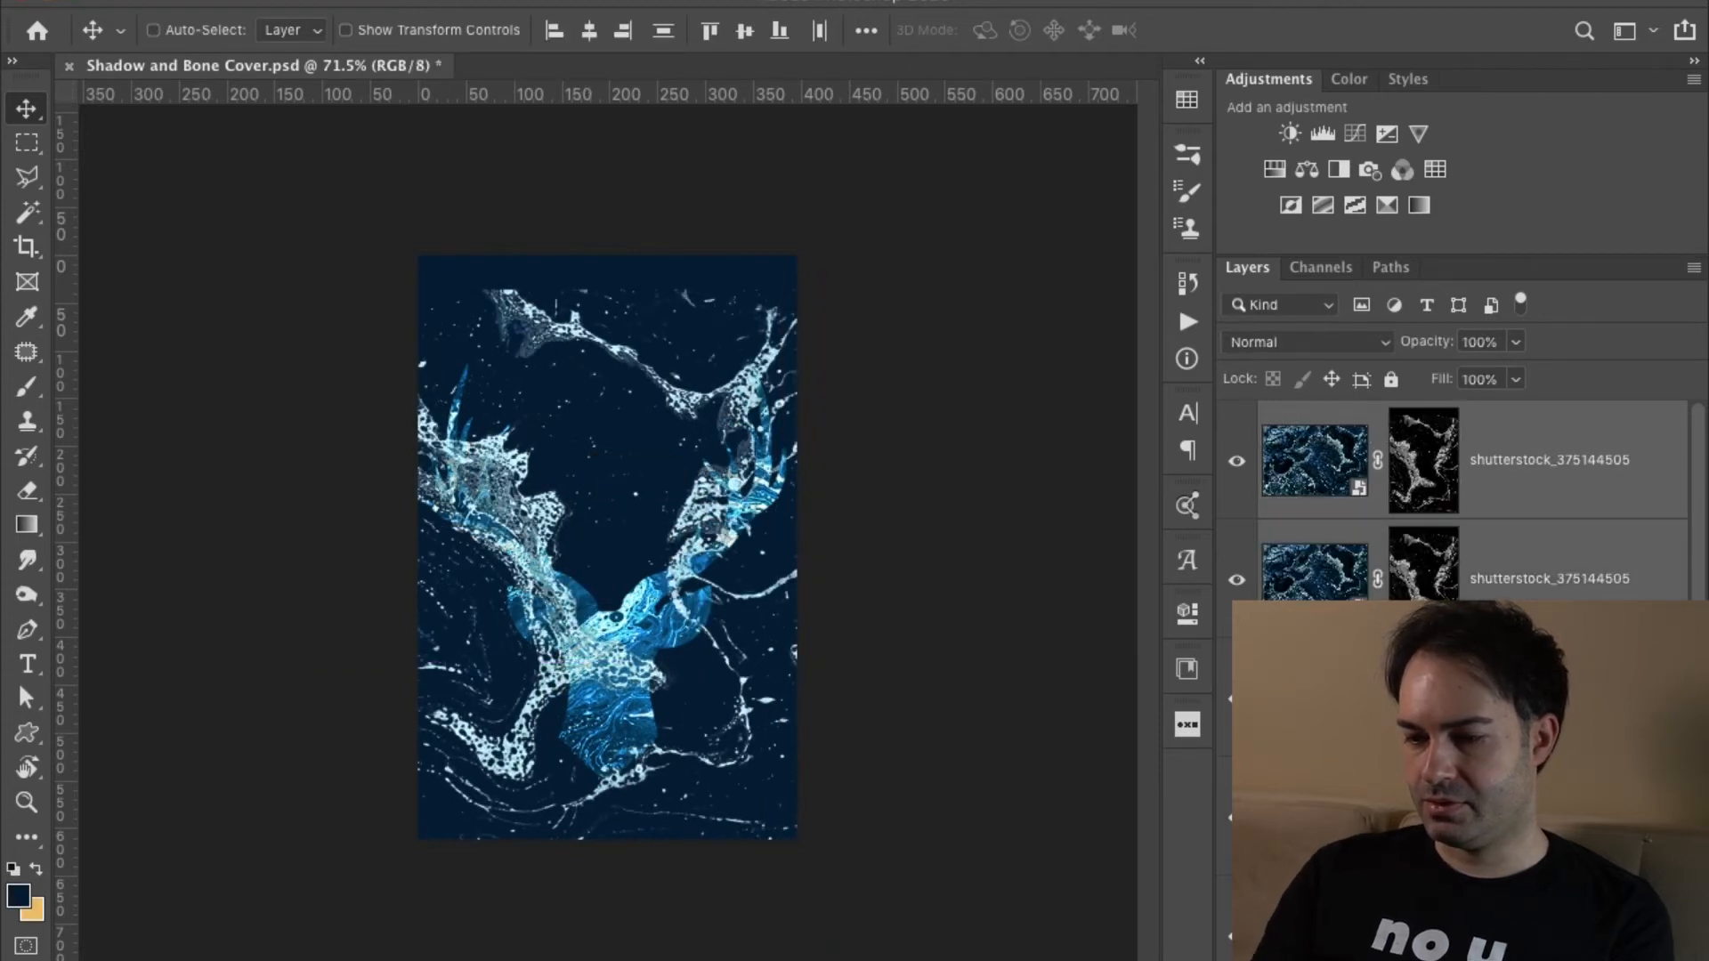
key("ctrl+g")
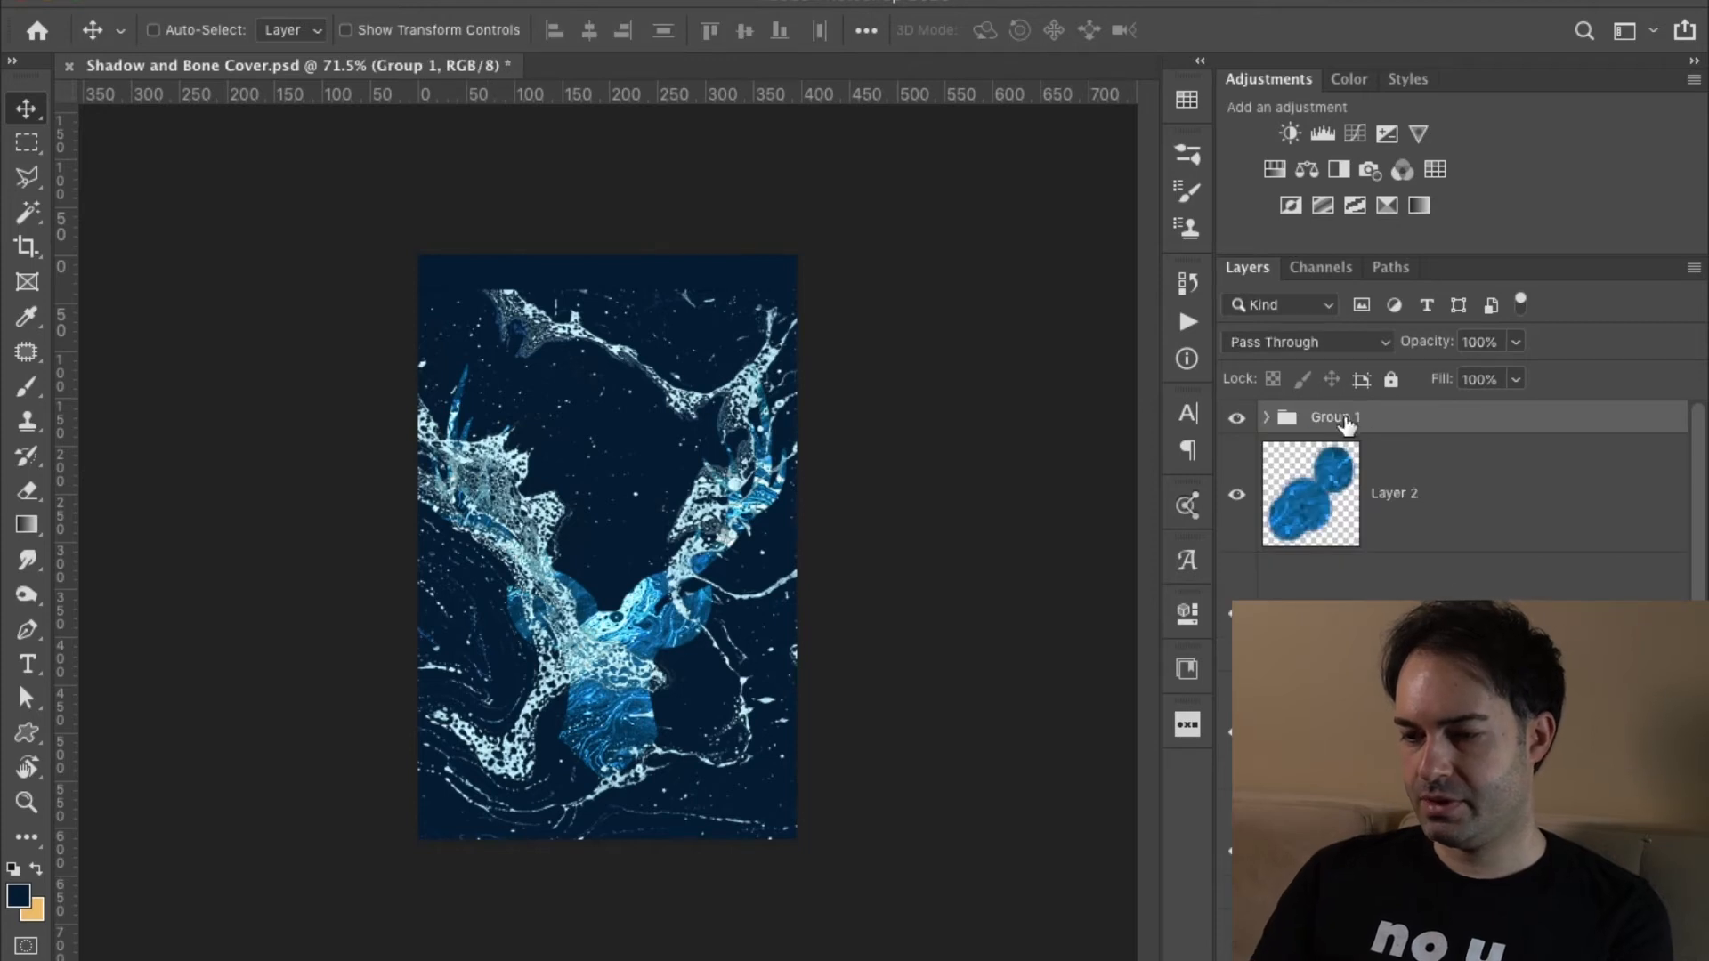
type("Texture")
key("Return")
left_click(1422, 950)
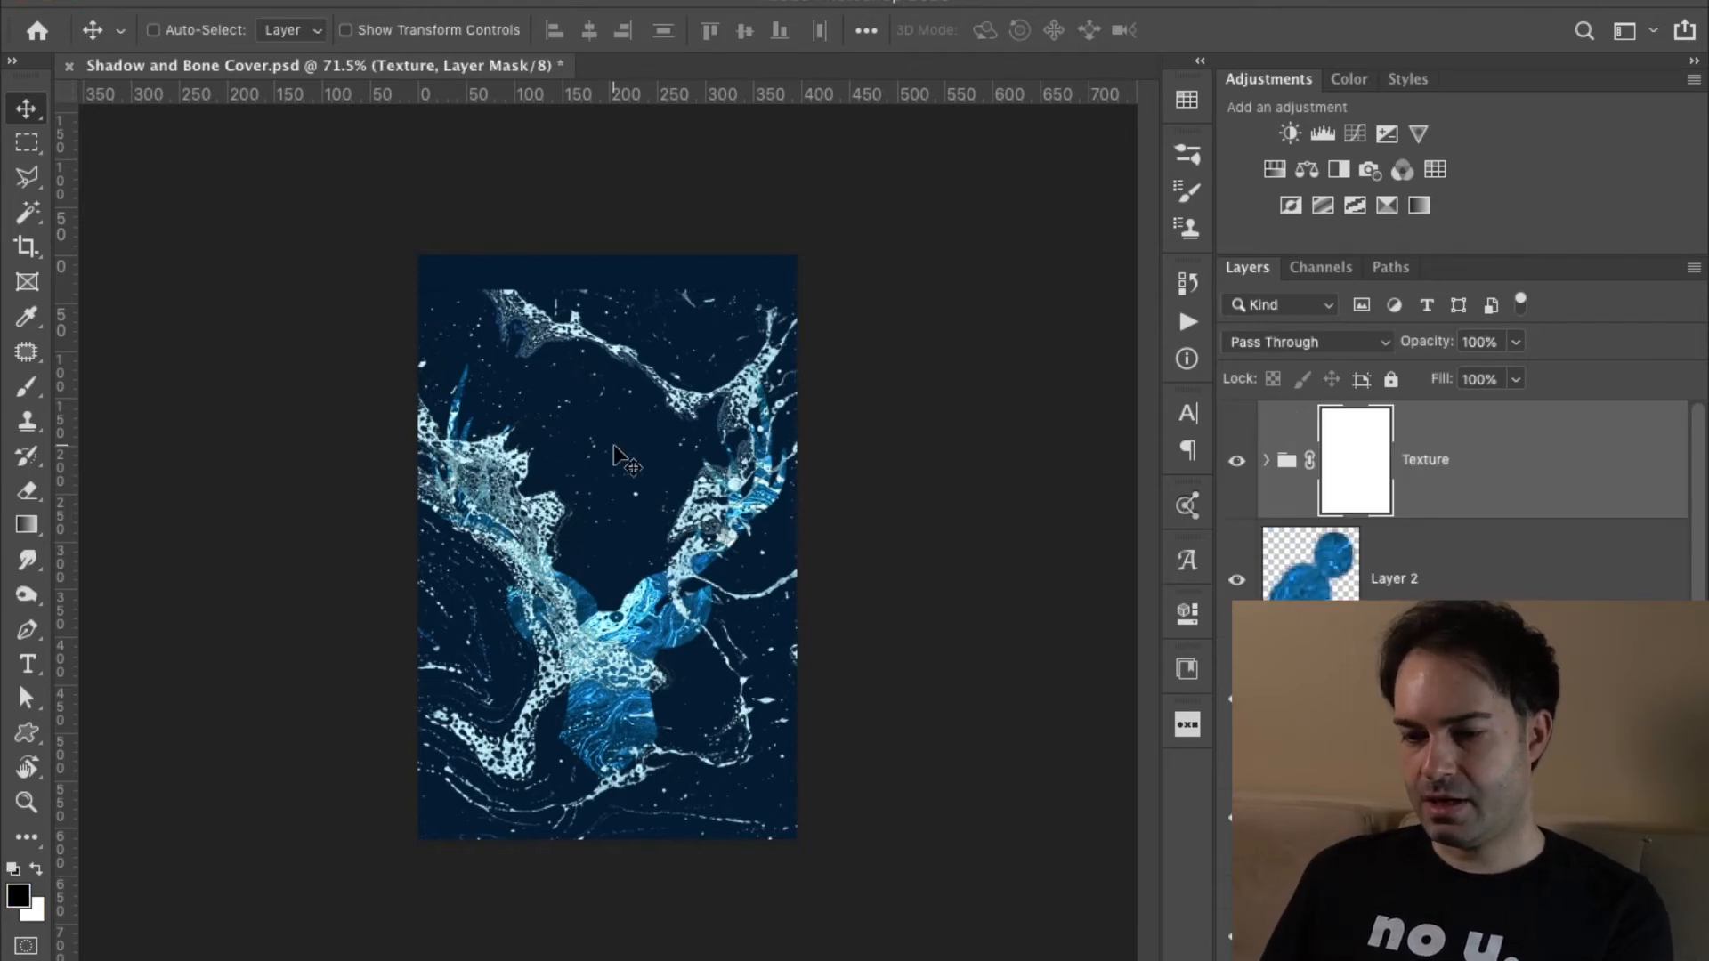
Hide the veins above the antlers and around the head by painting black on the Texture mask with a 125 px brush.
key("b")
mouse_move(520, 442)
left_mouse_down()
mouse_move(535, 474)
mouse_move(514, 643)
mouse_move(451, 605)
mouse_move(557, 830)
mouse_move(424, 651)
mouse_move(555, 765)
mouse_move(646, 806)
mouse_move(489, 680)
mouse_move(601, 789)
mouse_move(477, 662)
mouse_move(593, 727)
mouse_move(676, 694)
mouse_move(550, 663)
mouse_move(455, 593)
mouse_move(477, 605)
mouse_move(418, 538)
mouse_move(405, 443)
left_mouse_up()
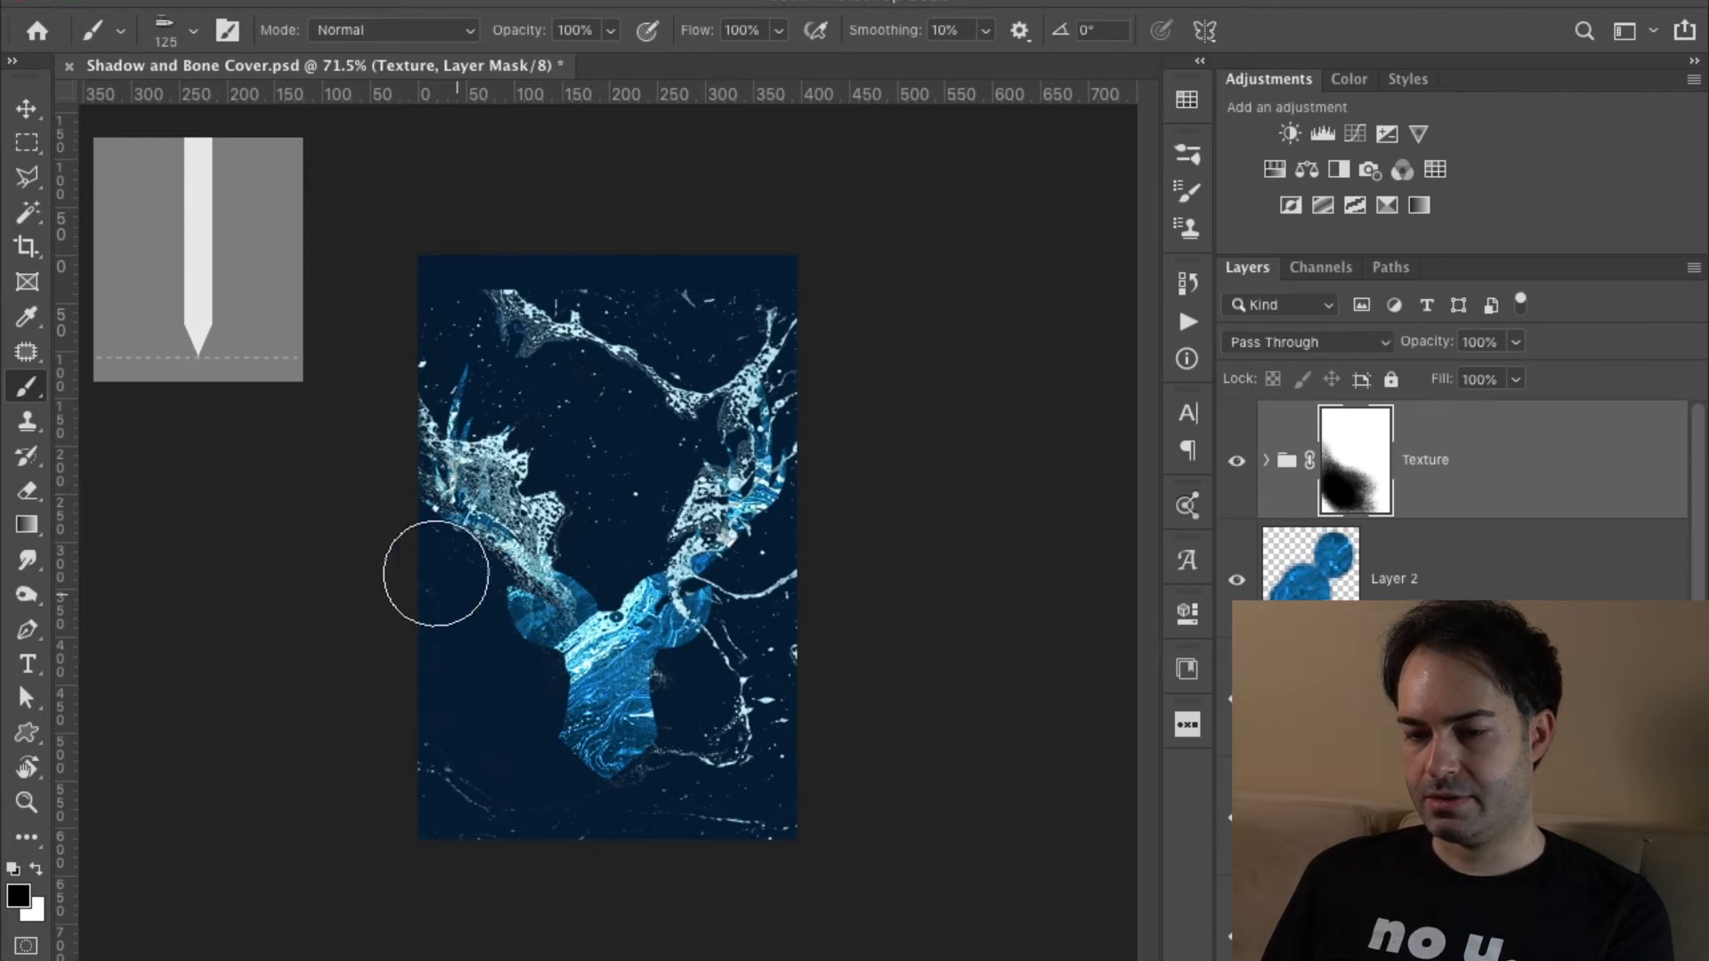
mouse_move(642, 419)
left_mouse_down()
mouse_move(526, 325)
mouse_move(560, 324)
mouse_move(525, 341)
mouse_move(625, 345)
mouse_move(692, 314)
mouse_move(711, 255)
mouse_move(651, 316)
mouse_move(652, 430)
mouse_move(753, 320)
mouse_move(698, 398)
mouse_move(666, 426)
mouse_move(753, 320)
mouse_move(777, 255)
mouse_move(759, 401)
left_mouse_up()
mouse_move(696, 623)
left_mouse_down()
mouse_move(773, 634)
mouse_move(769, 589)
mouse_move(707, 767)
mouse_move(850, 602)
mouse_move(741, 756)
mouse_move(837, 669)
mouse_move(826, 714)
mouse_move(622, 776)
mouse_move(730, 719)
mouse_move(626, 682)
left_mouse_up()
Mask out the stray veins close to the right antler with a 50 px brush.
key("bracketleft")
key("bracketleft")
key("bracketleft")
key("bracketleft")
key("bracketleft")
key("bracketleft")
left_click_drag(695, 473, 690, 471)
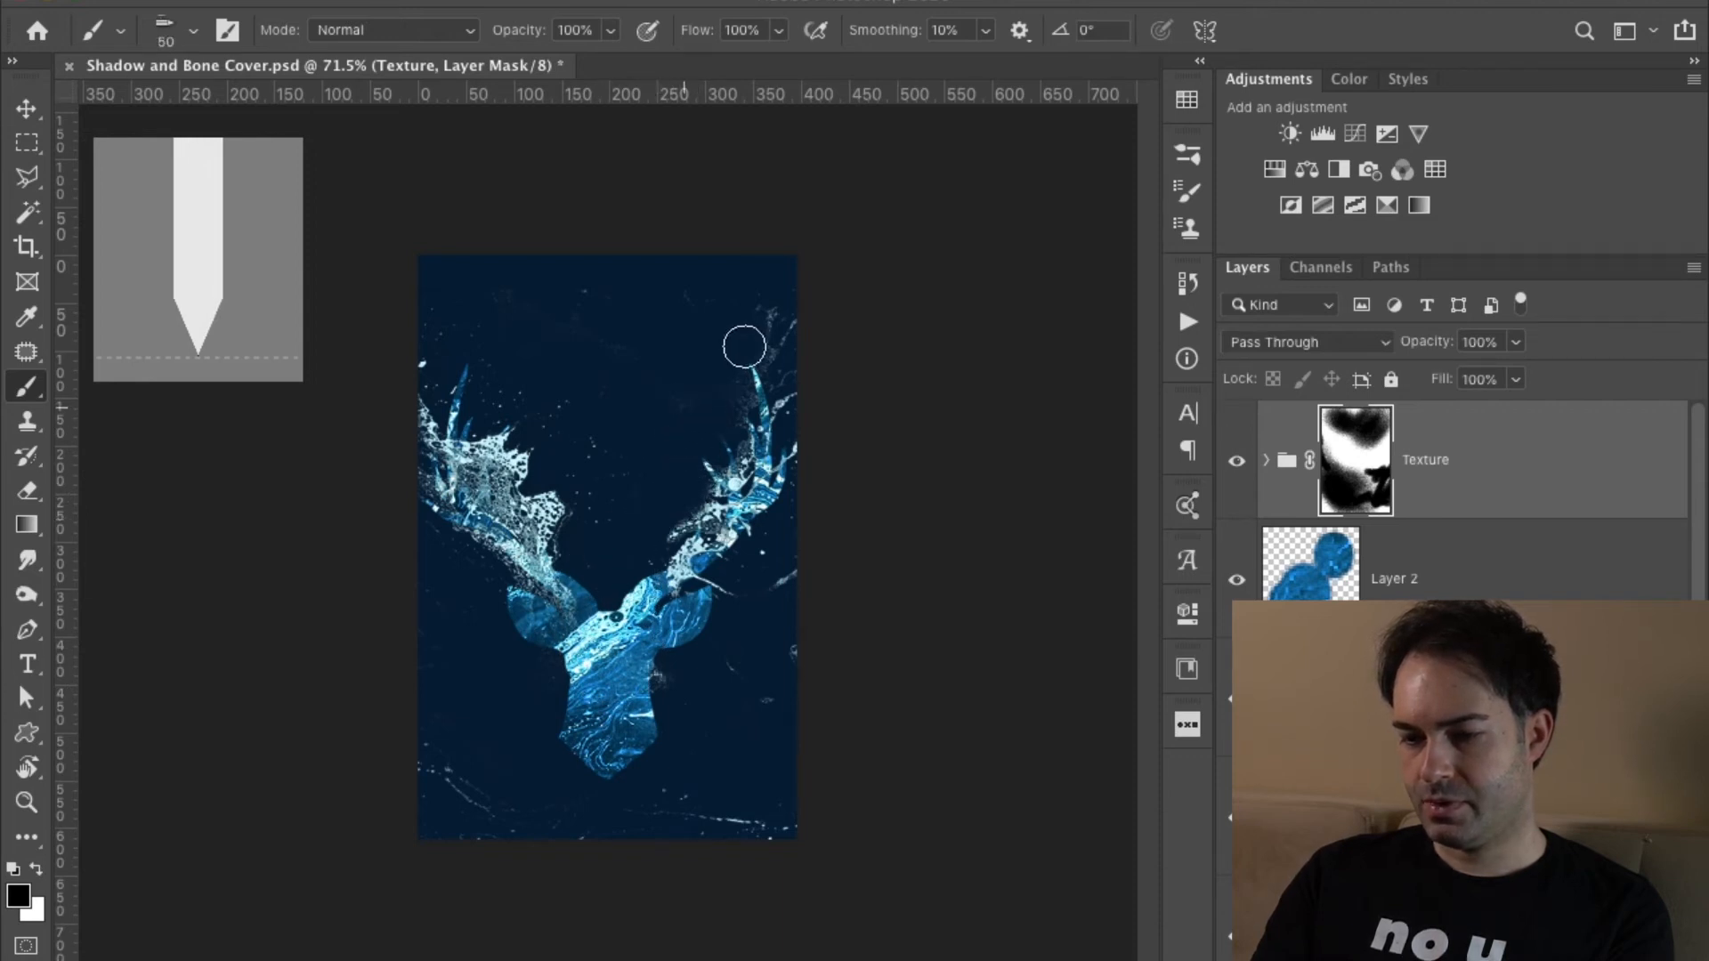
Clear the excess veins between the left antler's branches and beside the right antler's base, then reduce the brush to 25 px.
mouse_move(556, 487)
left_mouse_down()
mouse_move(507, 494)
mouse_move(523, 516)
left_mouse_up()
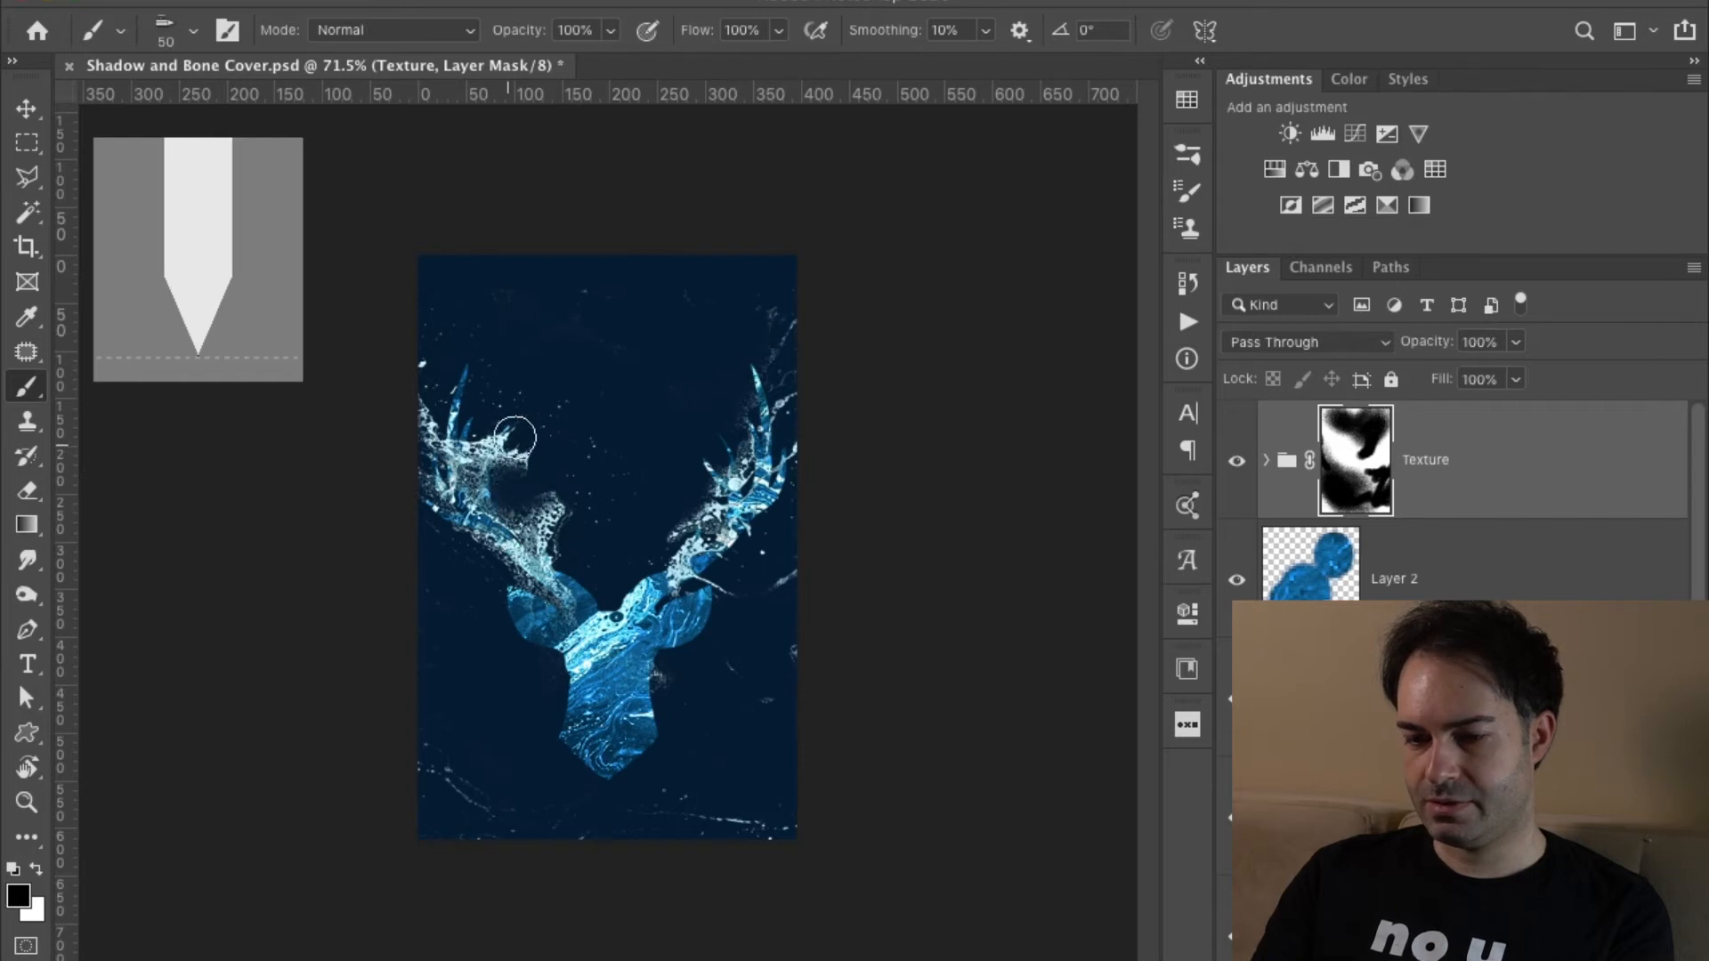
left_click_drag(565, 448, 512, 481)
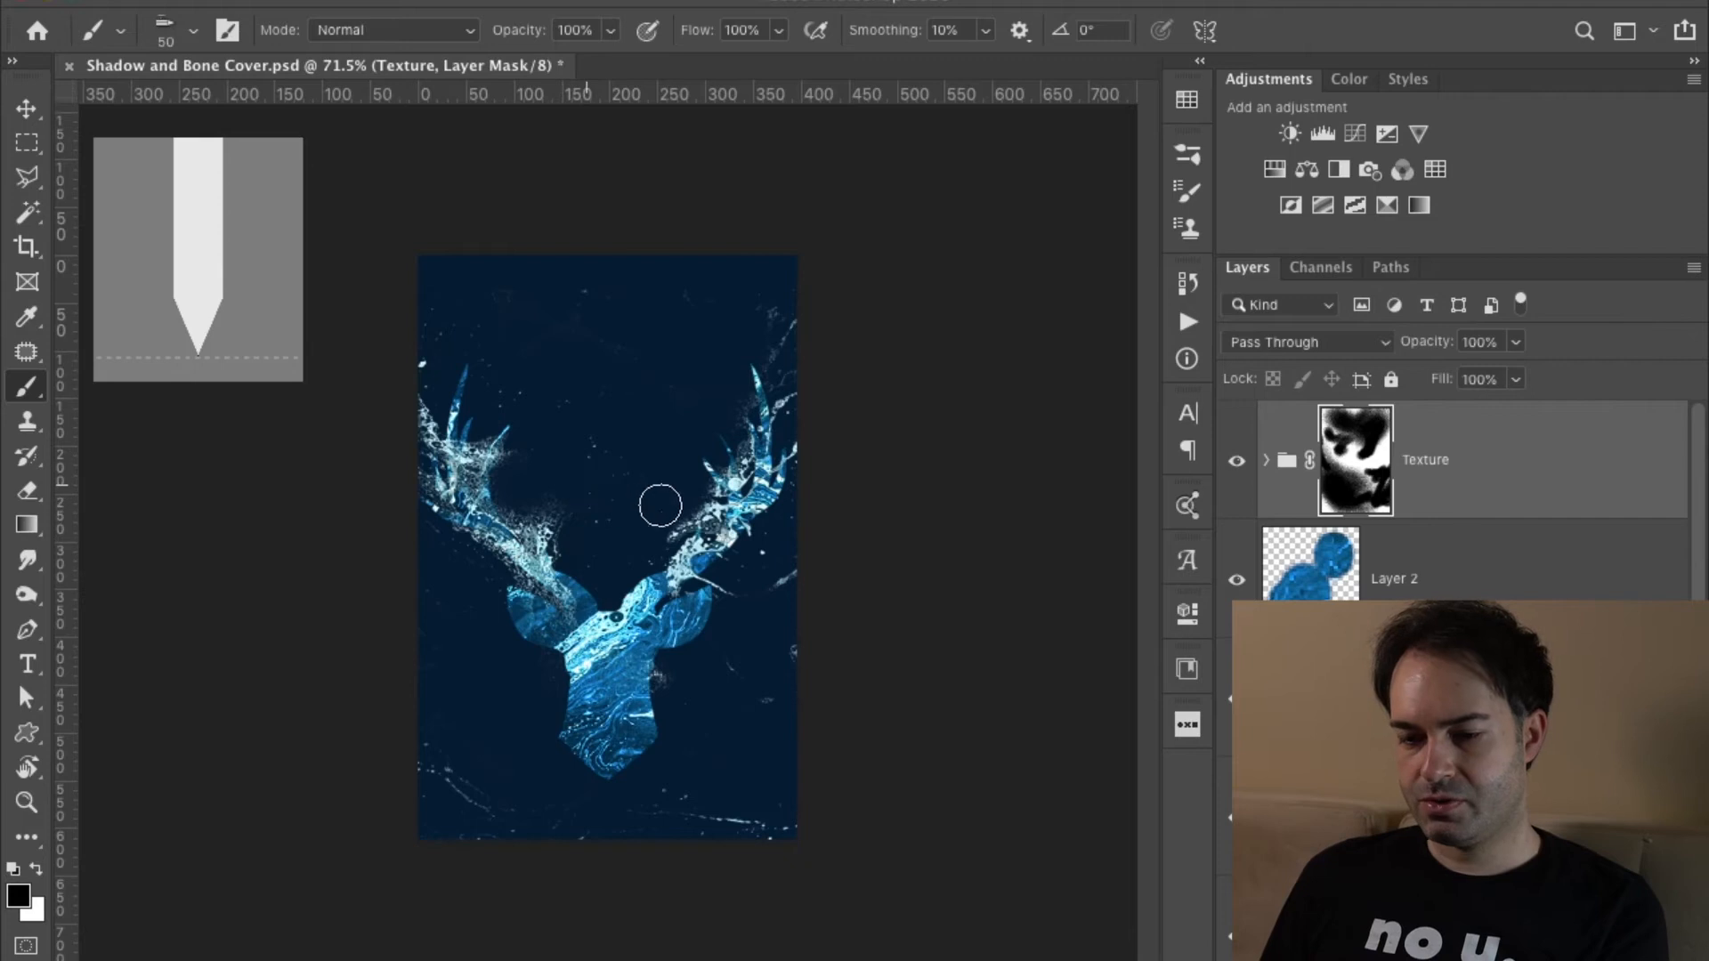
left_click_drag(707, 521, 681, 516)
key("bracketleft")
key("bracketleft")
key("bracketleft")
key("bracketleft")
key("bracketleft")
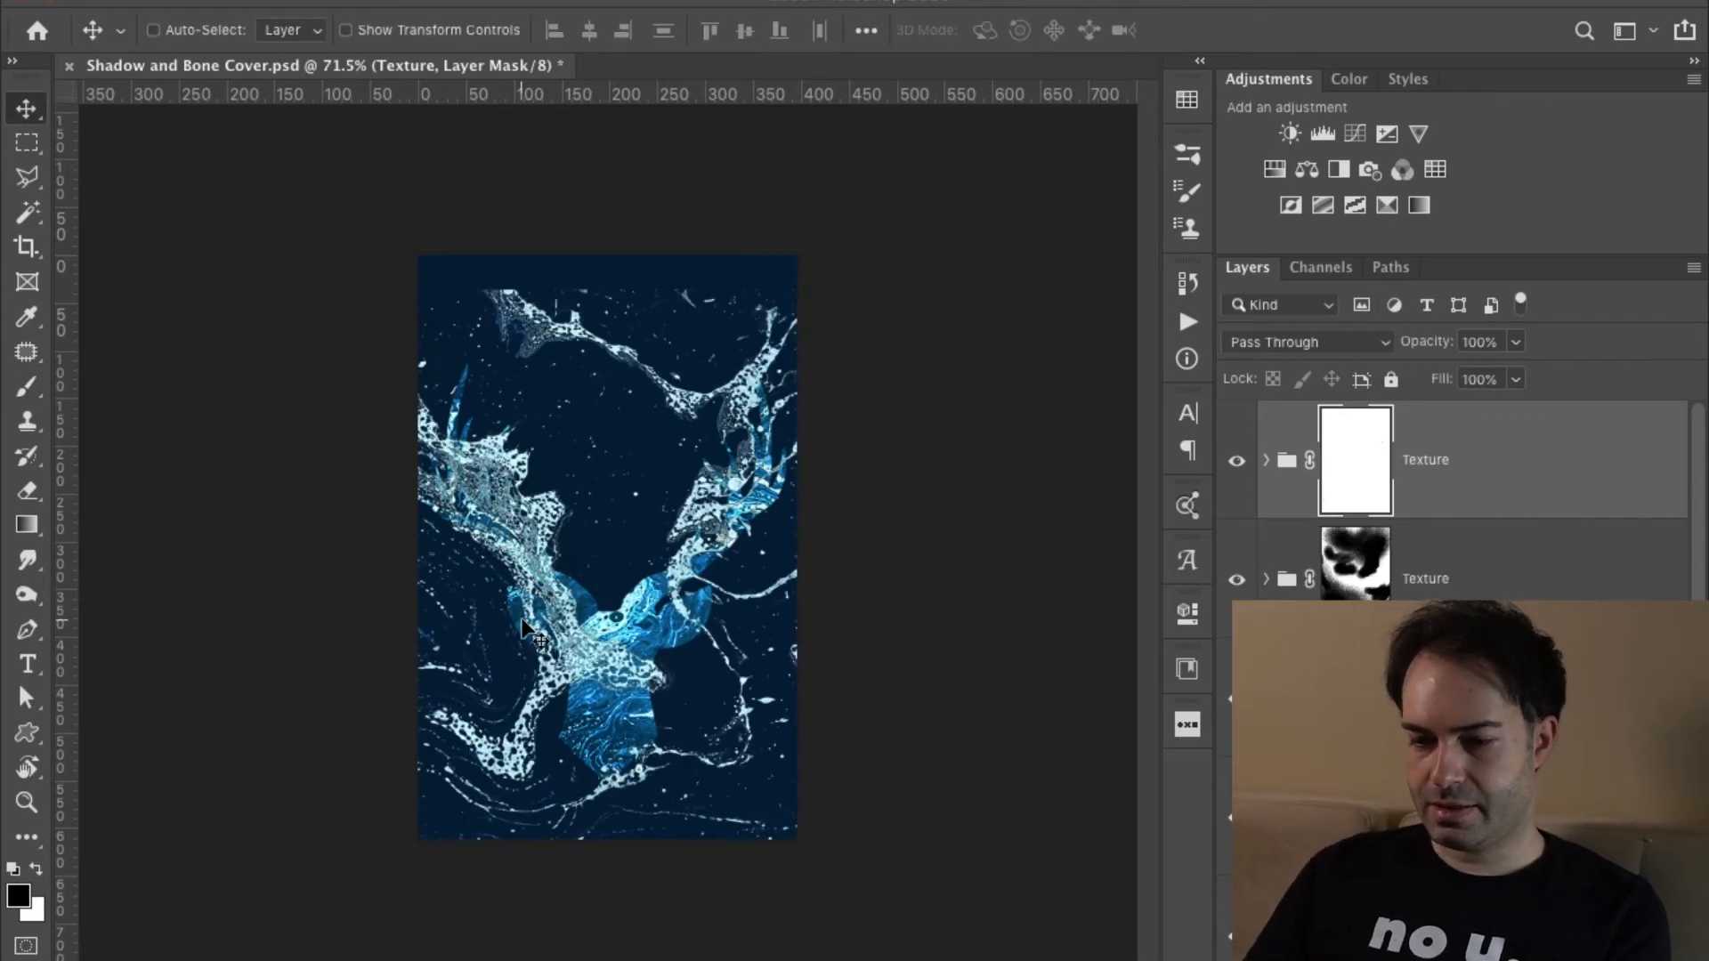
Move a duplicate Texture group over the deer's face, invert its mask to black, and paint the veins in at the muzzle.
left_click_drag(525, 629, 673, 745)
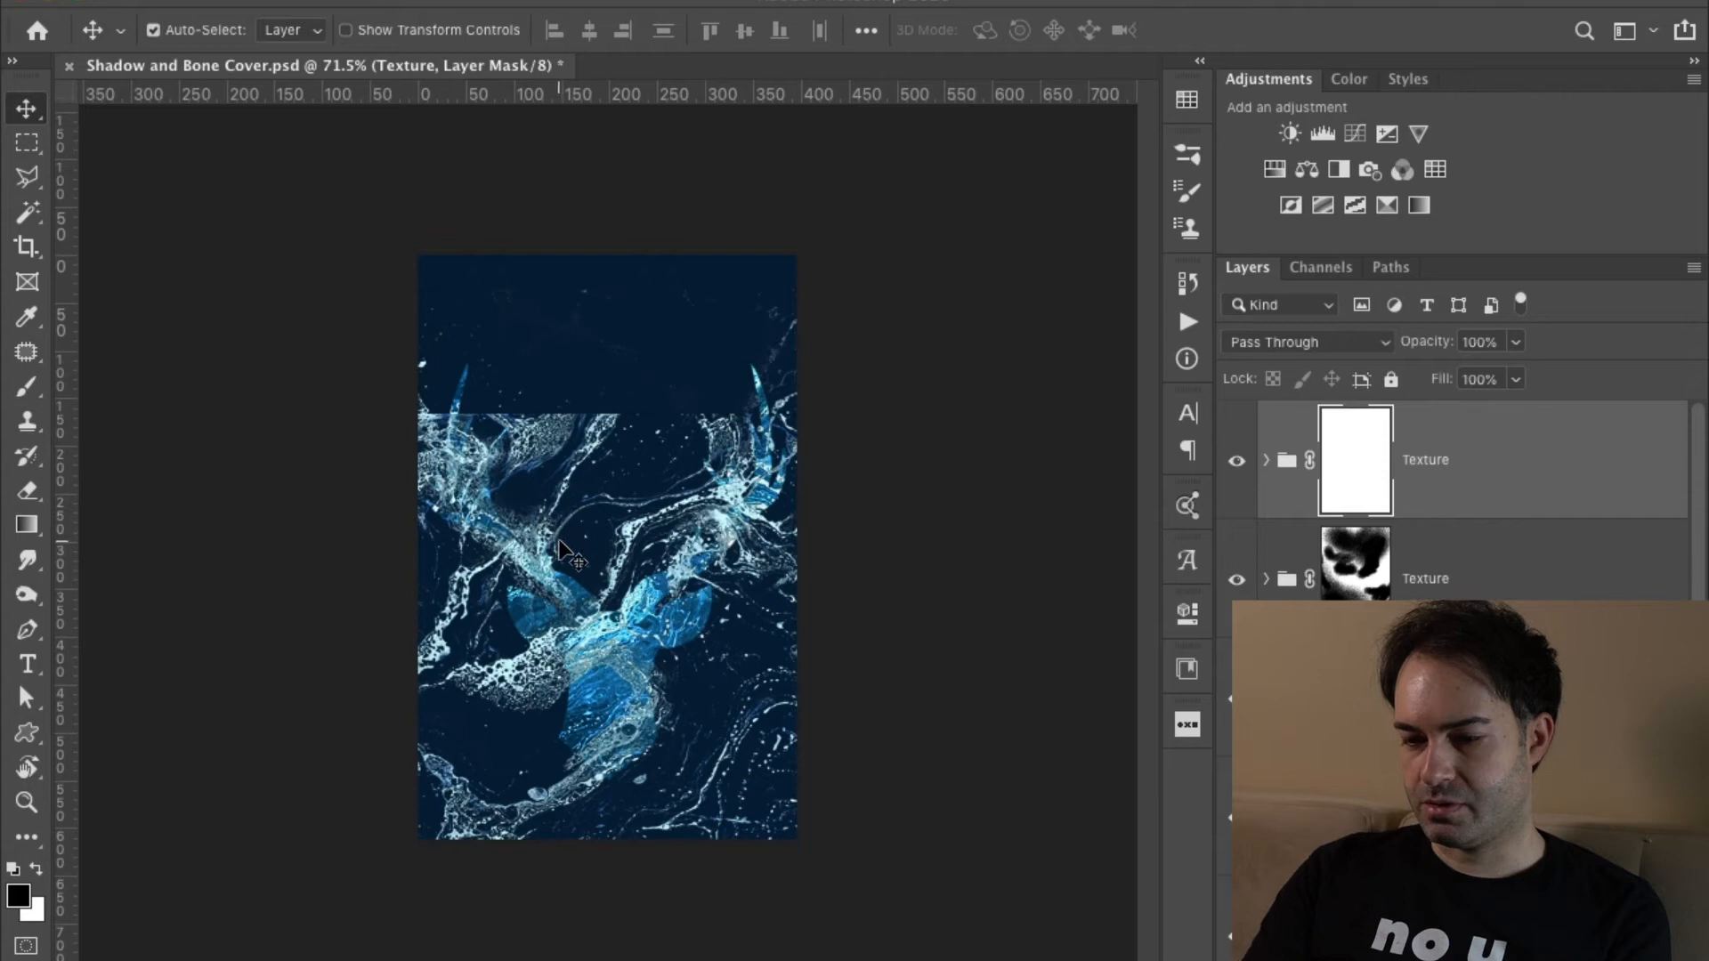
key("ctrl+i")
key("x")
key("b")
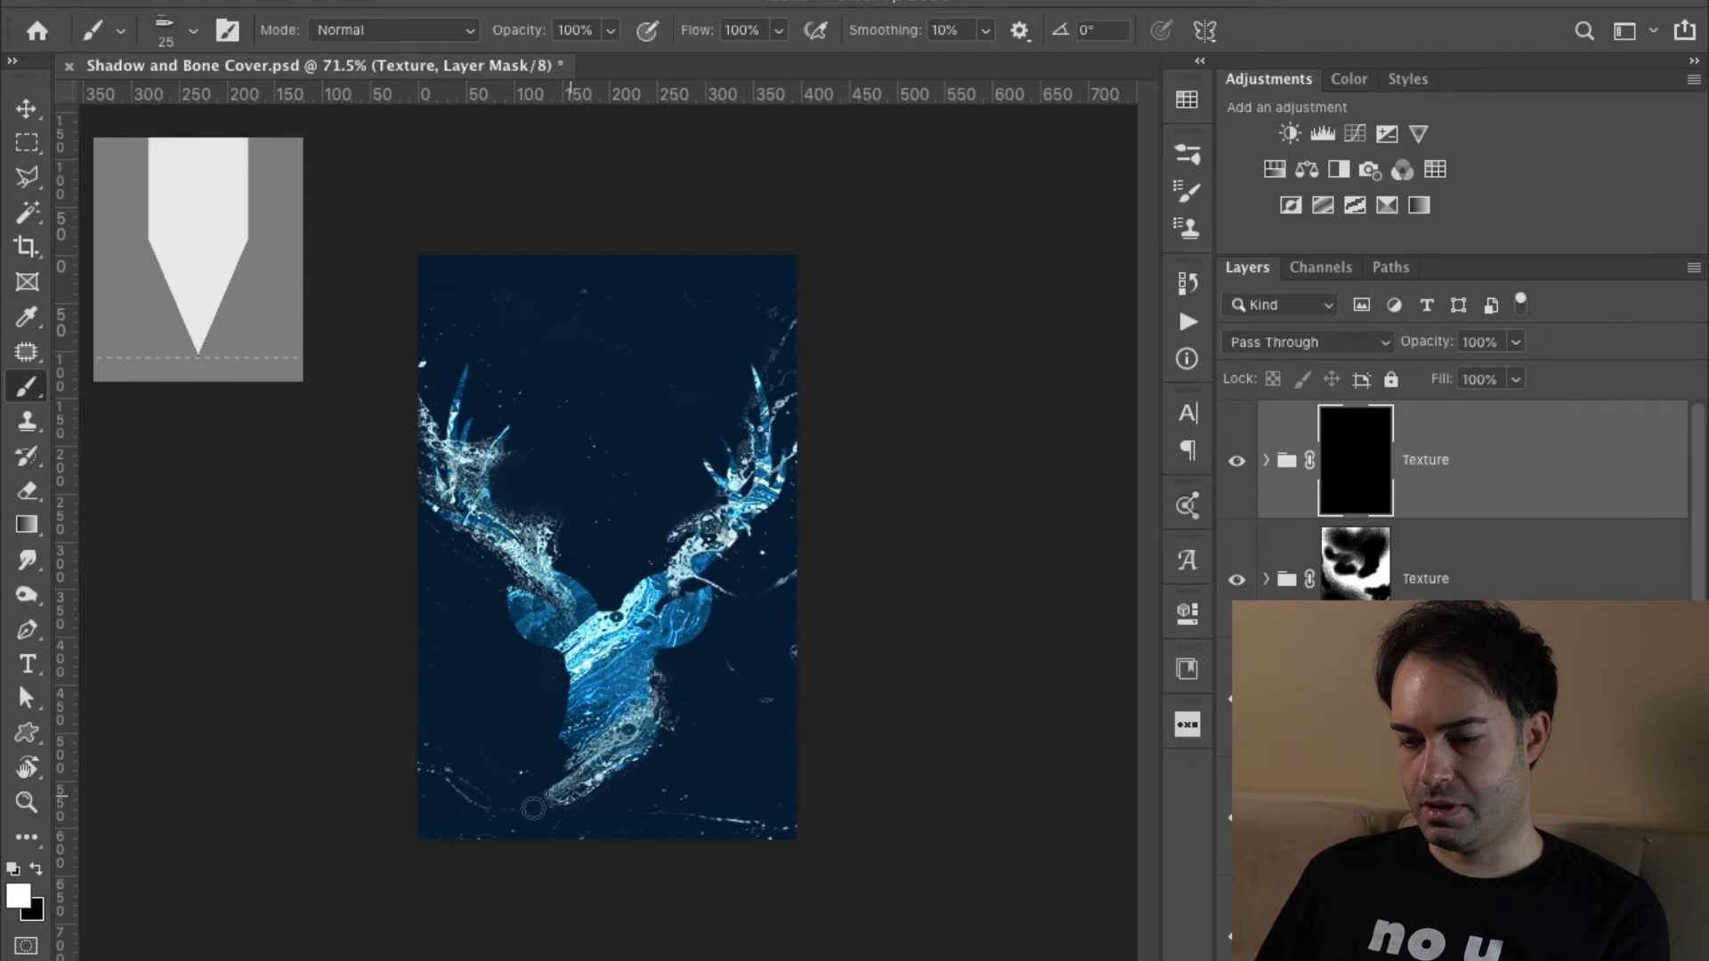
Rotate the muzzle veins 5.19°, place them at X 268 px, Y 481 px, and mask out stray specks with a 100 px brush.
key("ctrl+t")
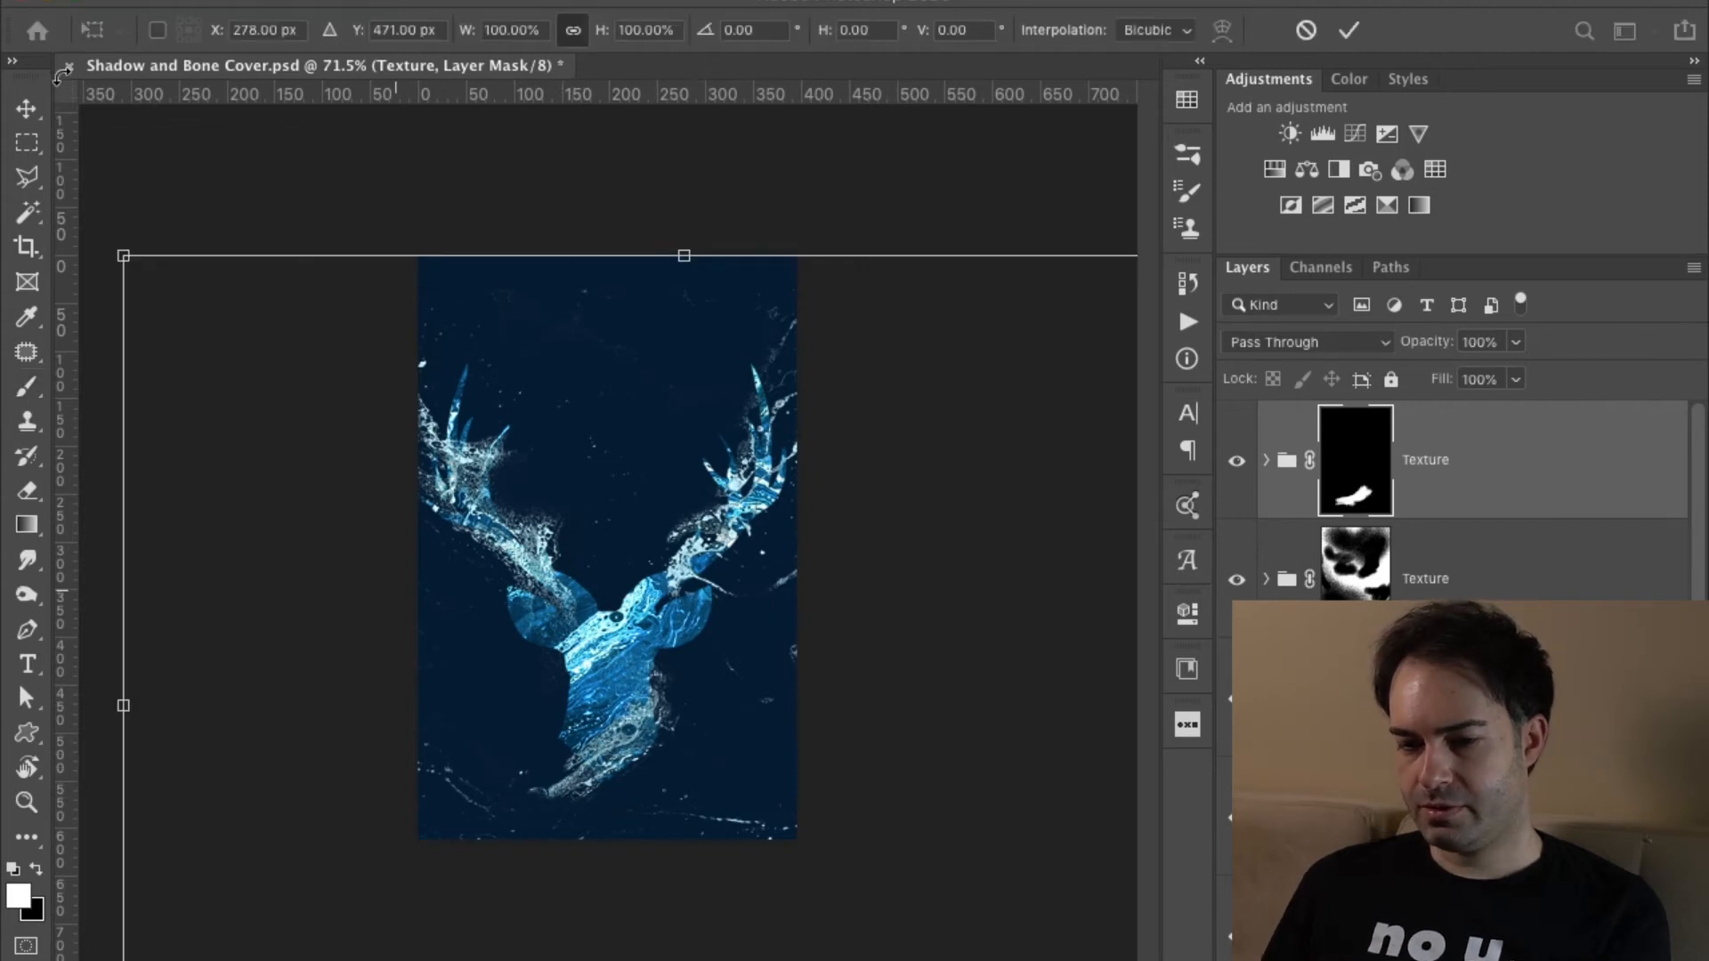
left_click_drag(118, 213, 316, 315)
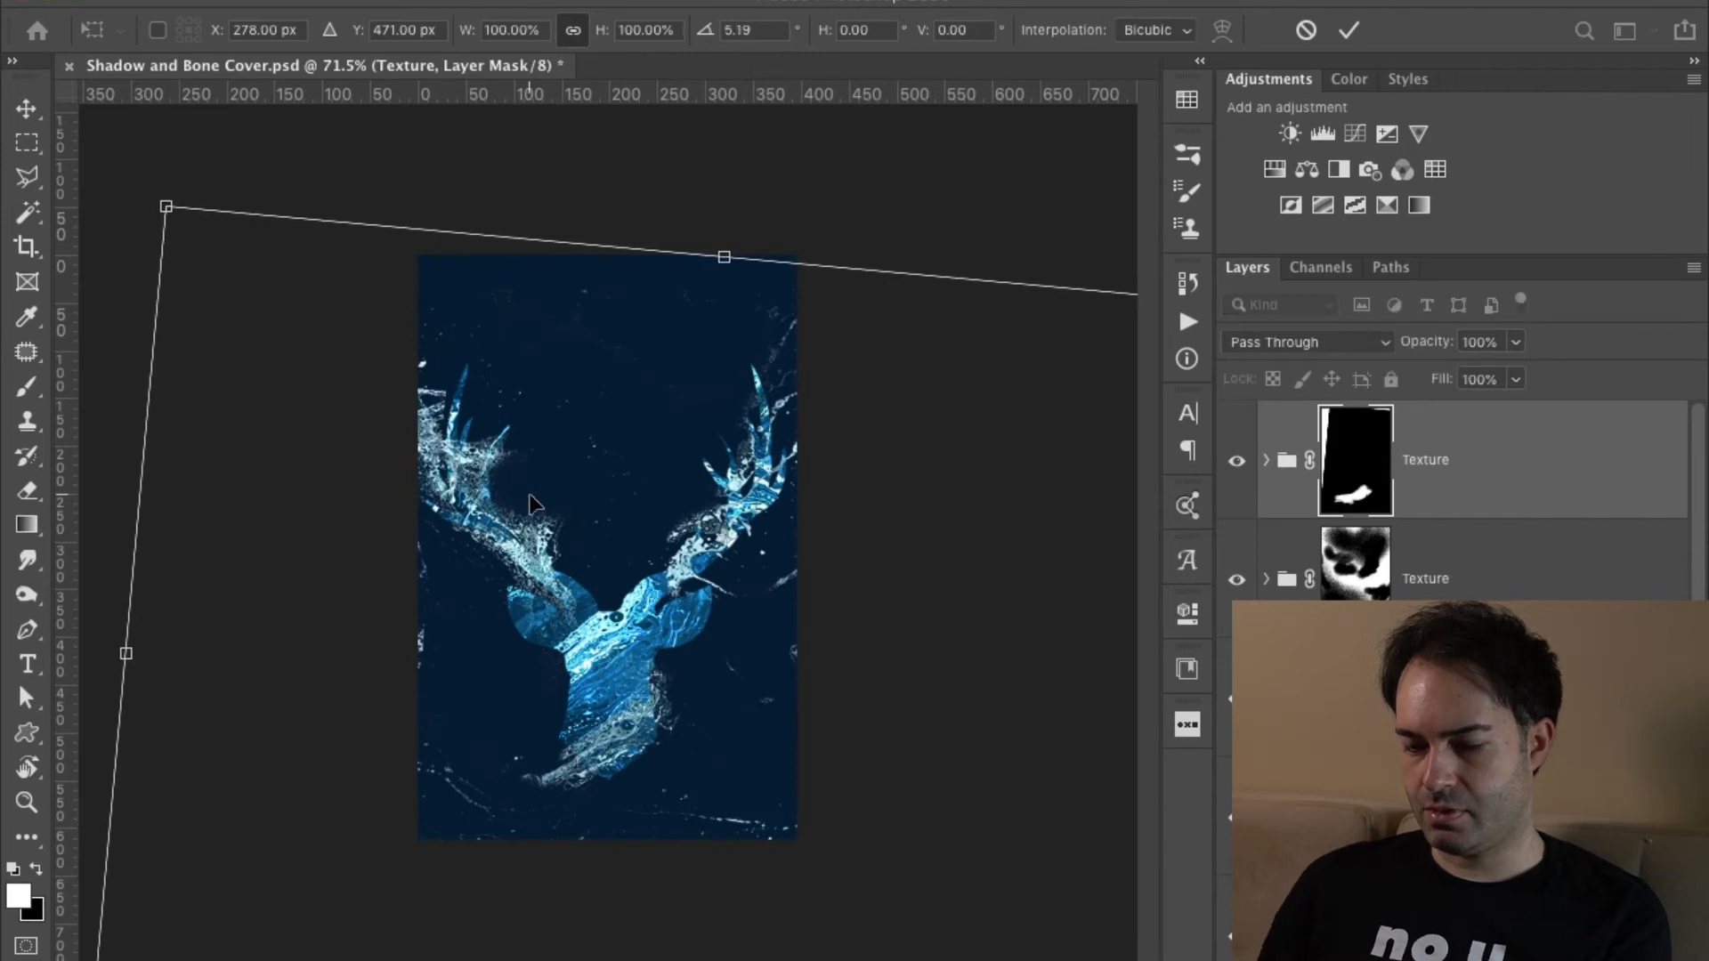
key("shift+Down")
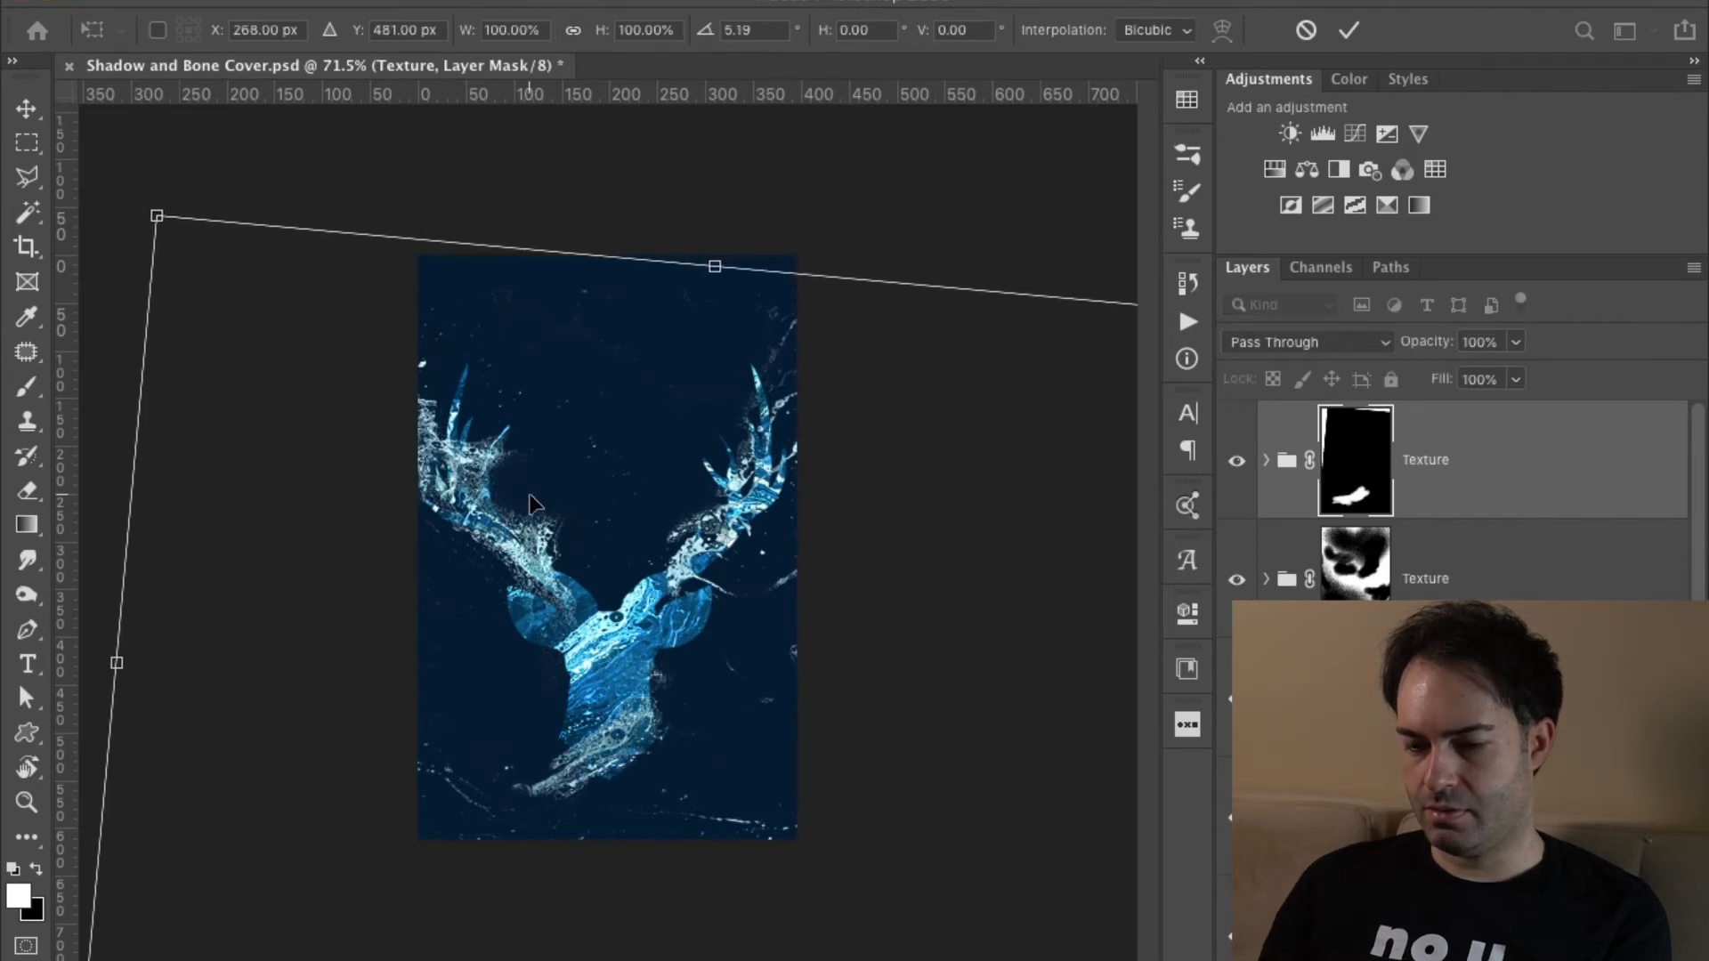
key("Return")
key("b")
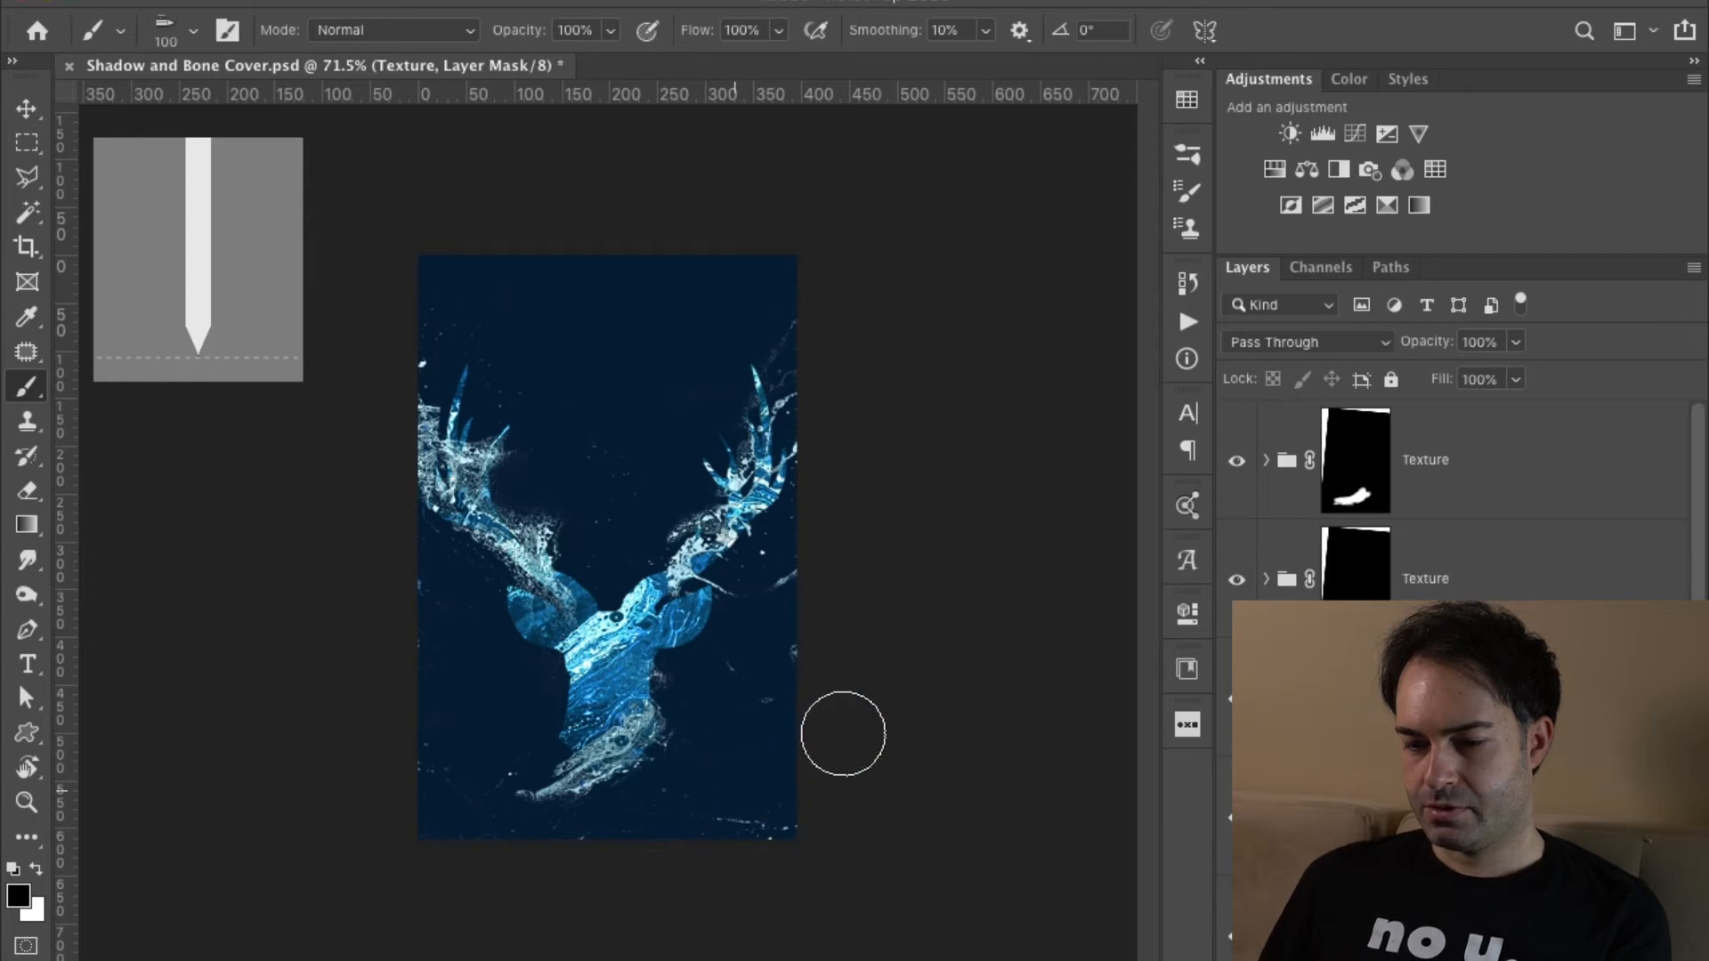
Isolate the original cover layer to compare its veins with the recreation, and restore the other layers.
scroll(1460, 498, "down", 3)
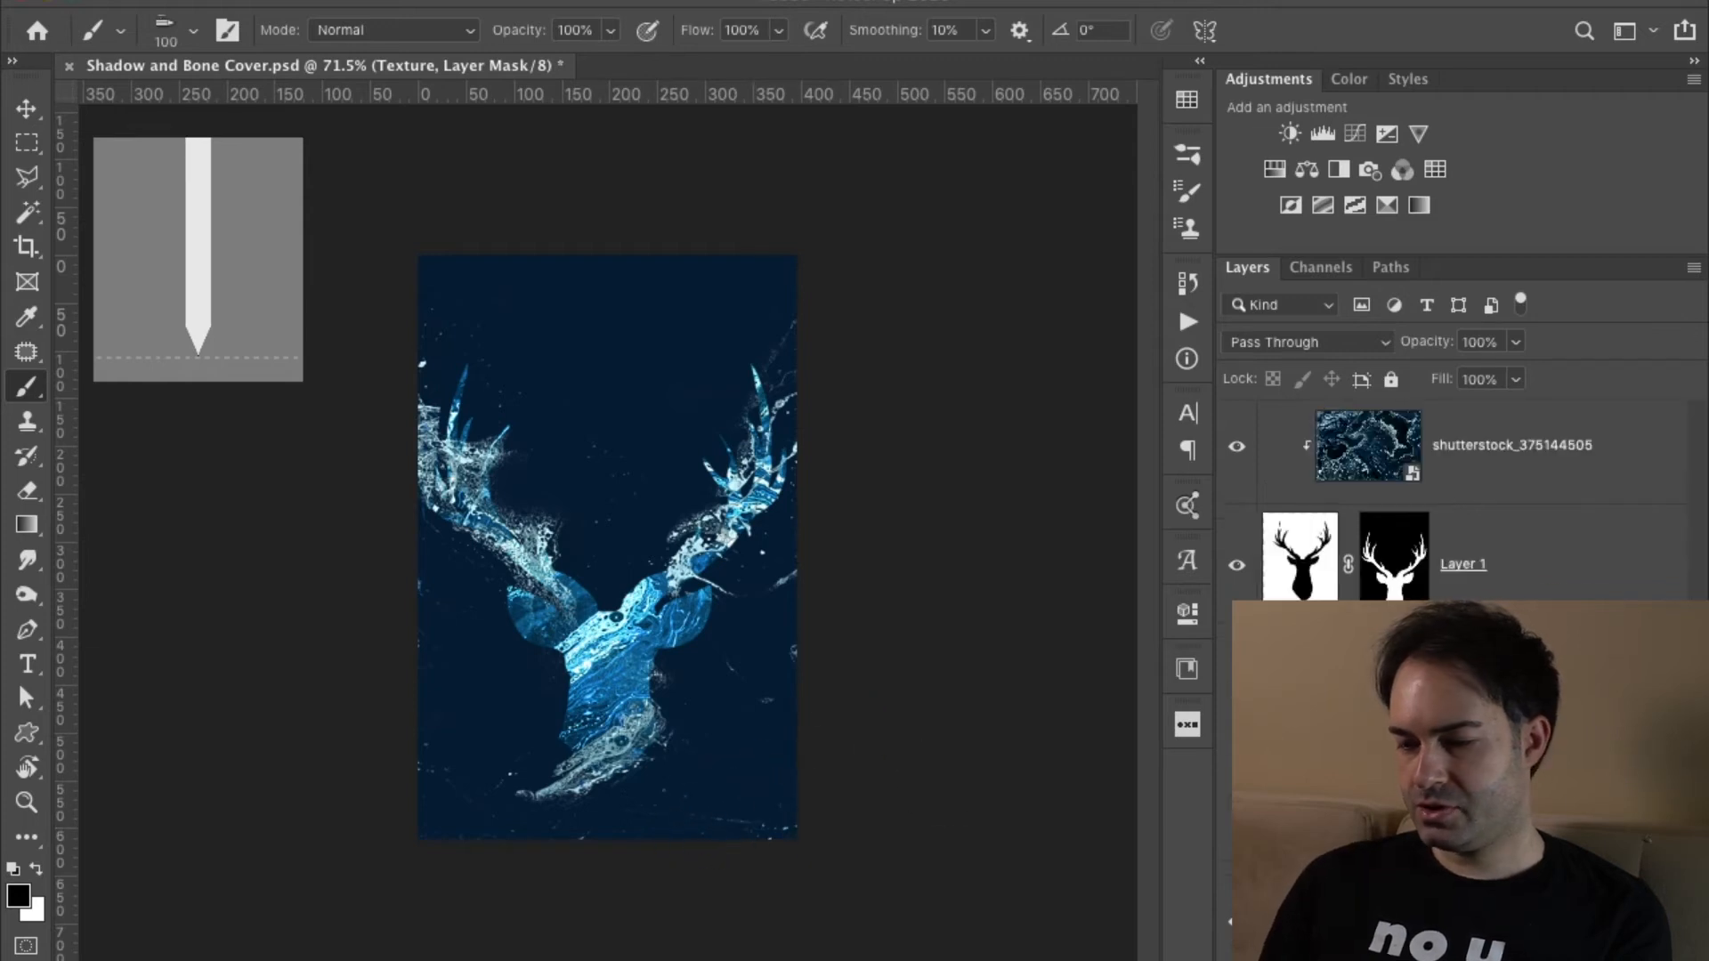
left_click(1235, 809, "alt")
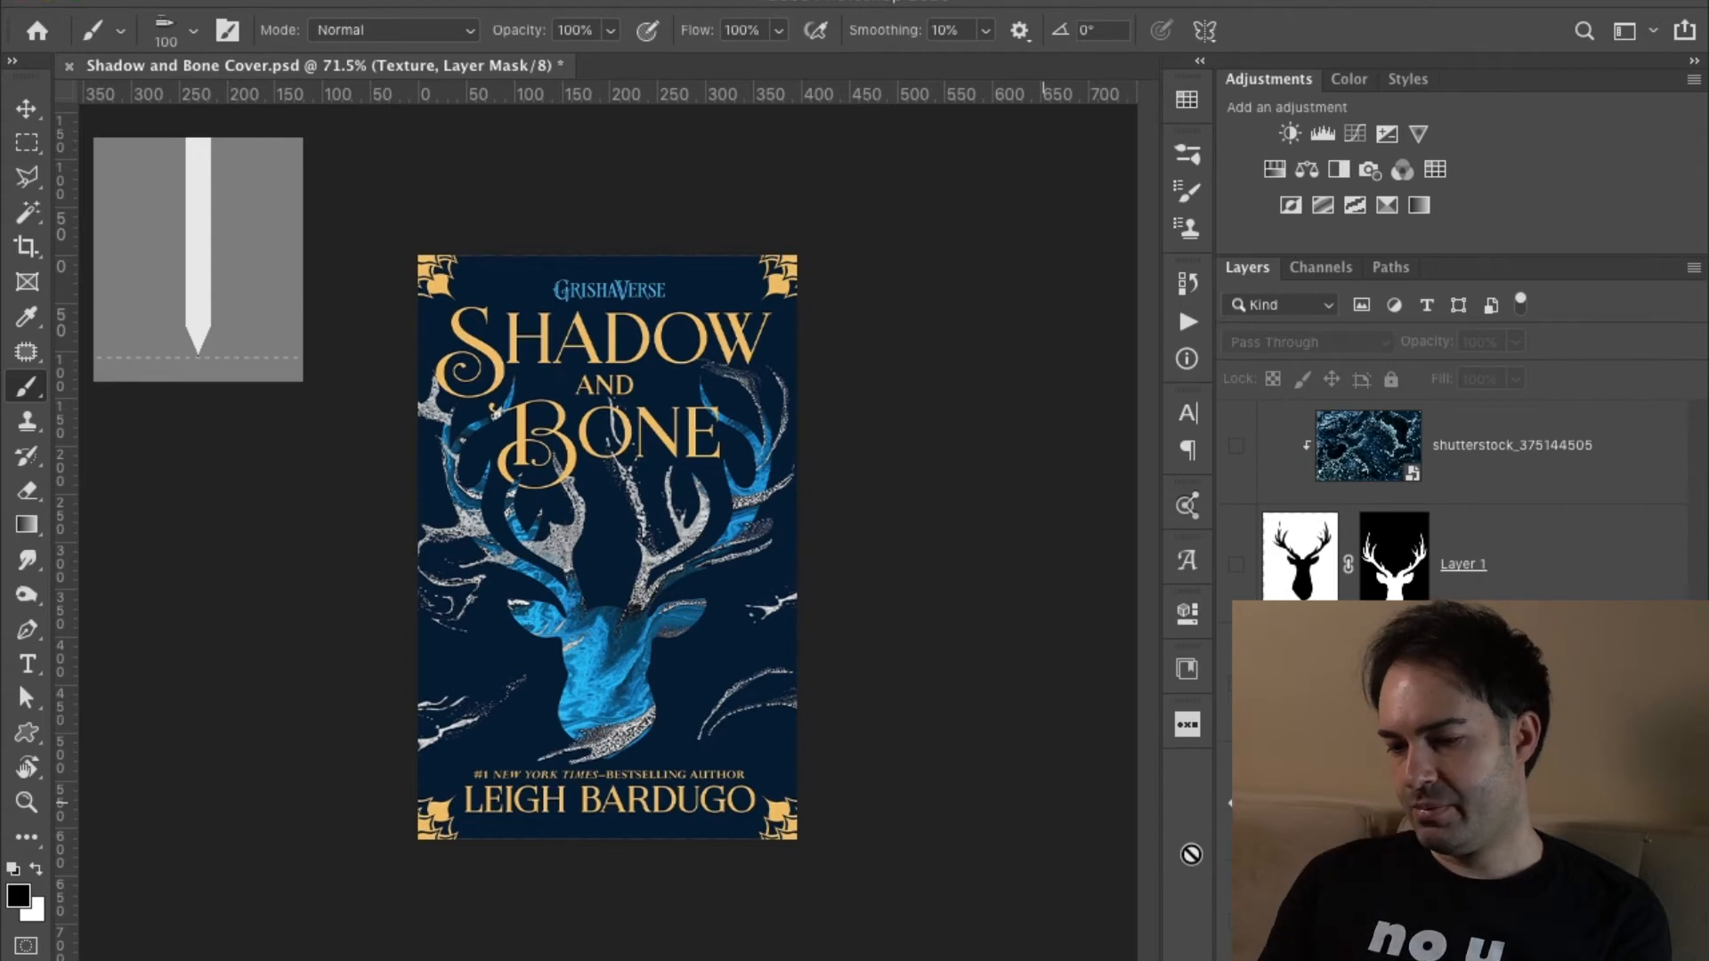
left_click(1235, 809, "alt")
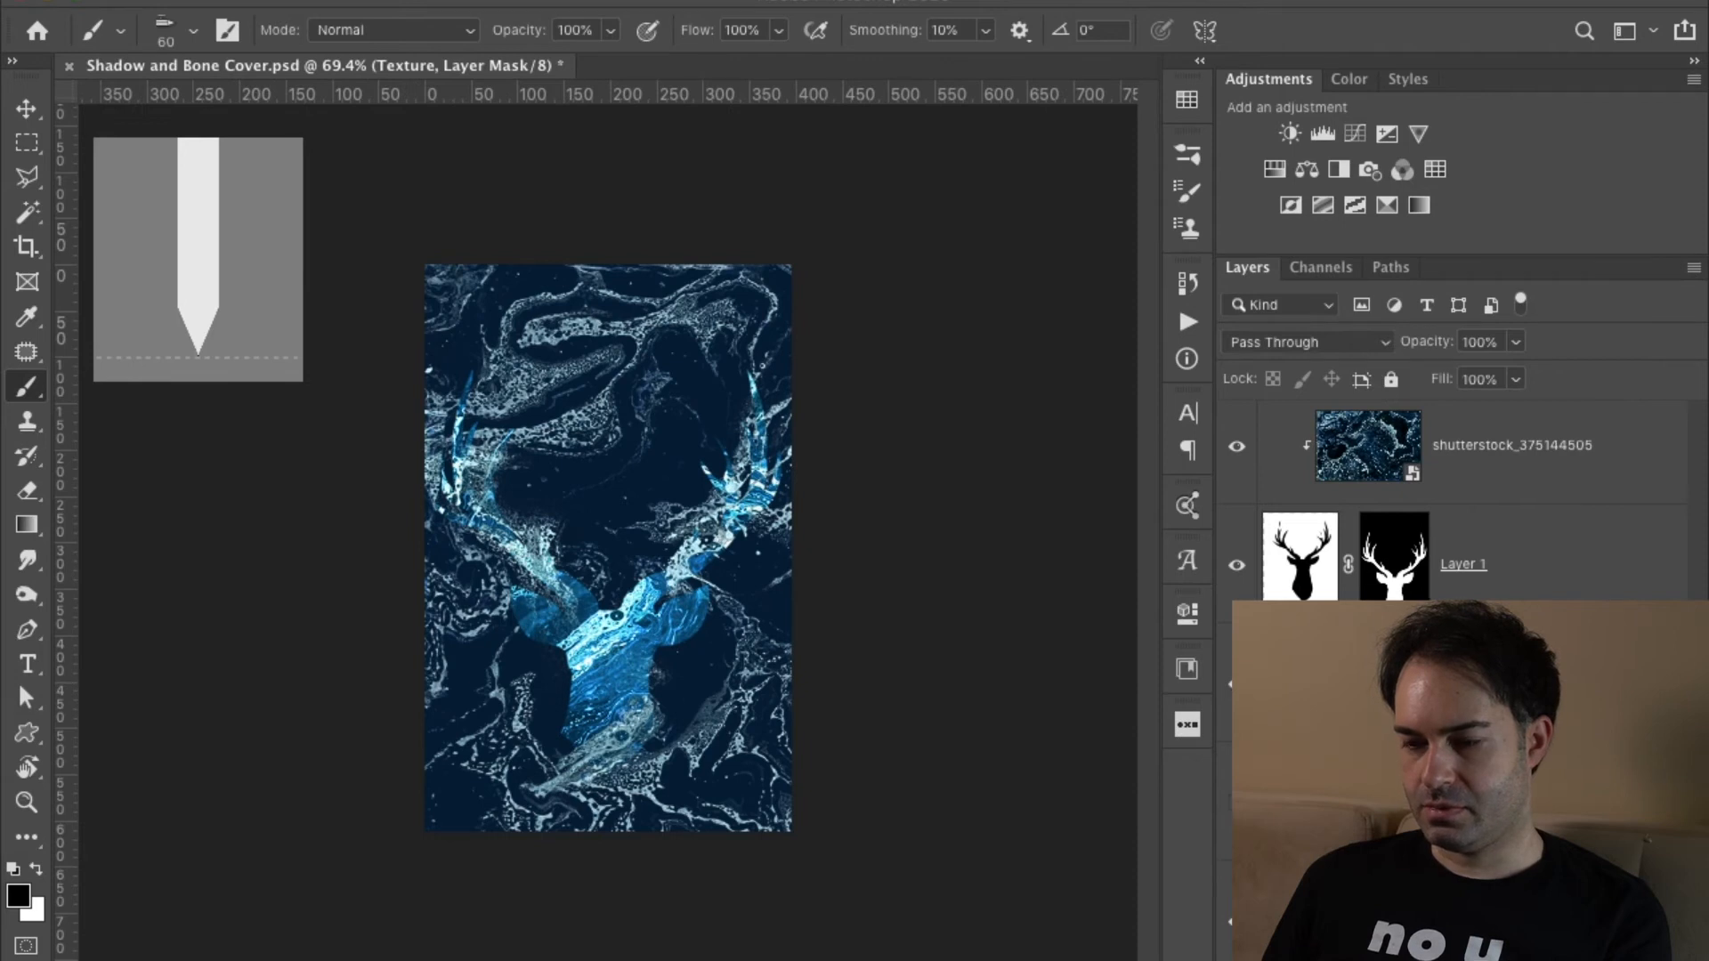
Reposition the full masked veins layer so its swirls spread through the background around the deer.
left_click(1477, 917)
key("v")
left_click_drag(594, 654, 627, 682)
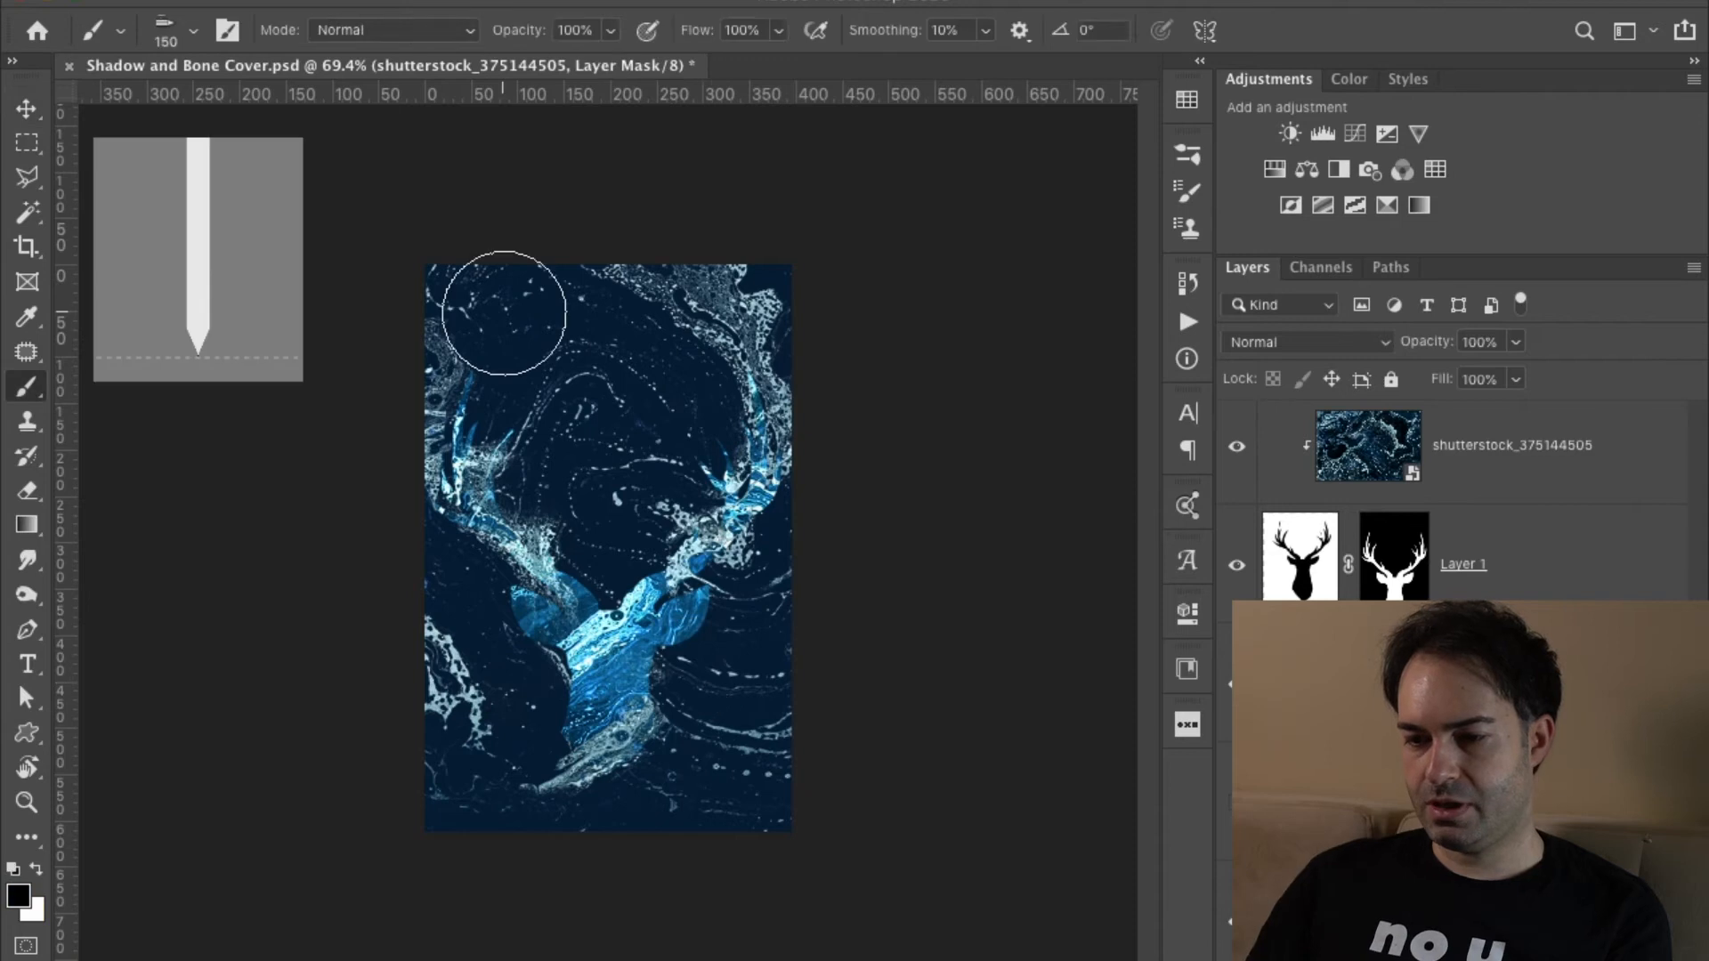
Fade the background veins by painting black on their mask with a 150 px brush, lowering its opacity to 60%.
mouse_move(509, 314)
left_mouse_down()
mouse_move(616, 307)
mouse_move(685, 337)
mouse_move(709, 403)
left_mouse_up()
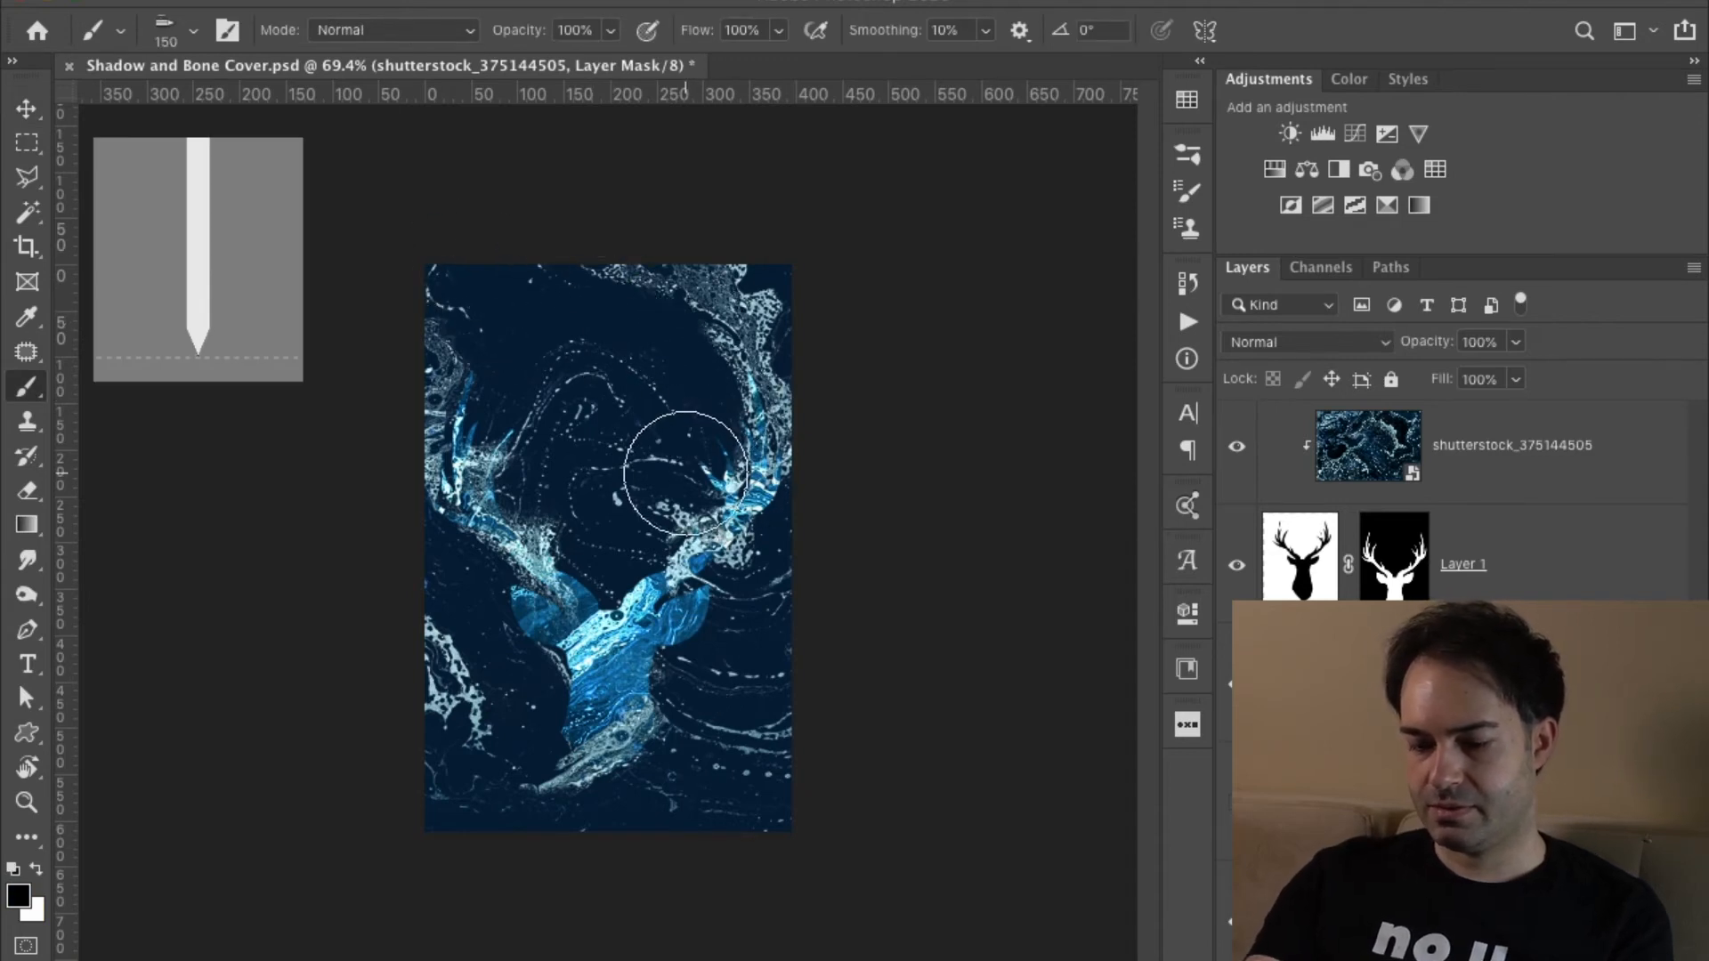
key("6")
mouse_move(716, 336)
left_mouse_down()
mouse_move(686, 275)
mouse_move(591, 259)
mouse_move(622, 329)
mouse_move(640, 280)
mouse_move(744, 361)
mouse_move(678, 314)
left_mouse_up()
mouse_move(659, 415)
left_mouse_down()
mouse_move(668, 677)
mouse_move(617, 496)
mouse_move(445, 326)
mouse_move(401, 326)
mouse_move(389, 401)
left_mouse_up()
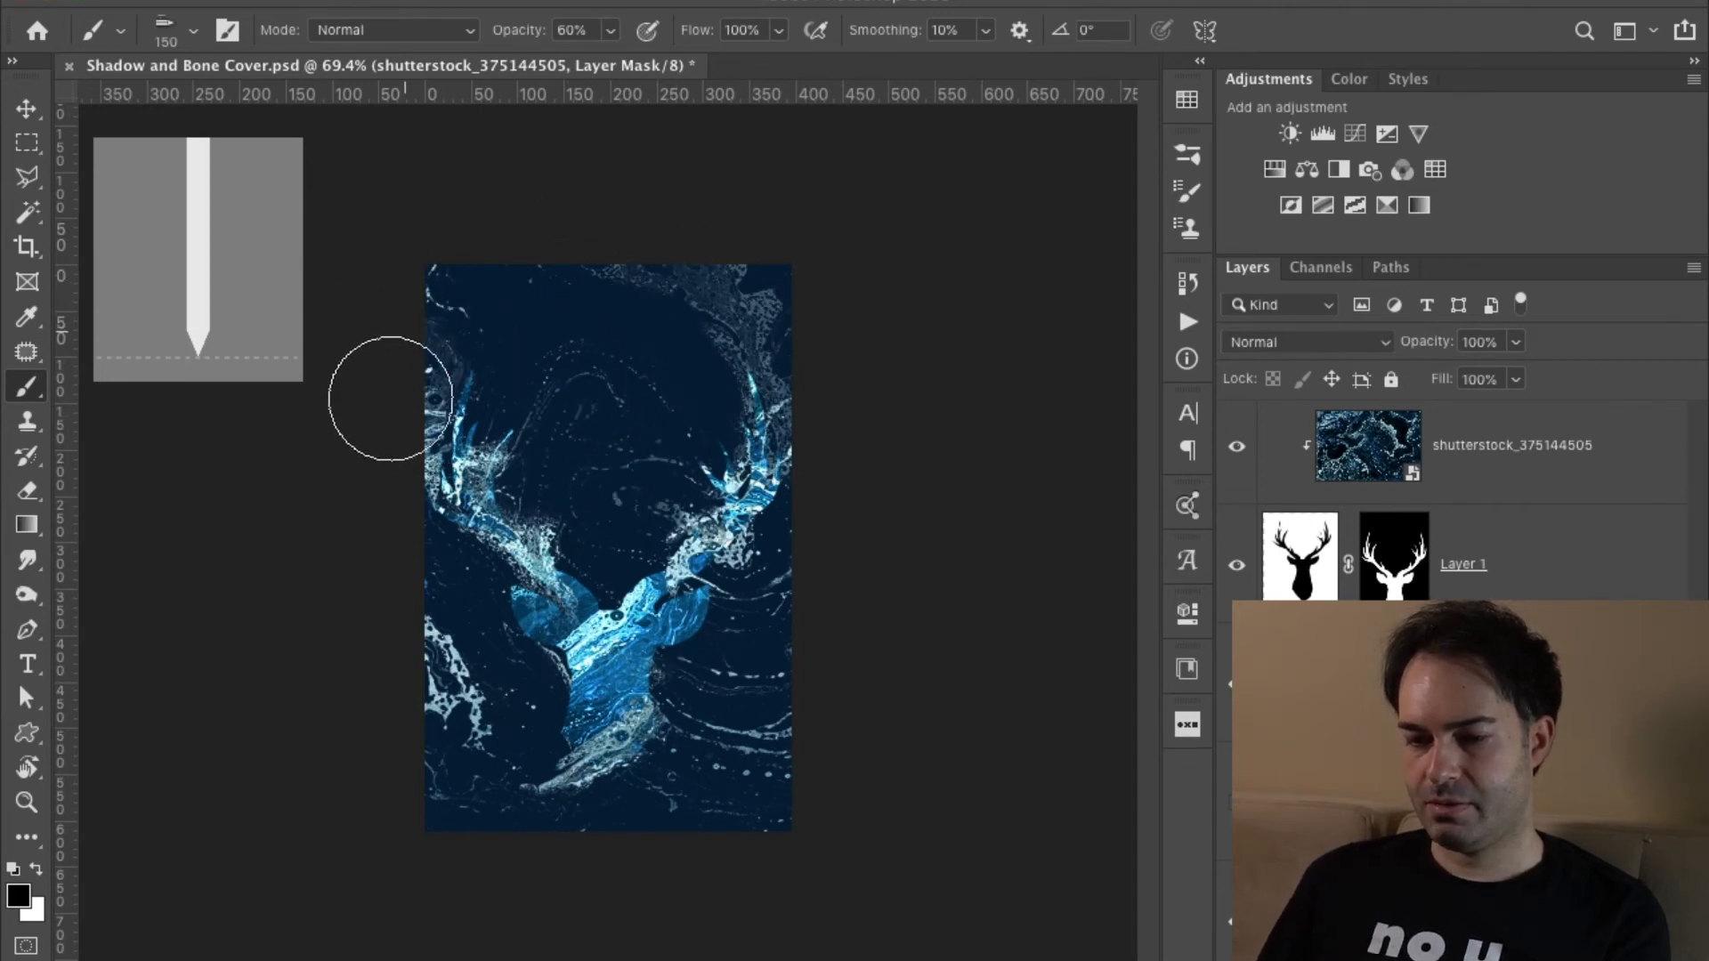
left_click_drag(442, 637, 548, 766)
left_click_drag(761, 774, 753, 648)
mouse_move(465, 749)
left_mouse_down()
mouse_move(542, 844)
mouse_move(414, 812)
left_mouse_up()
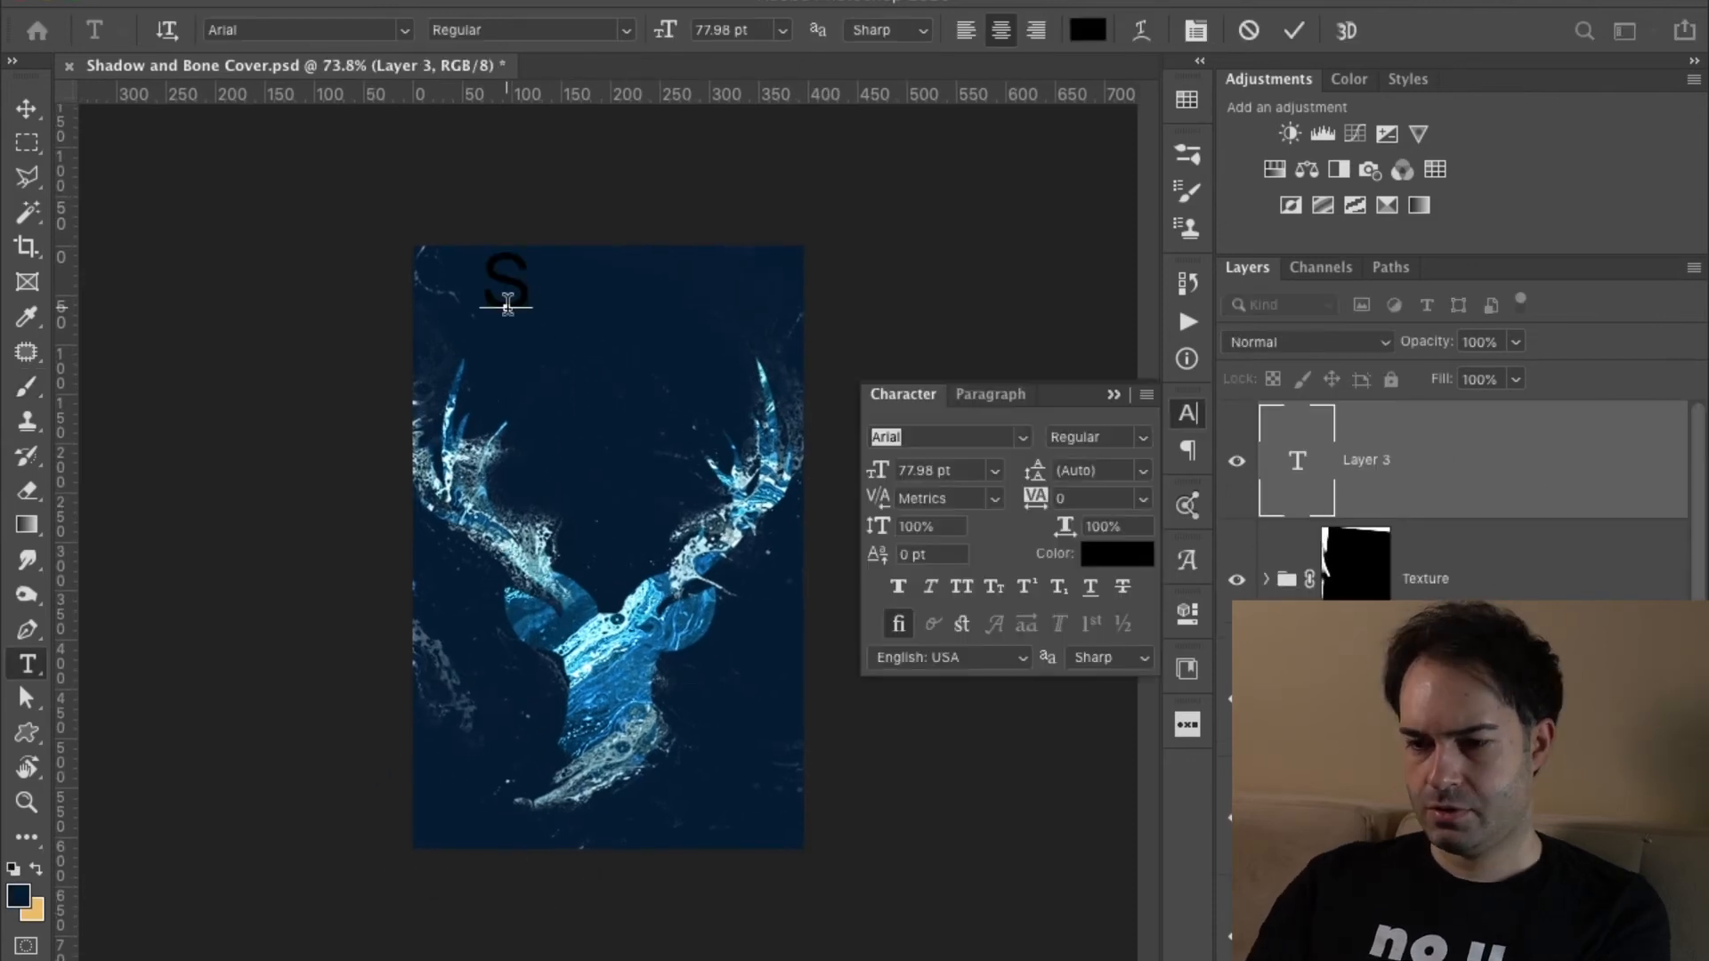
Add separate Arial text layers reading "Shadow", "and" and "Bone" down the cover, and select all three.
type("hadow")
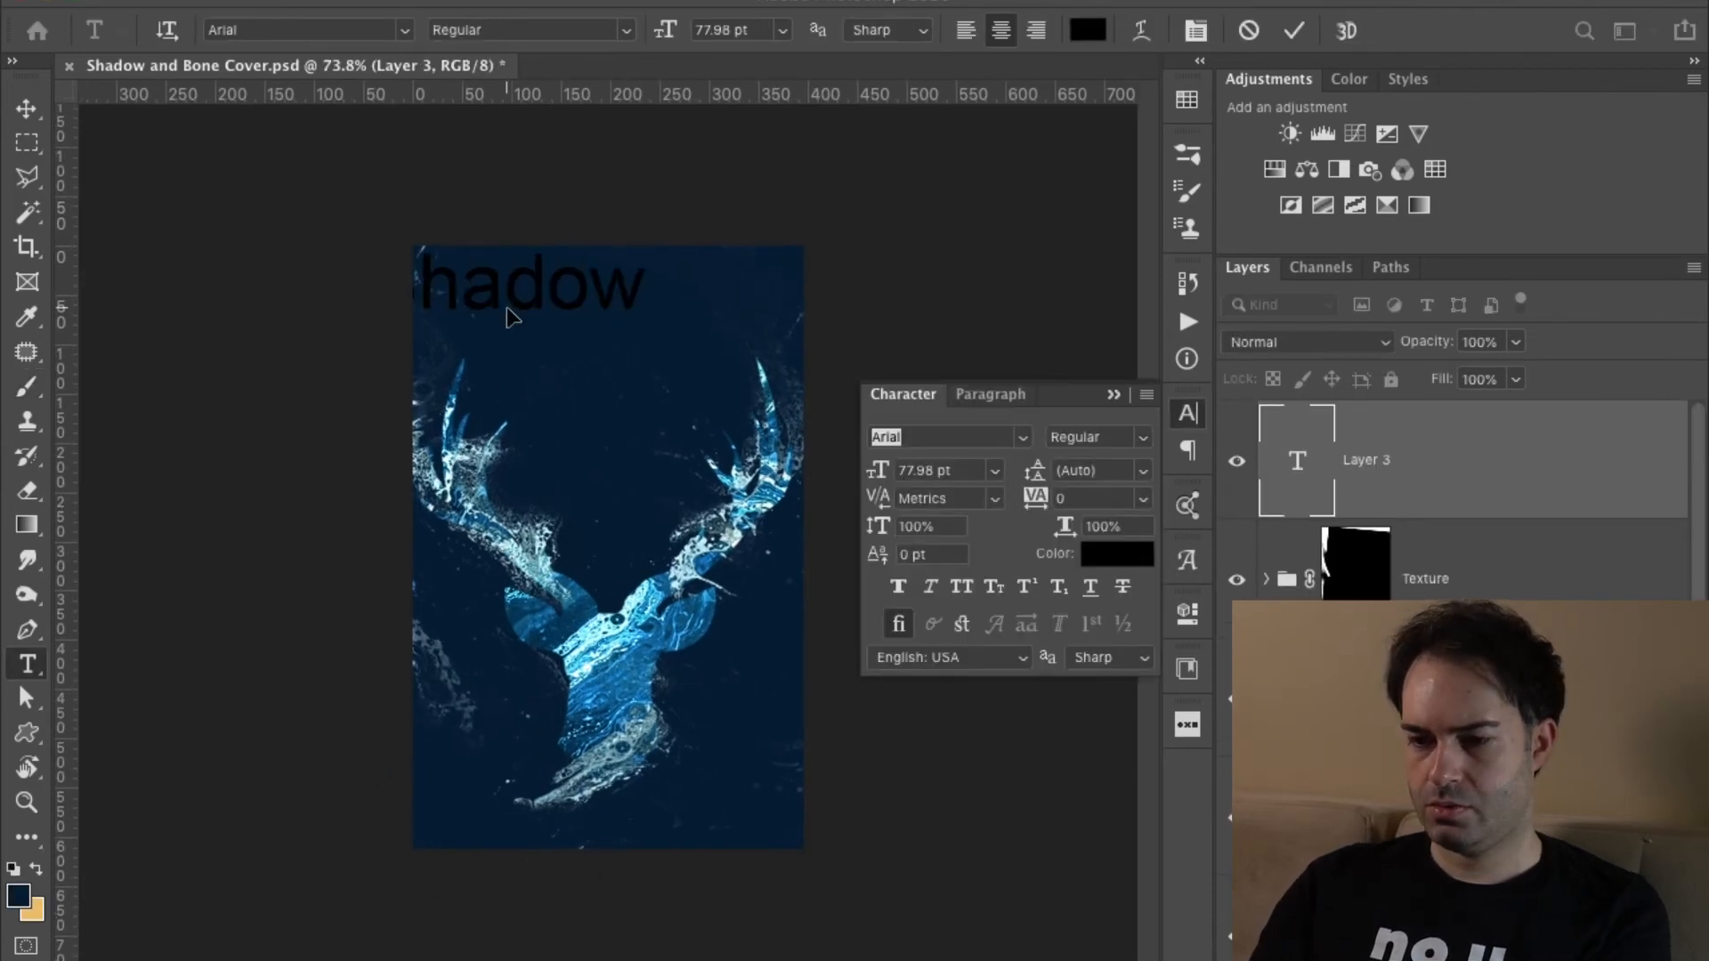
key("super+Return")
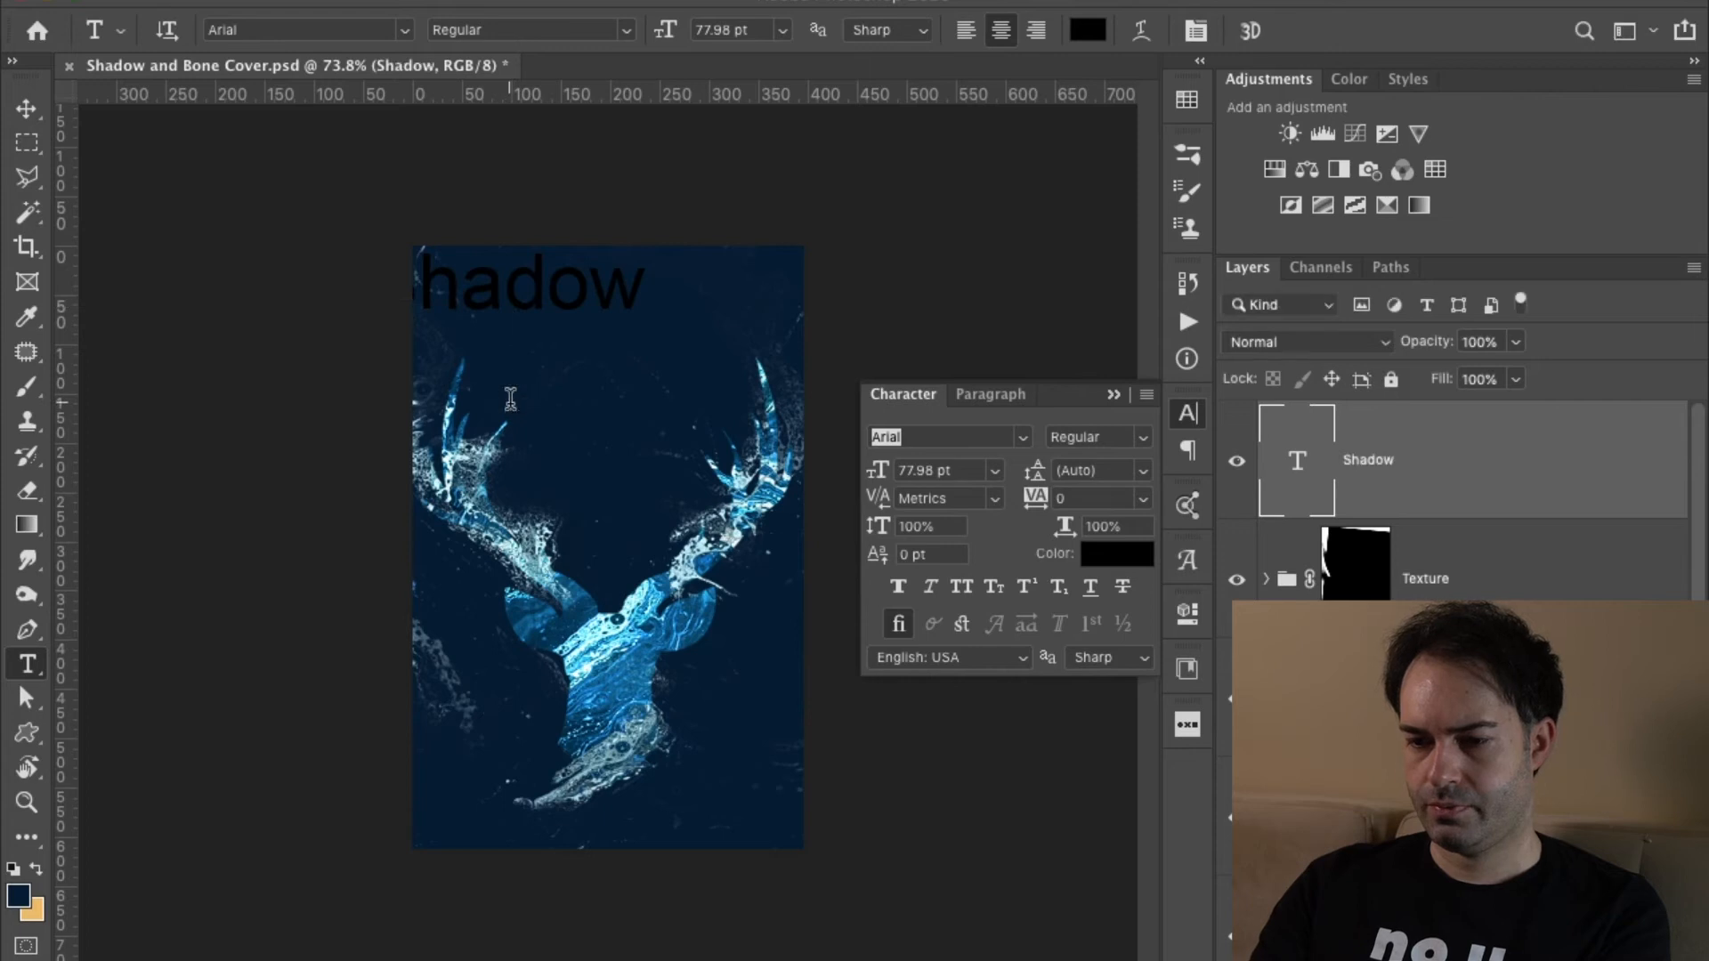
left_click(510, 398)
type("and")
key("super+Return")
left_click(561, 537)
type("Bone")
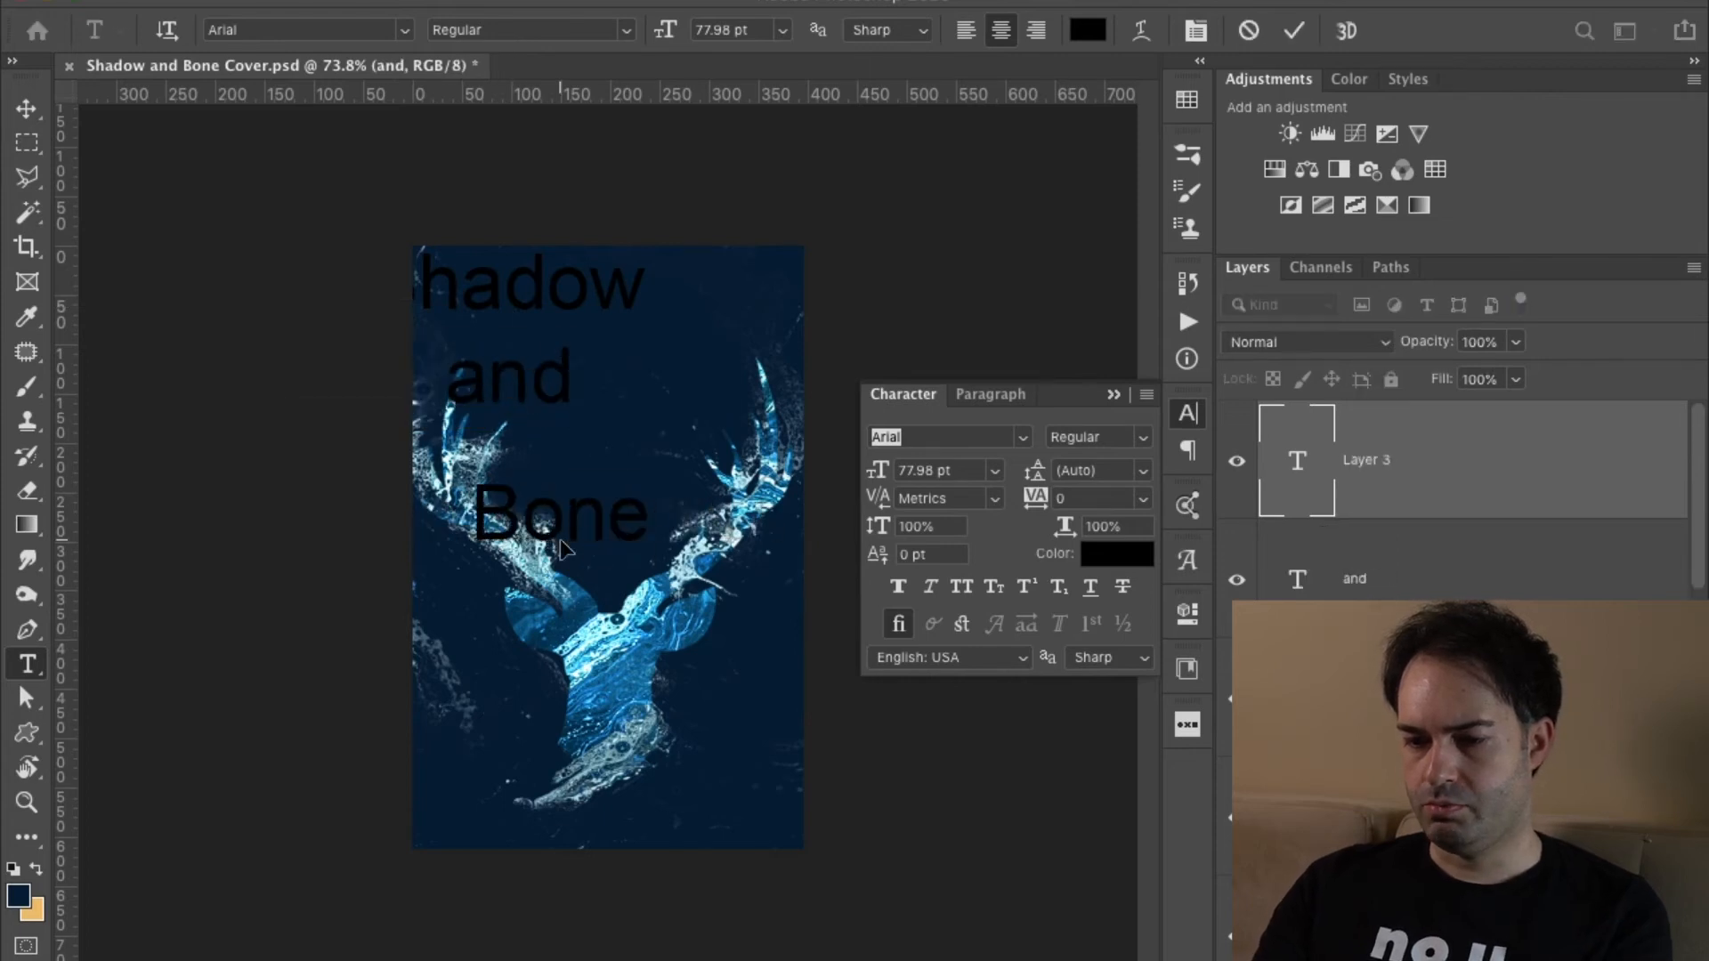
key("super+Return")
left_click(1370, 697, "shift")
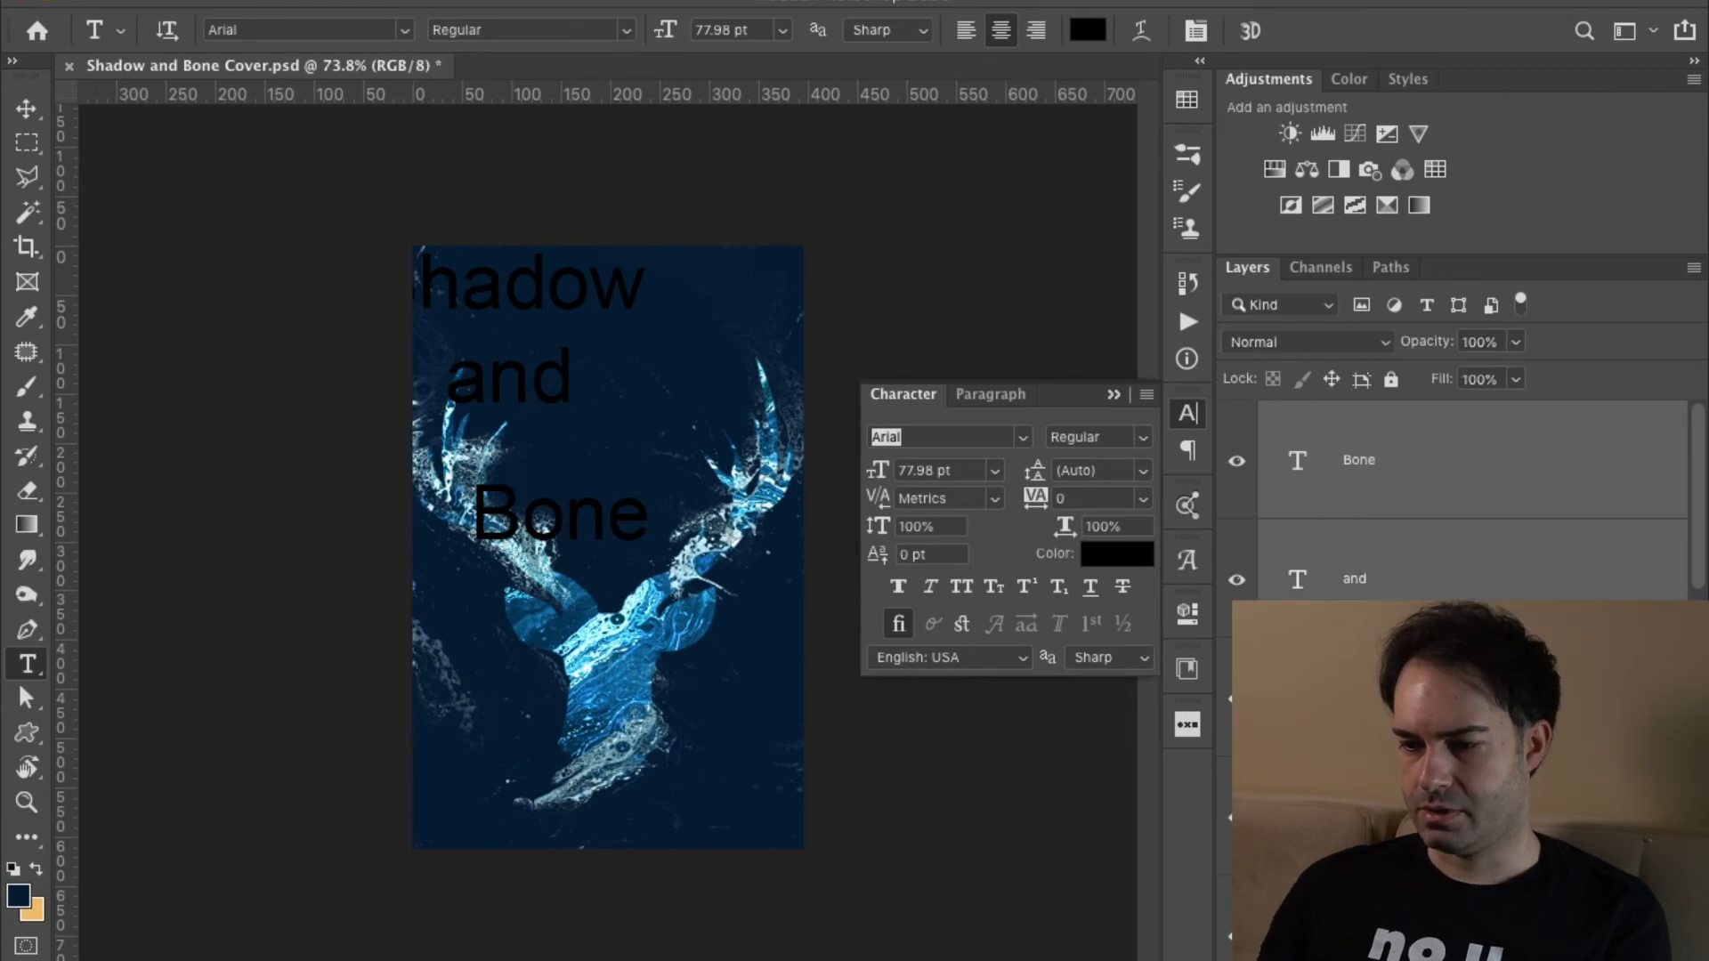
Recolour the three title text layers with the gold background swatch and set their font to LHFEncoreRegular.
left_click(1130, 559)
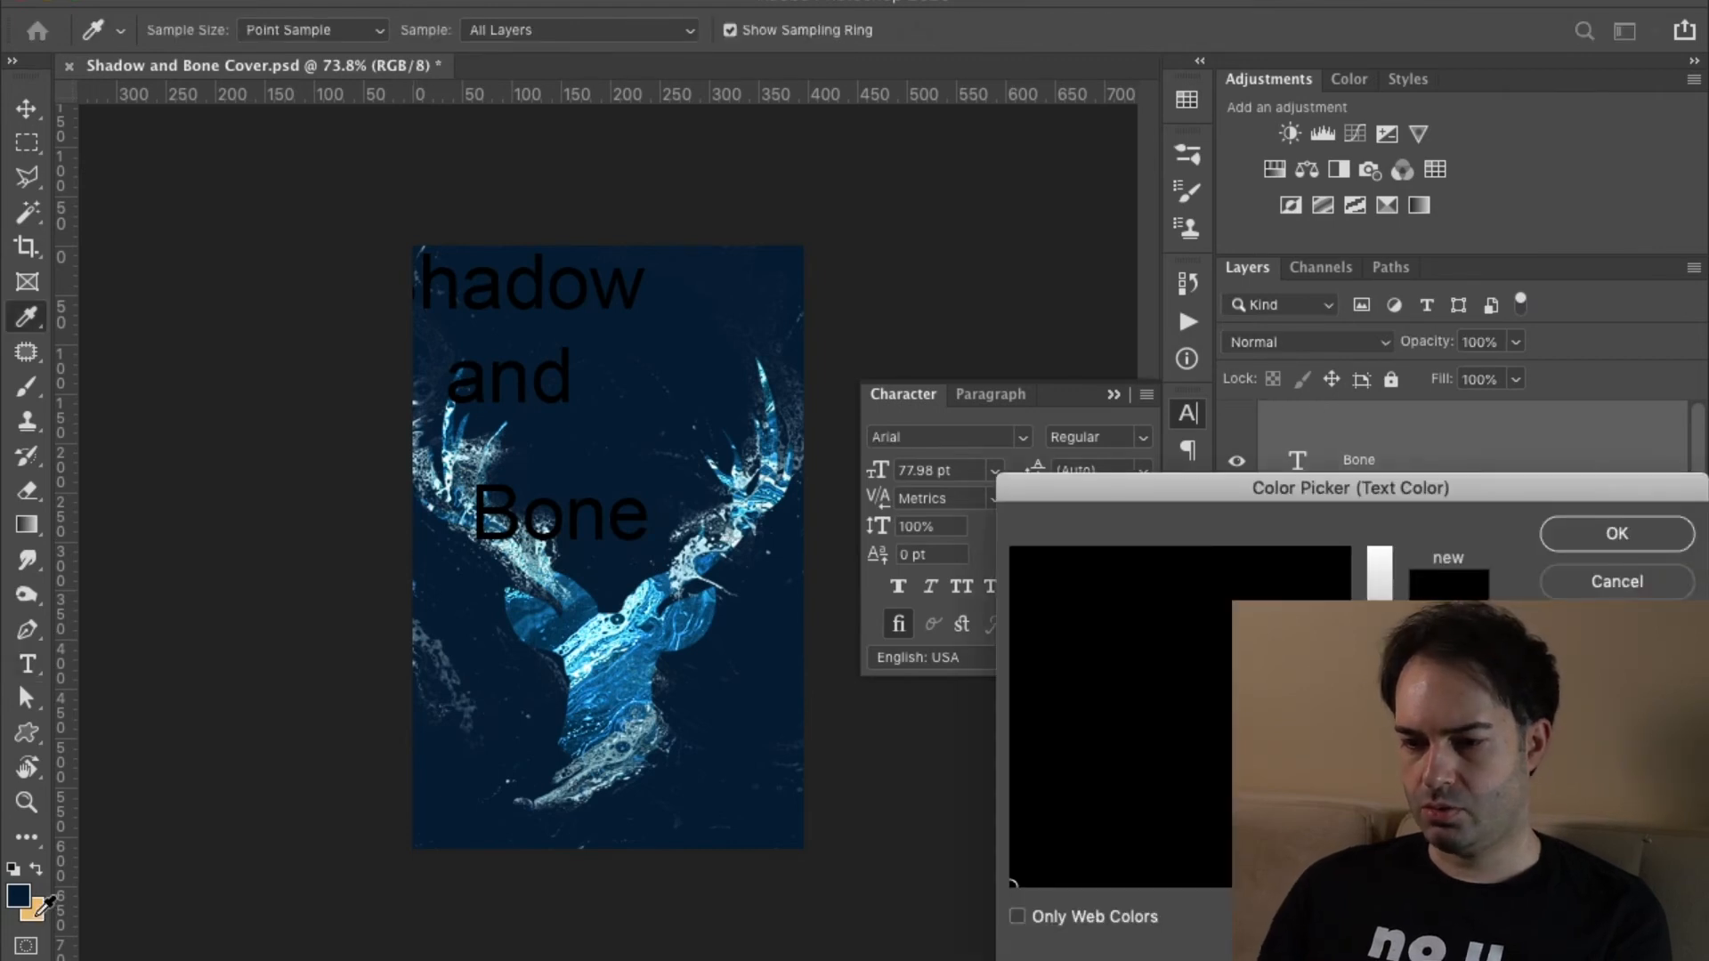
left_click(37, 912)
key("Return")
left_click(945, 437)
type("lhf")
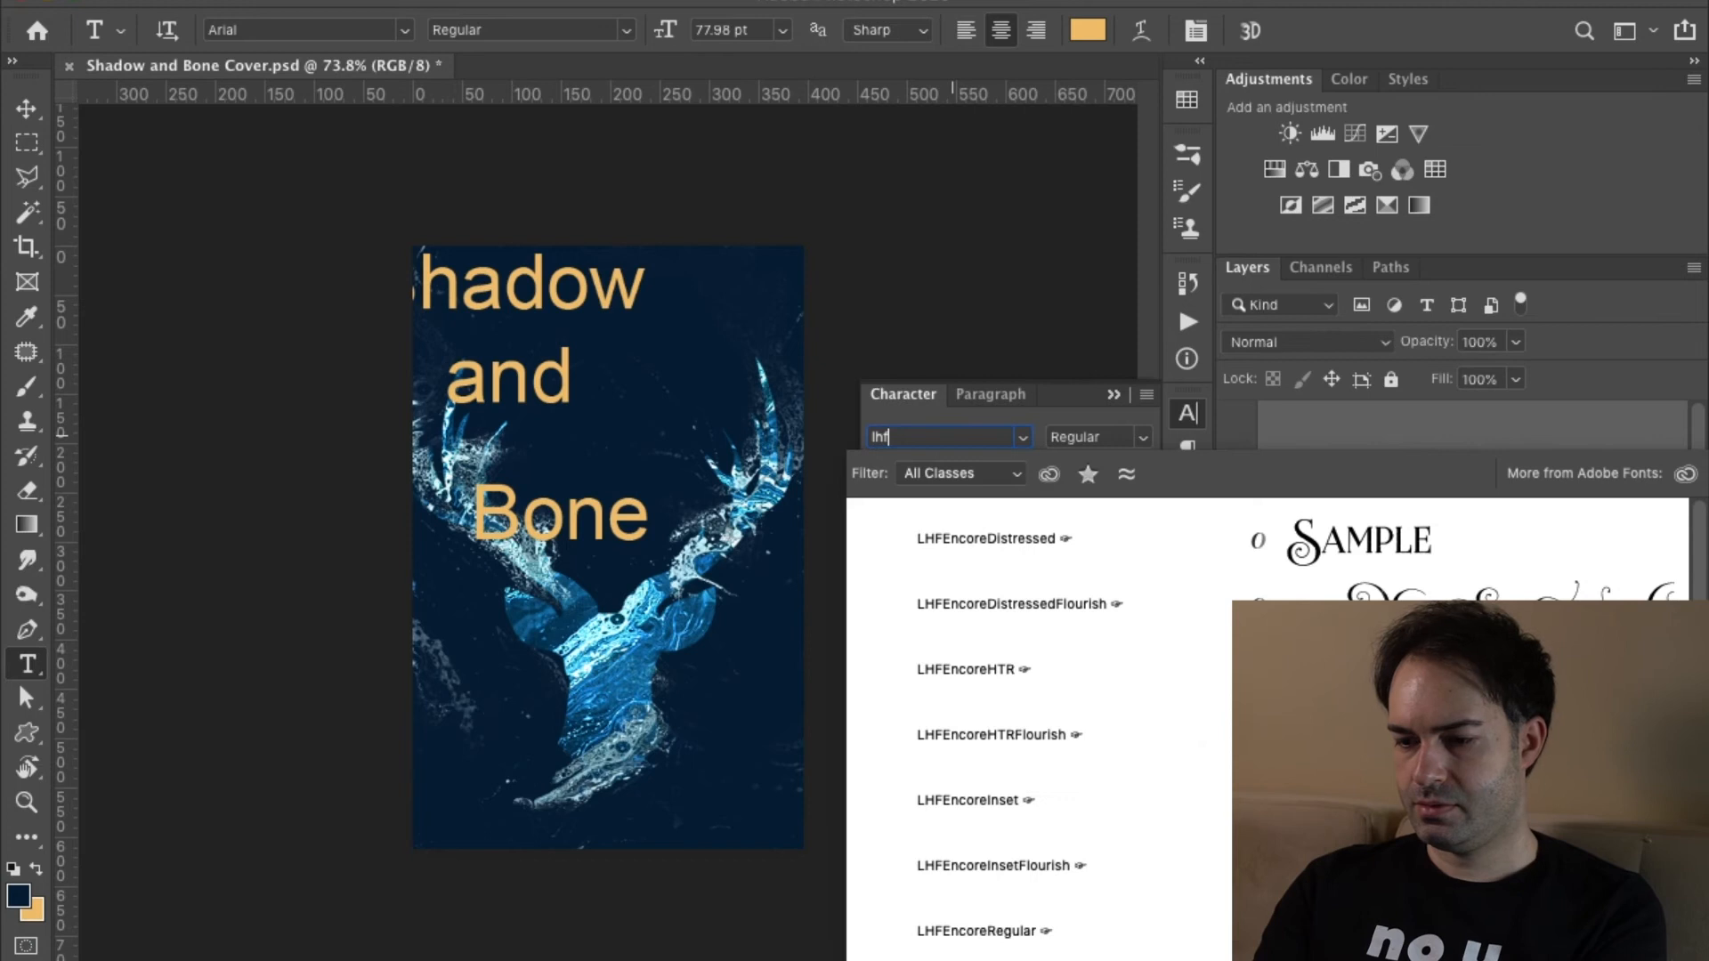
key("Down")
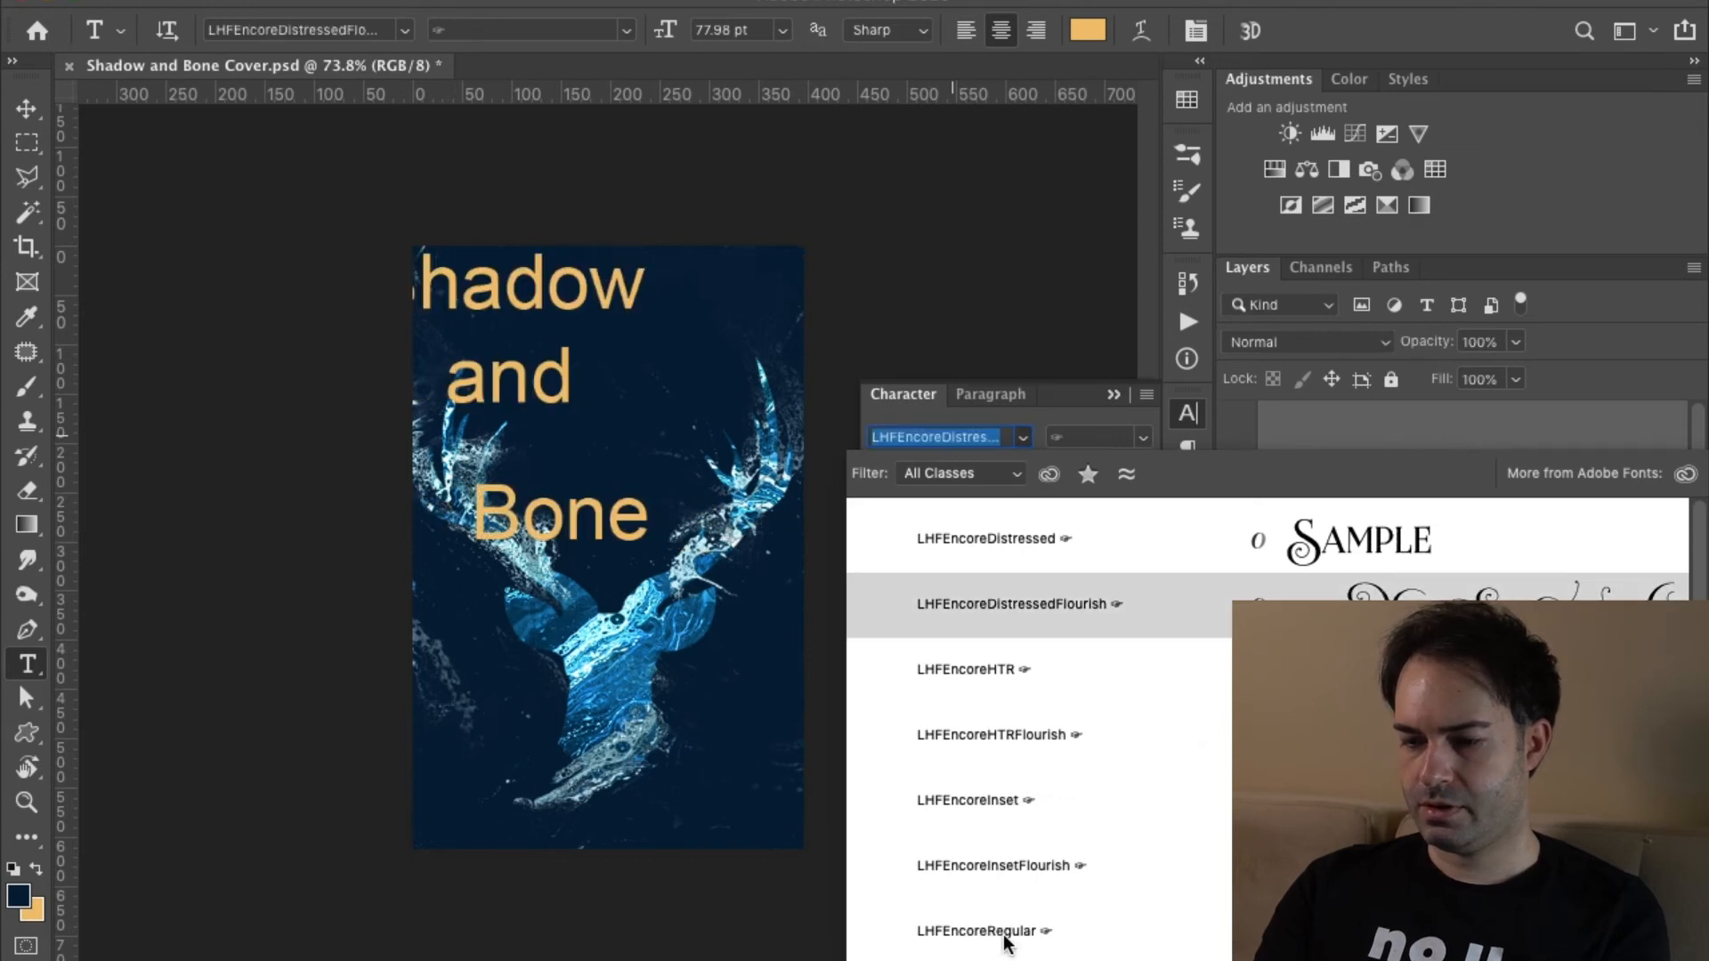
left_click(1005, 931)
Centre the three title words on each other and on the cover, and scale "and" down to about 40.5 pt.
key("v")
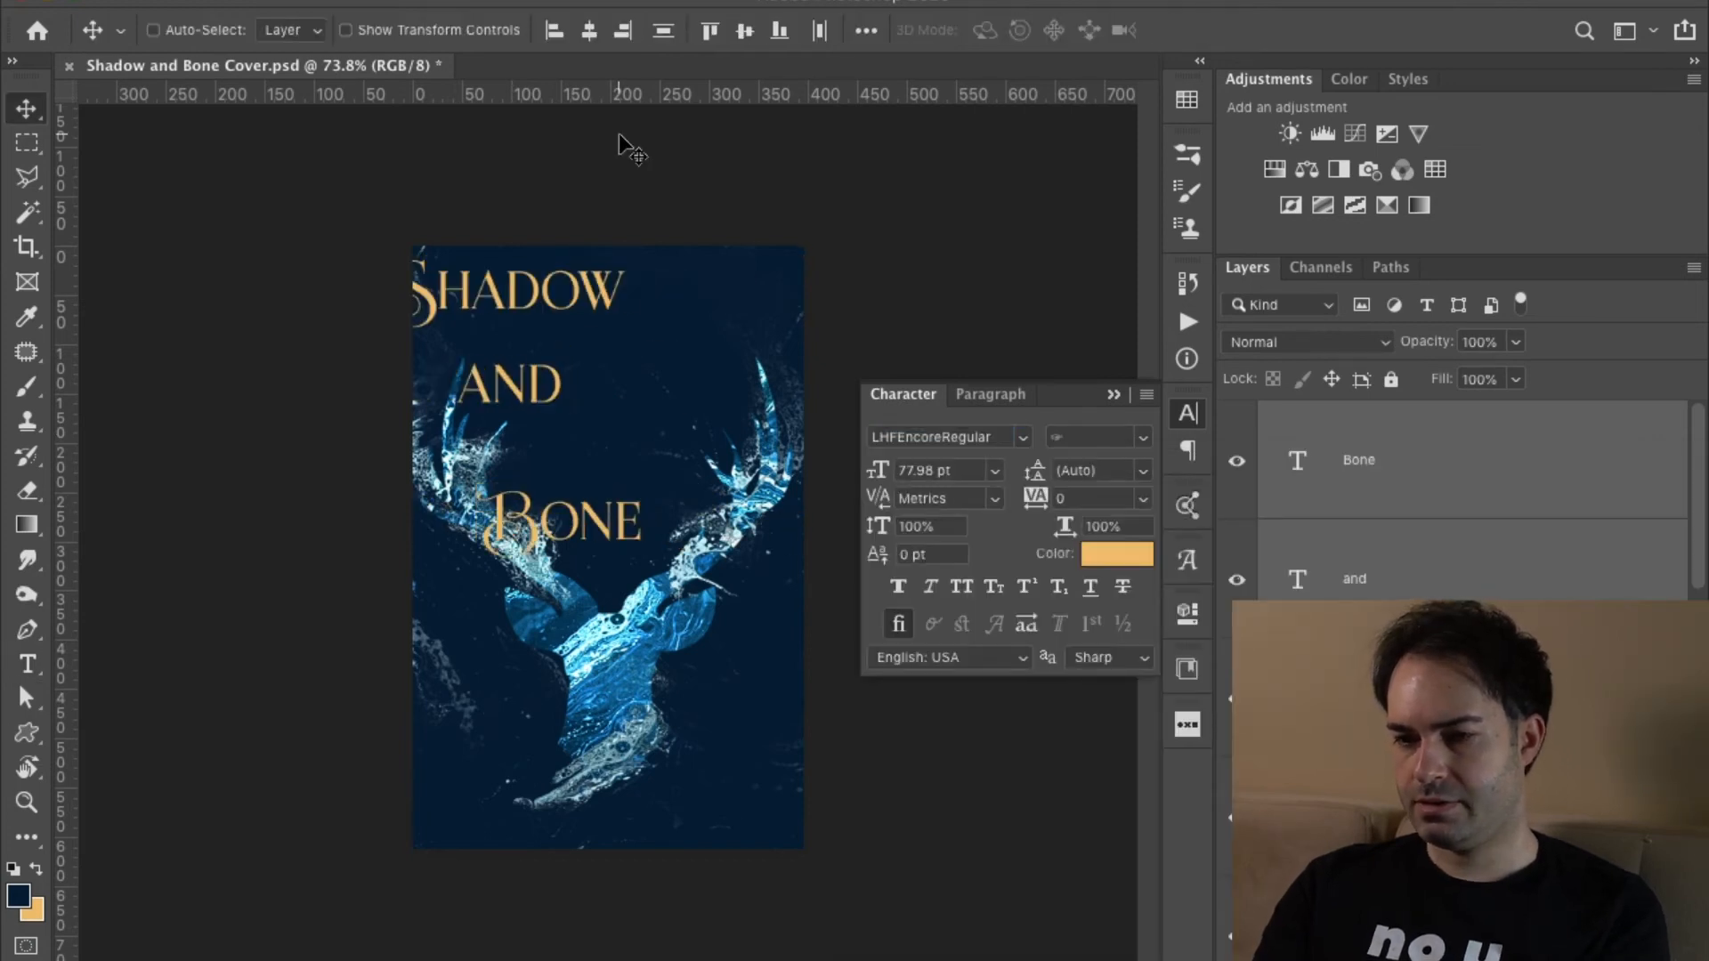
left_click(587, 34)
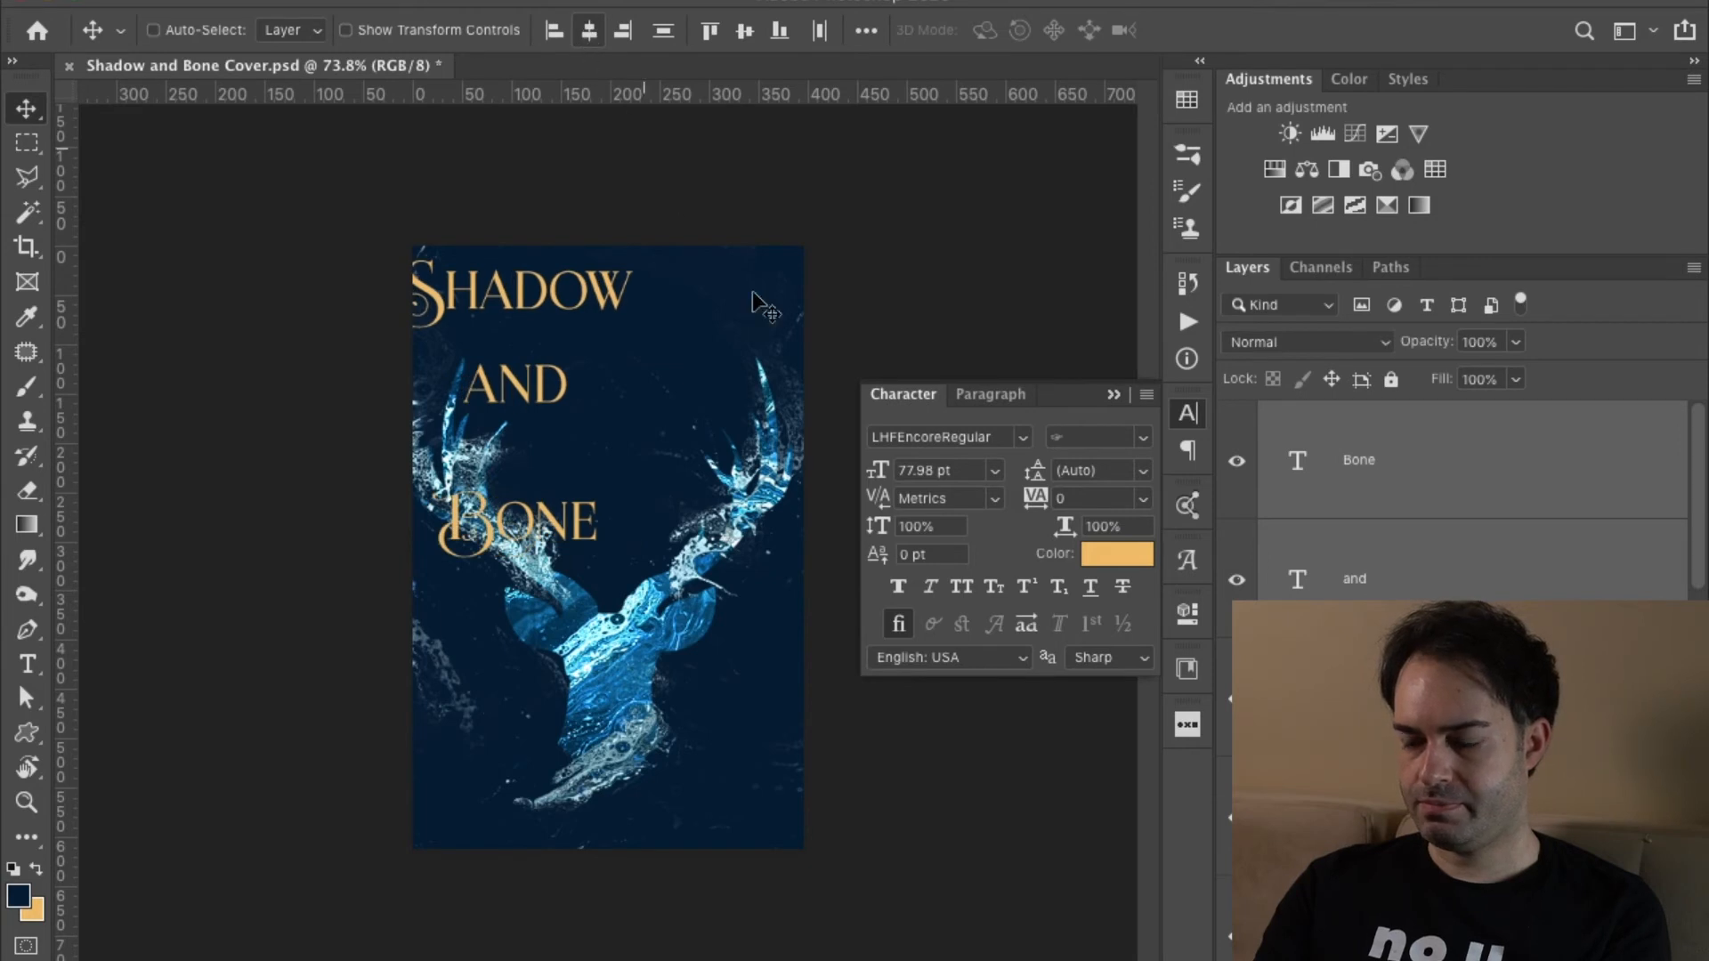
key("ctrl+t")
left_click_drag(544, 441, 578, 425)
key("Return")
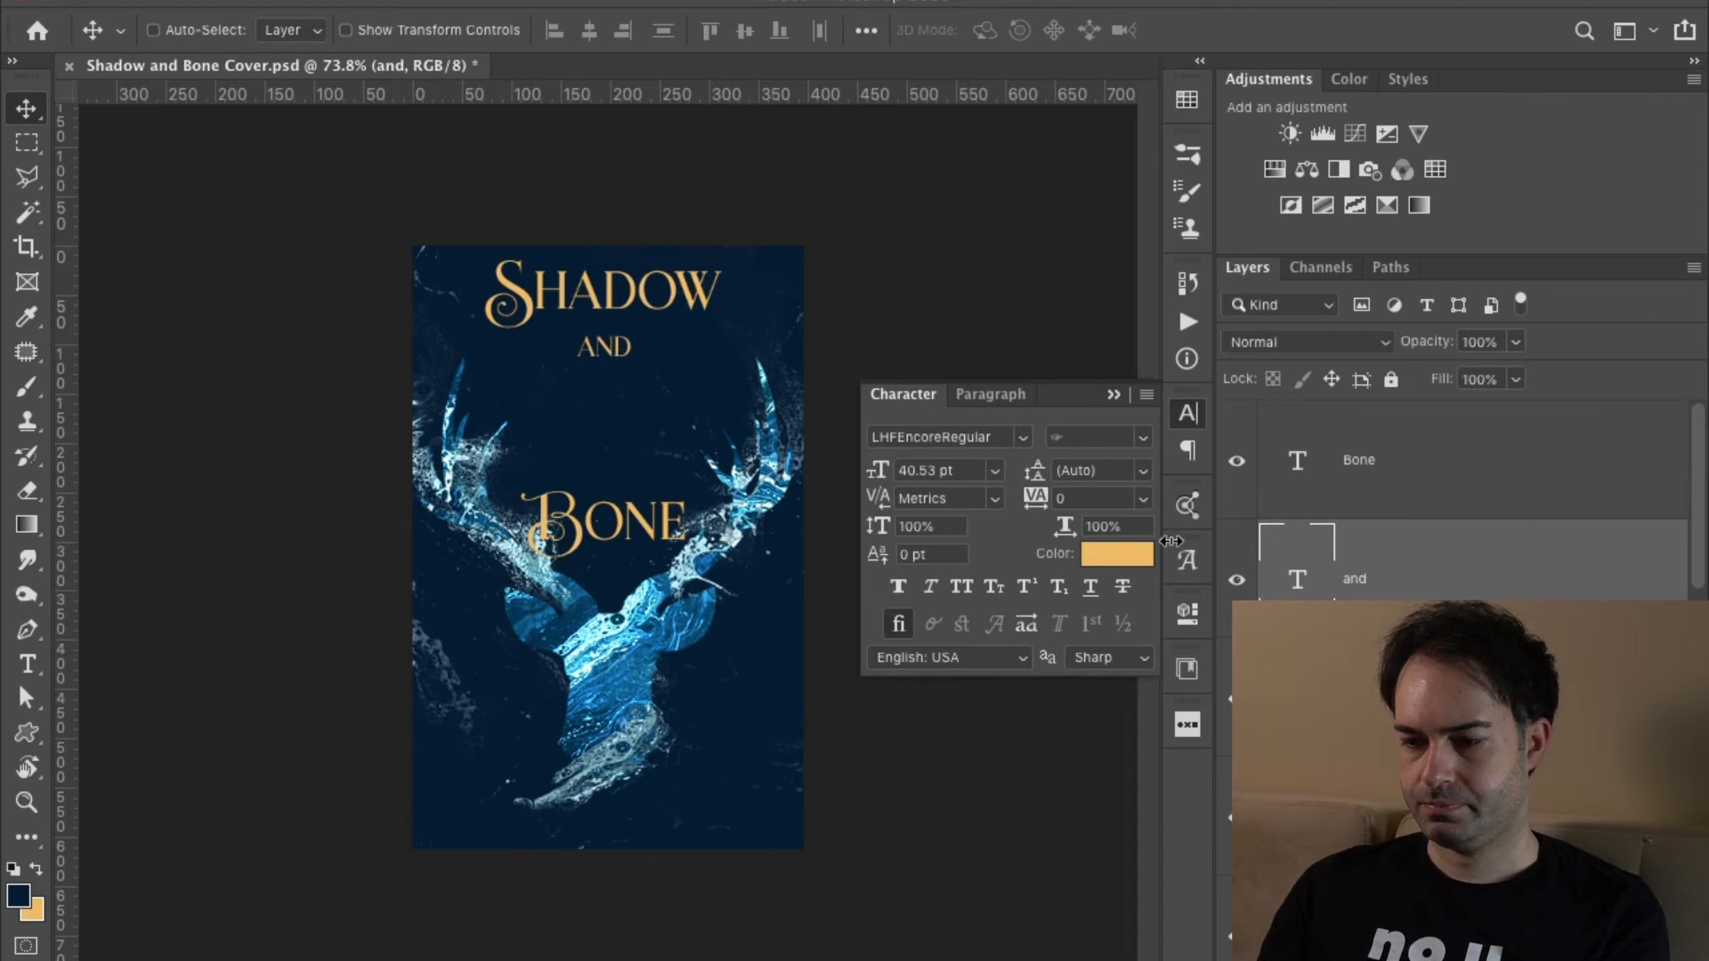
Move "Bone" up to just below "and", and nudge "Shadow" down to tighten the stacked title.
left_click(1405, 478)
key("shift+Up")
key("shift+Up")
key("shift+Up")
key("shift+Up")
key("shift+Up")
key("shift+Up")
key("shift+Up")
key("shift+Up")
key("shift+Up")
key("shift+Up")
key("shift+Up")
key("shift+Up")
key("shift+Up")
key("shift+Up")
key("shift+Up")
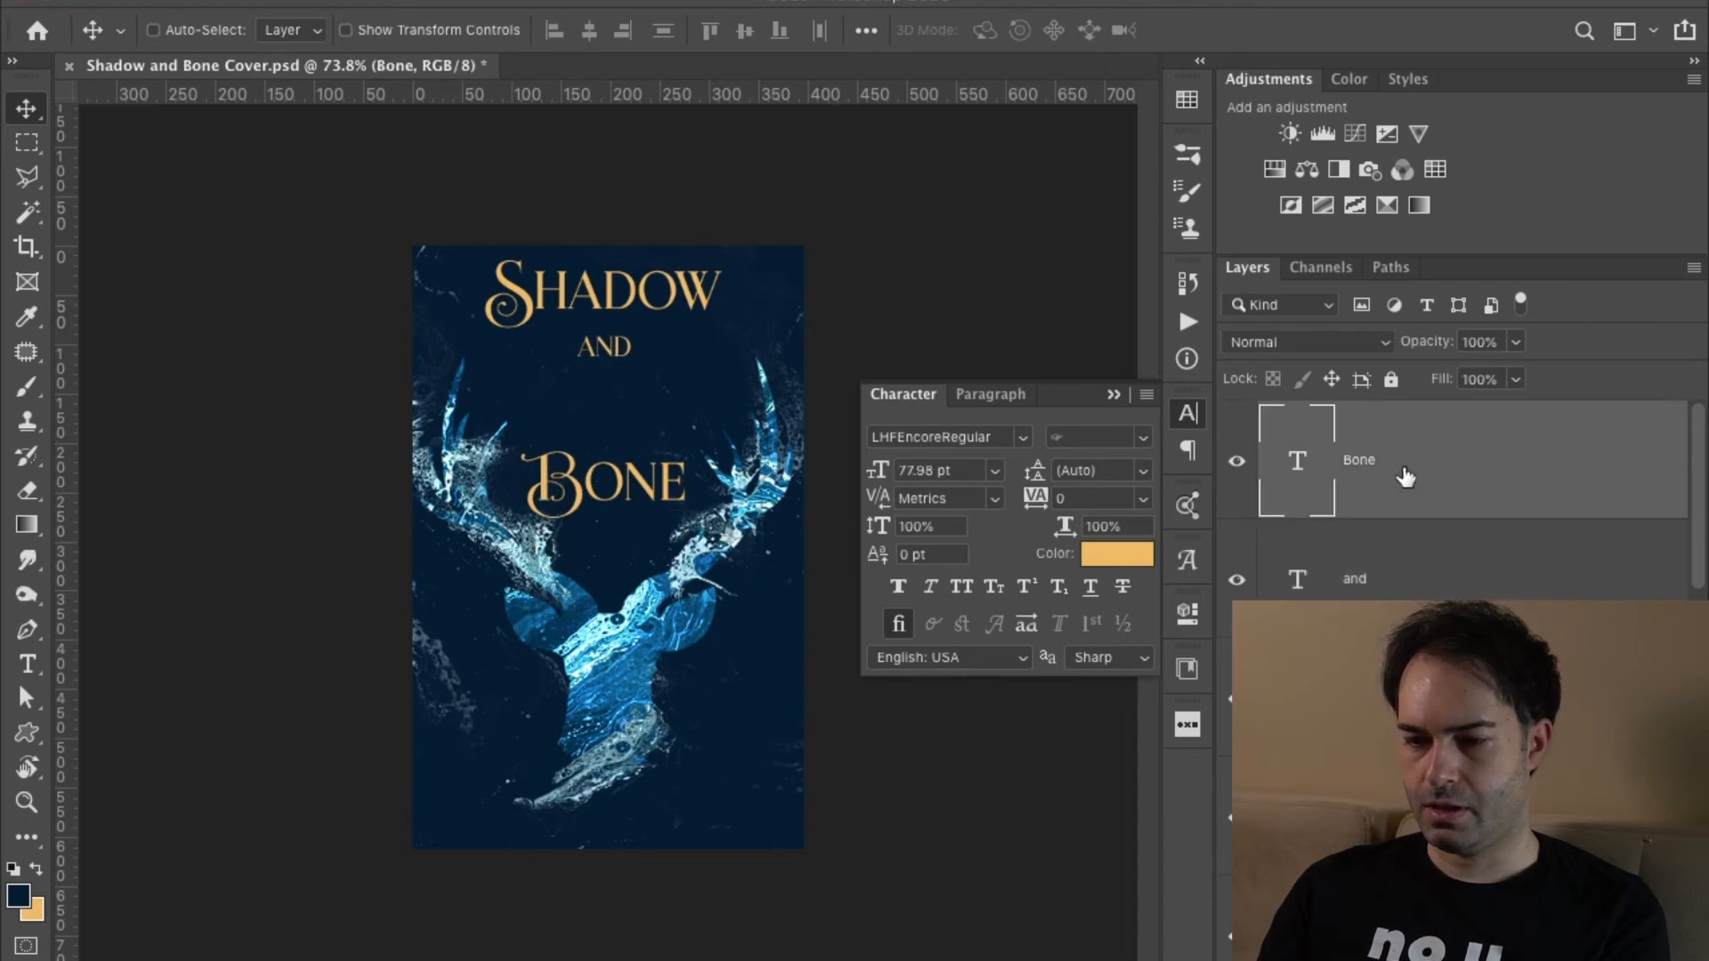
key("shift+Down")
key("shift+Up")
left_click(1405, 698)
key("shift+Down")
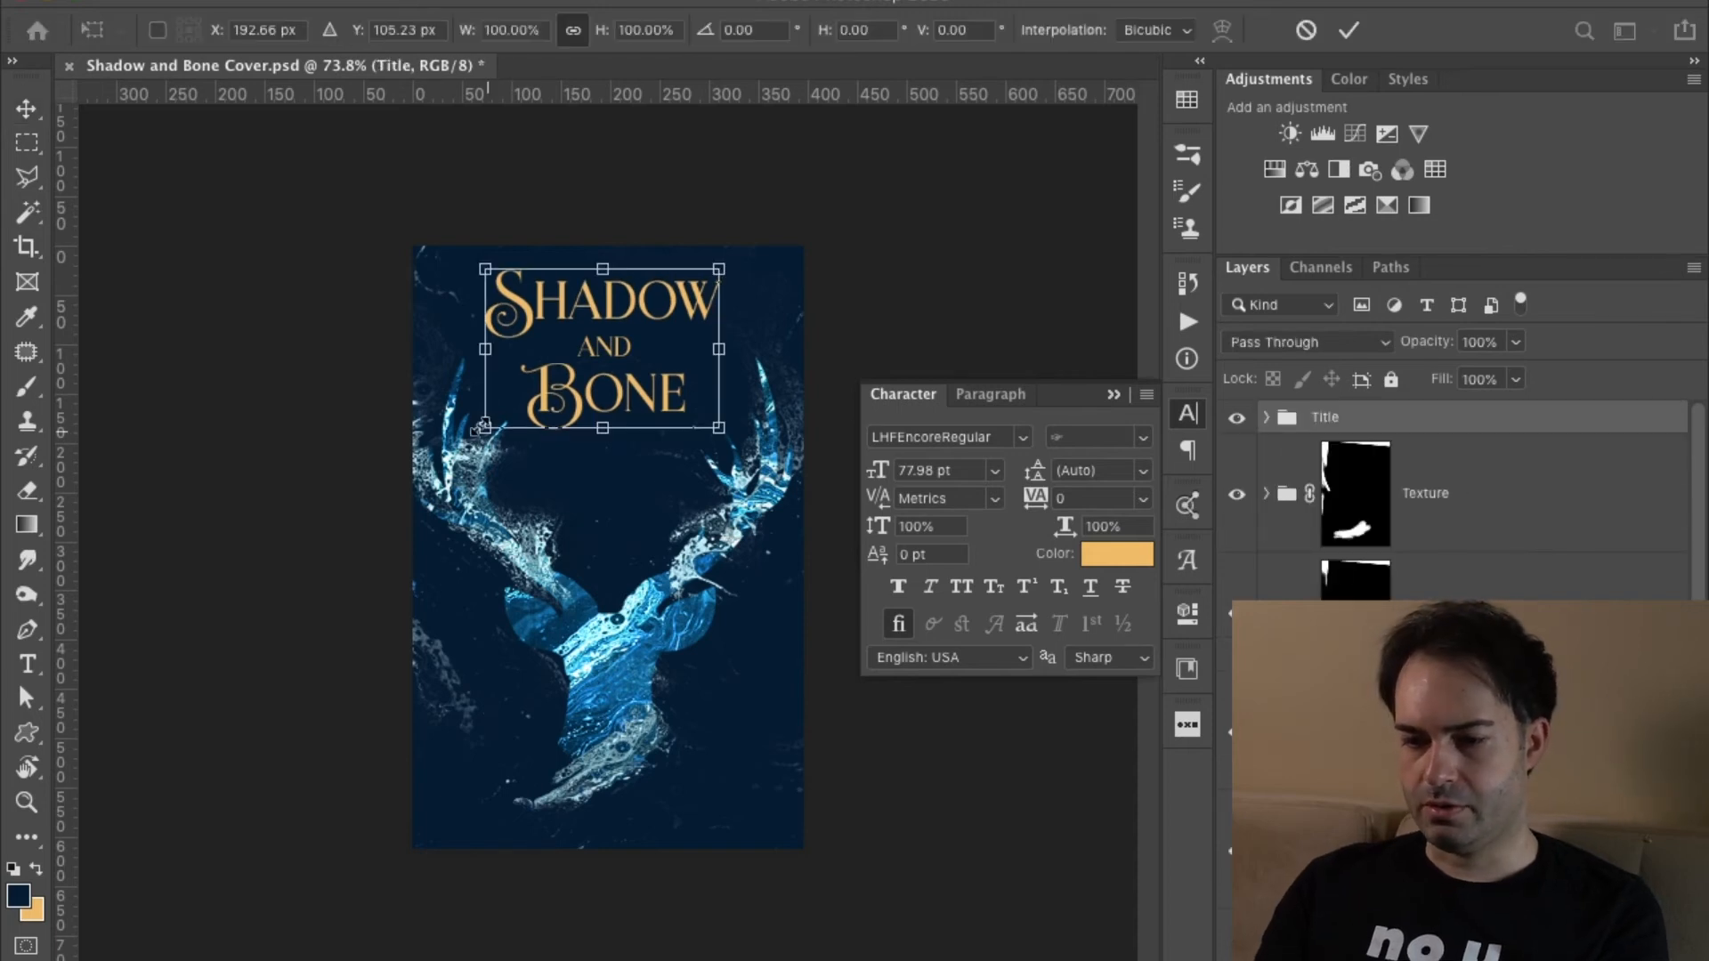
Enlarge the Title group to about 137% and centre it across the upper half of the cover.
left_click_drag(481, 427, 443, 463)
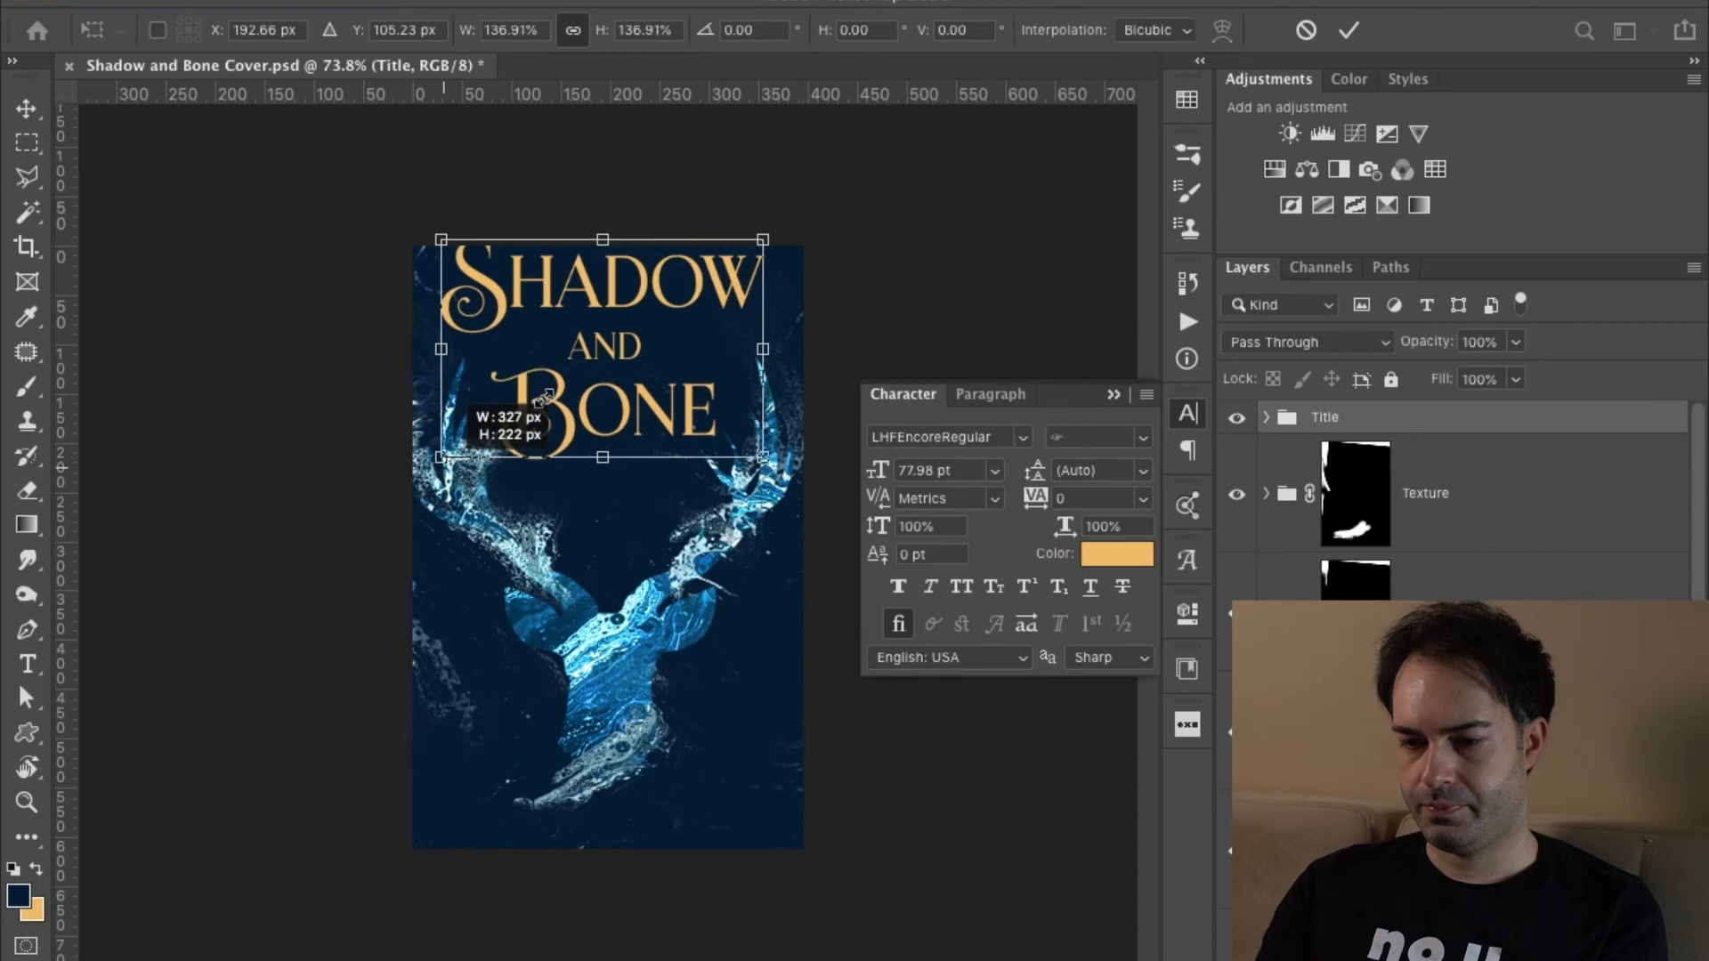
left_click_drag(566, 376, 569, 414)
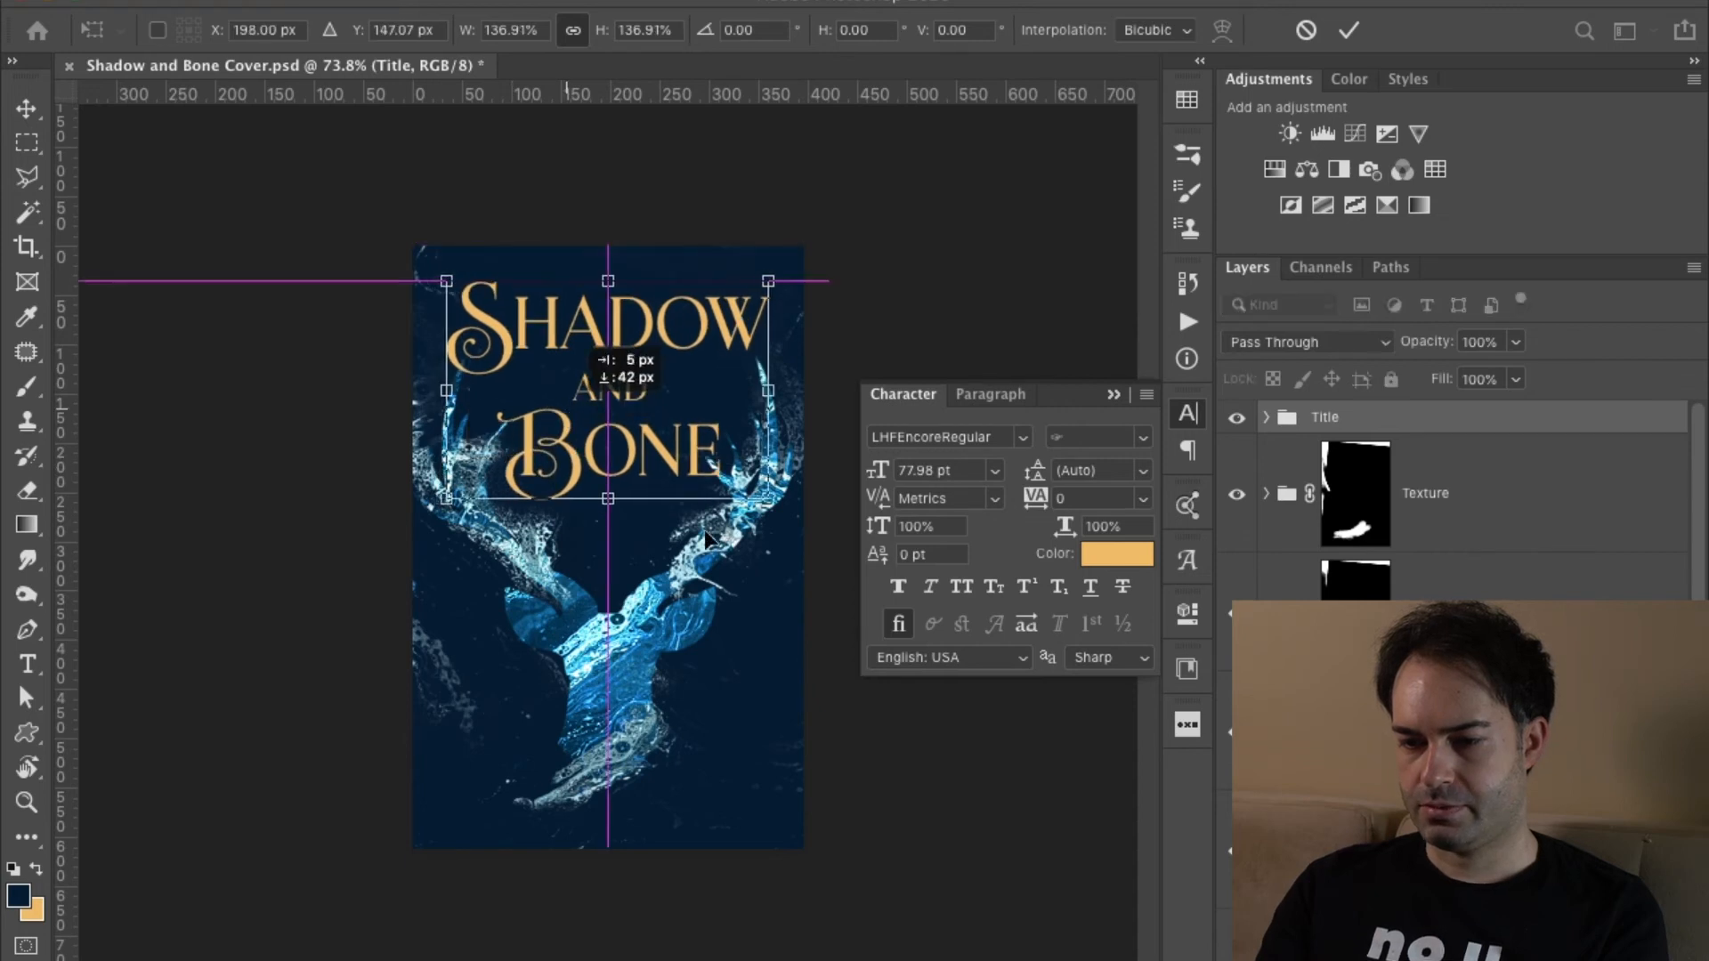
left_click_drag(706, 537, 707, 532)
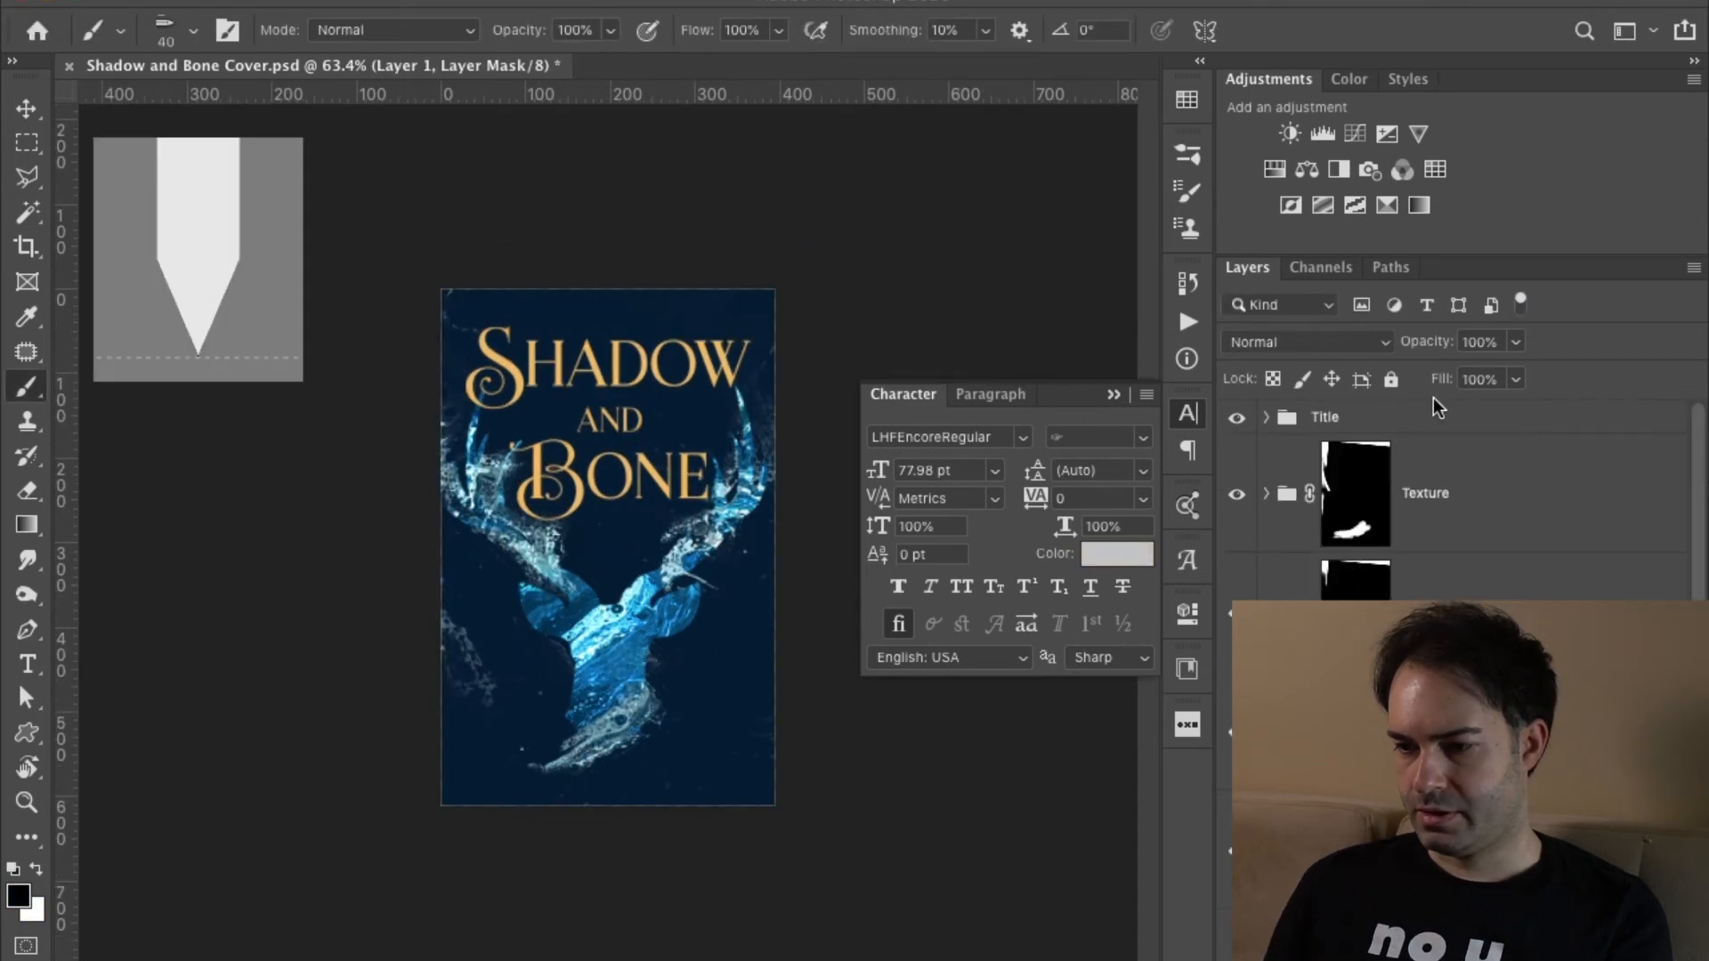
Add a gold LHFEncoreRegular text layer reading "Leigh Bardugo" near the cover's bottom edge, above the Title group.
left_click(1364, 420)
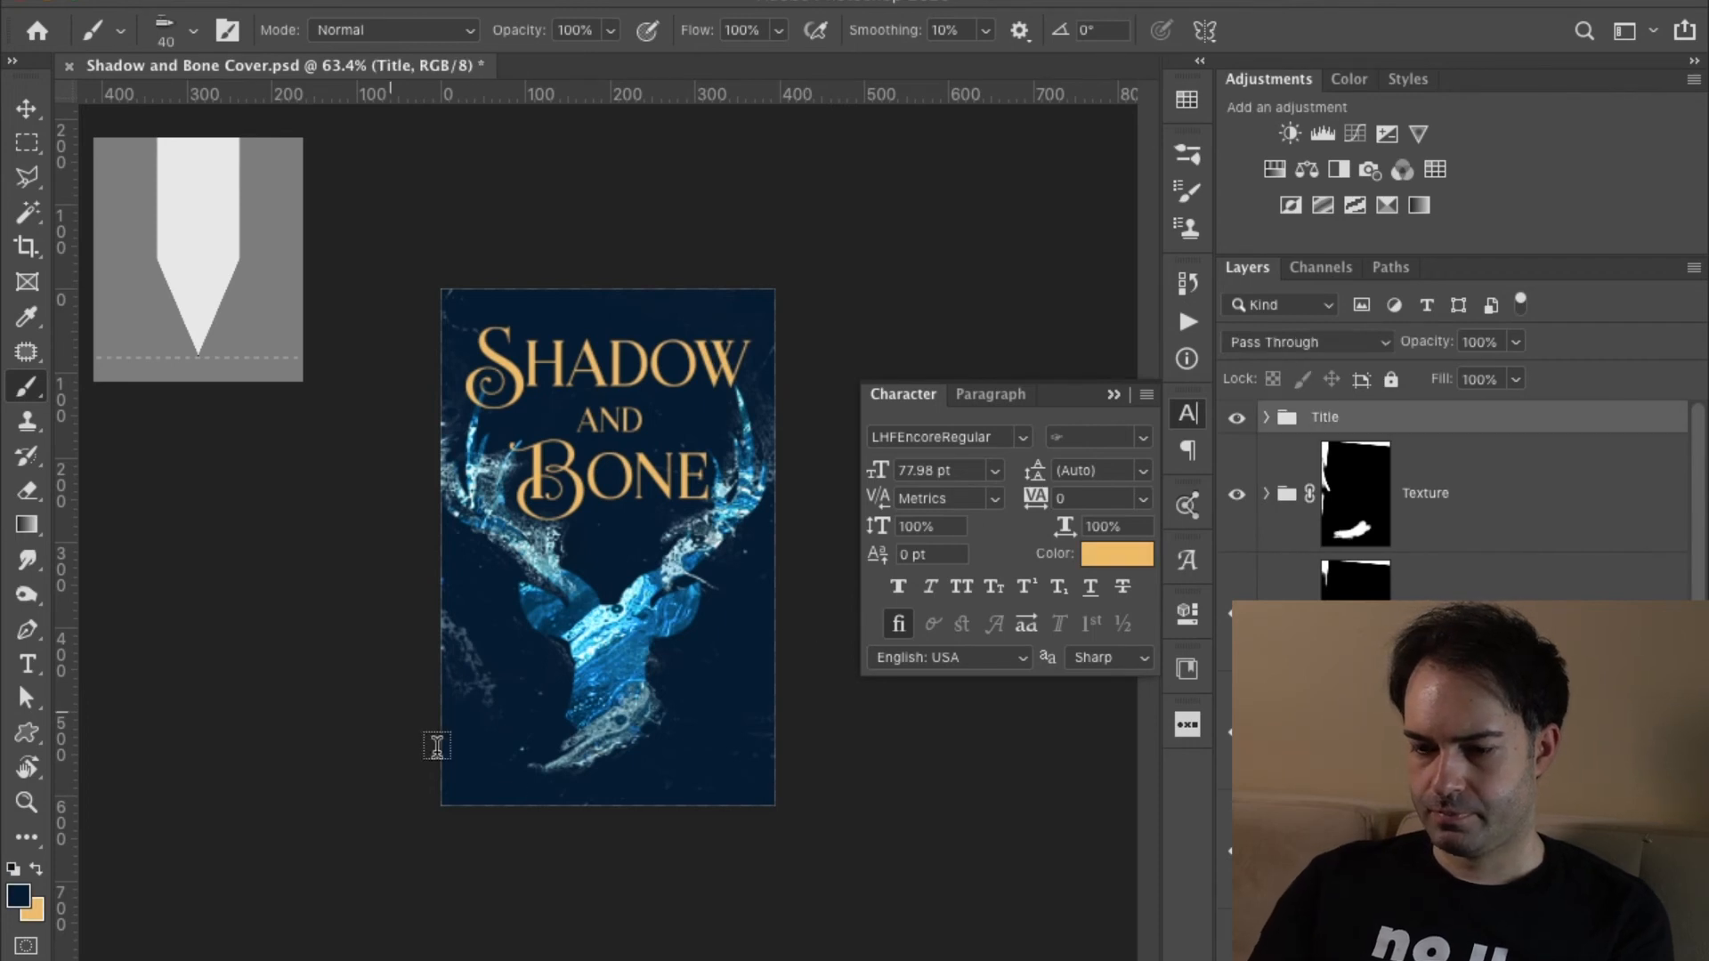
key("t")
left_click(501, 761)
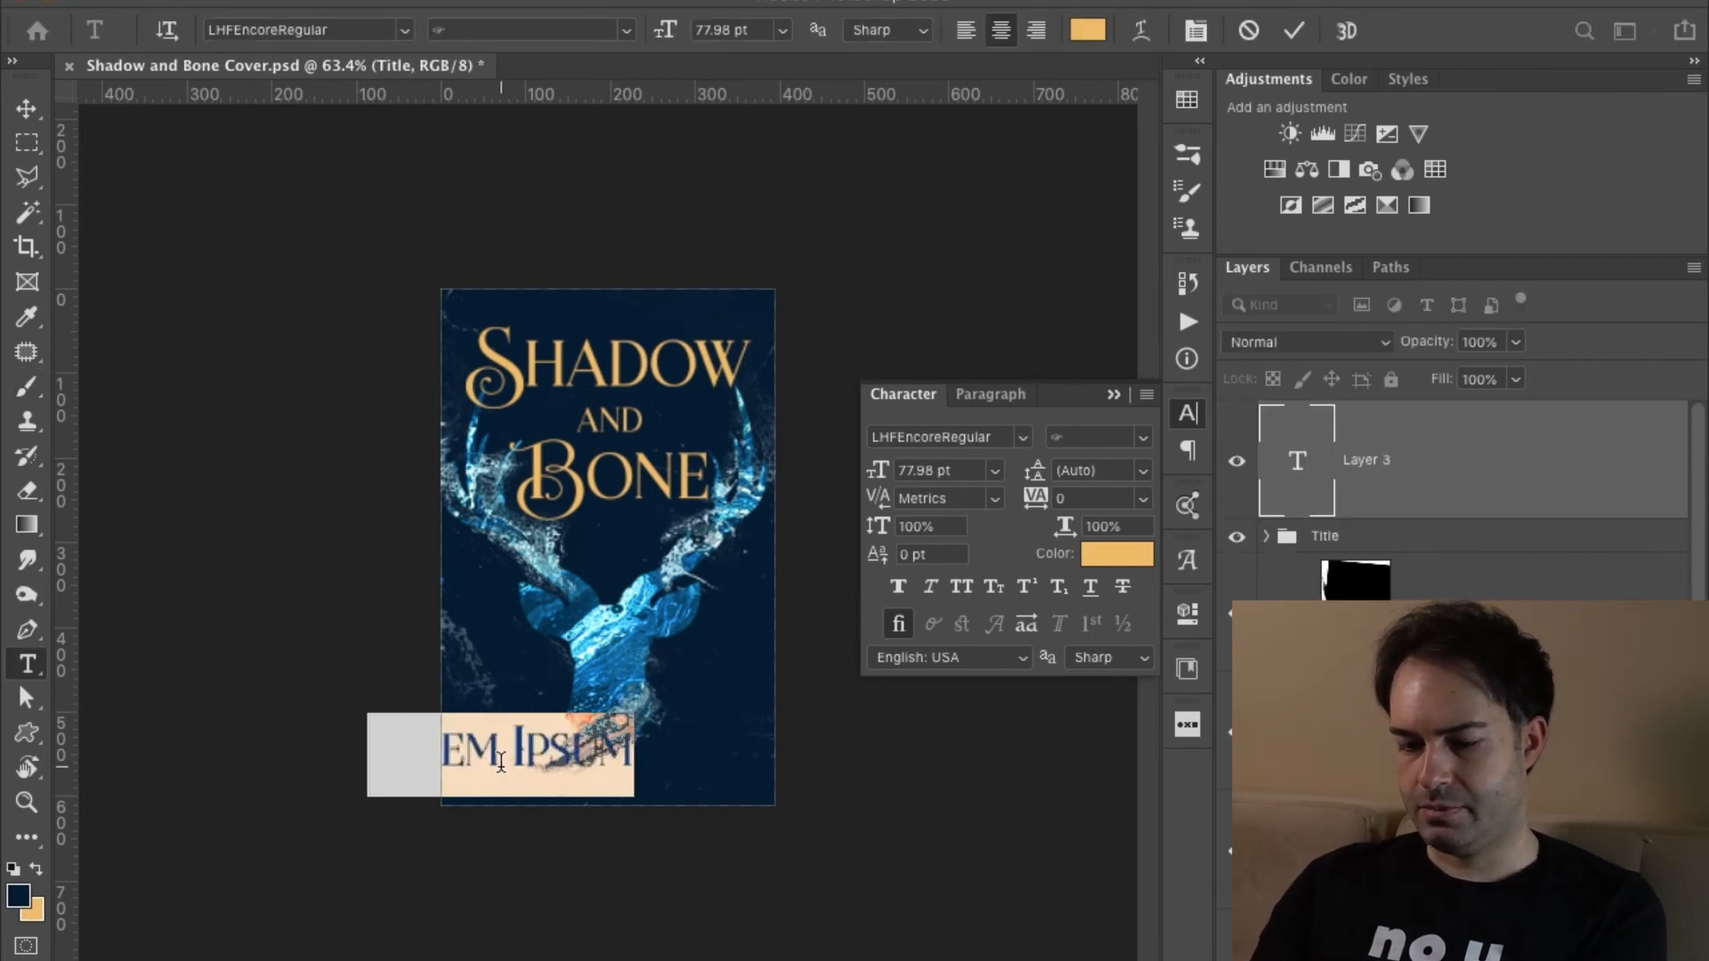
type("Leigh Bard")
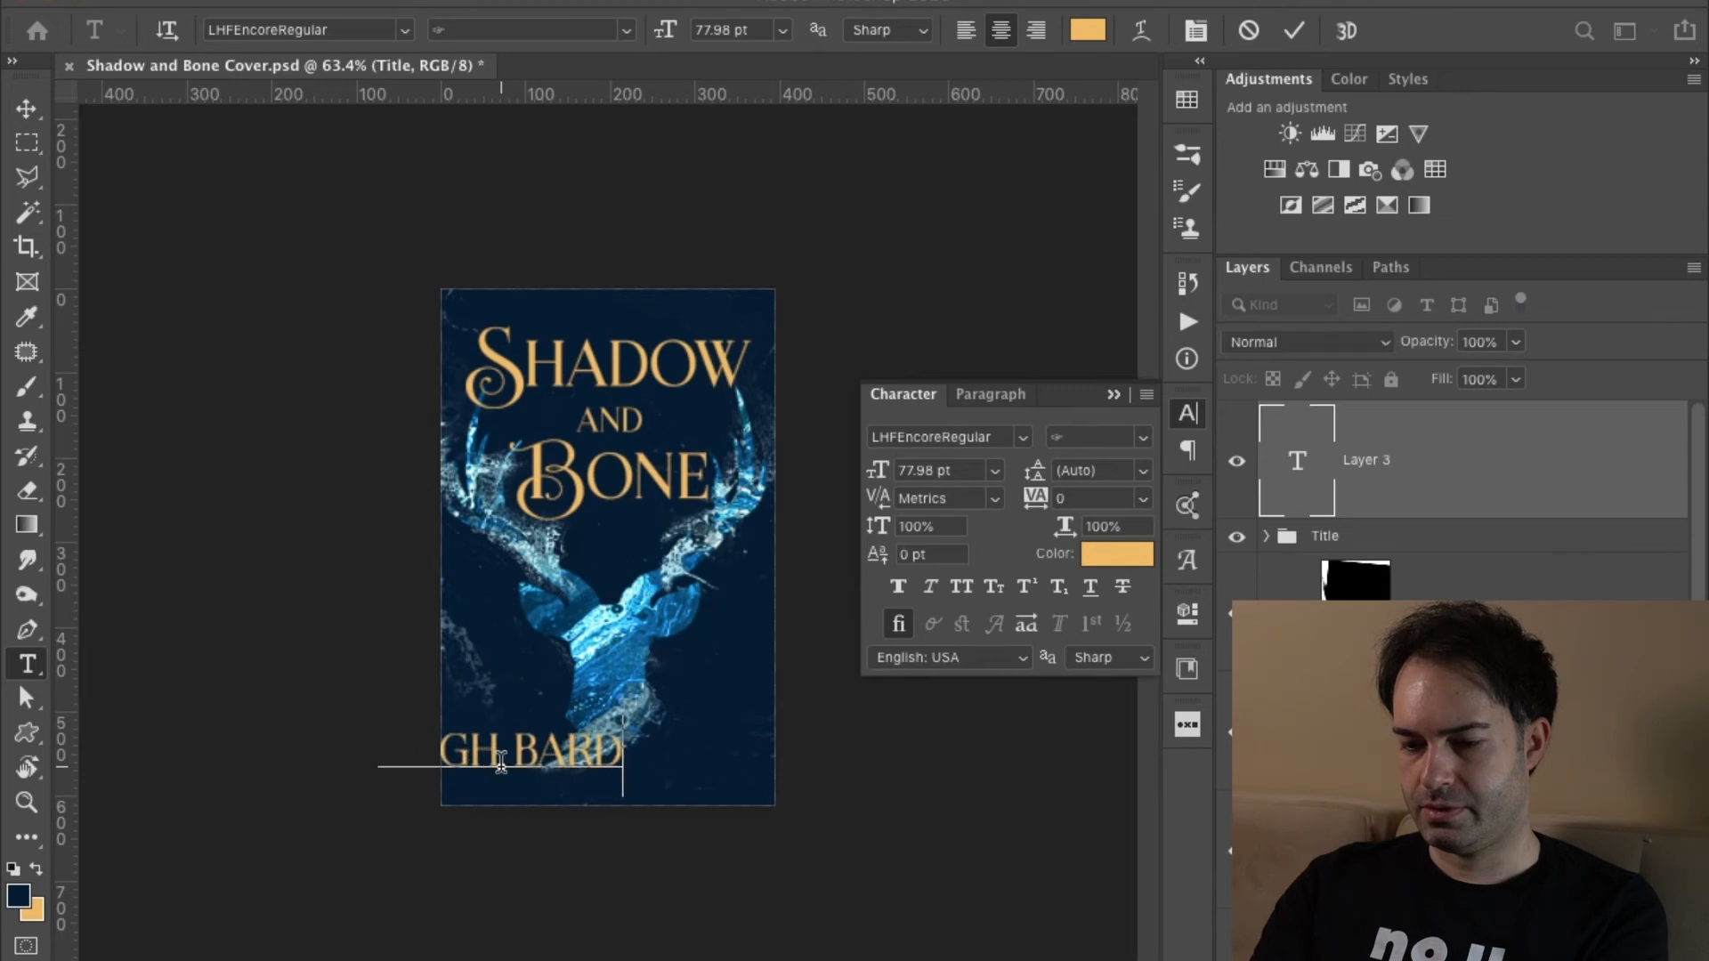
type("ugo")
key("super+Return")
Scale the author name down to fit the cover's width and centre it along the bottom edge.
key("v")
left_click_drag(512, 753, 613, 775)
left_click_drag(613, 775, 612, 774)
left_click_drag(369, 806, 414, 822)
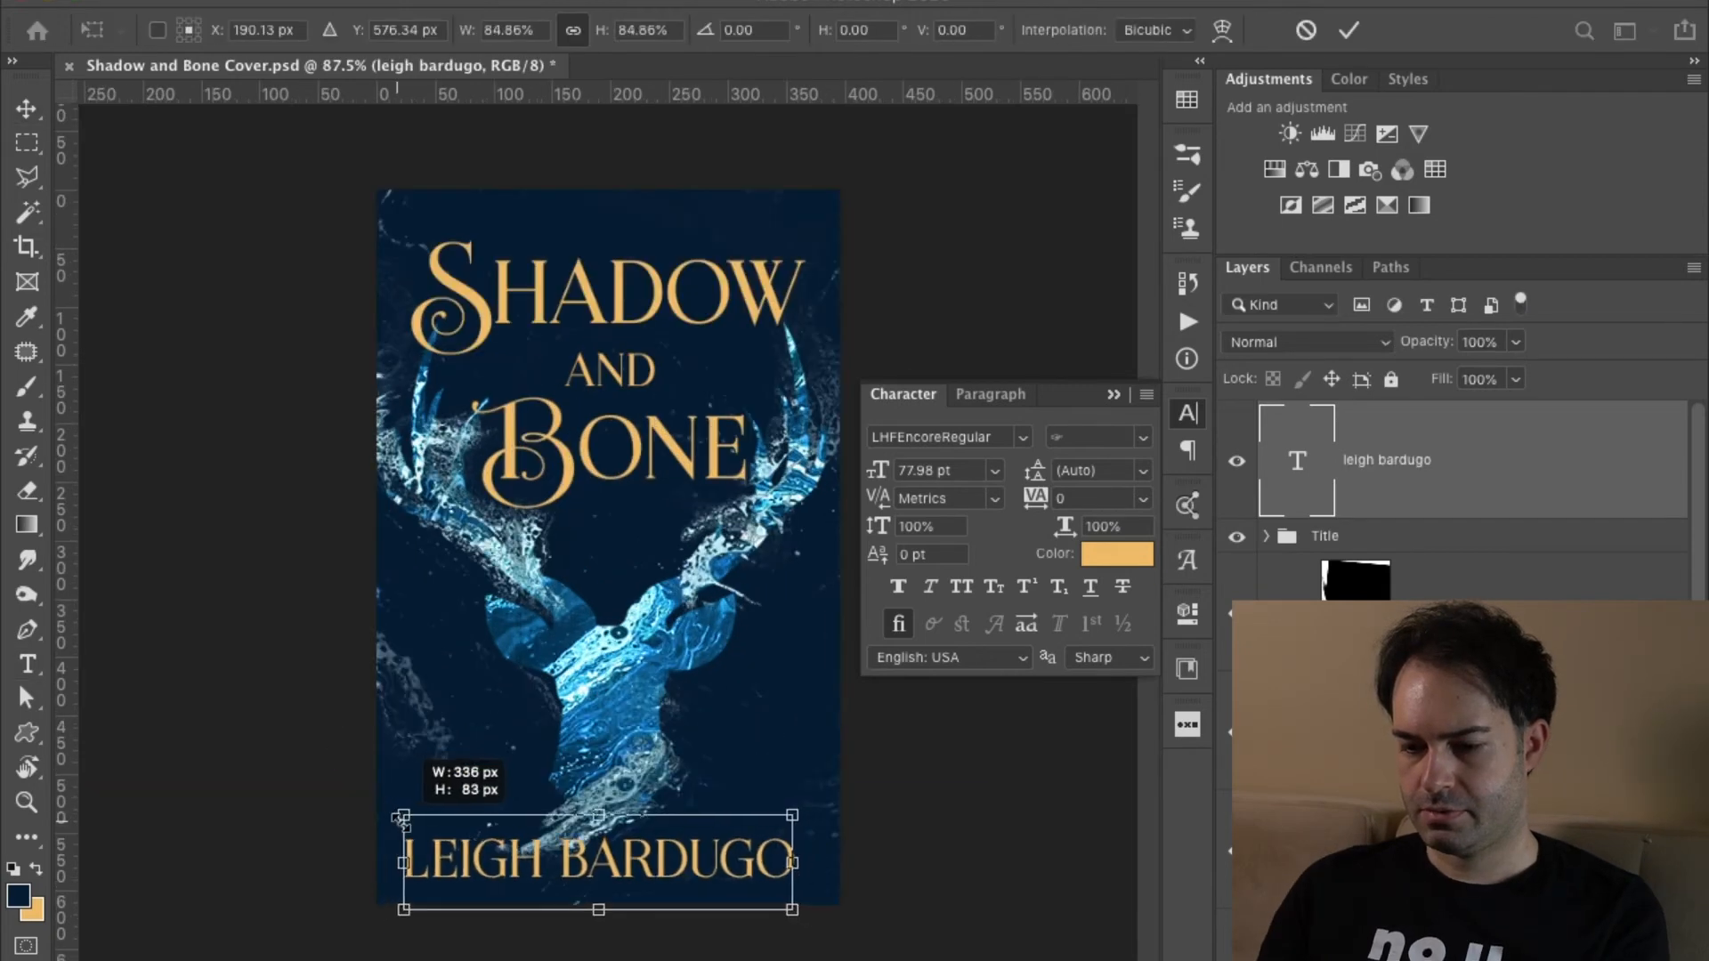
key("Return")
key("super+a")
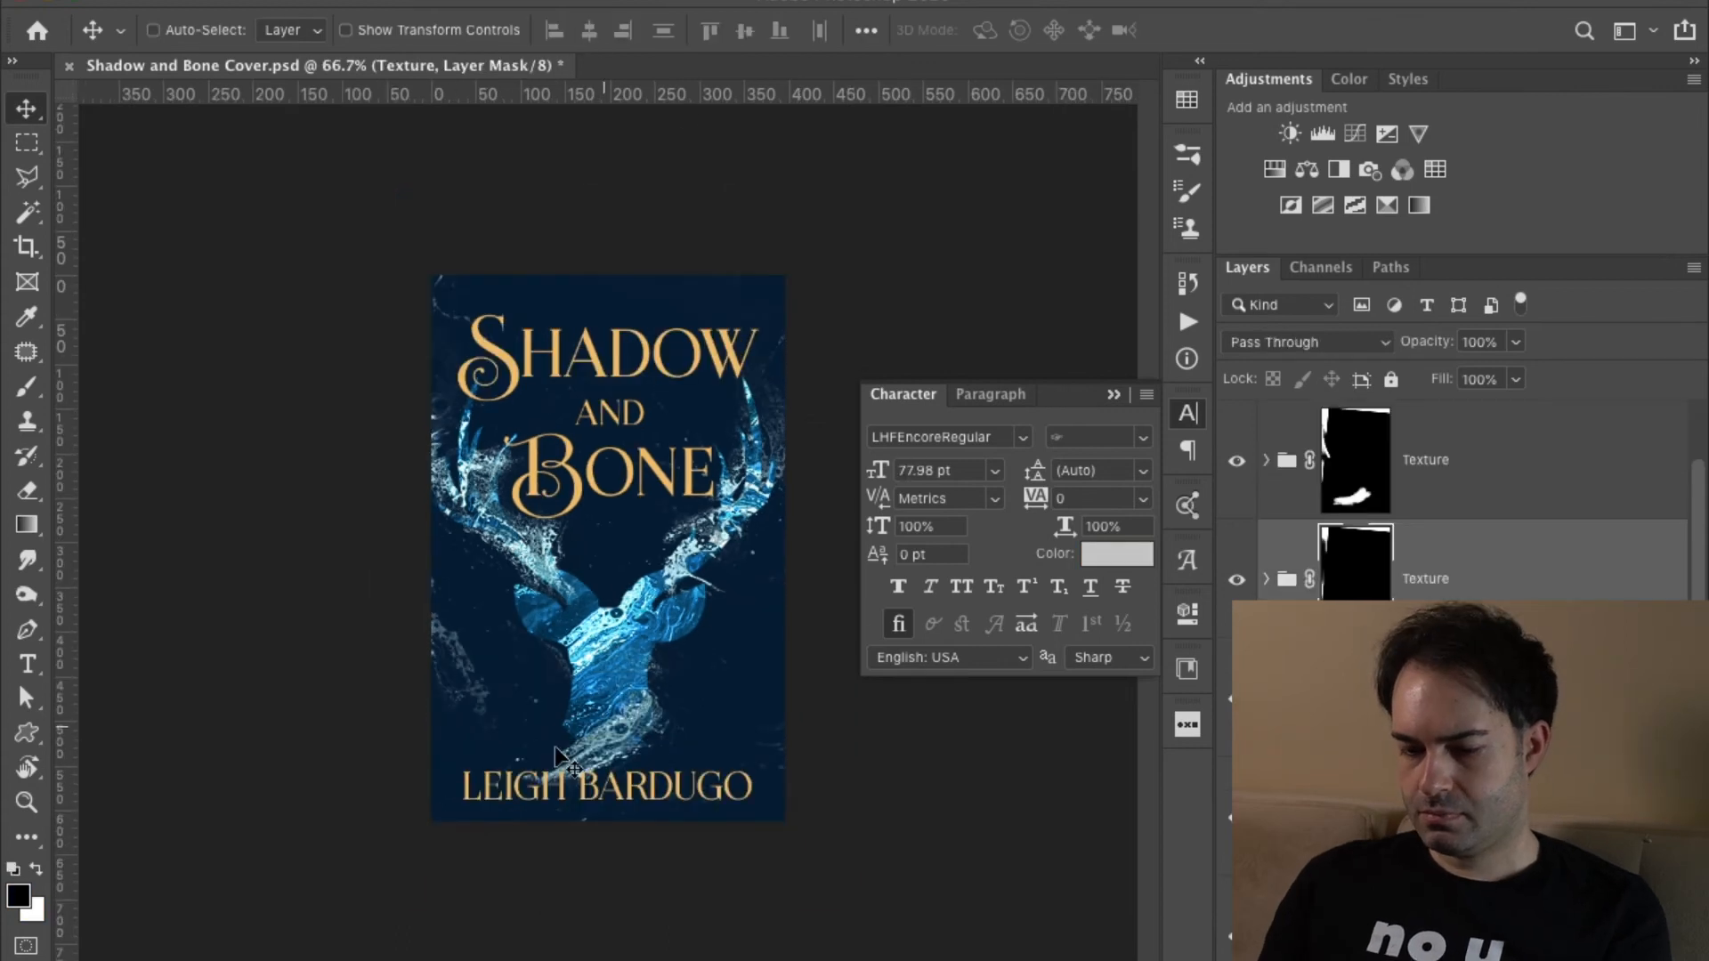
Paint black on the Texture group's mask with a 40 px brush to clear the veins behind the author name.
key("b")
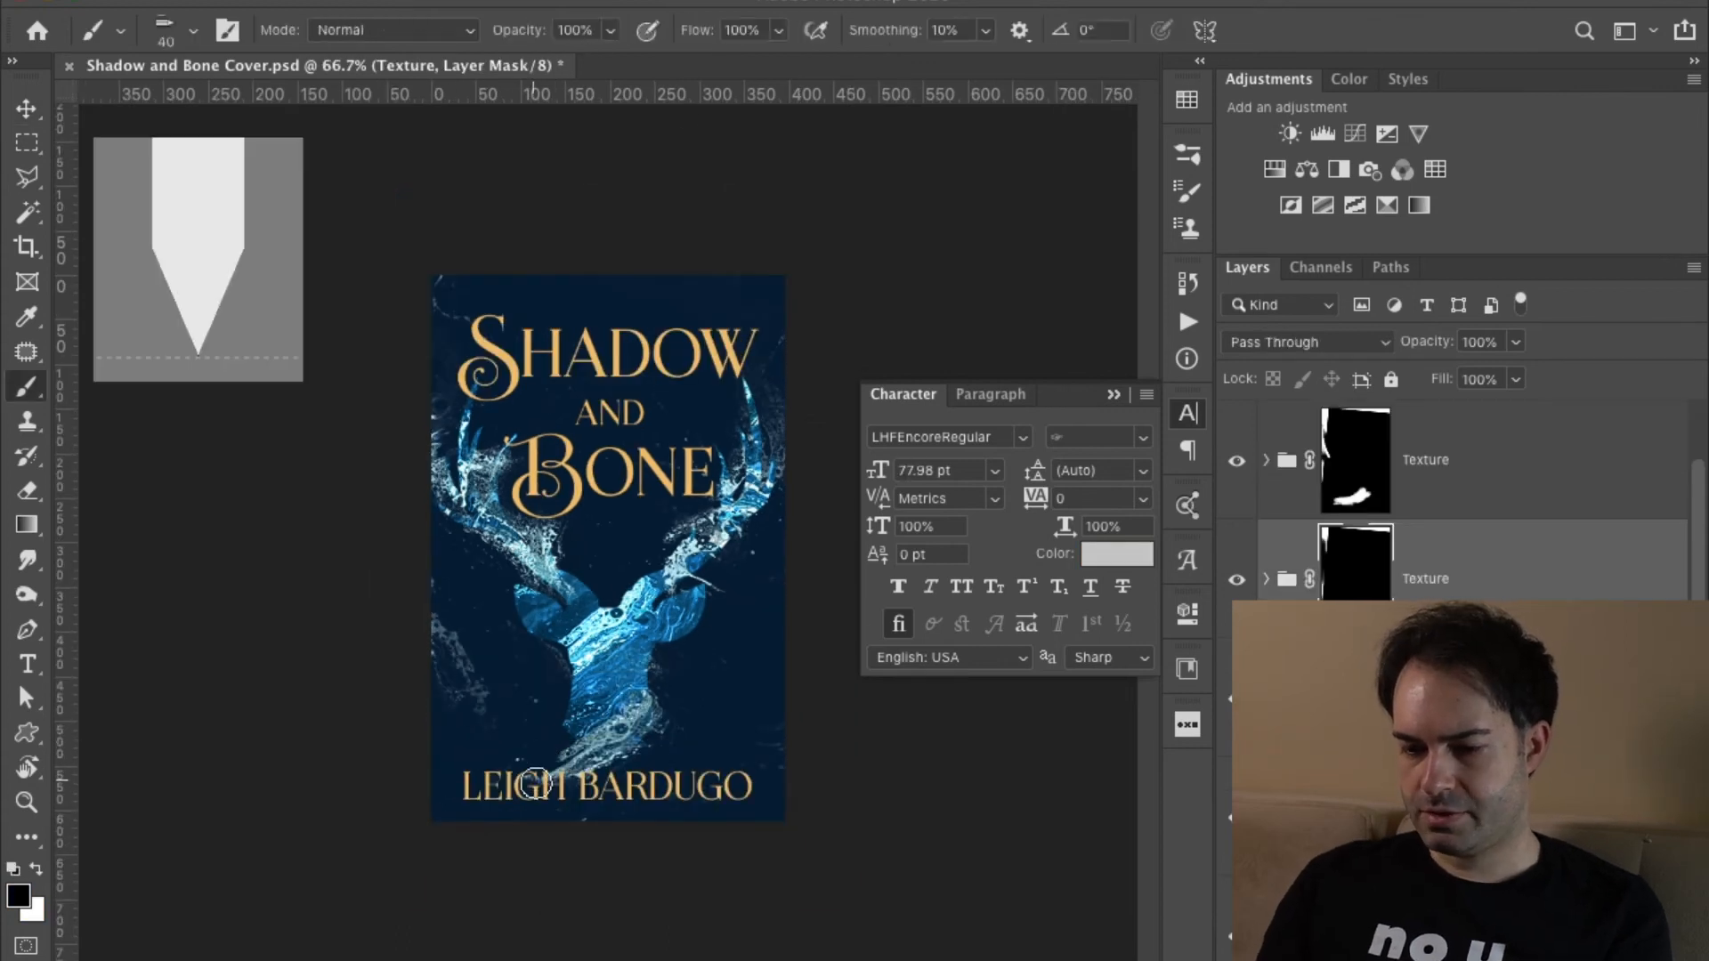
left_click_drag(566, 789, 589, 787)
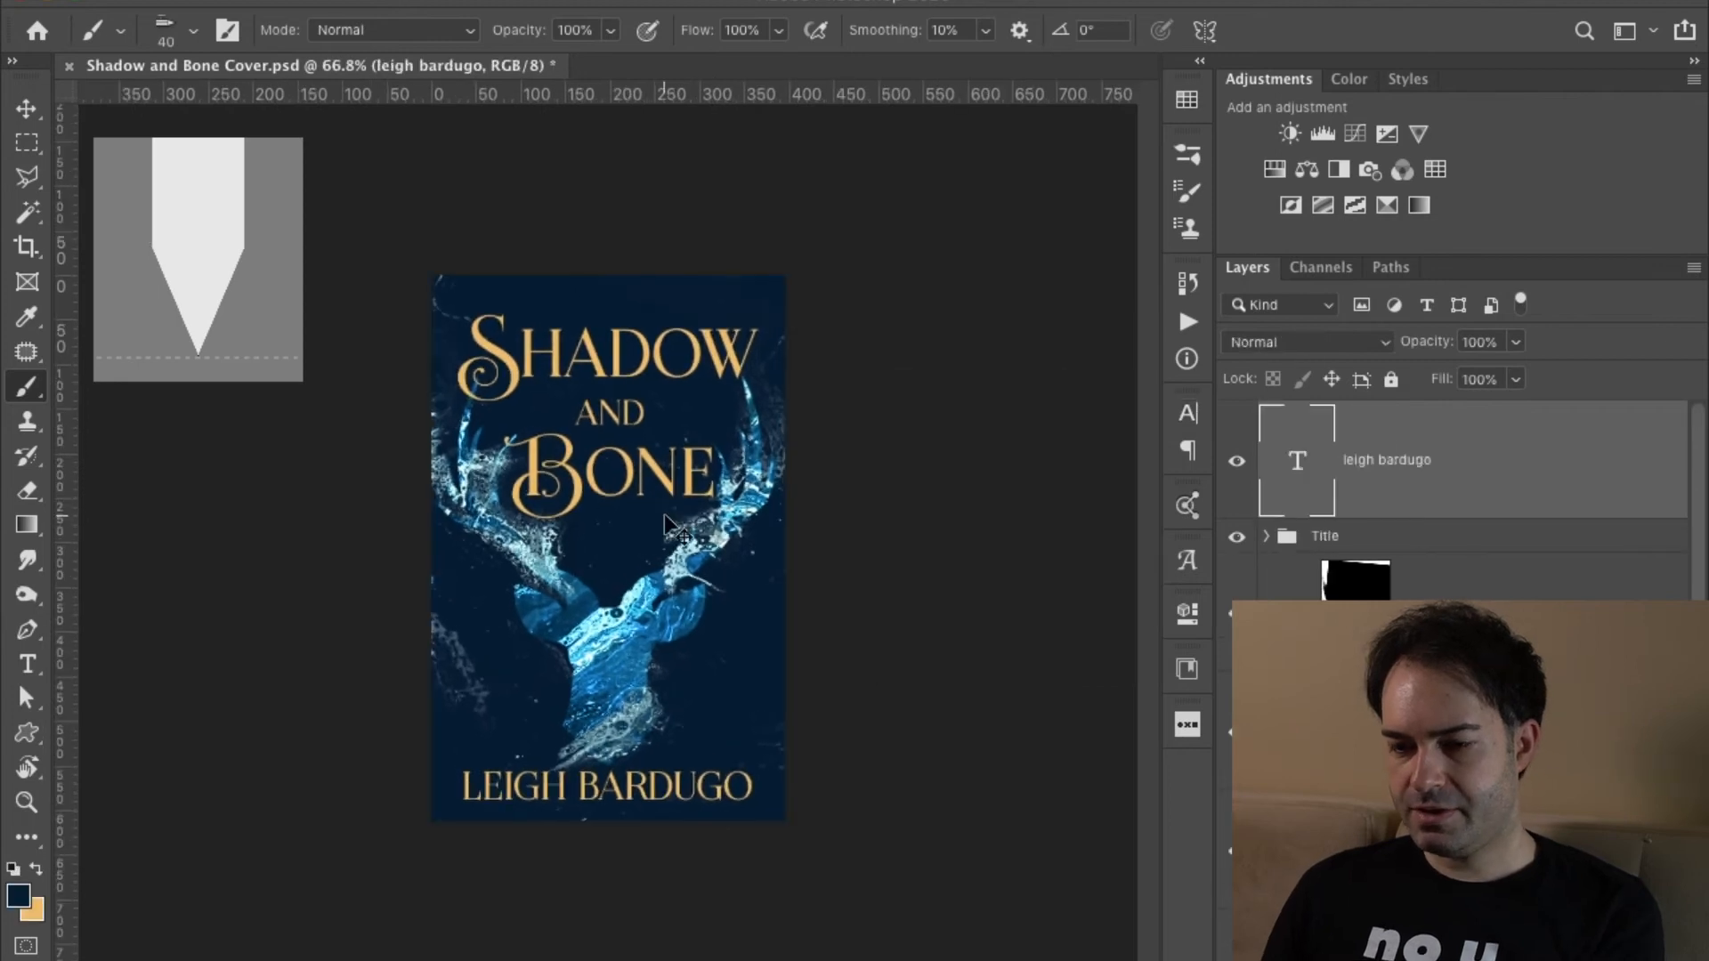
Paste the light-blue GrishaVerse lettering, scale it down and centre it above "Shadow".
key("ctrl+v")
key("ctrl+t")
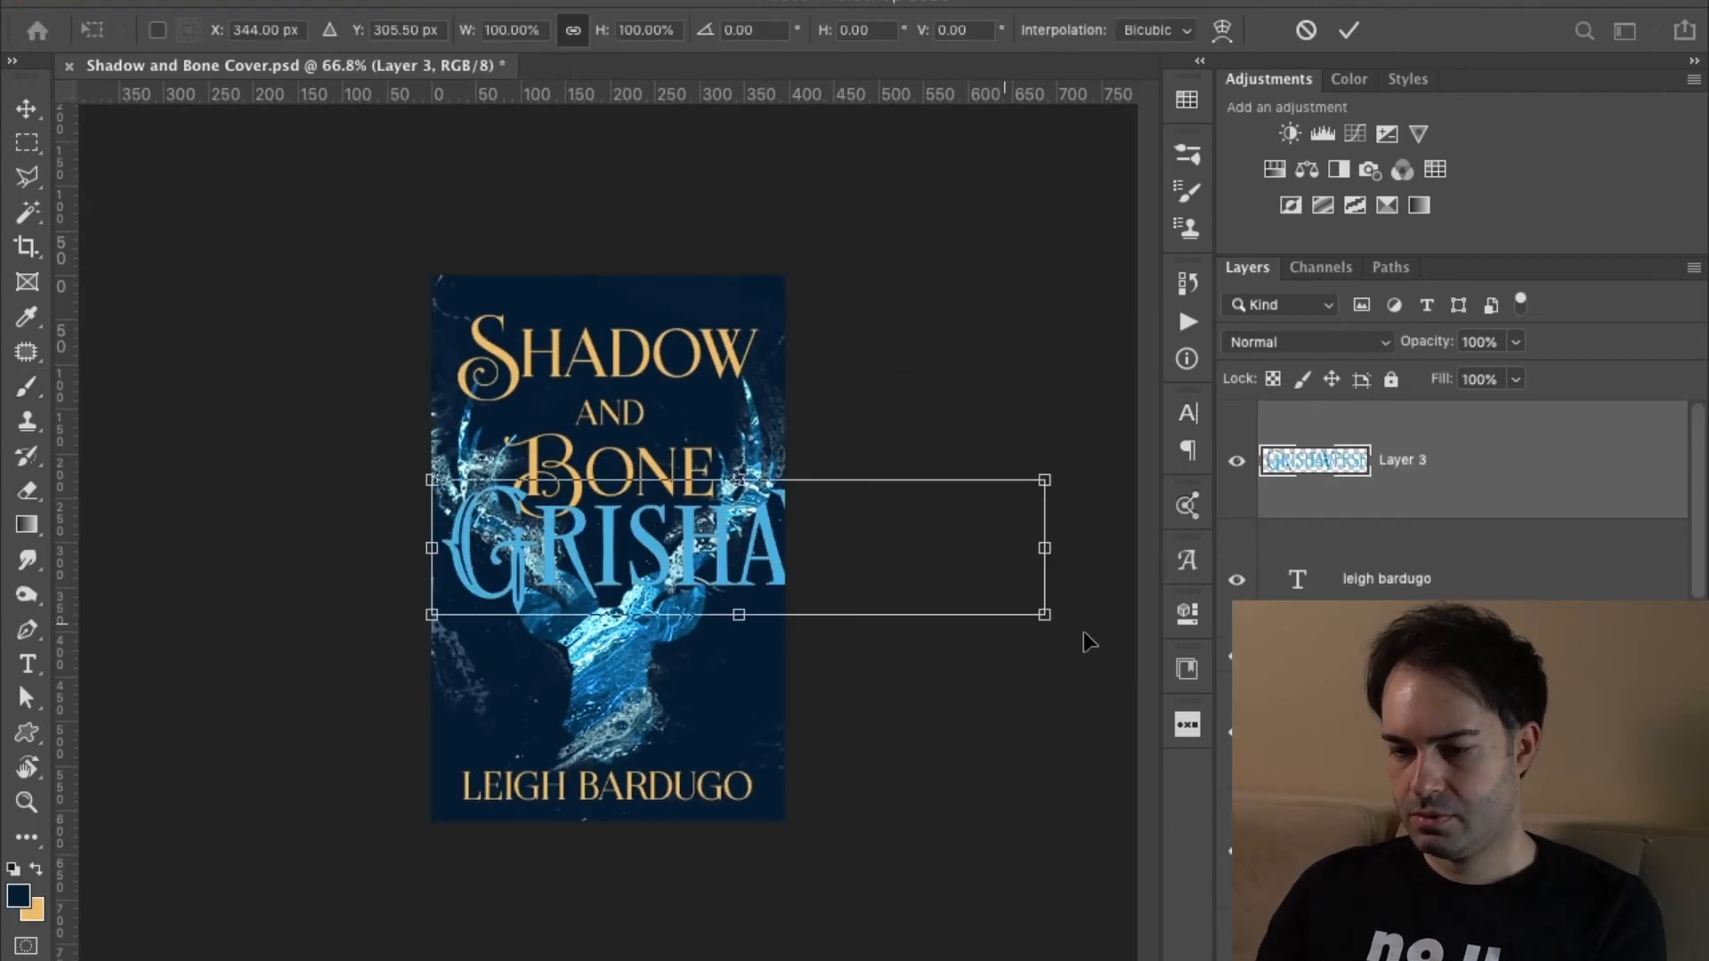
left_click_drag(1046, 616, 628, 523)
left_click_drag(498, 512, 584, 321)
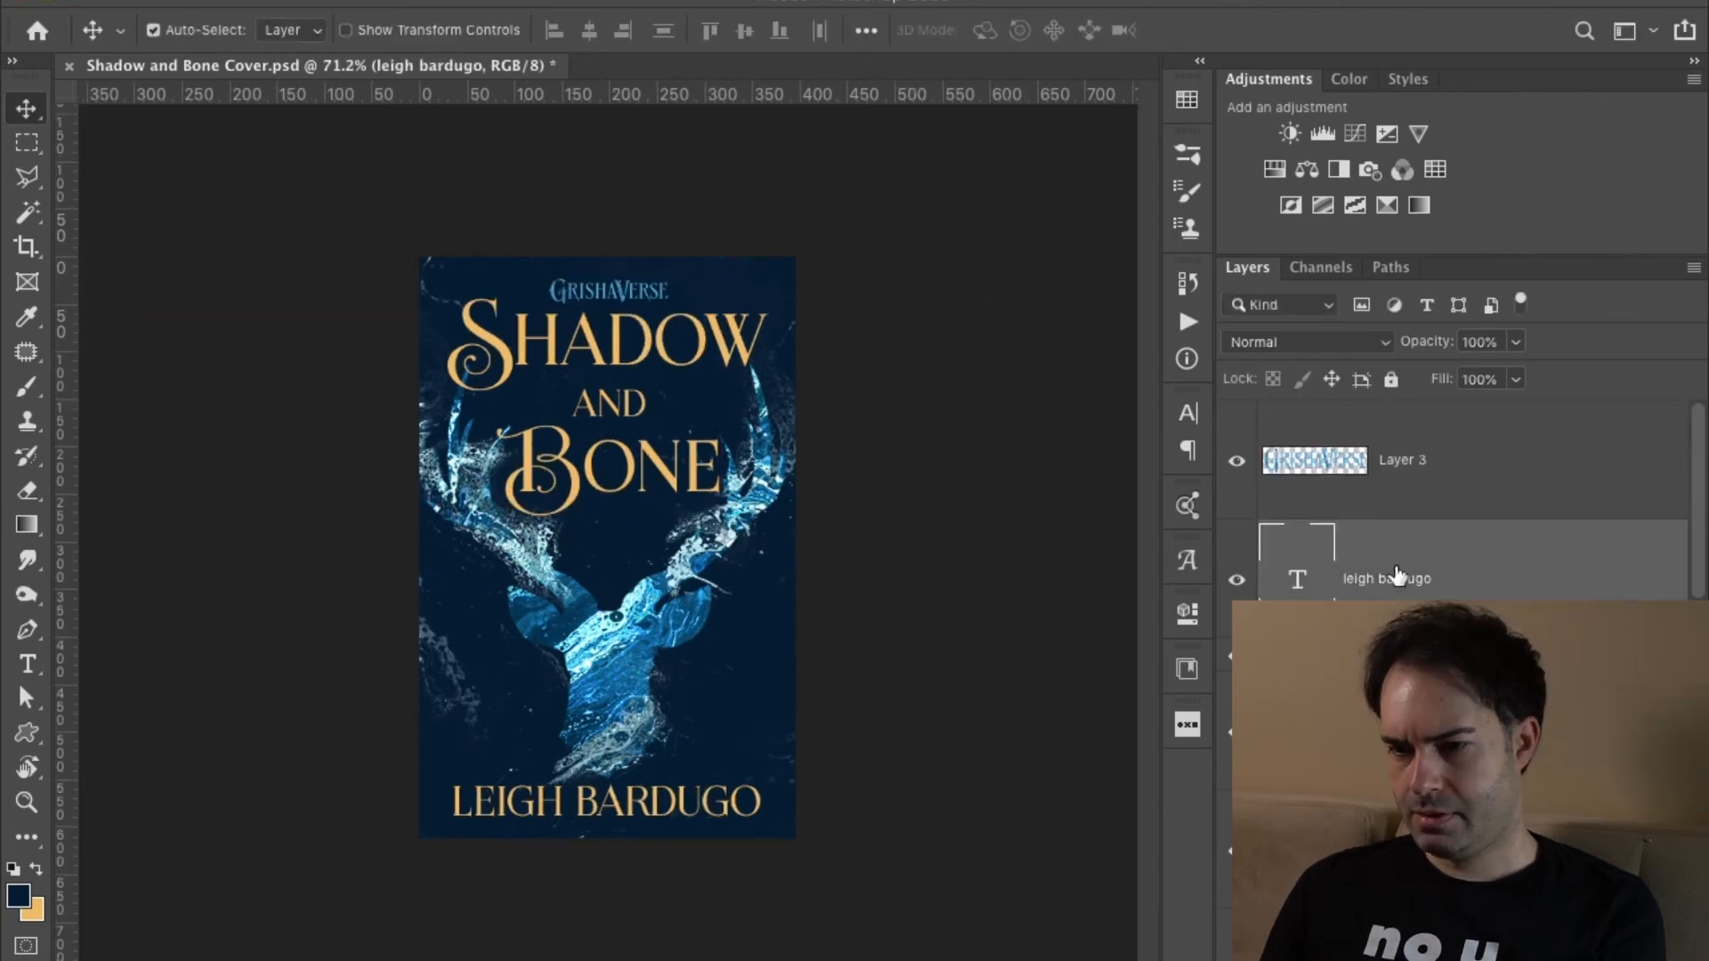
key("ctrl+a")
key("ctrl+d")
Isolate the original cover layer to compare its lettering and corner ornaments with the recreation, and restore the other layers.
scroll(1460, 498, "down", 5)
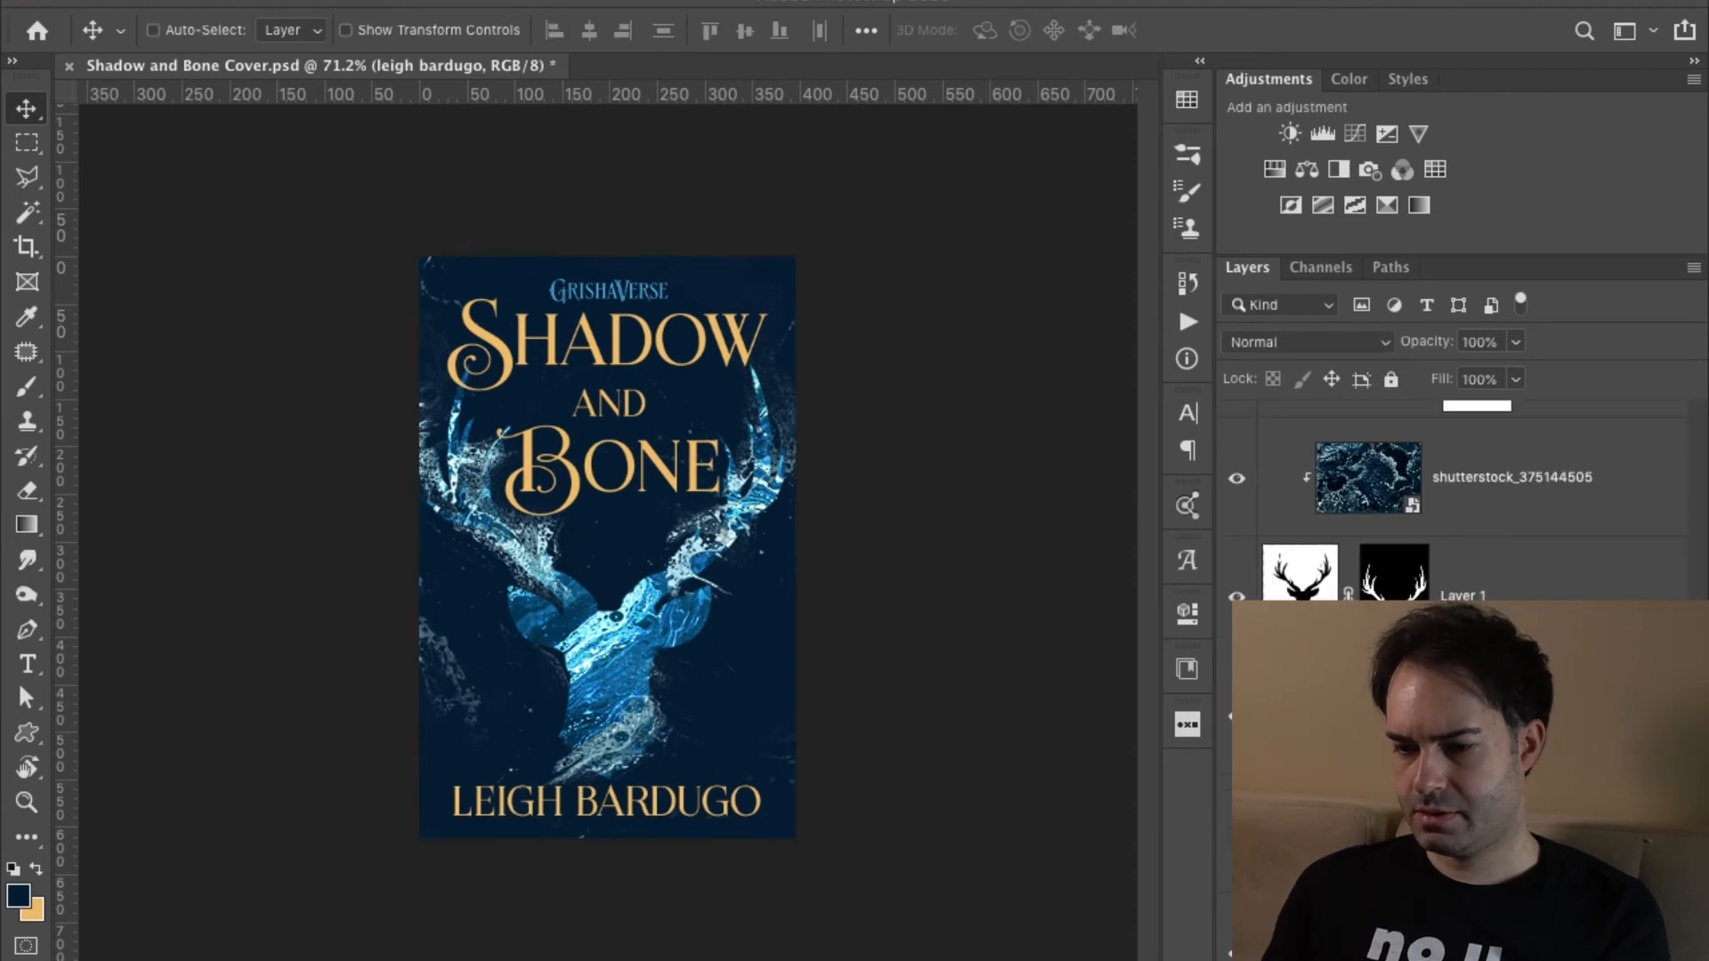
left_click(1226, 845, "alt")
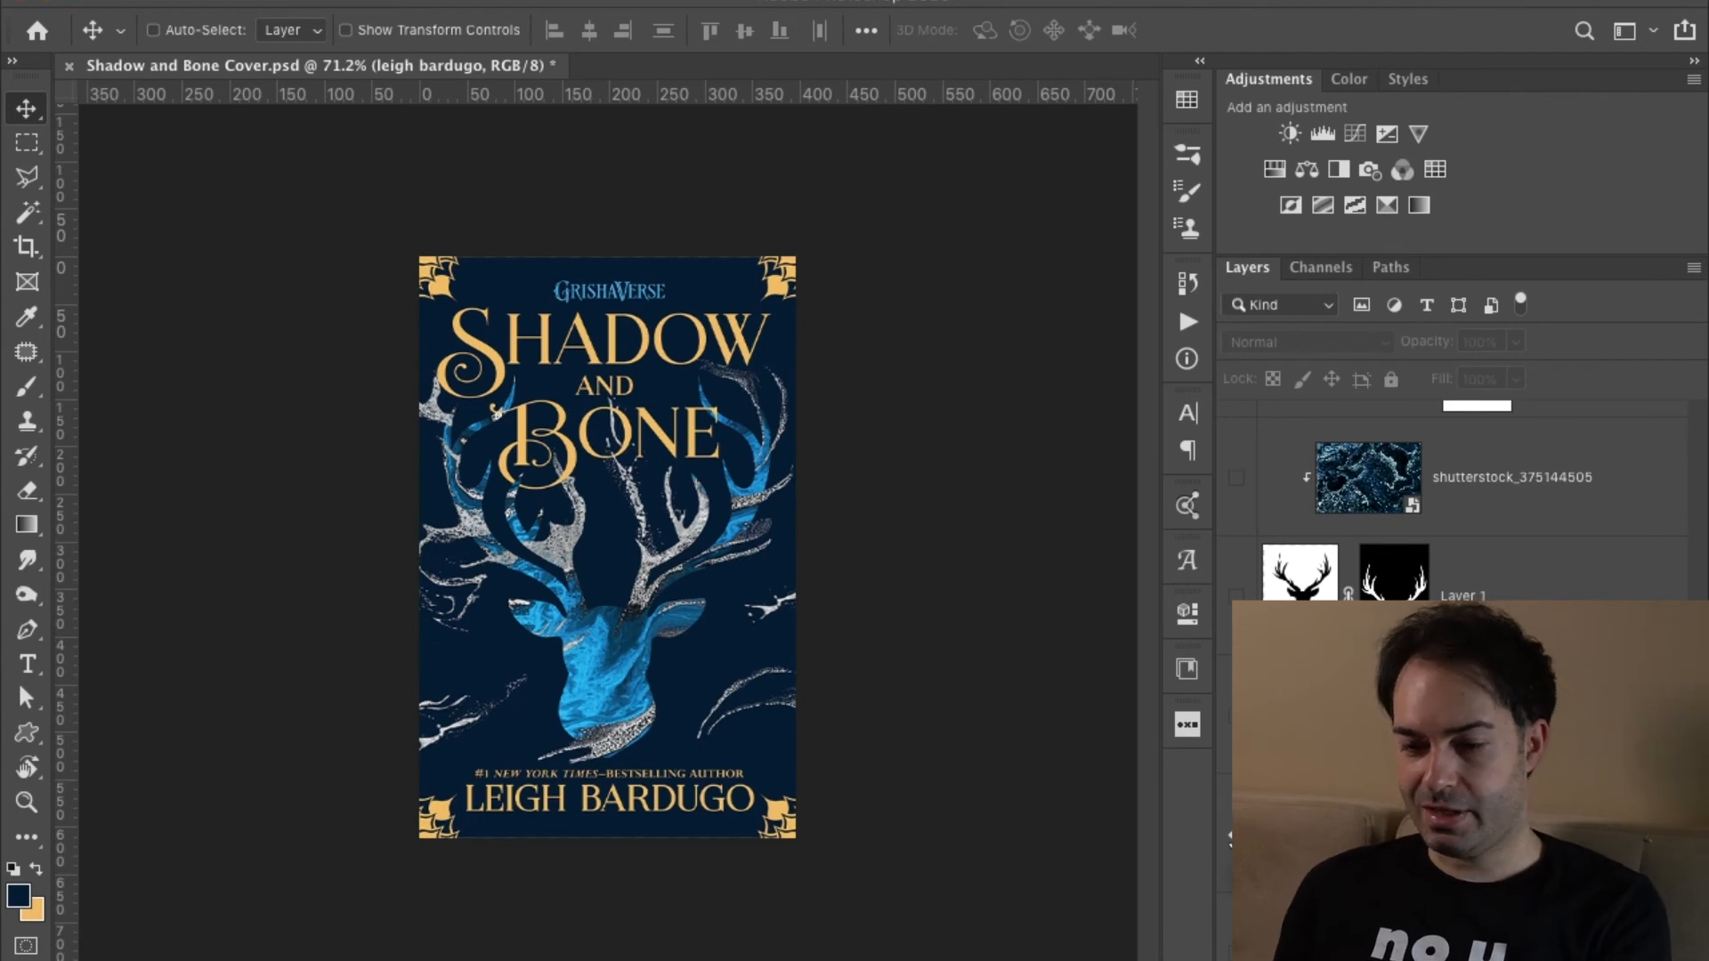
left_click(1226, 846, "alt")
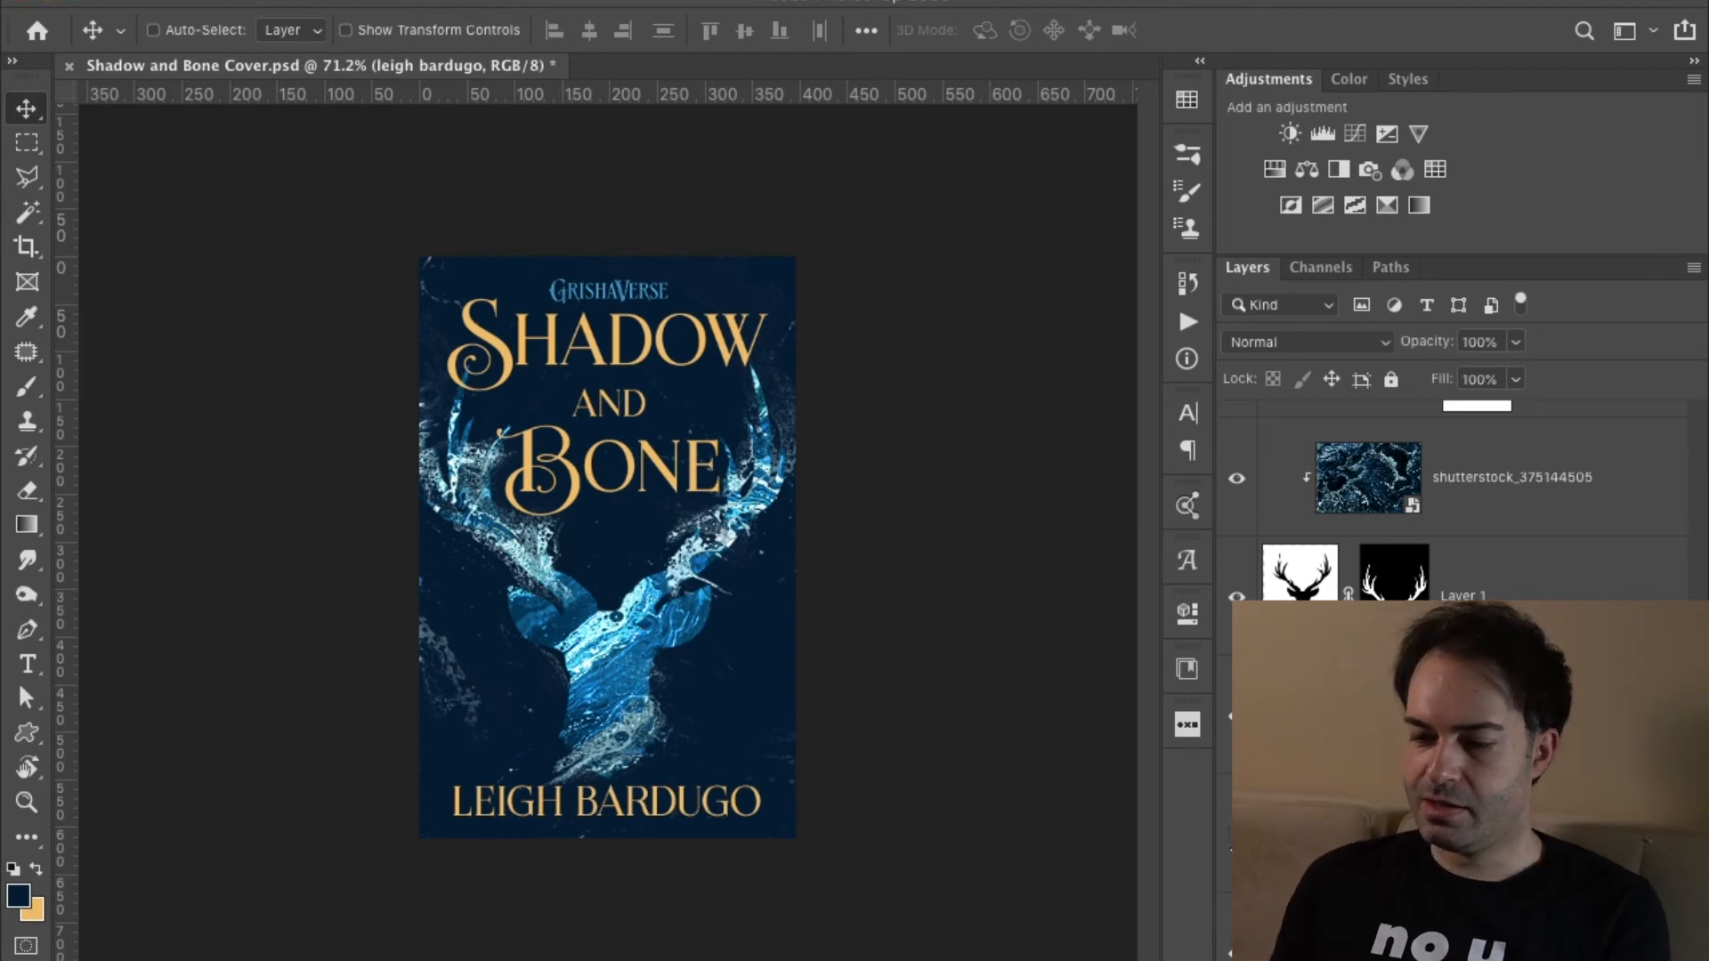
left_click(1235, 838, "alt")
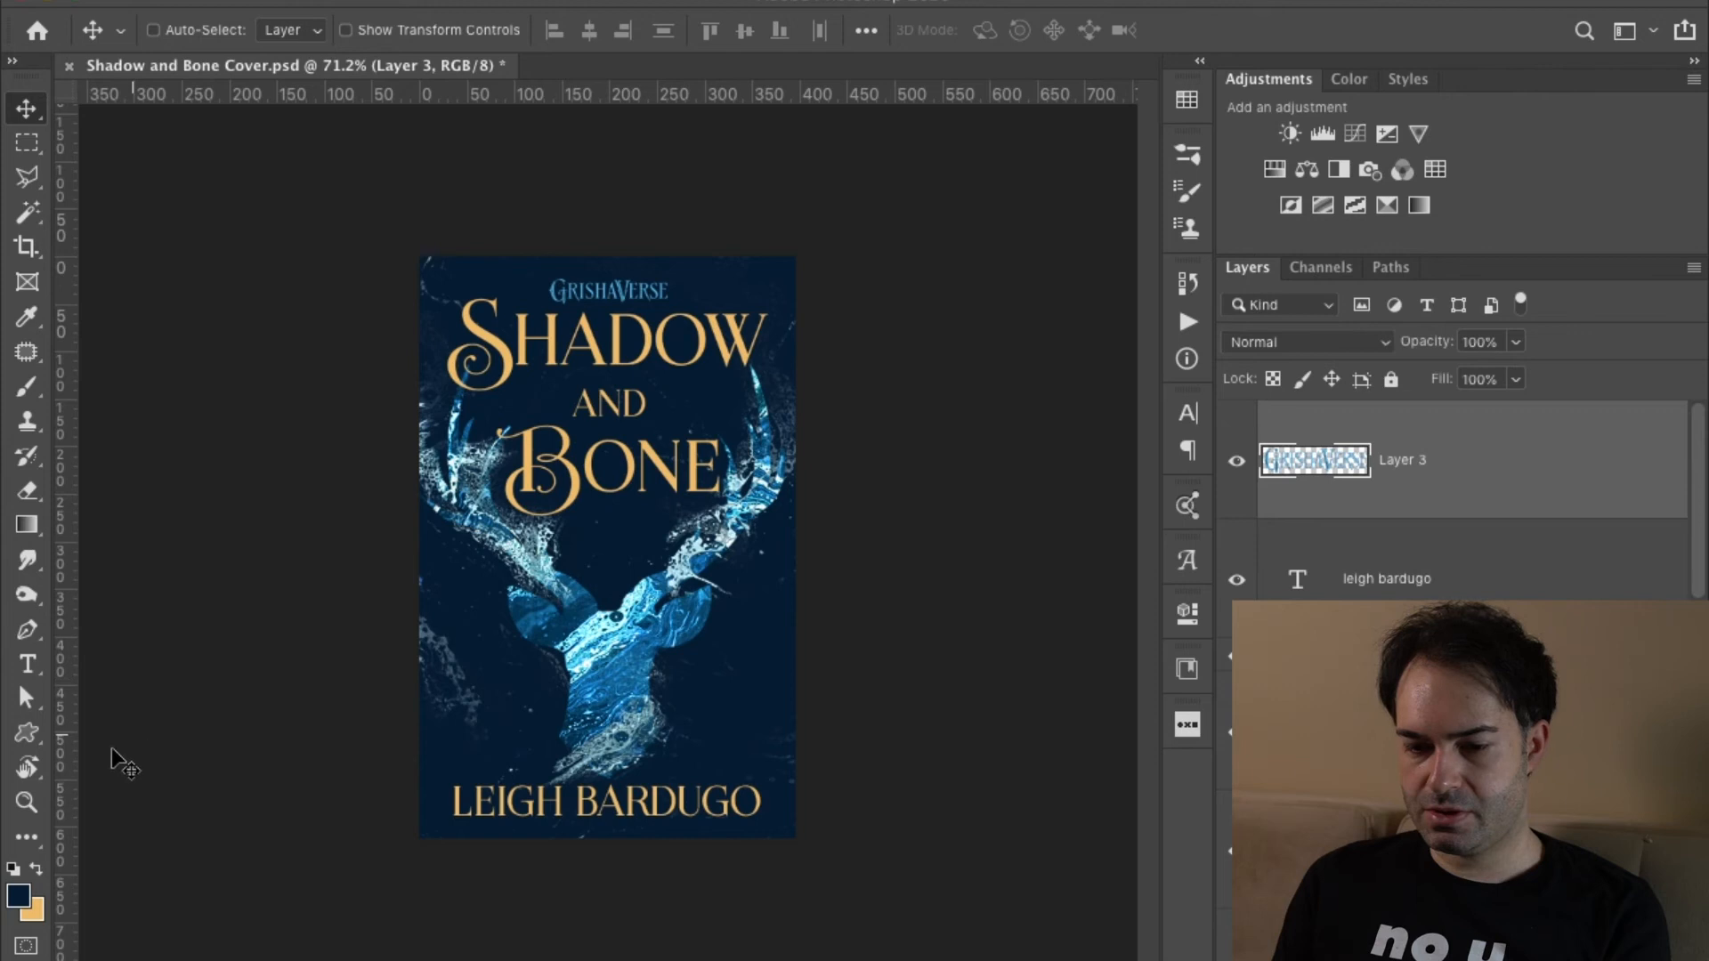
Draw a gold spade custom shape about 121 by 145 px just below "Bone".
left_click(27, 735)
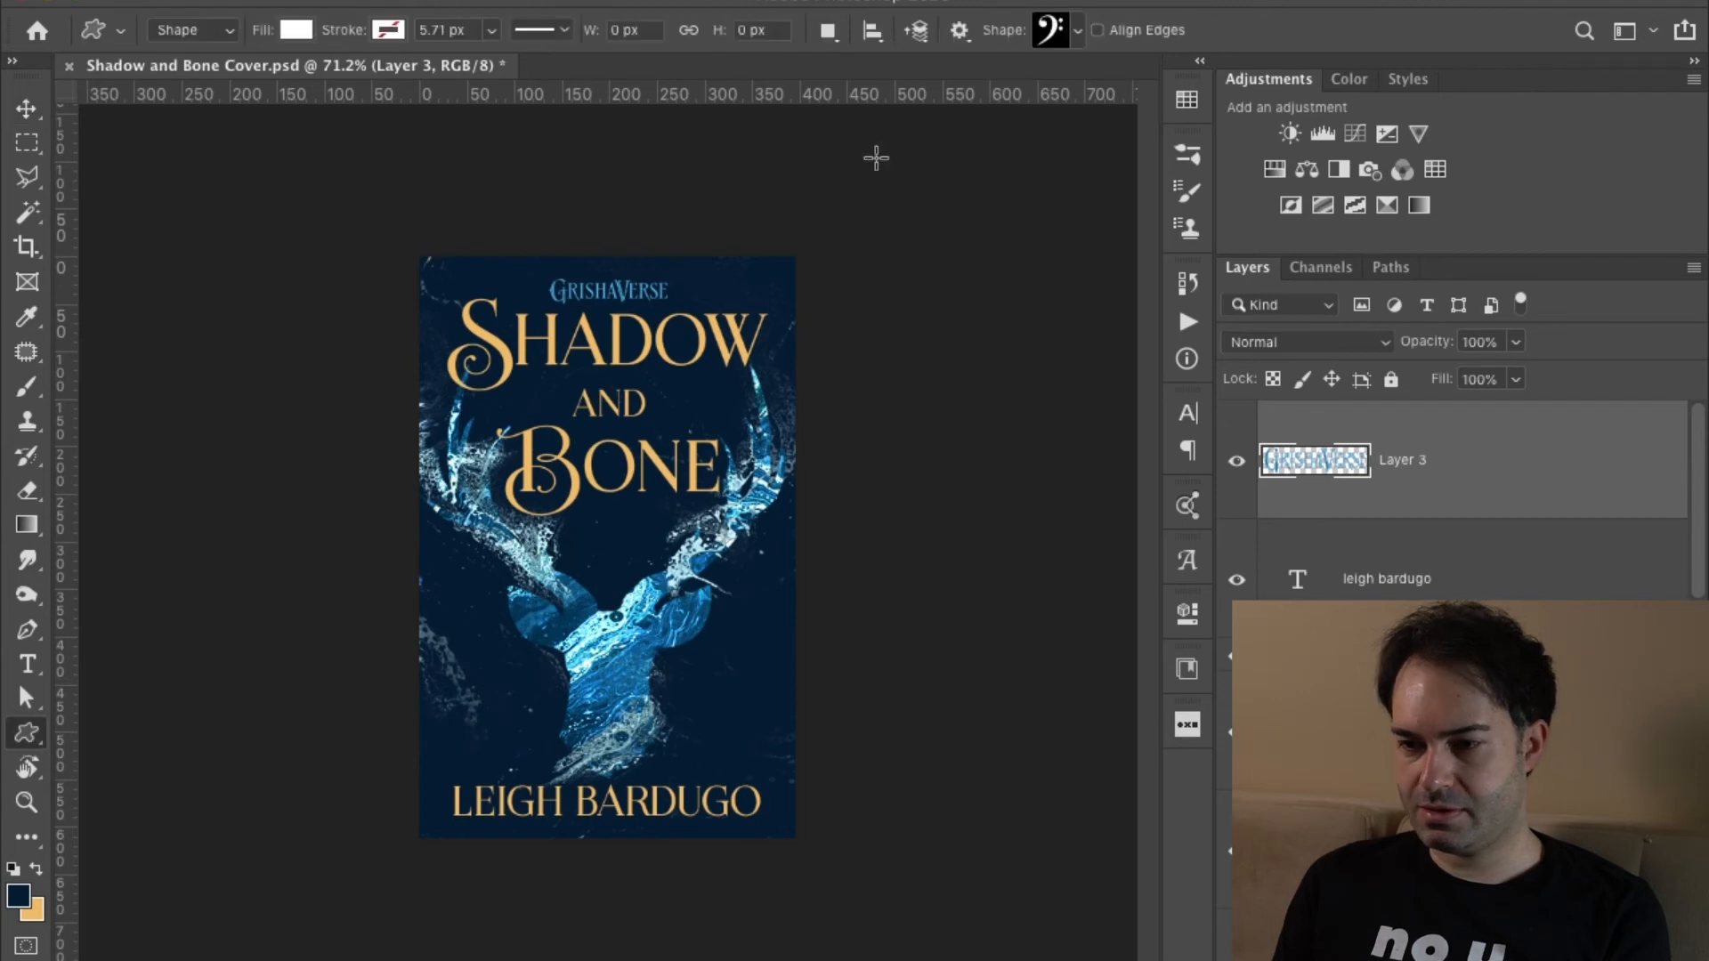
left_click(1076, 31)
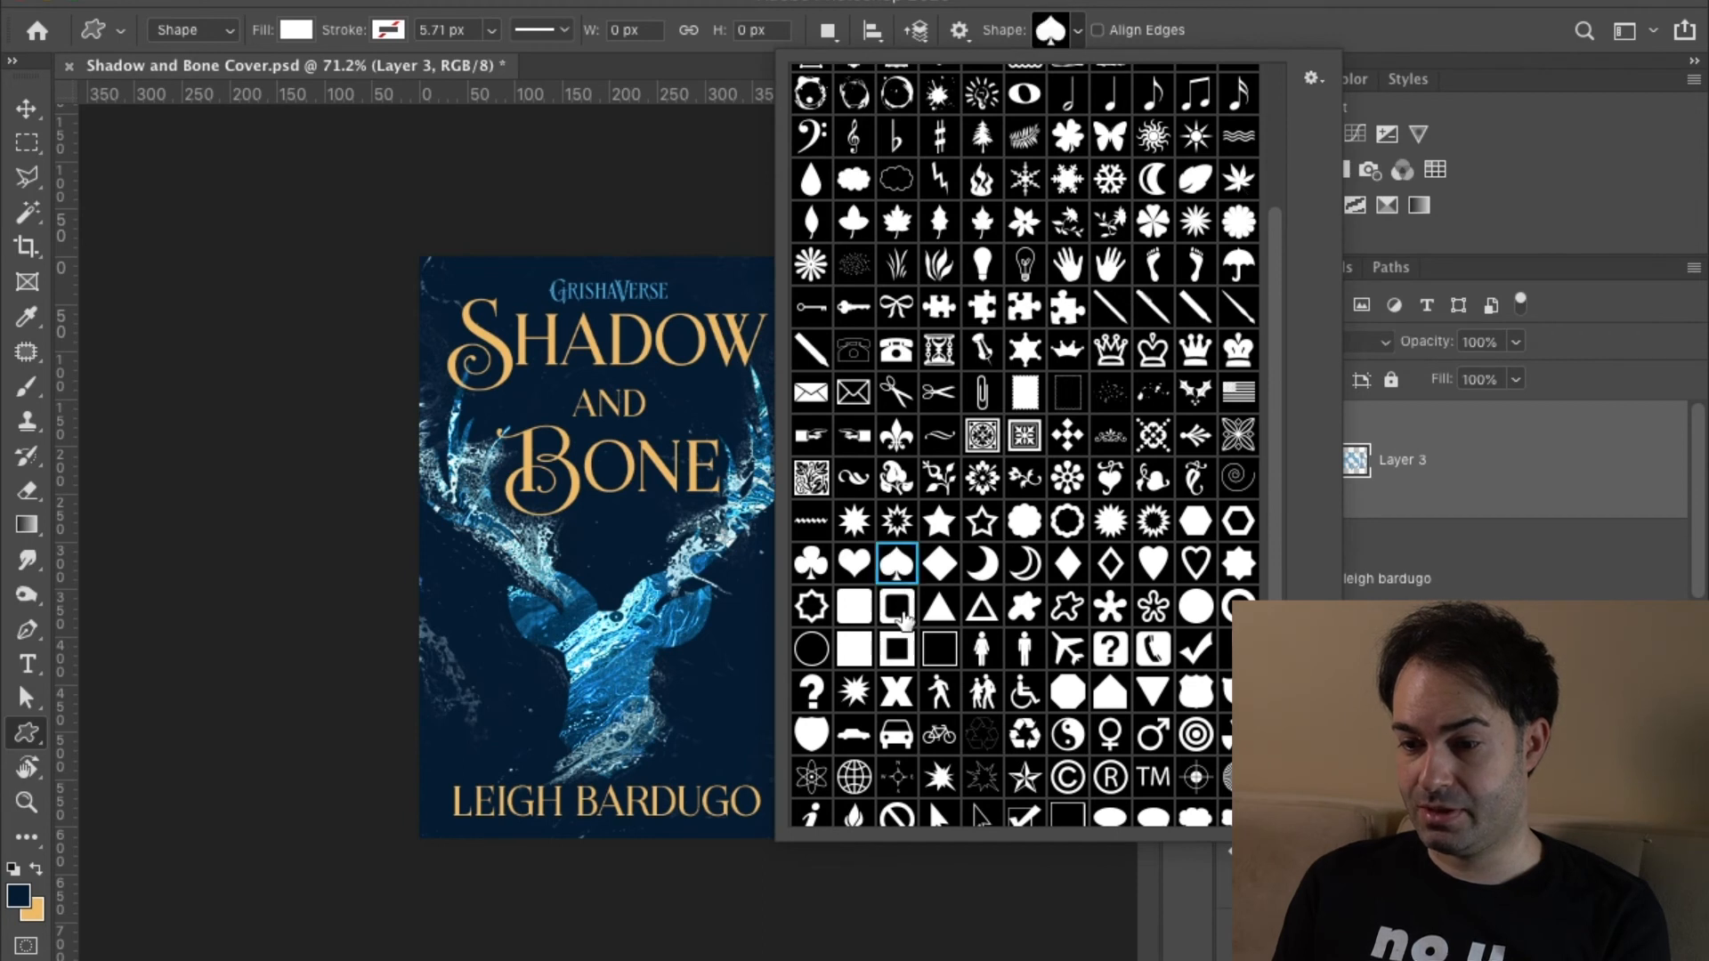
left_click(896, 563)
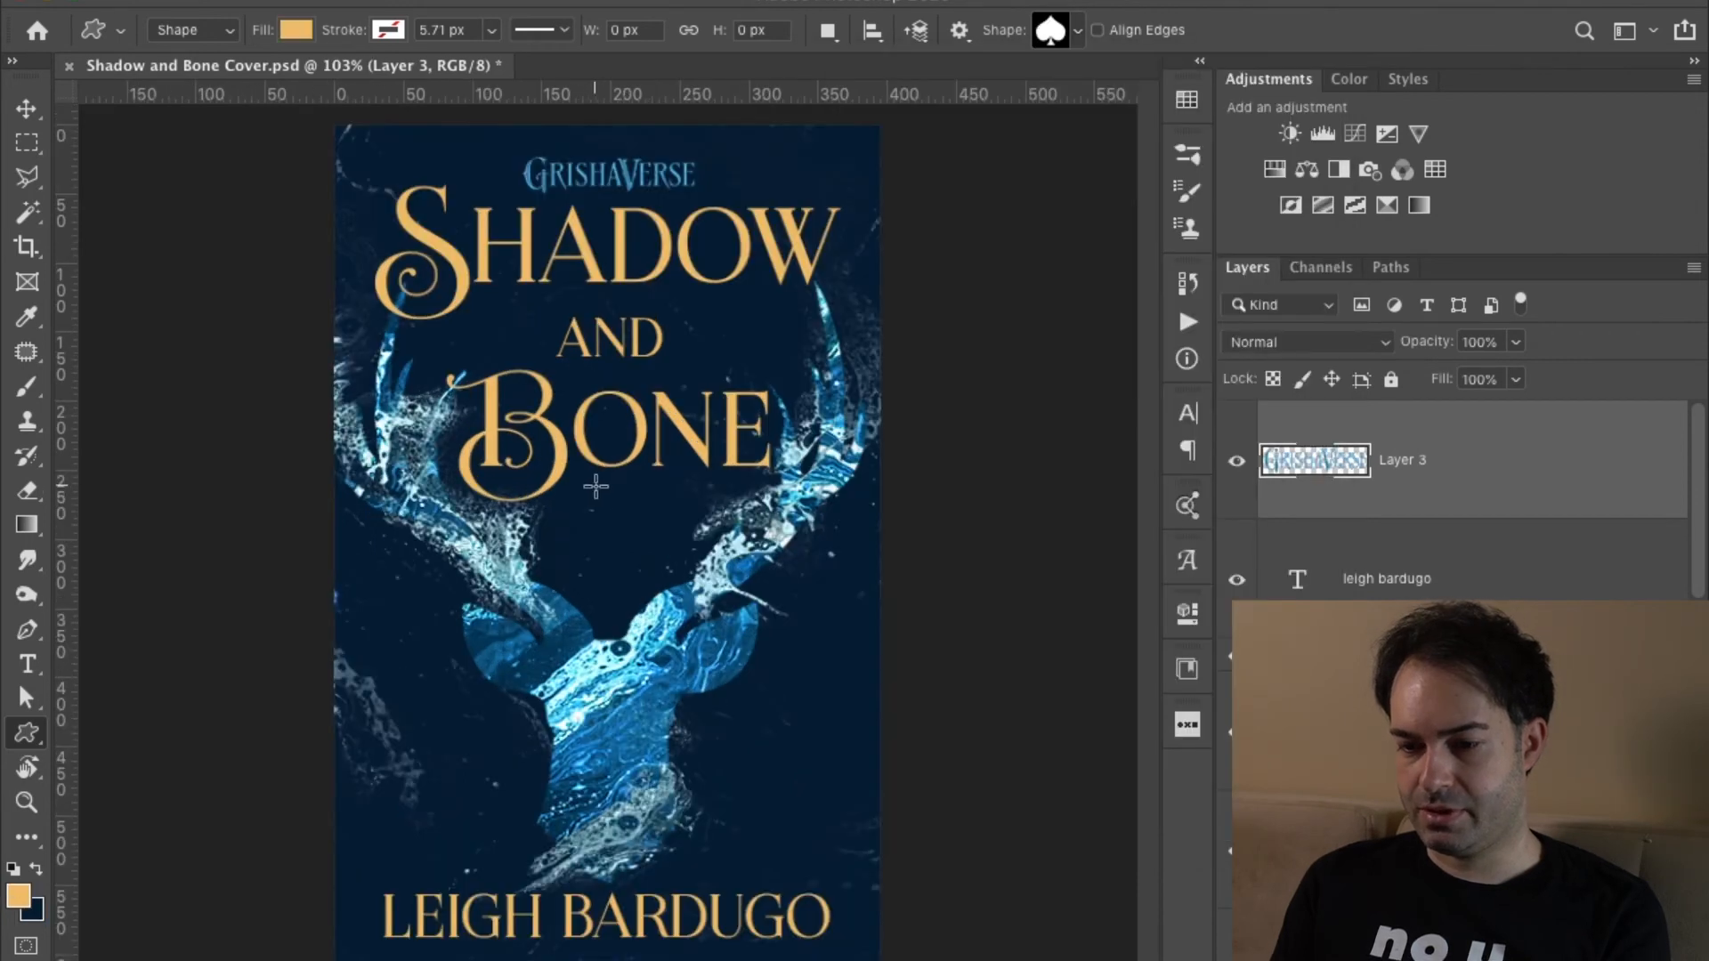
left_click_drag(597, 486, 760, 684)
left_click_drag(945, 705, 942, 706)
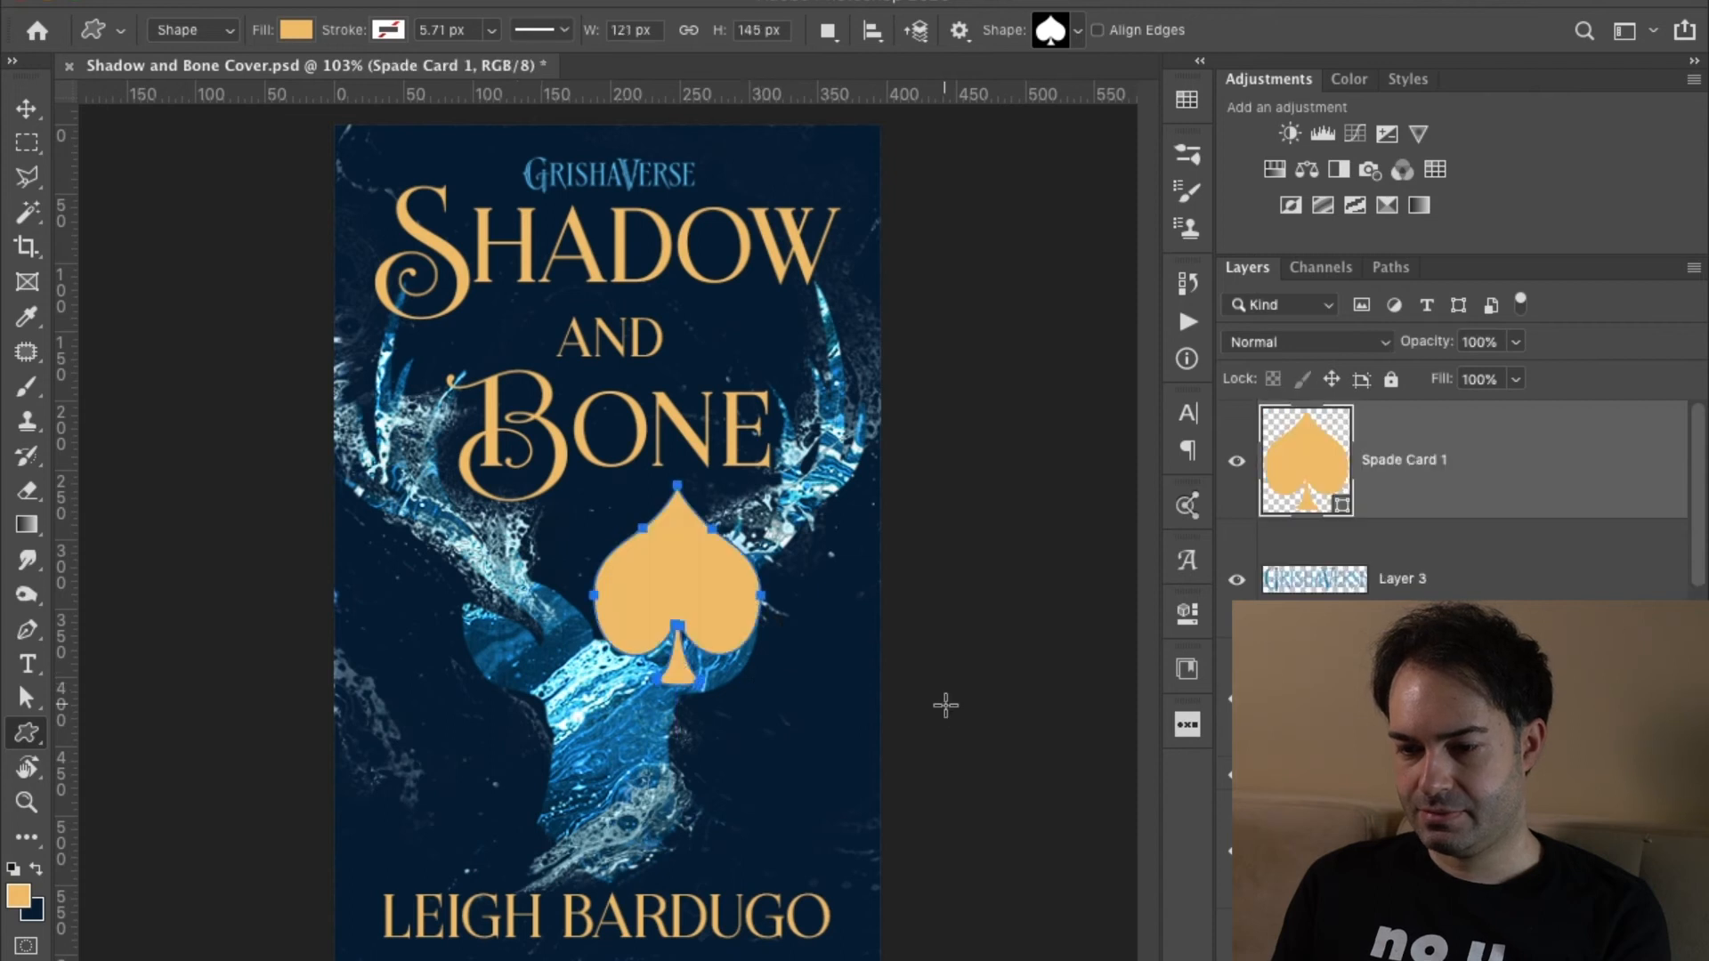
Adjust both curve handles of the spade's top anchor point to give the tip concave sides.
key("a")
scroll(705, 564, "up", 5)
scroll(706, 570, "up", 1)
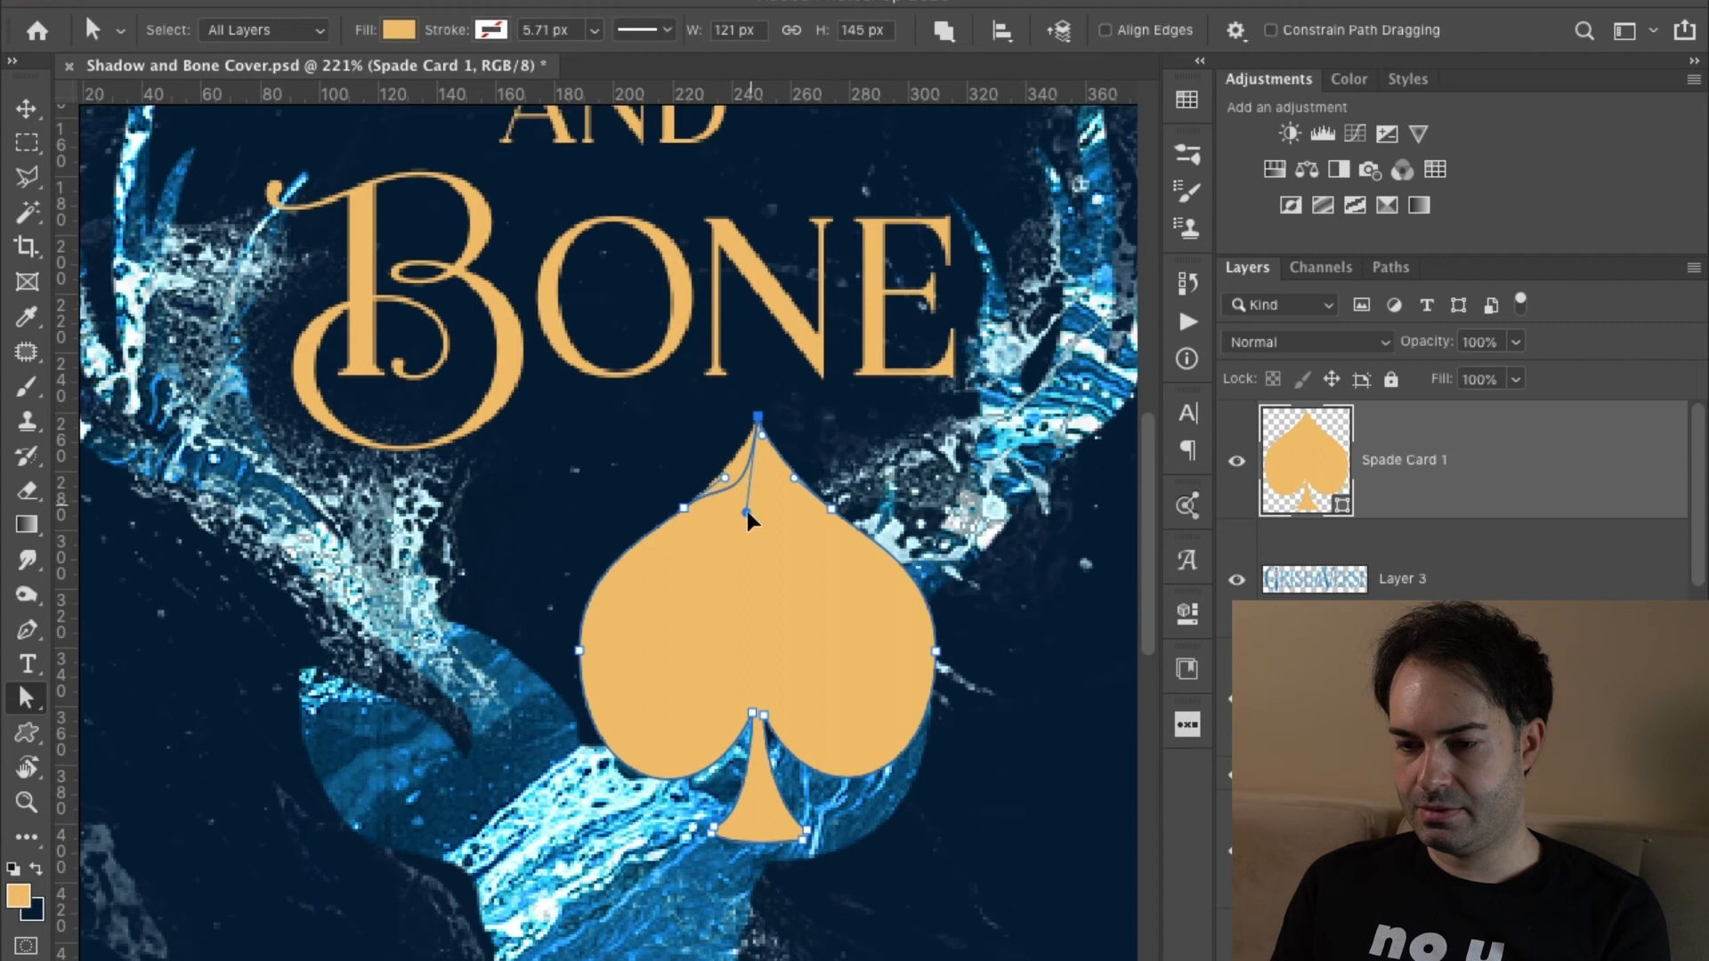
left_click_drag(743, 520, 743, 520)
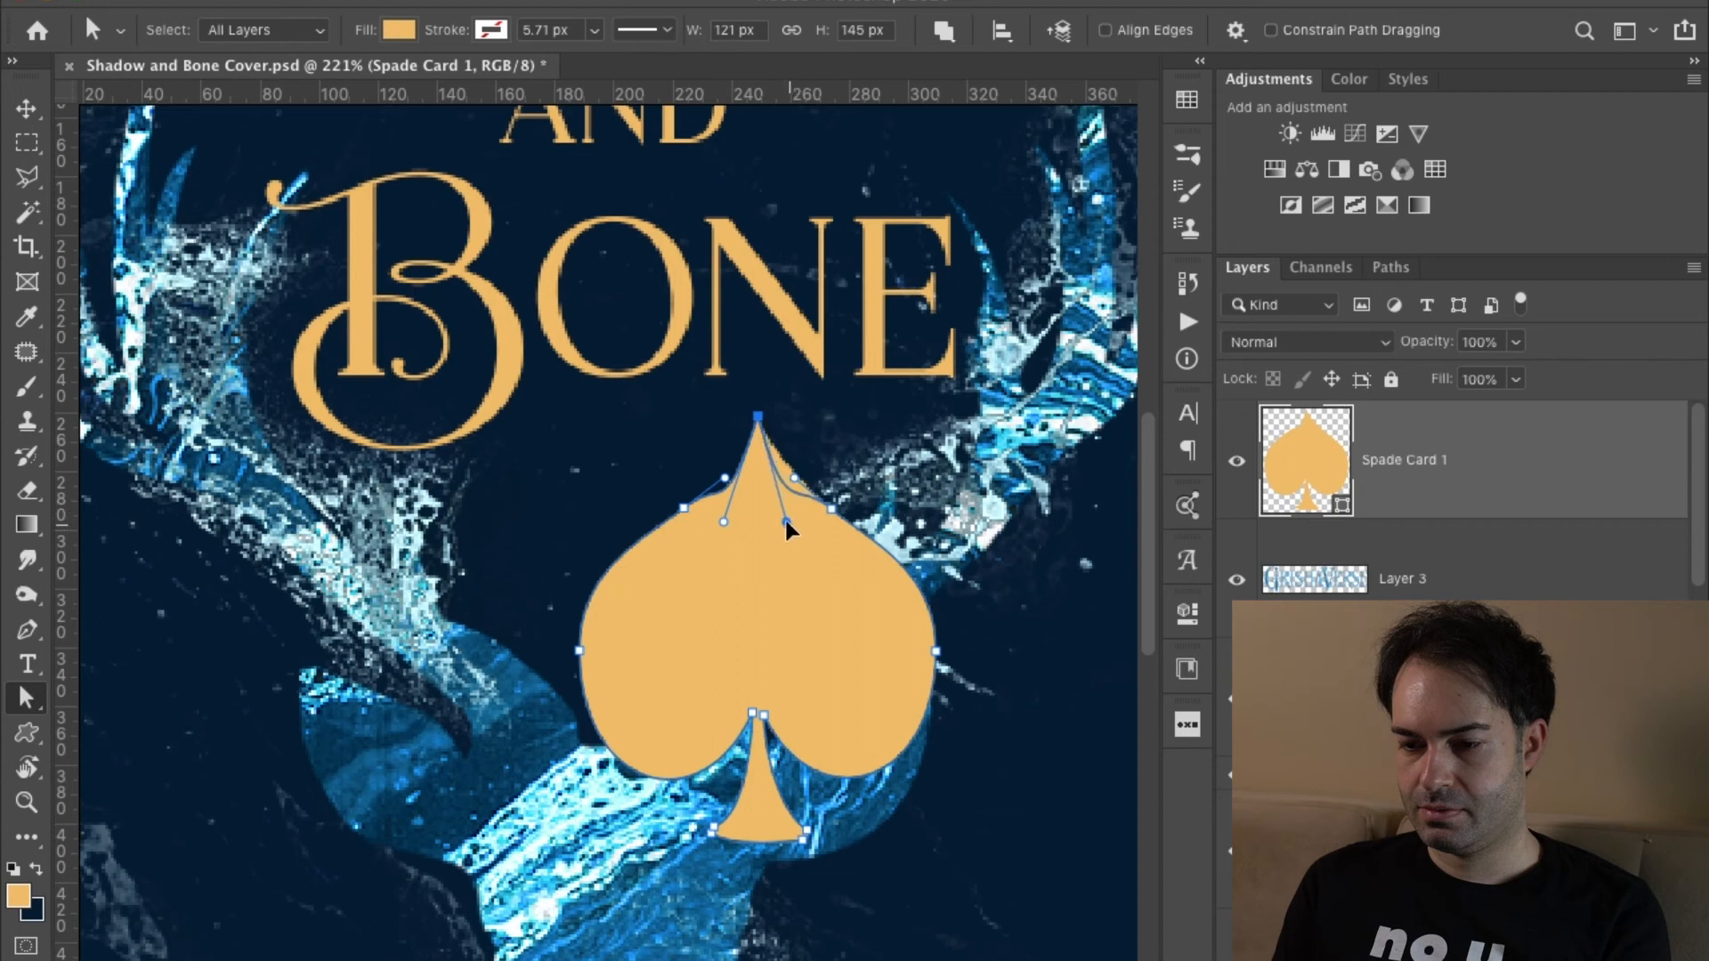
left_click_drag(786, 520, 788, 520)
key("Return")
scroll(656, 633, "down", 6)
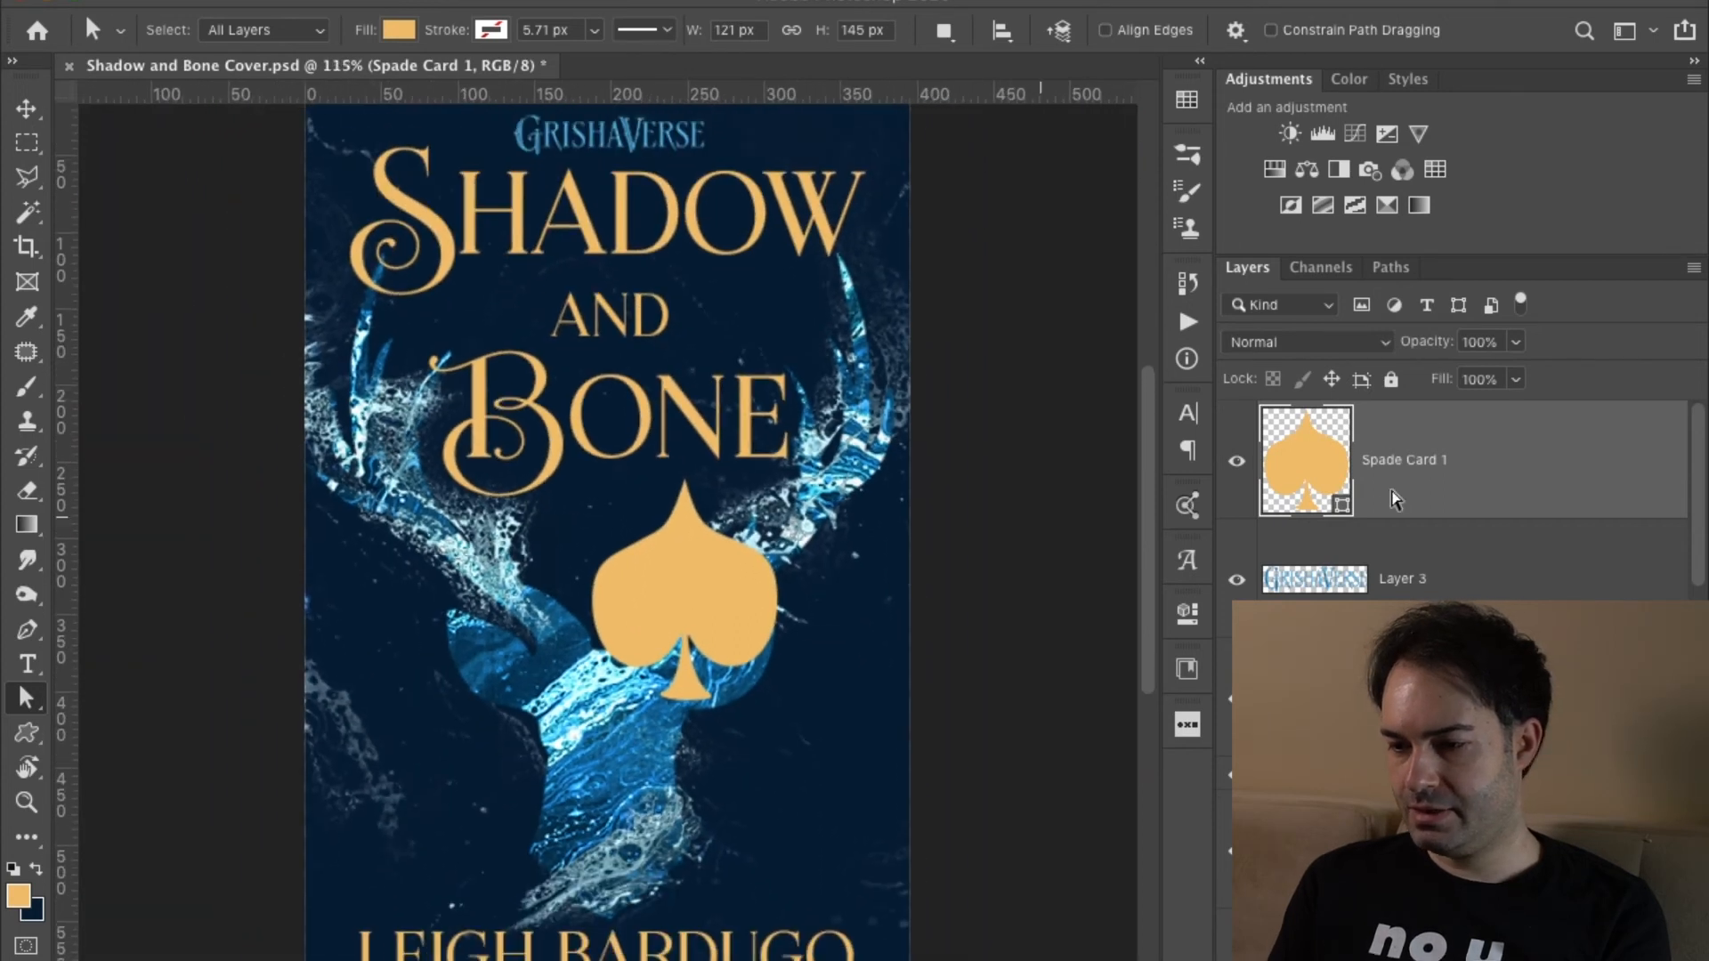
Duplicate the spade, offset the copy down and to the left, and change the copy's fill to dark navy.
key("ctrl+j")
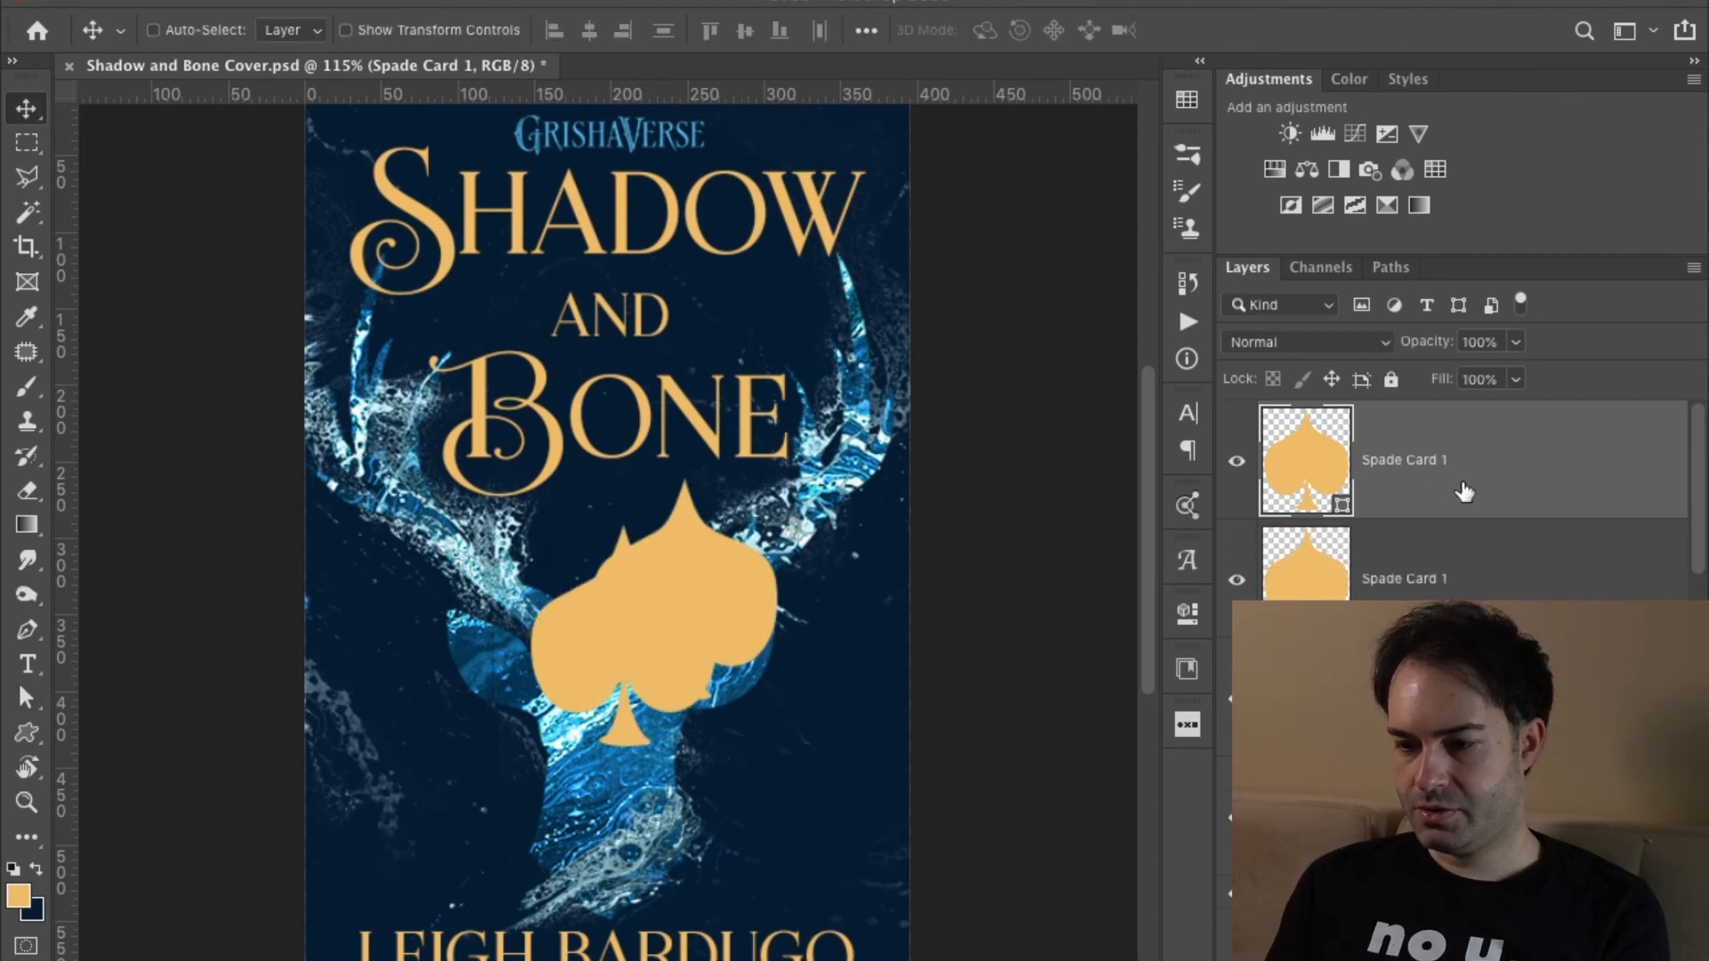
scroll(1459, 498, "down", 3)
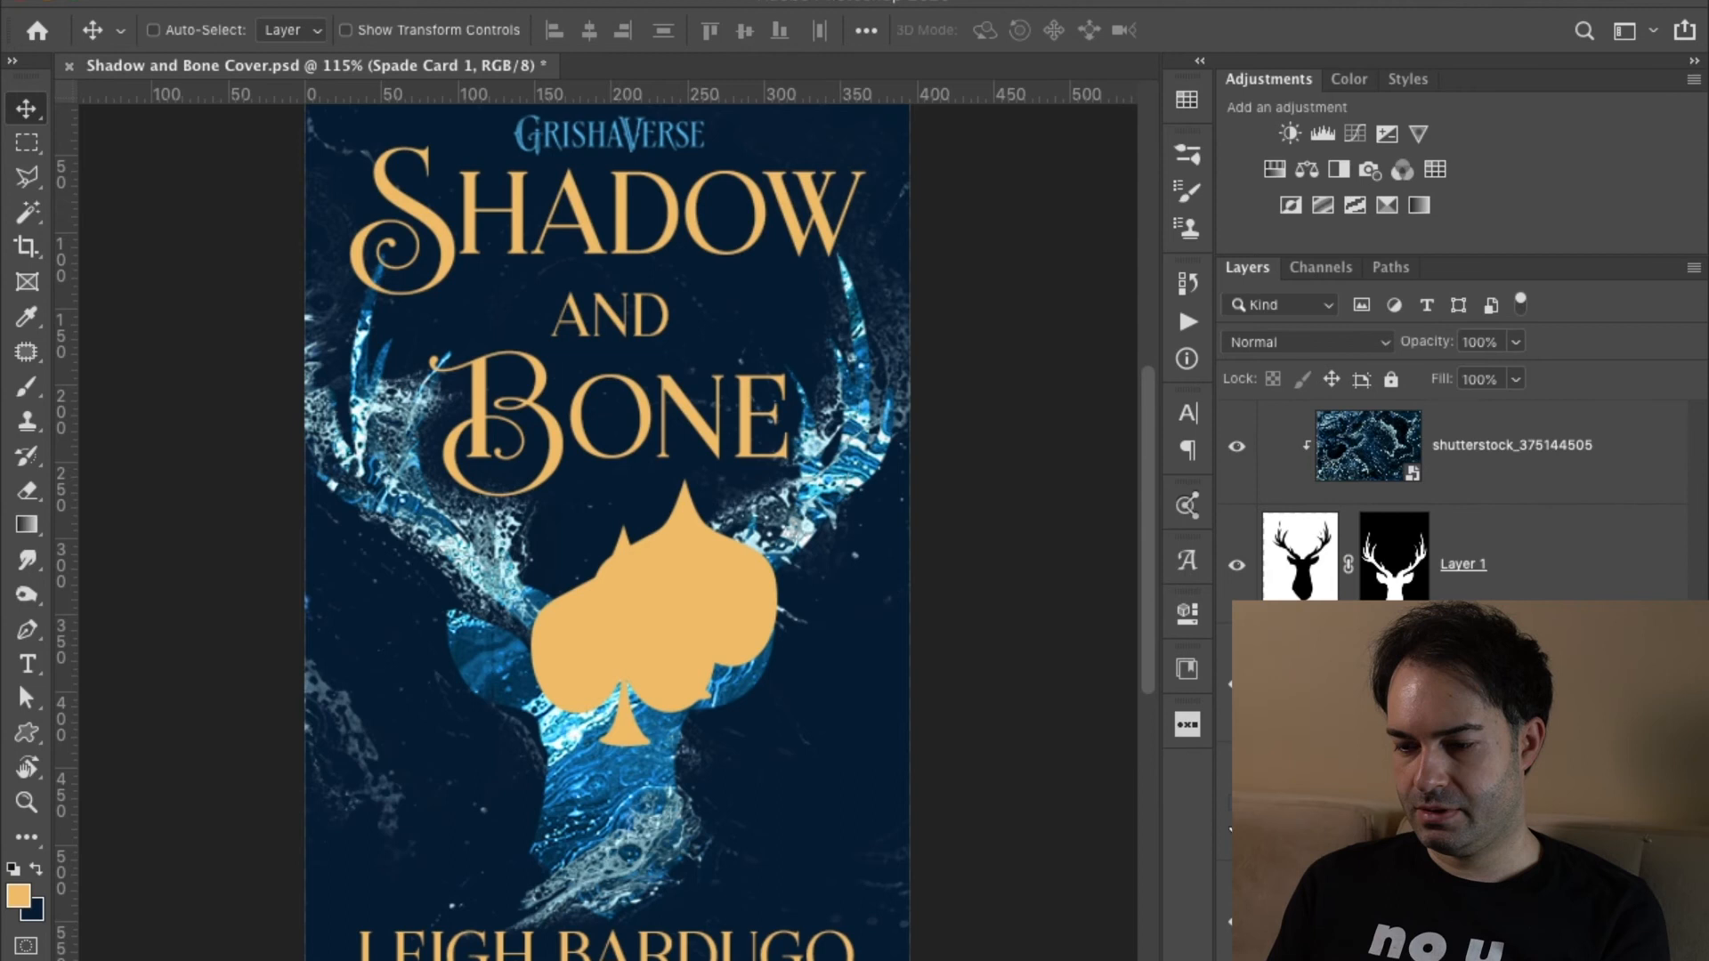
left_click(1235, 806, "alt")
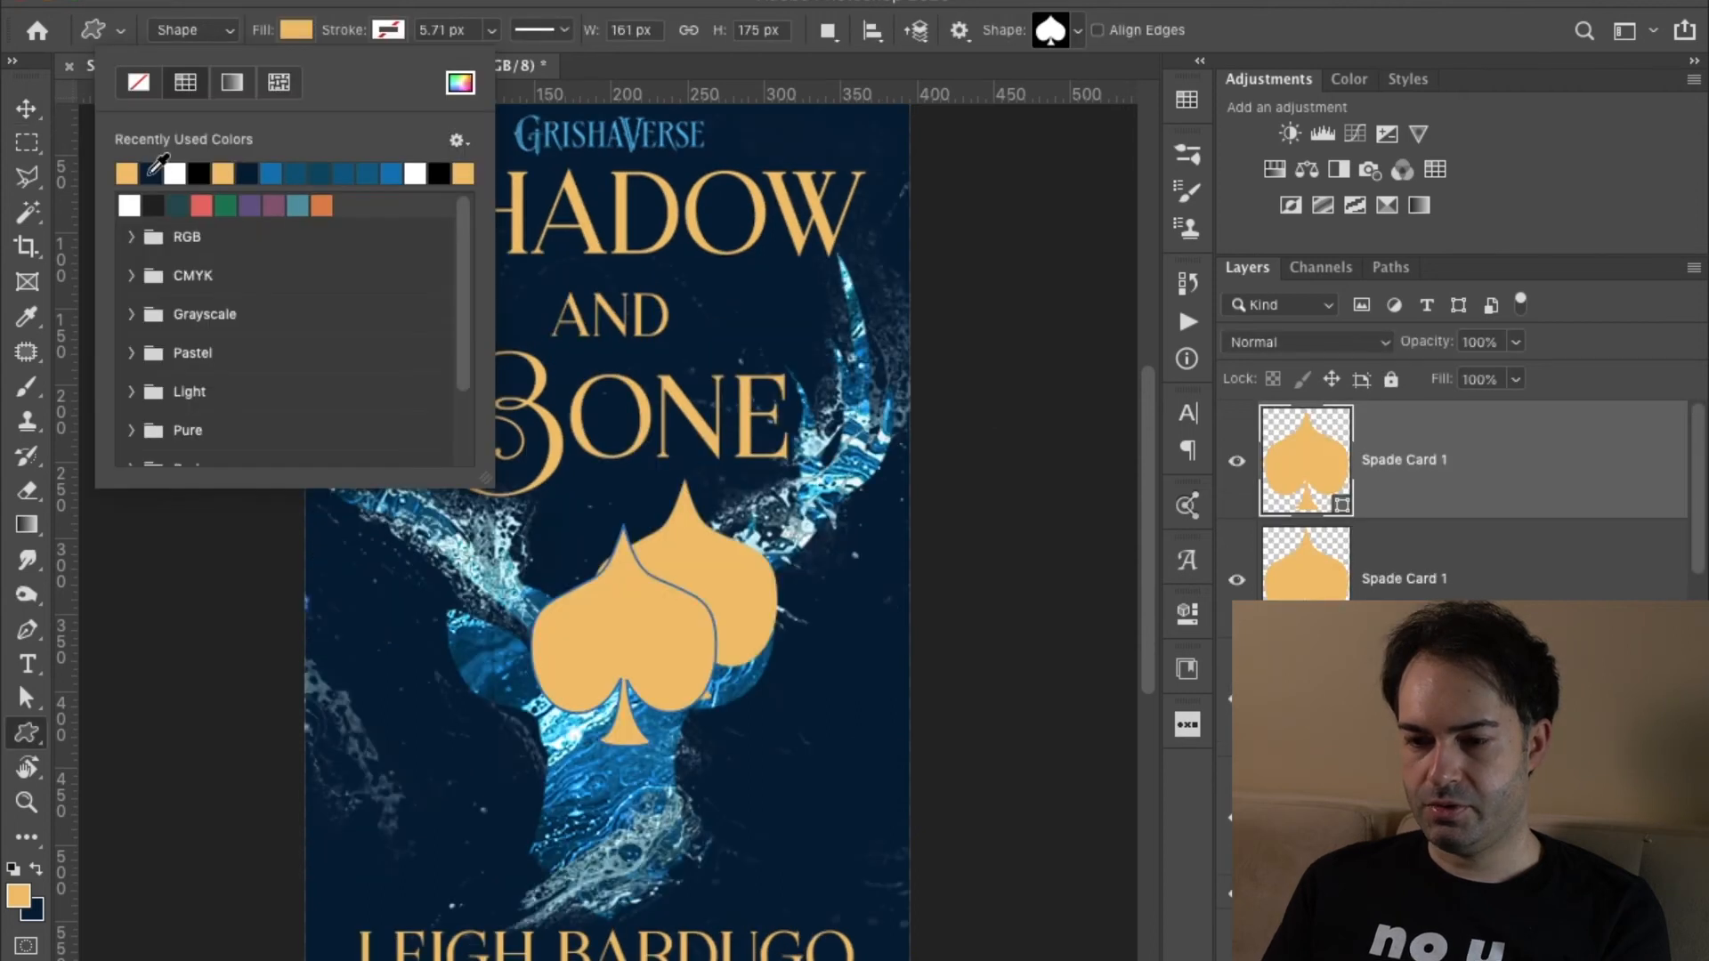
left_click(126, 173)
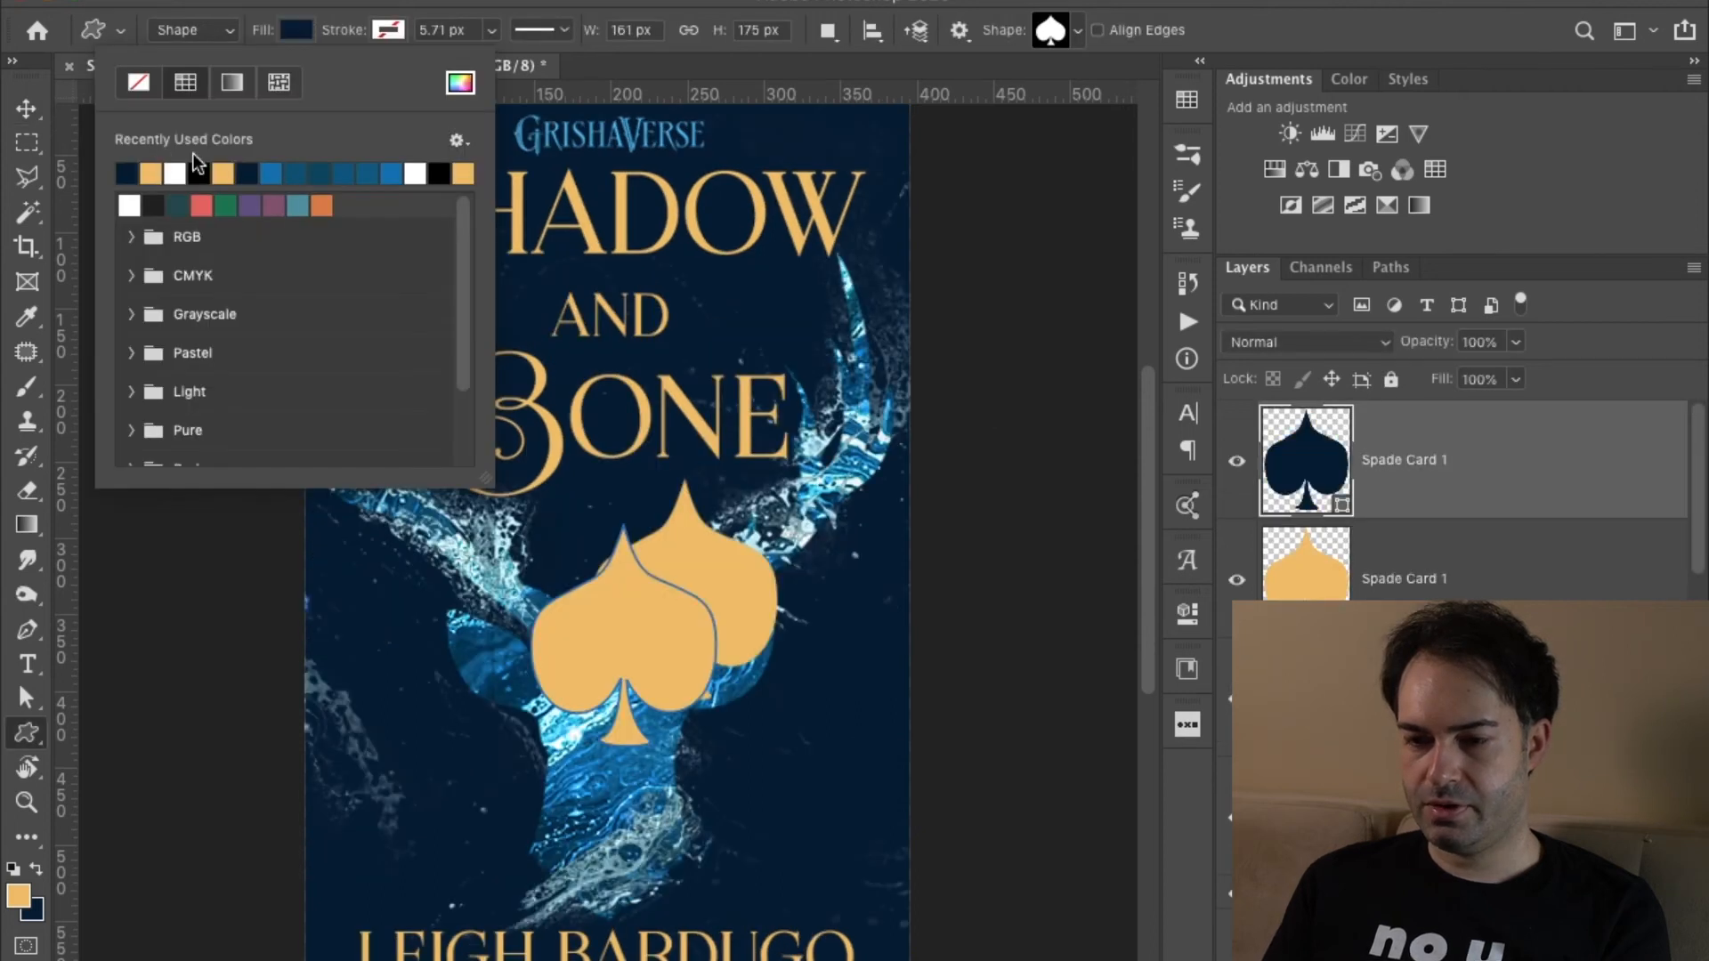
Give the navy front spade a gold stroke 3.15 px wide.
left_click(389, 32)
double_click(244, 172)
left_click(491, 30)
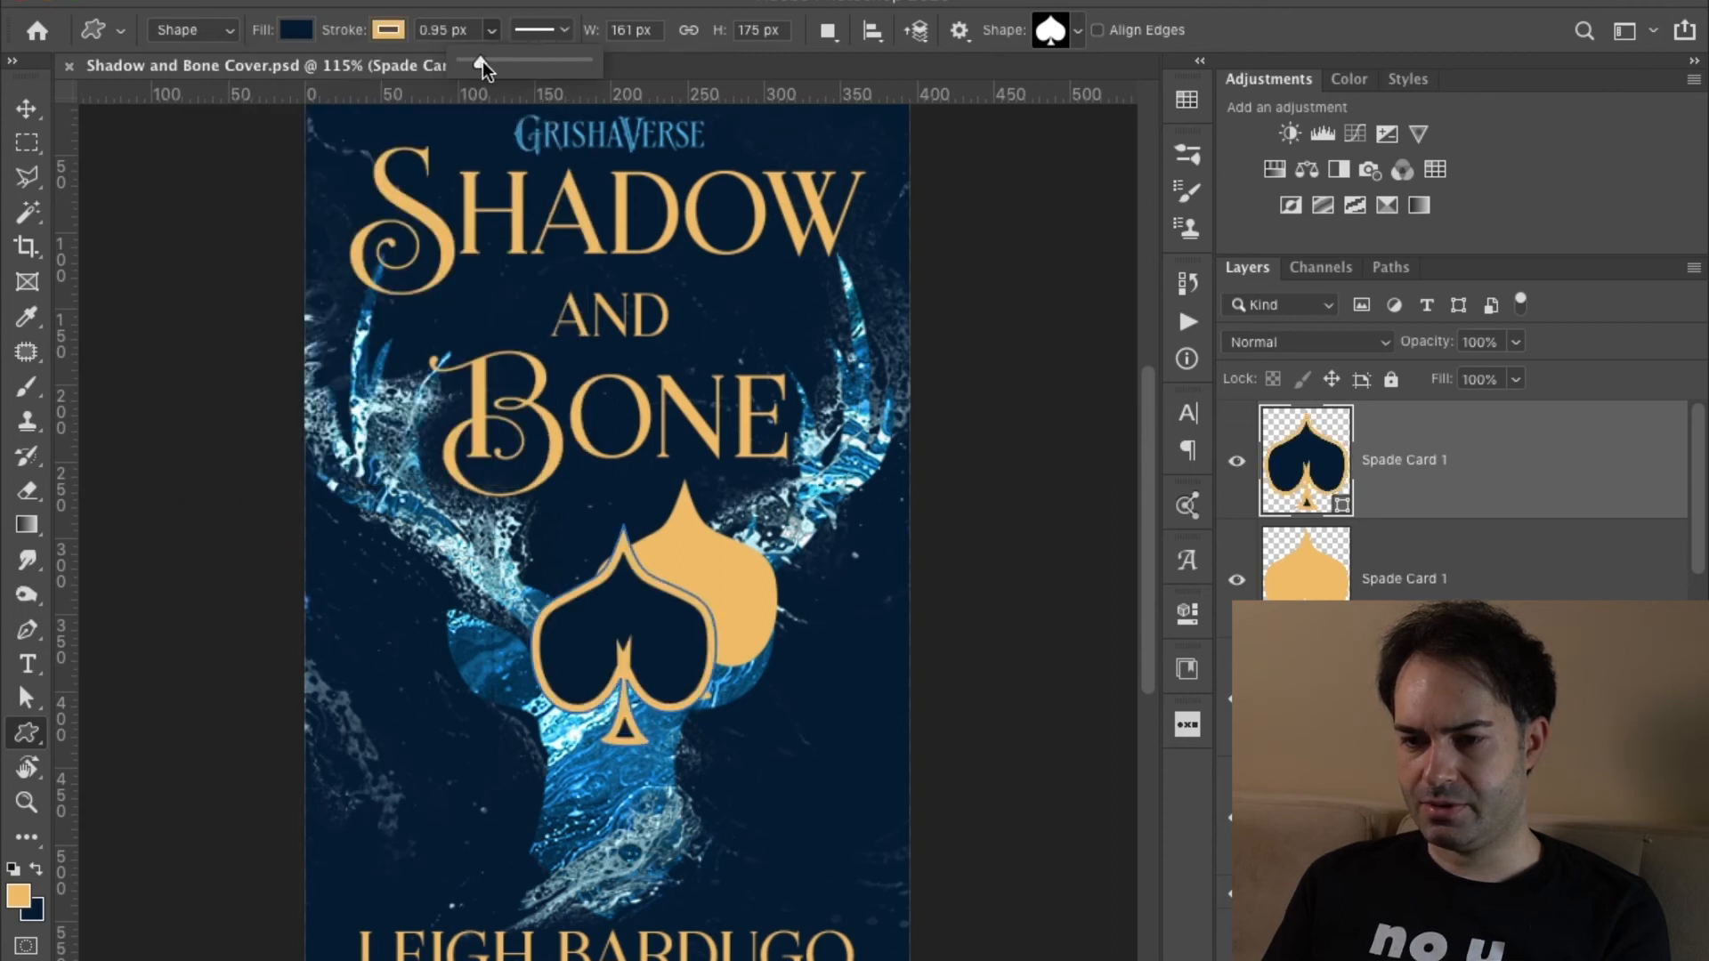
left_click_drag(486, 61, 489, 60)
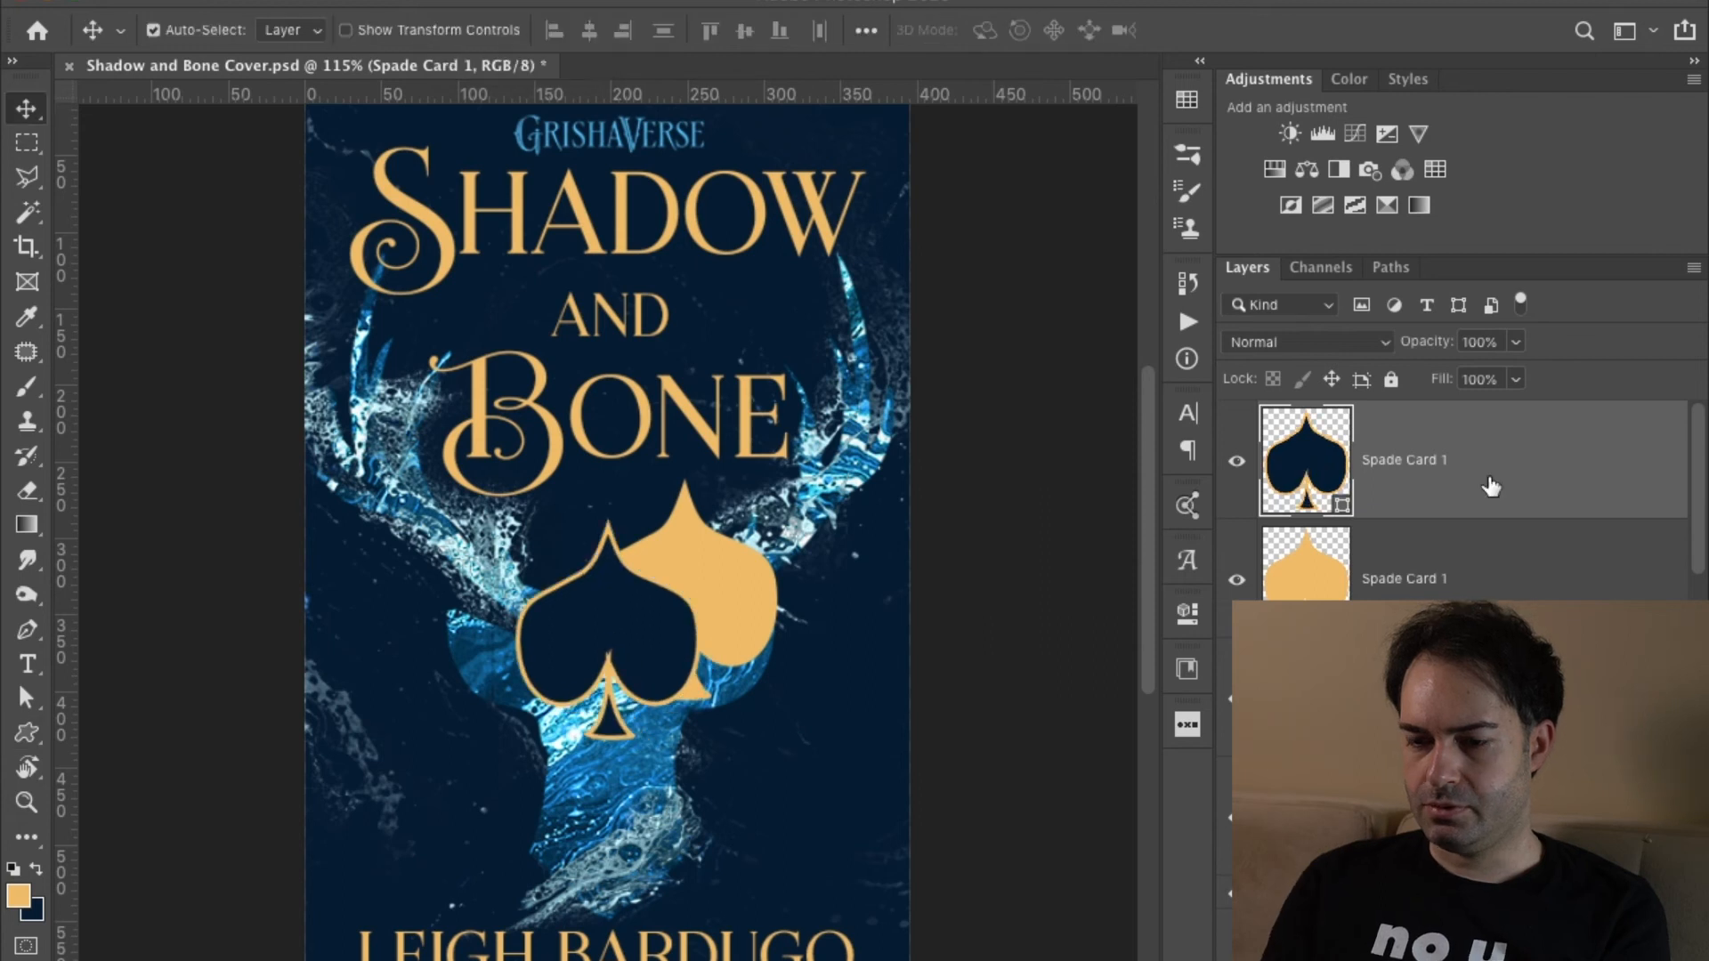
Duplicate the gold-outlined navy spade and shift the copy about 100 px to the right.
key("super+j")
key("shift+Right")
key("shift+Right")
key("shift+Right")
key("shift+Right")
key("shift+Right")
key("shift+Right")
key("shift+Right")
key("shift+Right")
key("shift+Right")
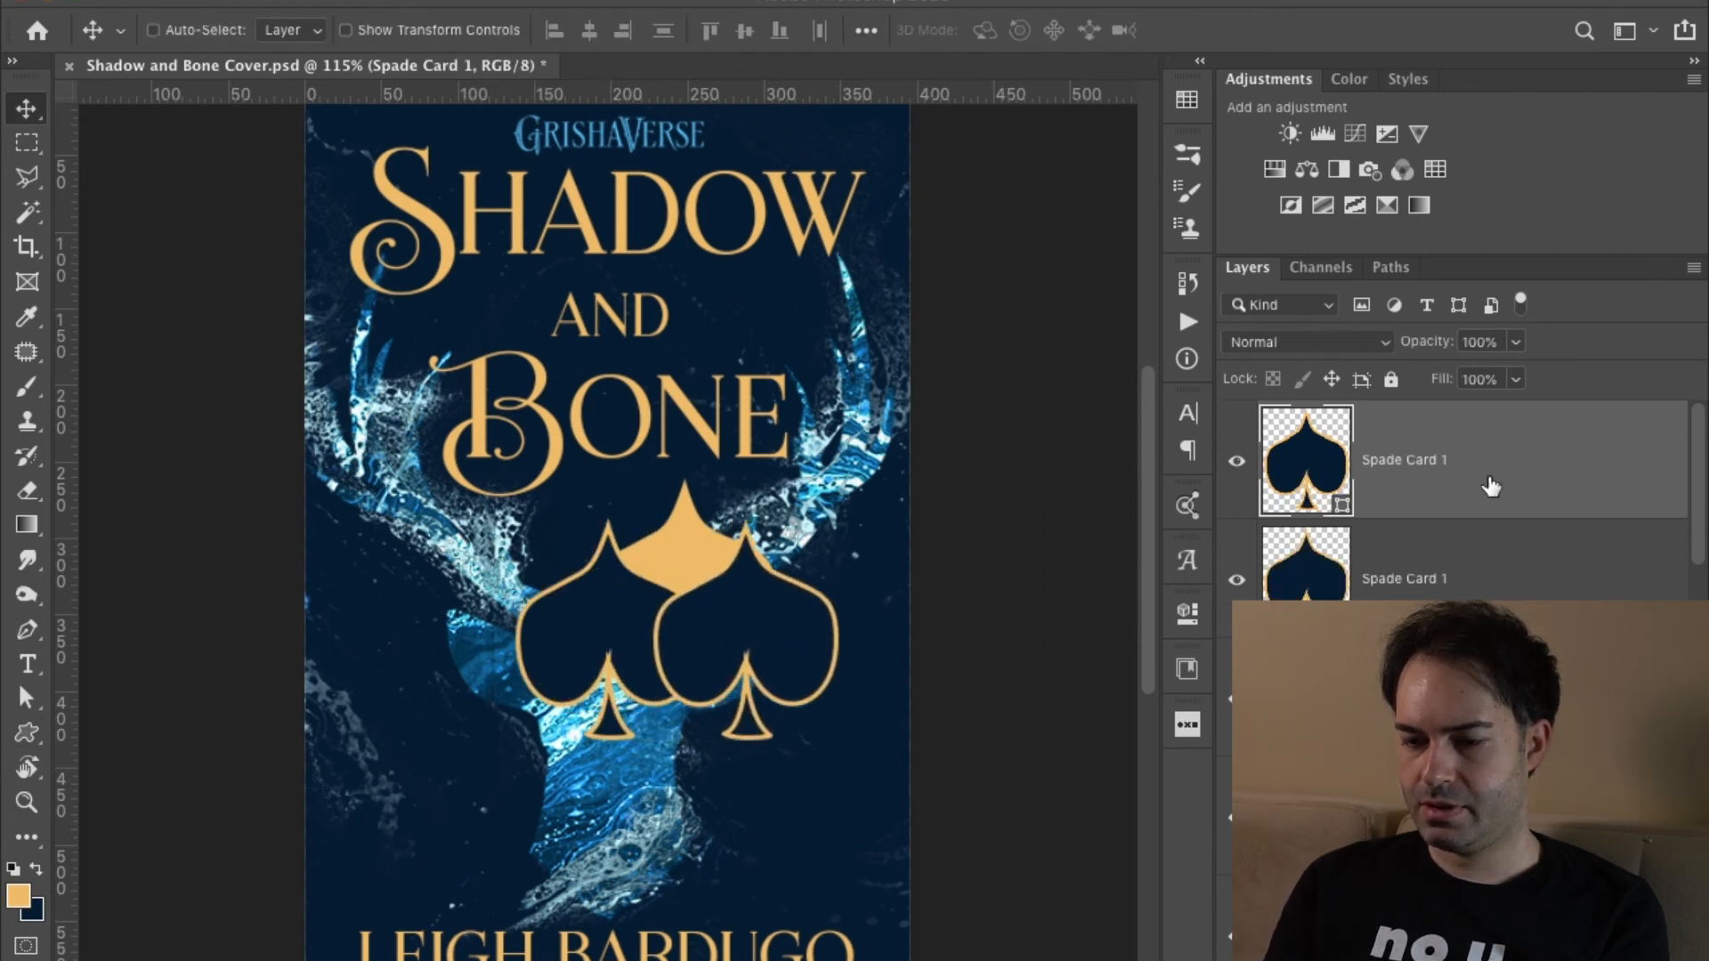
key("shift+Right")
key("shift+Right")
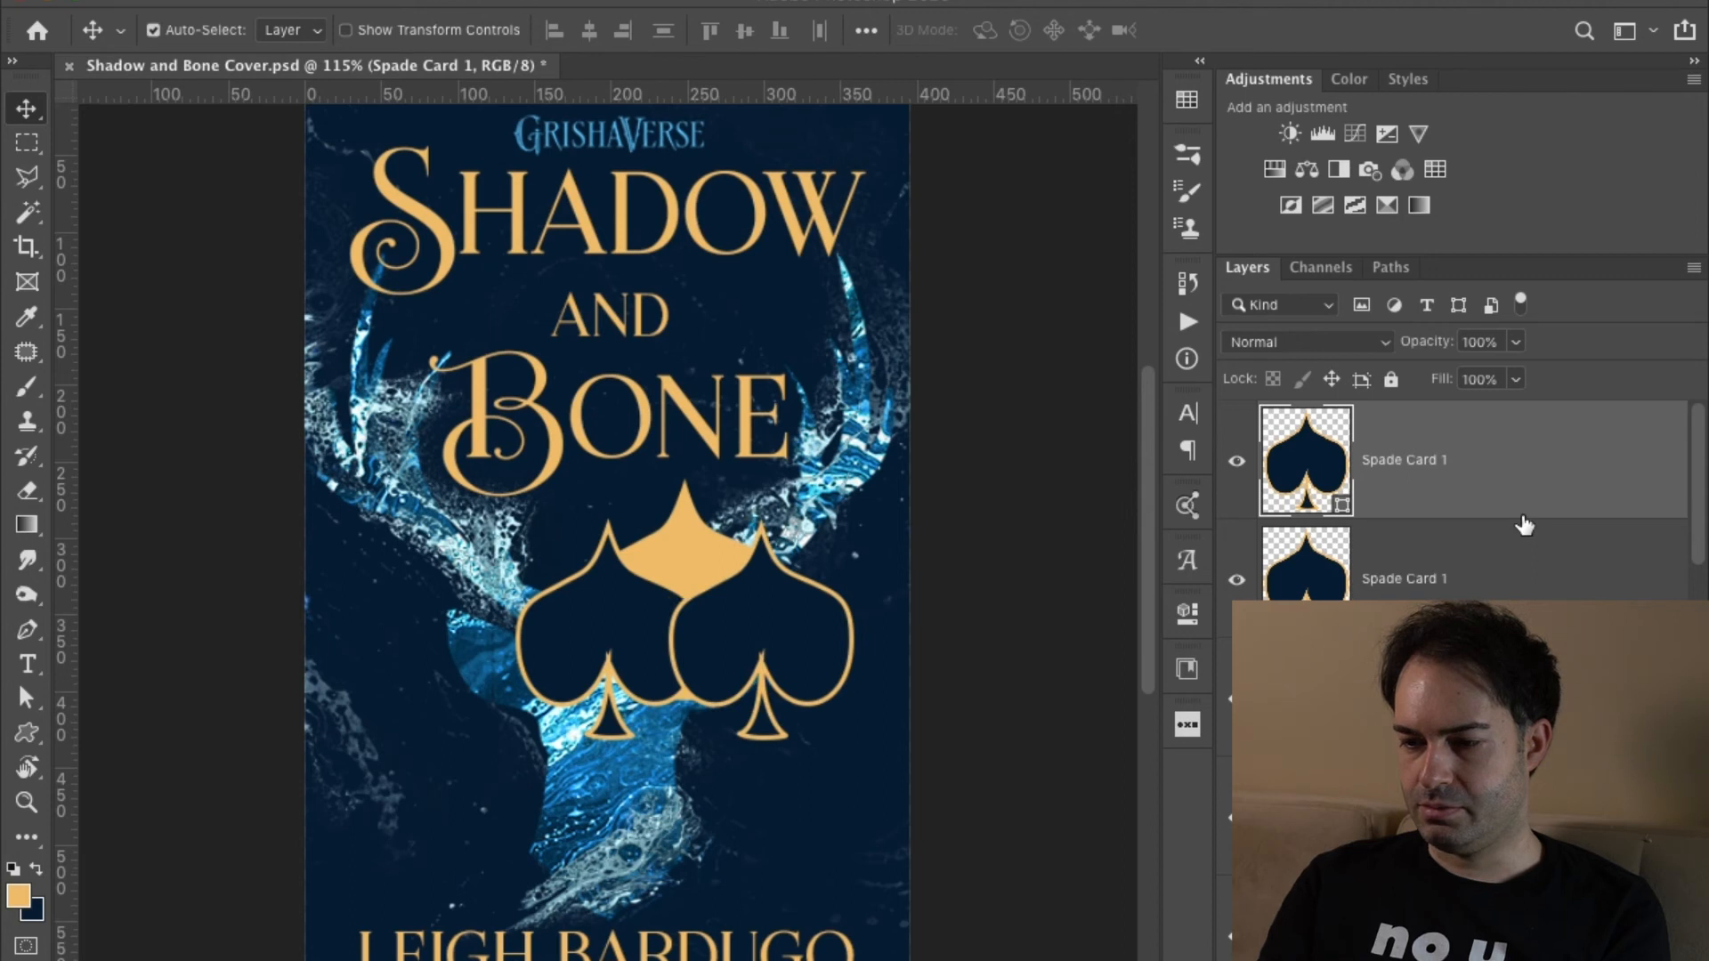
Duplicate the outlined spade again, centring the copy between the other two and about 20 px lower.
key("super+j")
key("shift+Left")
key("shift+Left")
key("shift+Left")
key("shift+Left")
key("shift+Left")
key("shift+Left")
key("shift+Left")
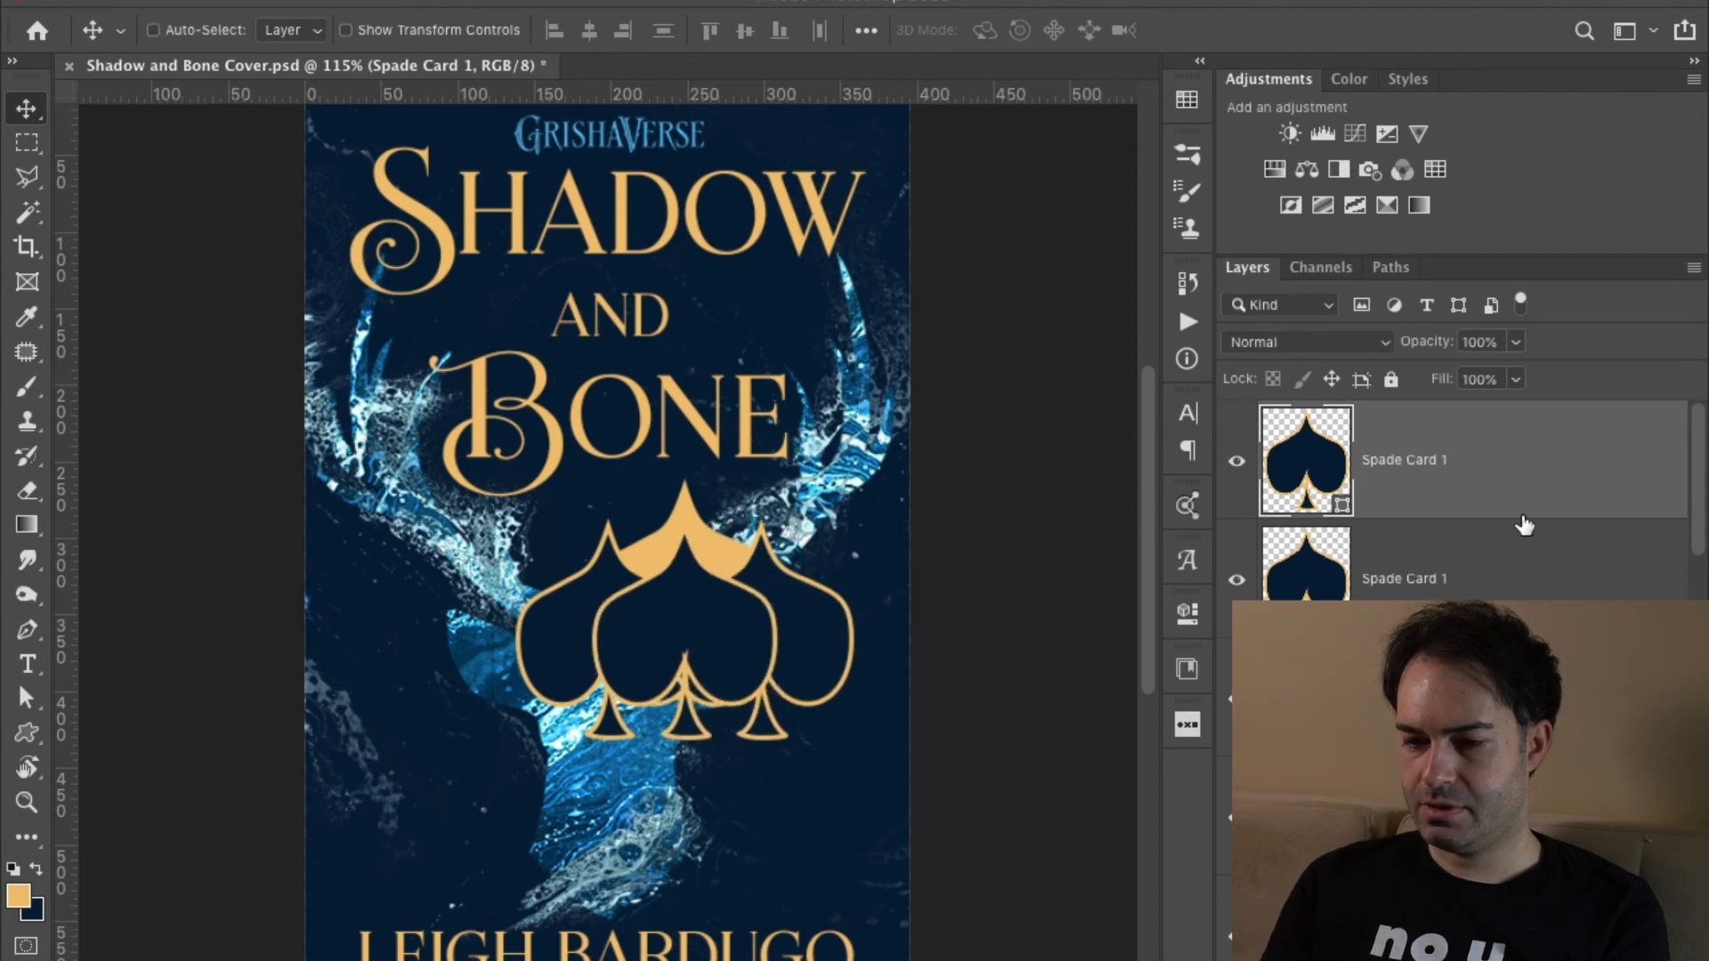
key("shift+Down")
key("shift+Down")
key("shift+Down")
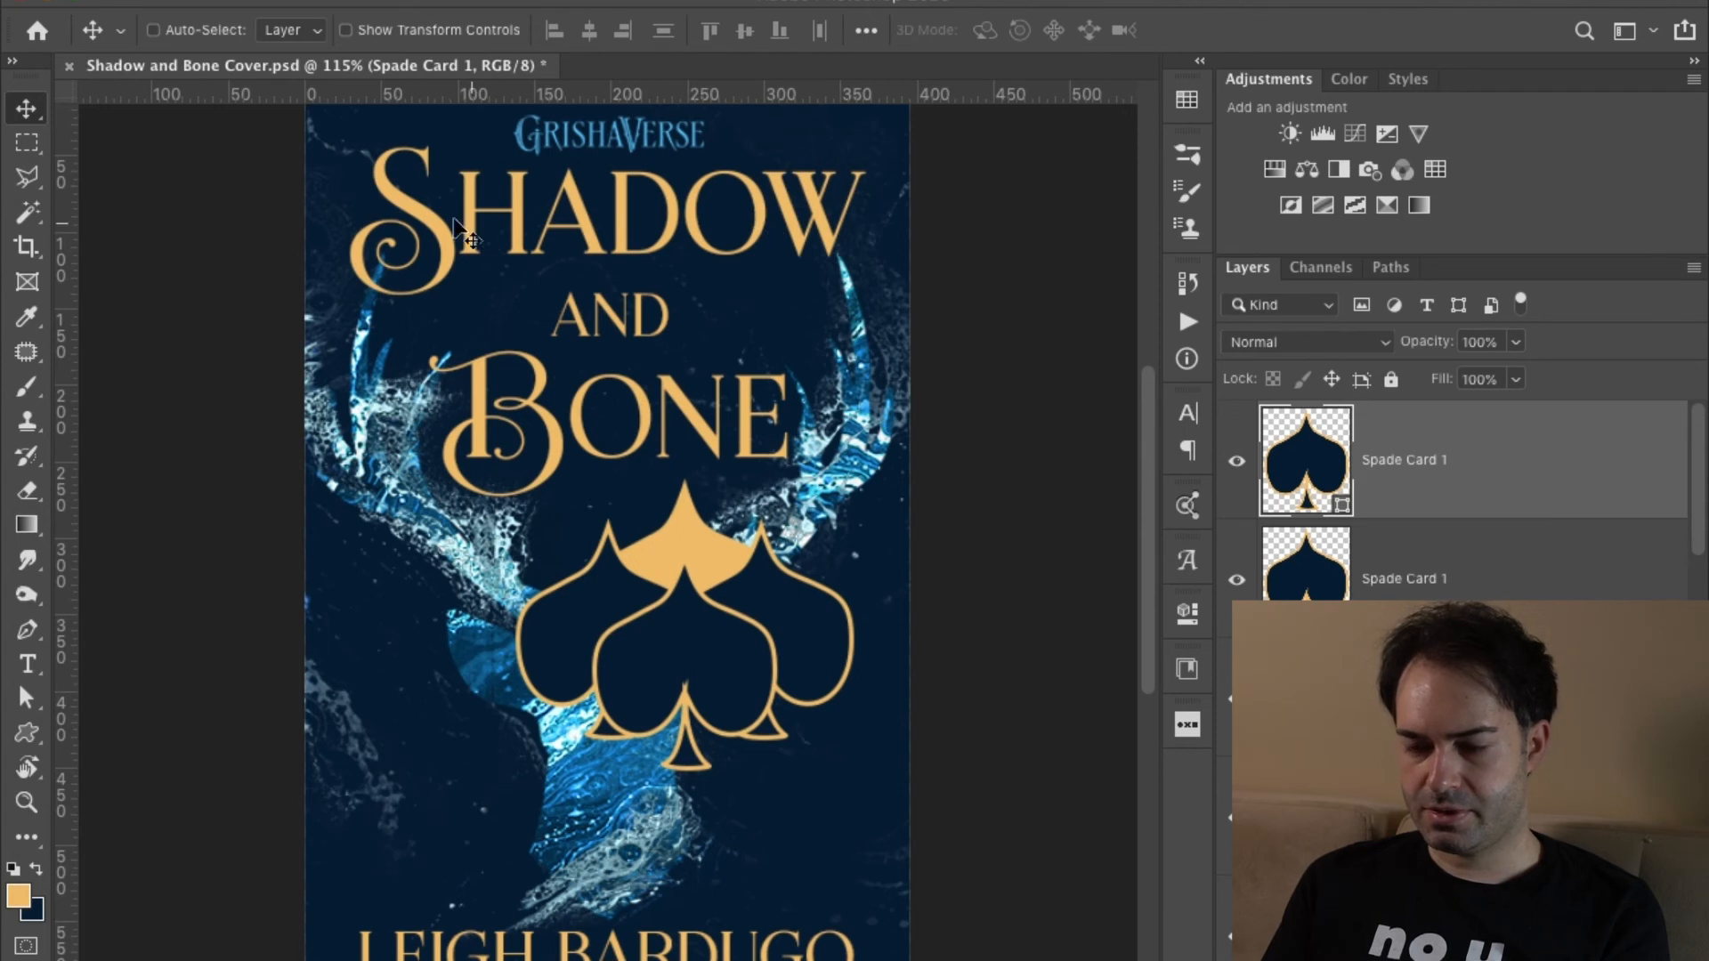
Change the front centre spade's fill to gold and duplicate its layer.
key("u")
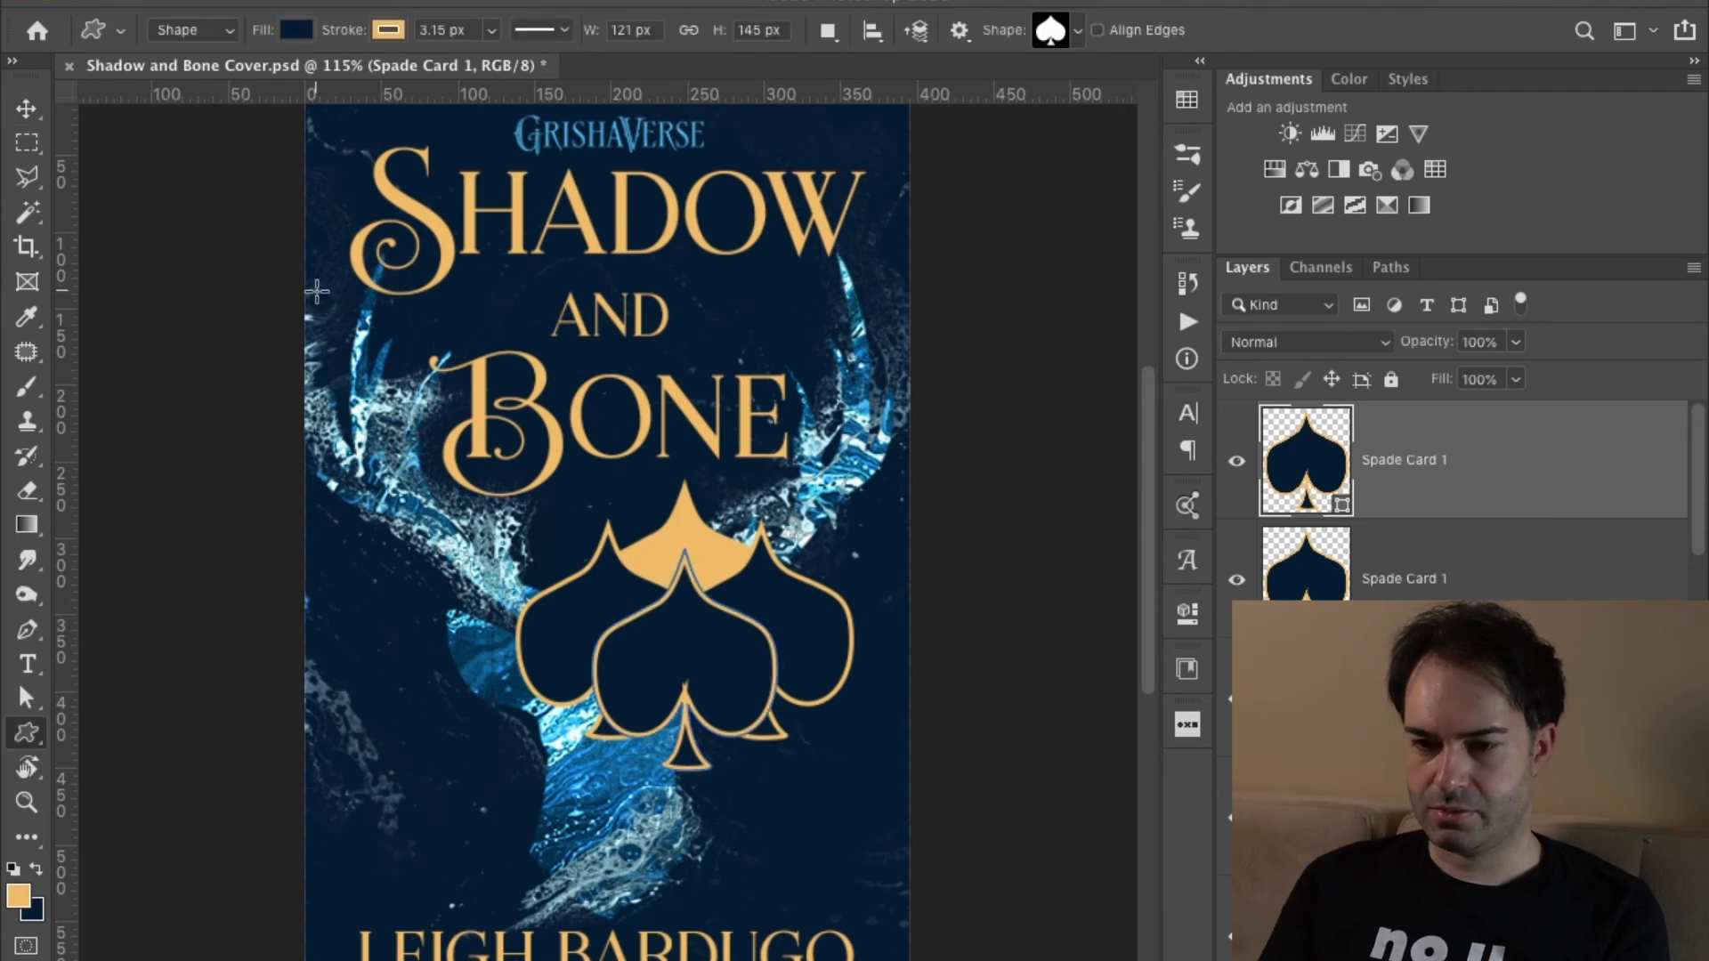
left_click(296, 31)
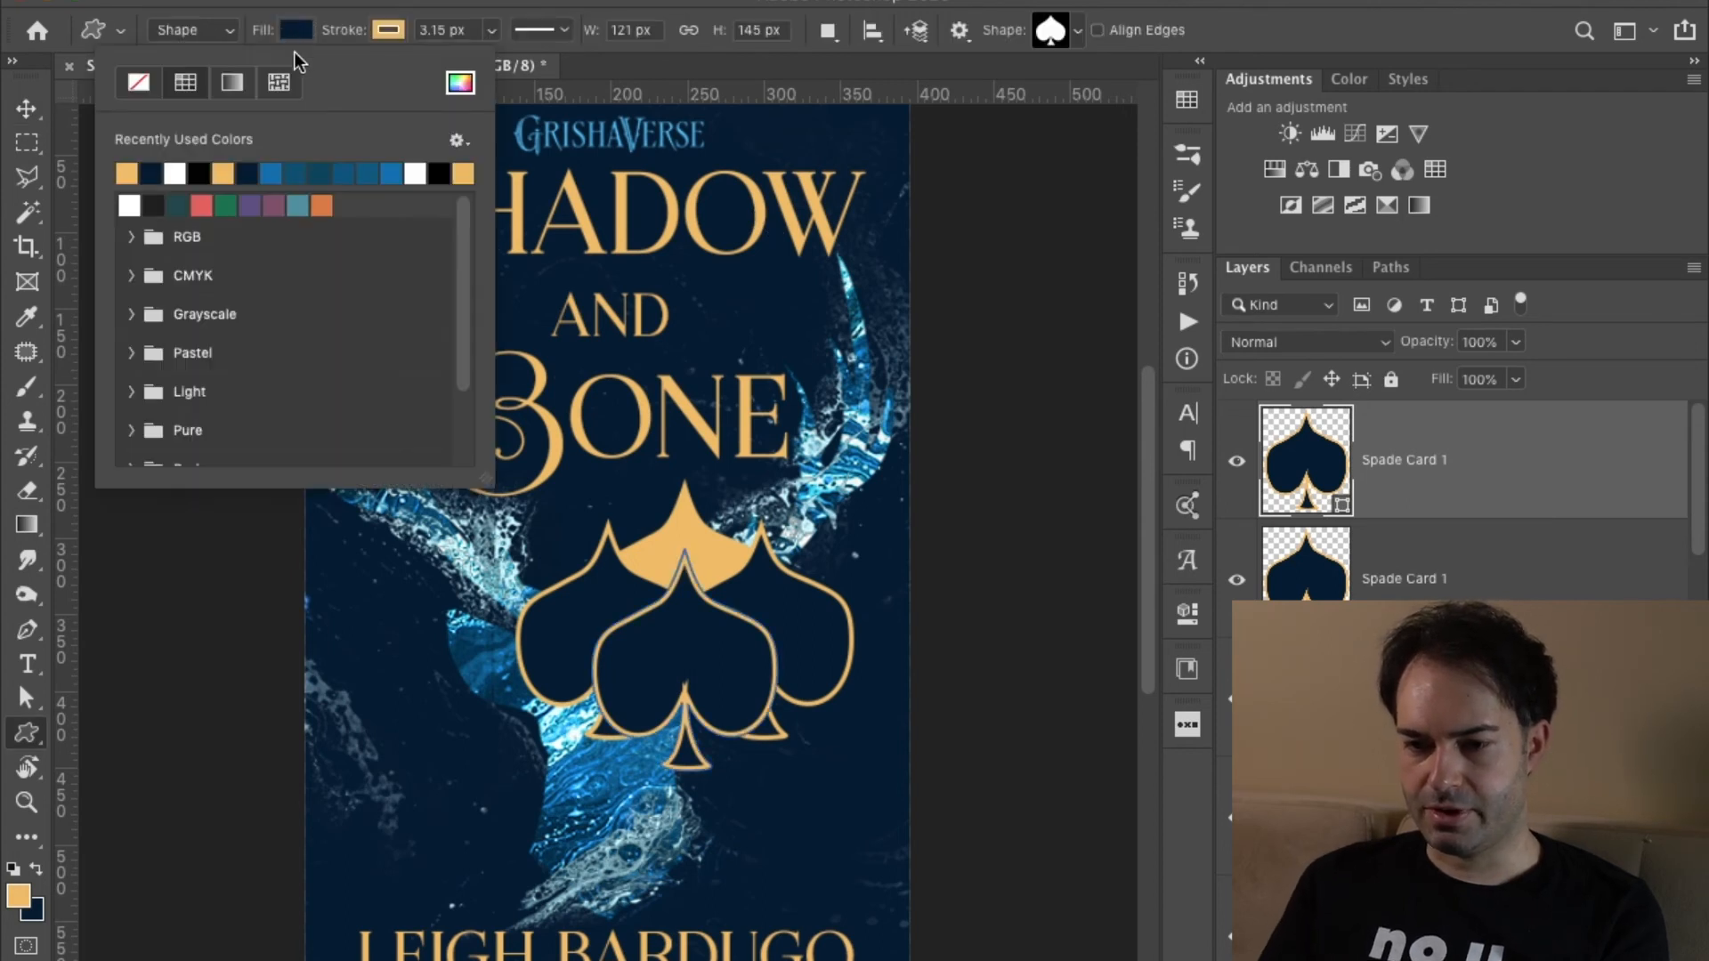
left_click(129, 170)
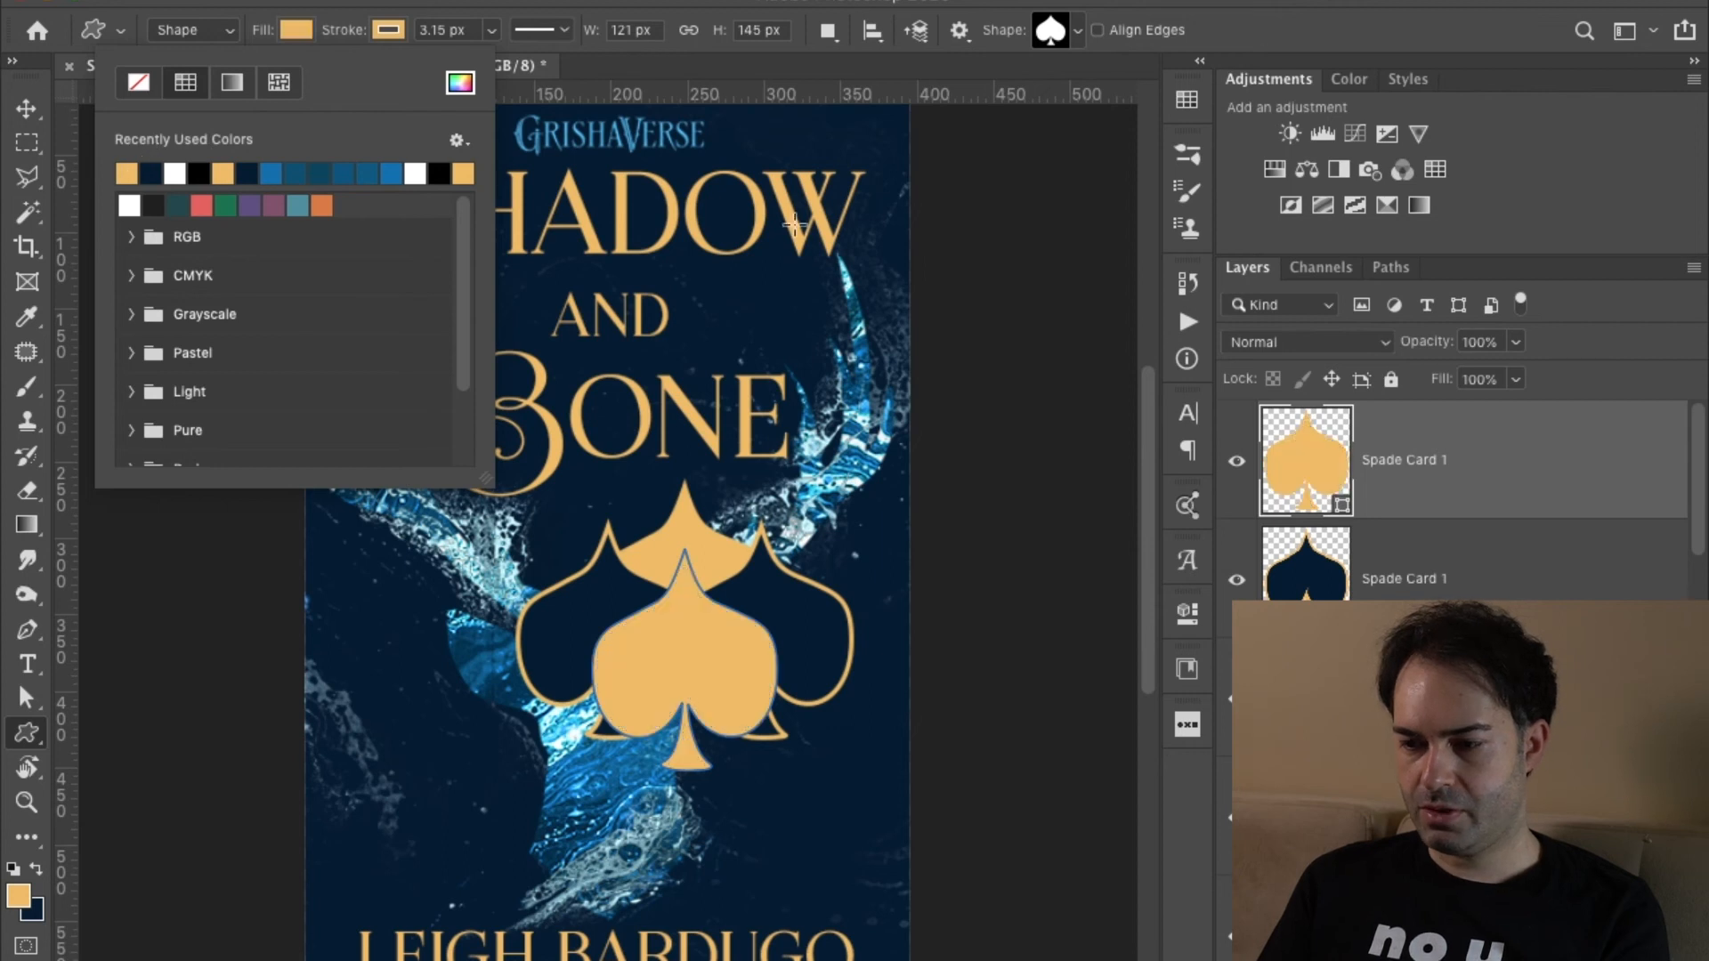
left_click(1421, 494)
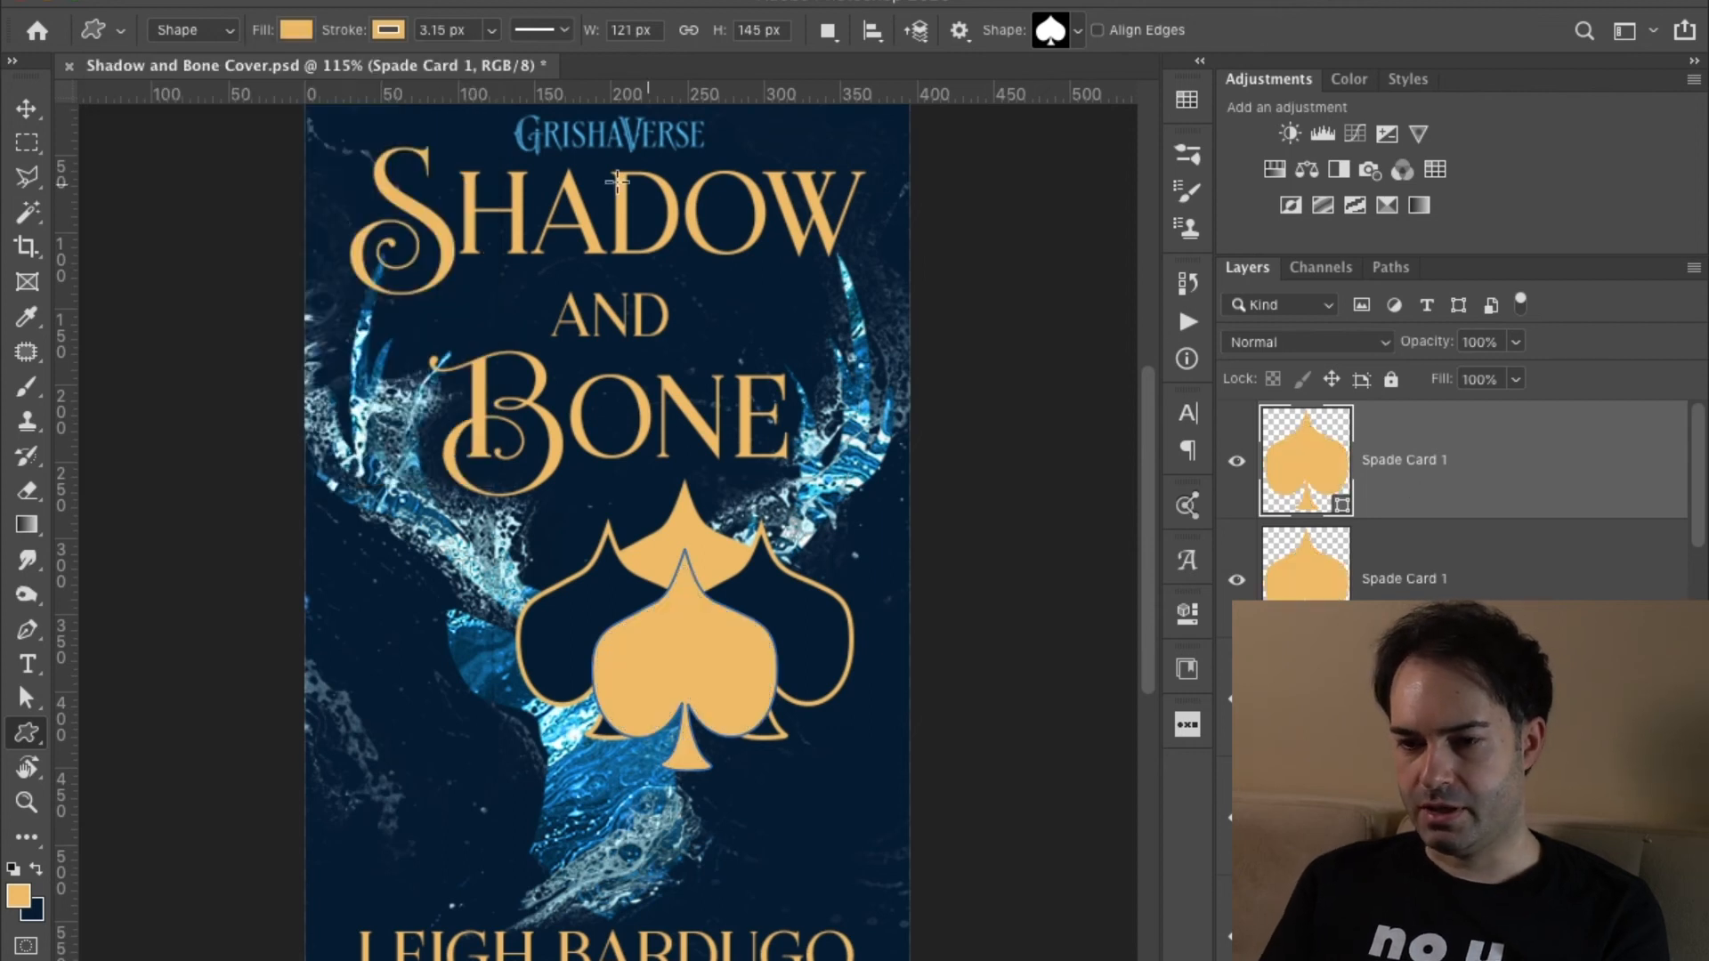
Give the duplicated gold spade a dark navy stroke and no fill.
left_click(386, 32)
left_click(256, 173)
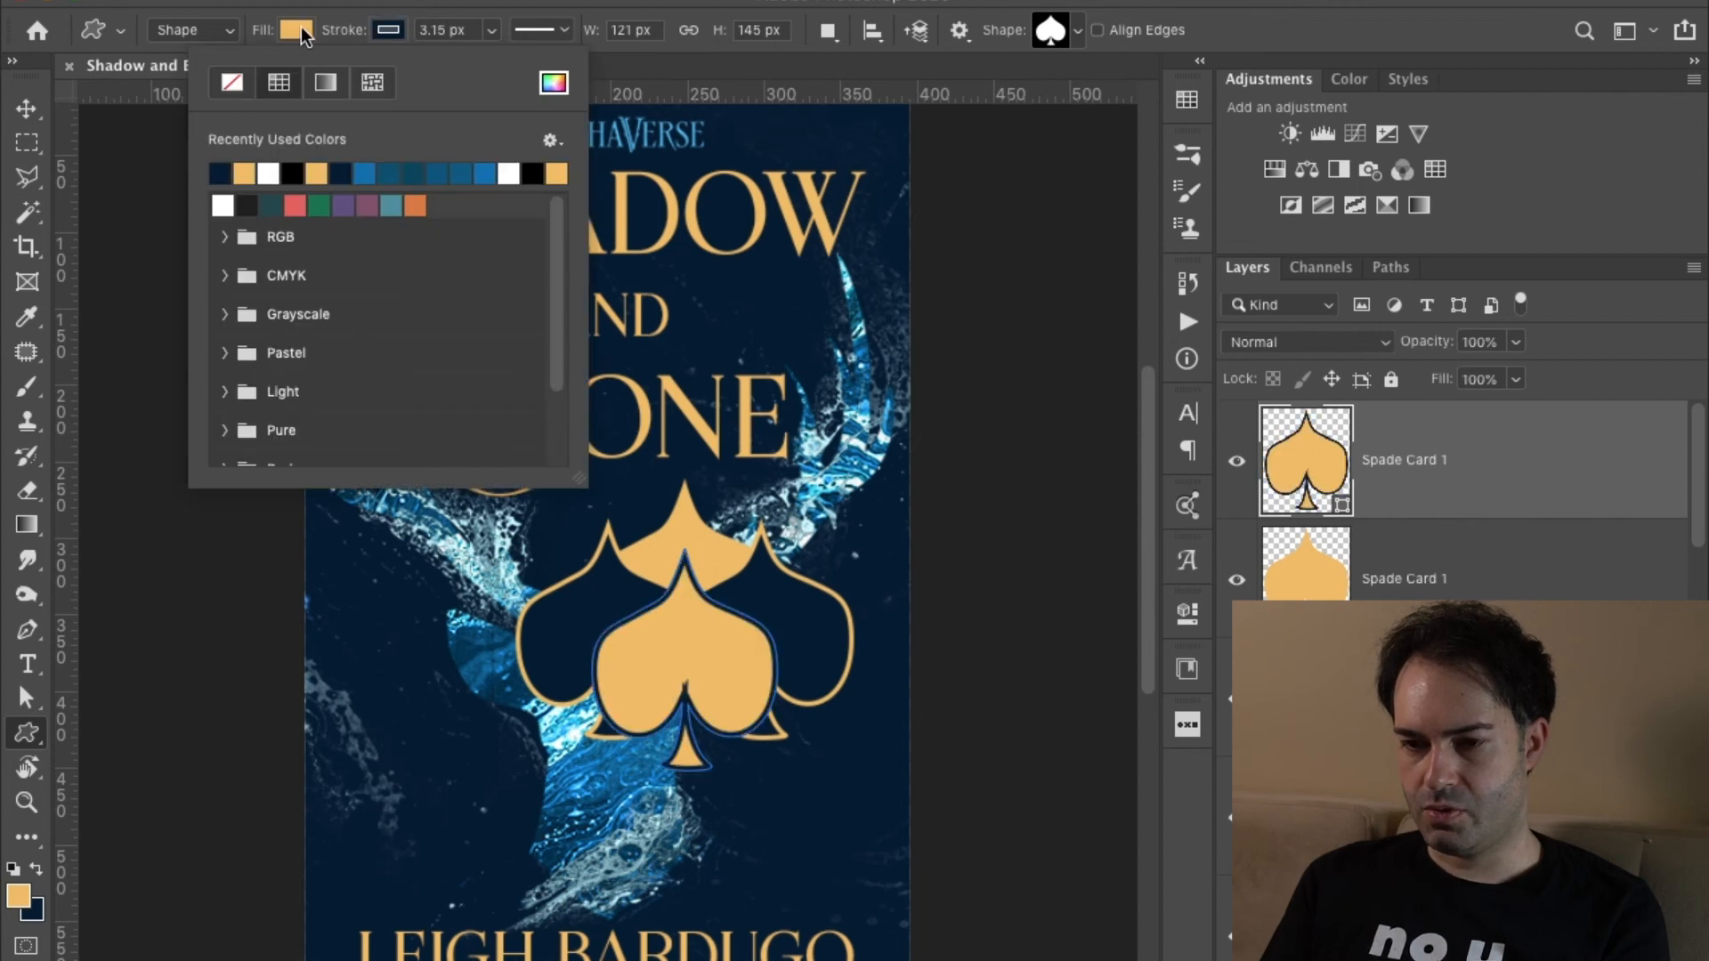
left_click(297, 31)
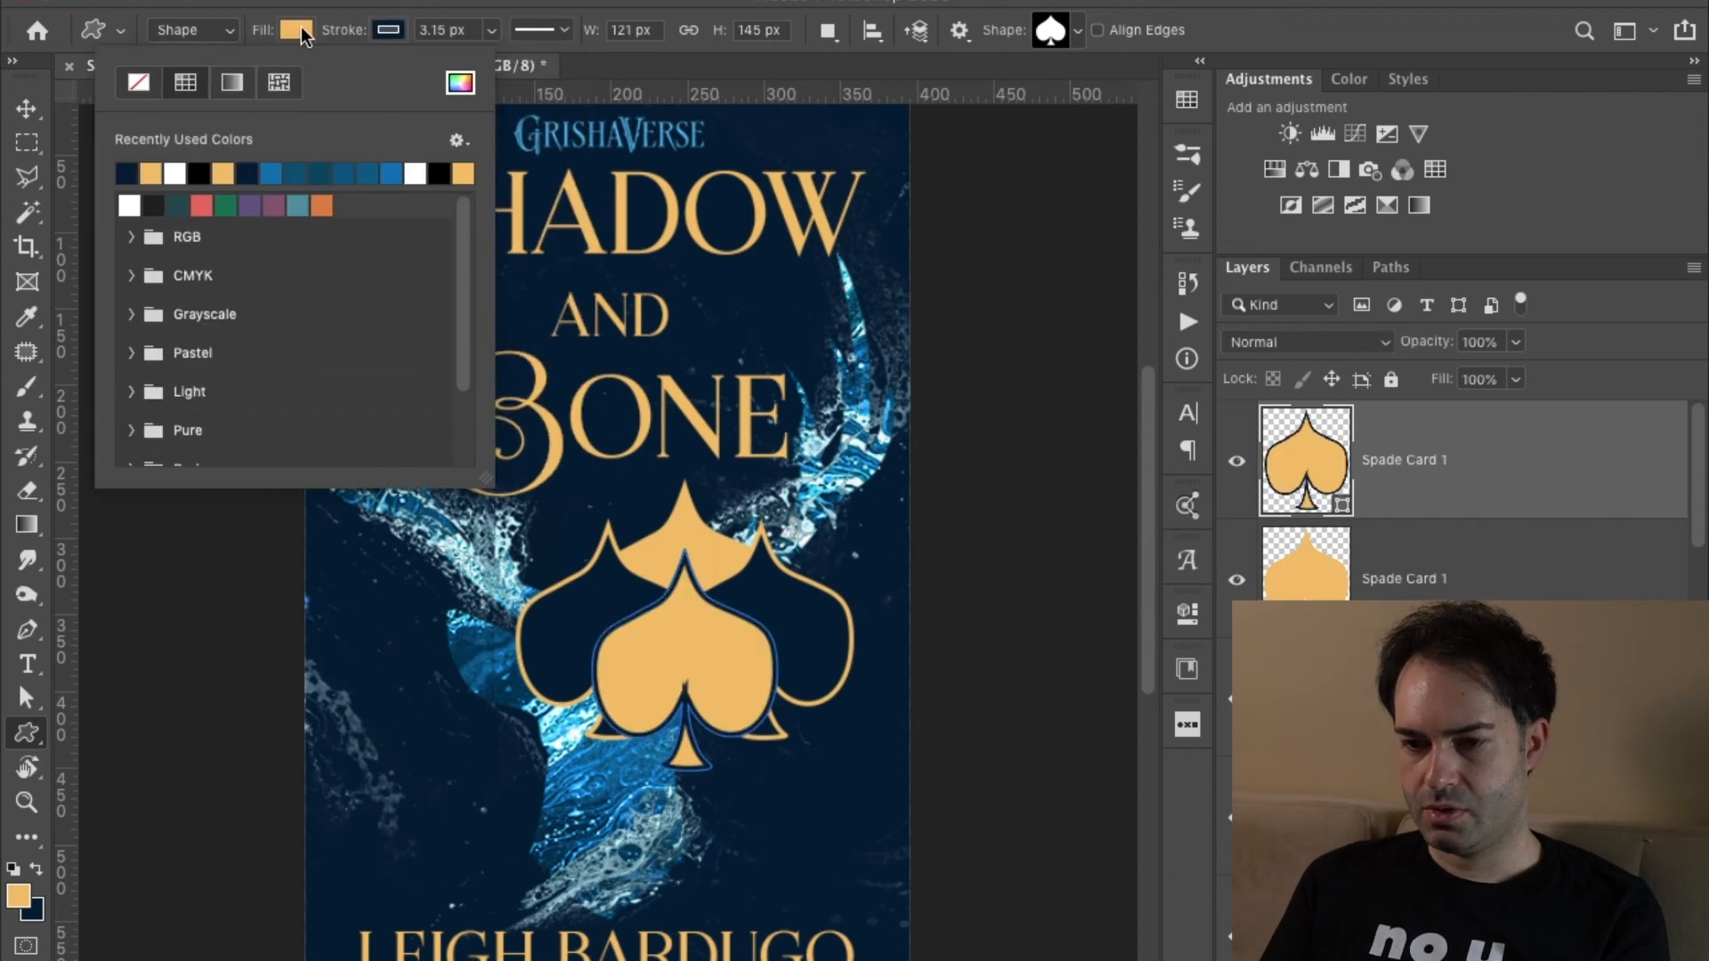
left_click(139, 84)
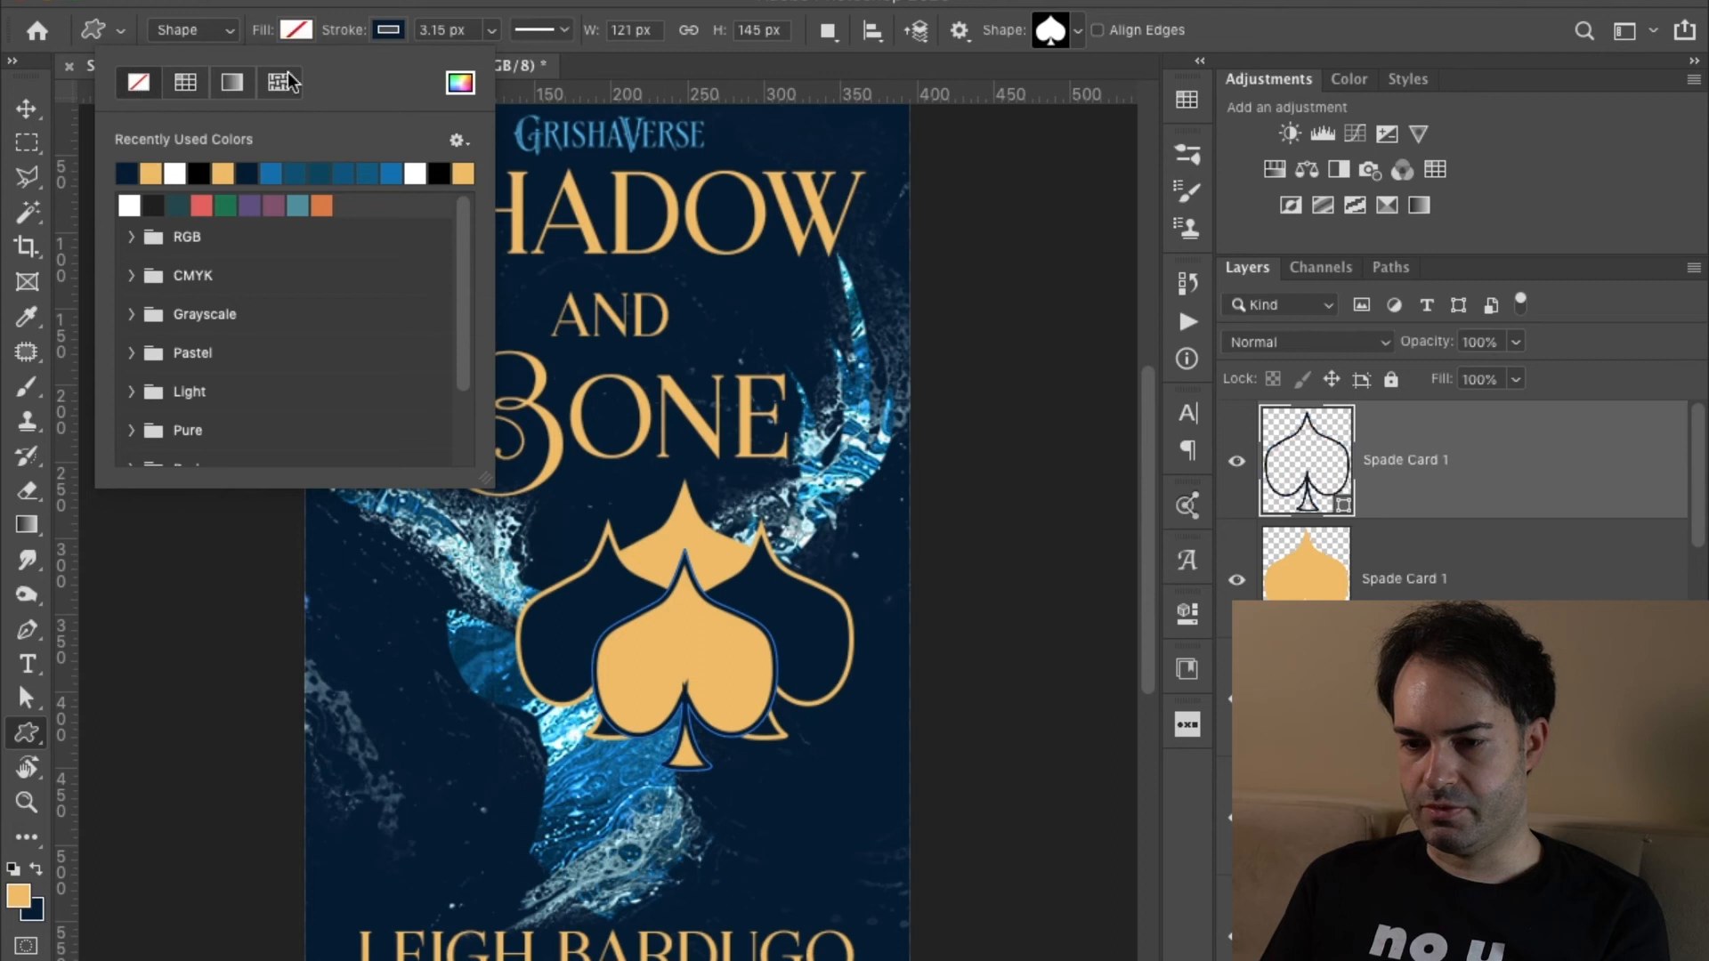
left_click(1495, 463)
Scale the navy spade outline down around its centre to about 115 by 138 px, inside the gold spade.
key("ctrl+t")
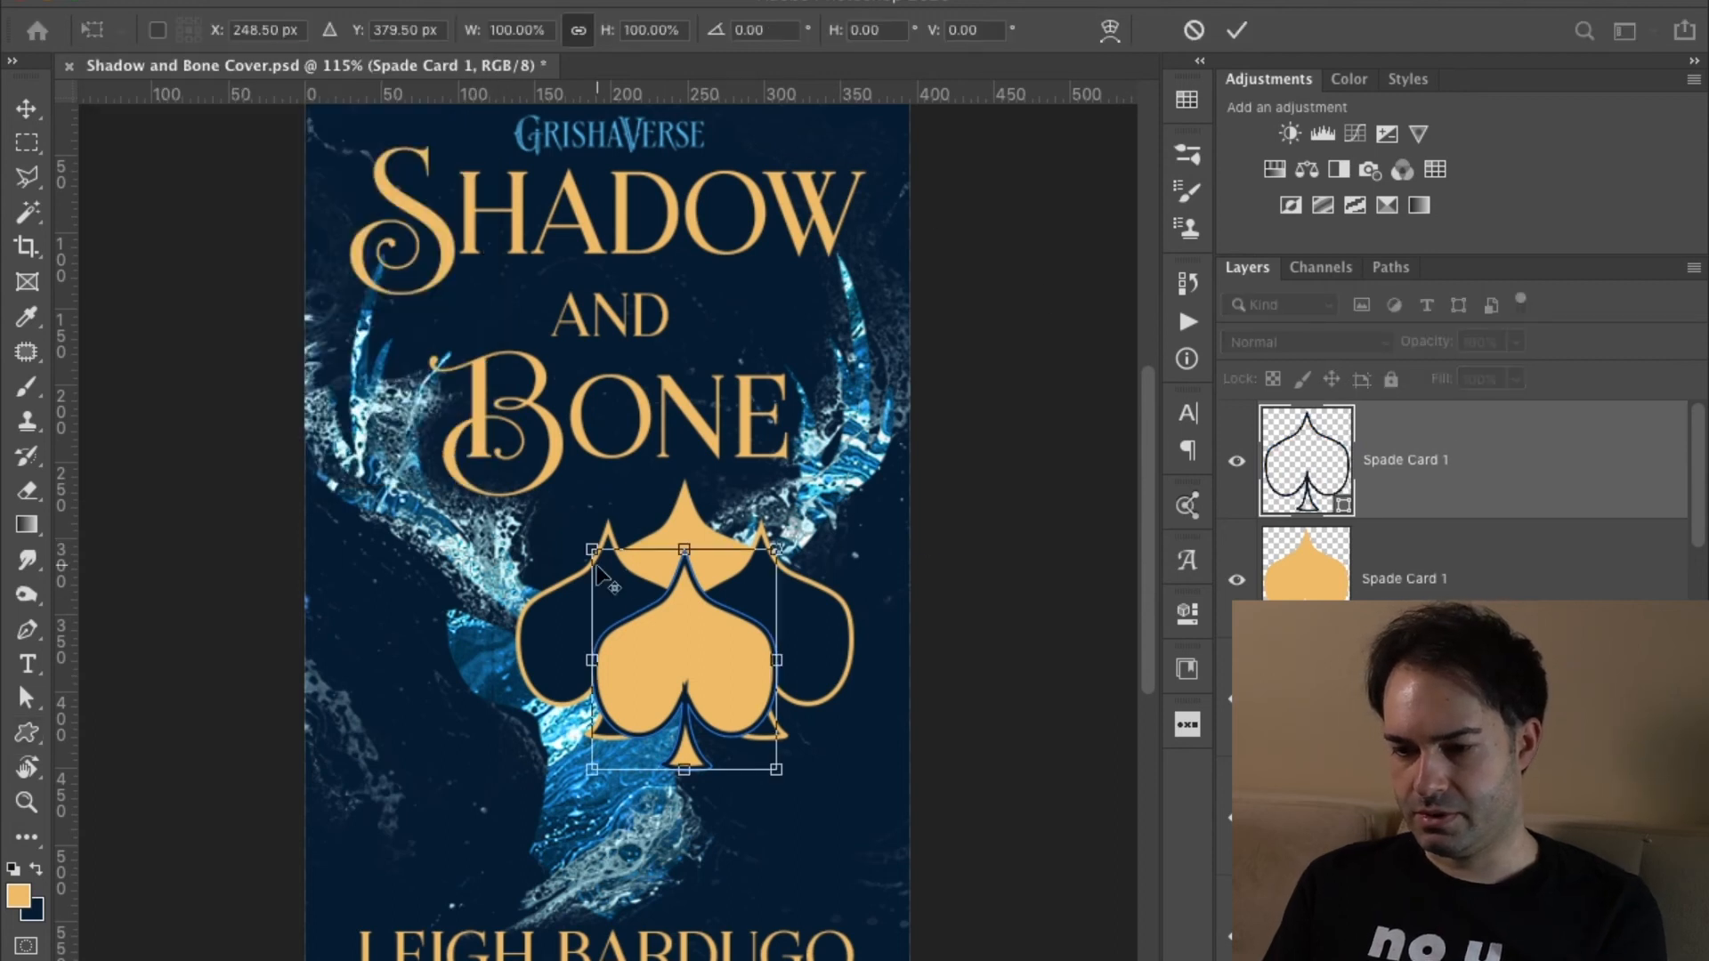
left_click_drag(599, 560, 611, 571)
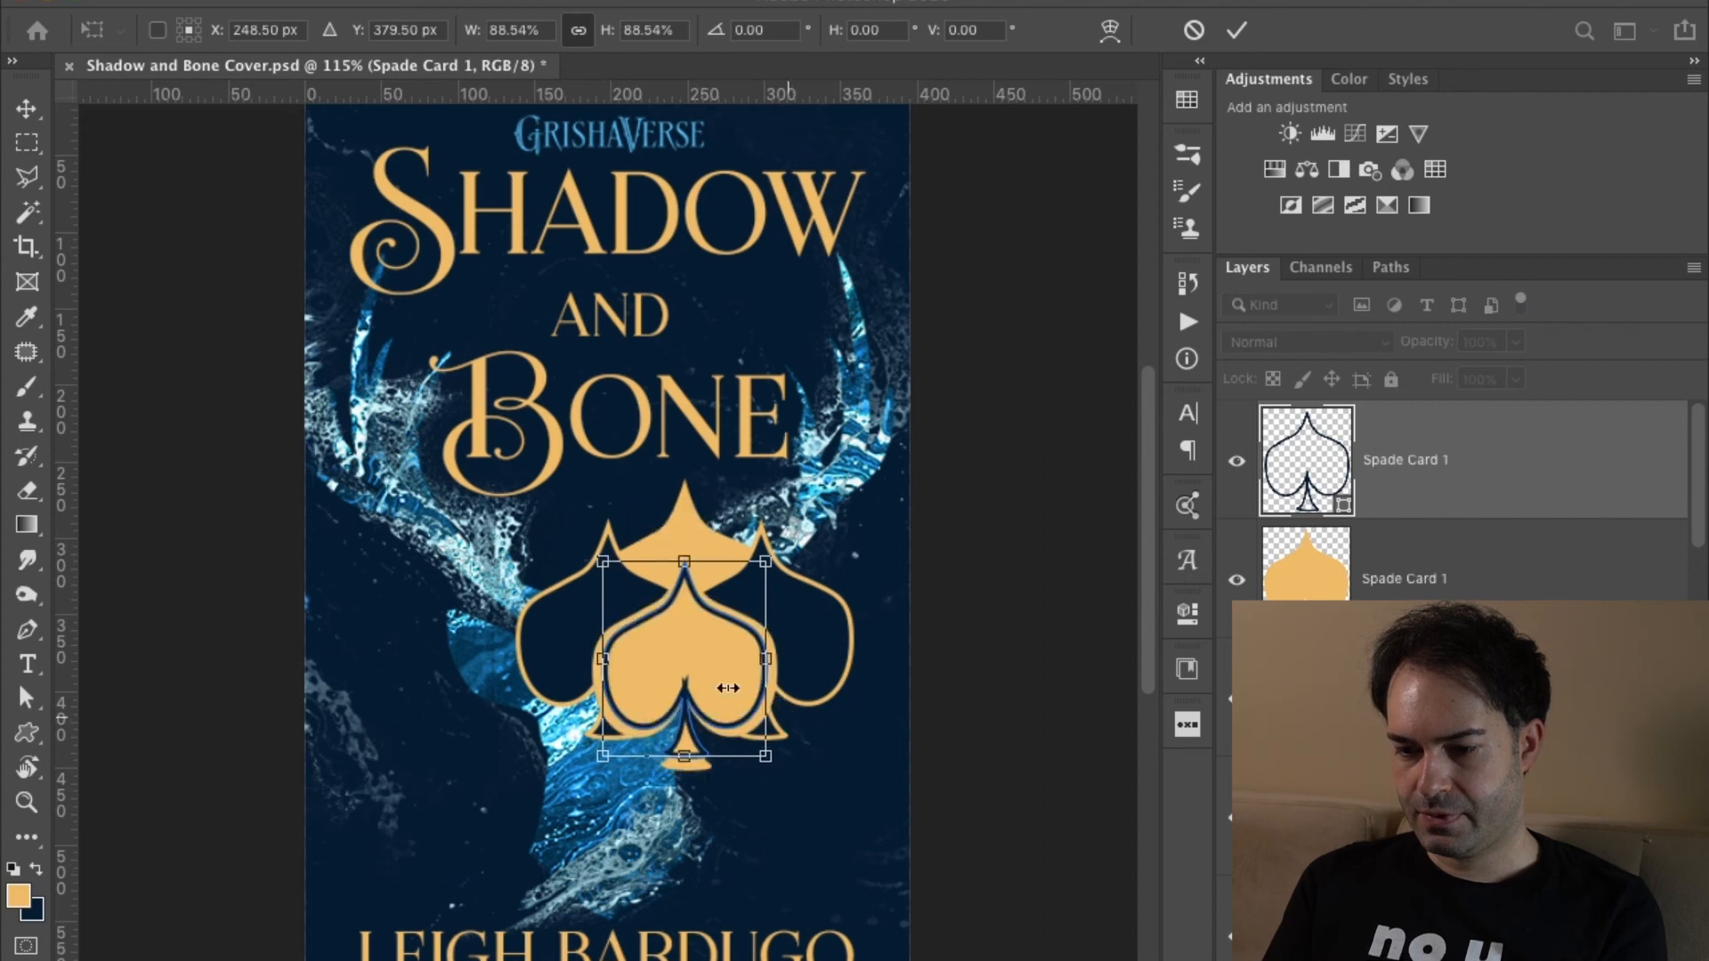
scroll(633, 686, "up", 4)
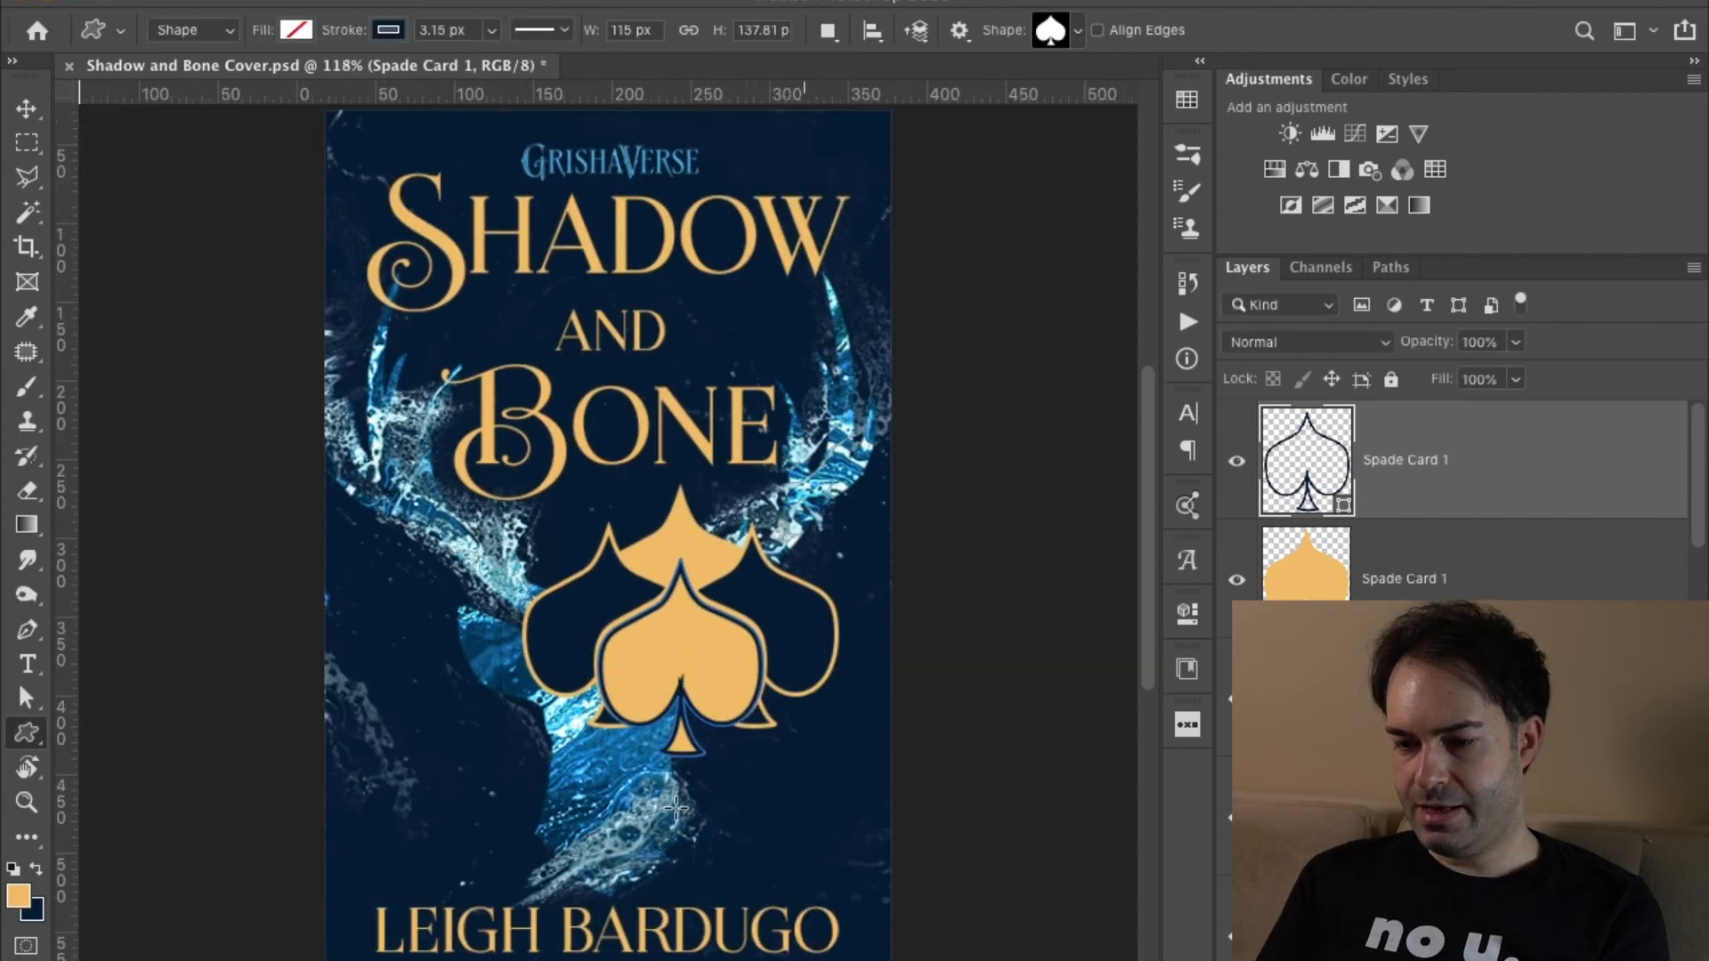
Group the front gold spade with its navy outline and offset a duplicate of the group about 50 px to the left.
scroll(634, 685, "down", 1)
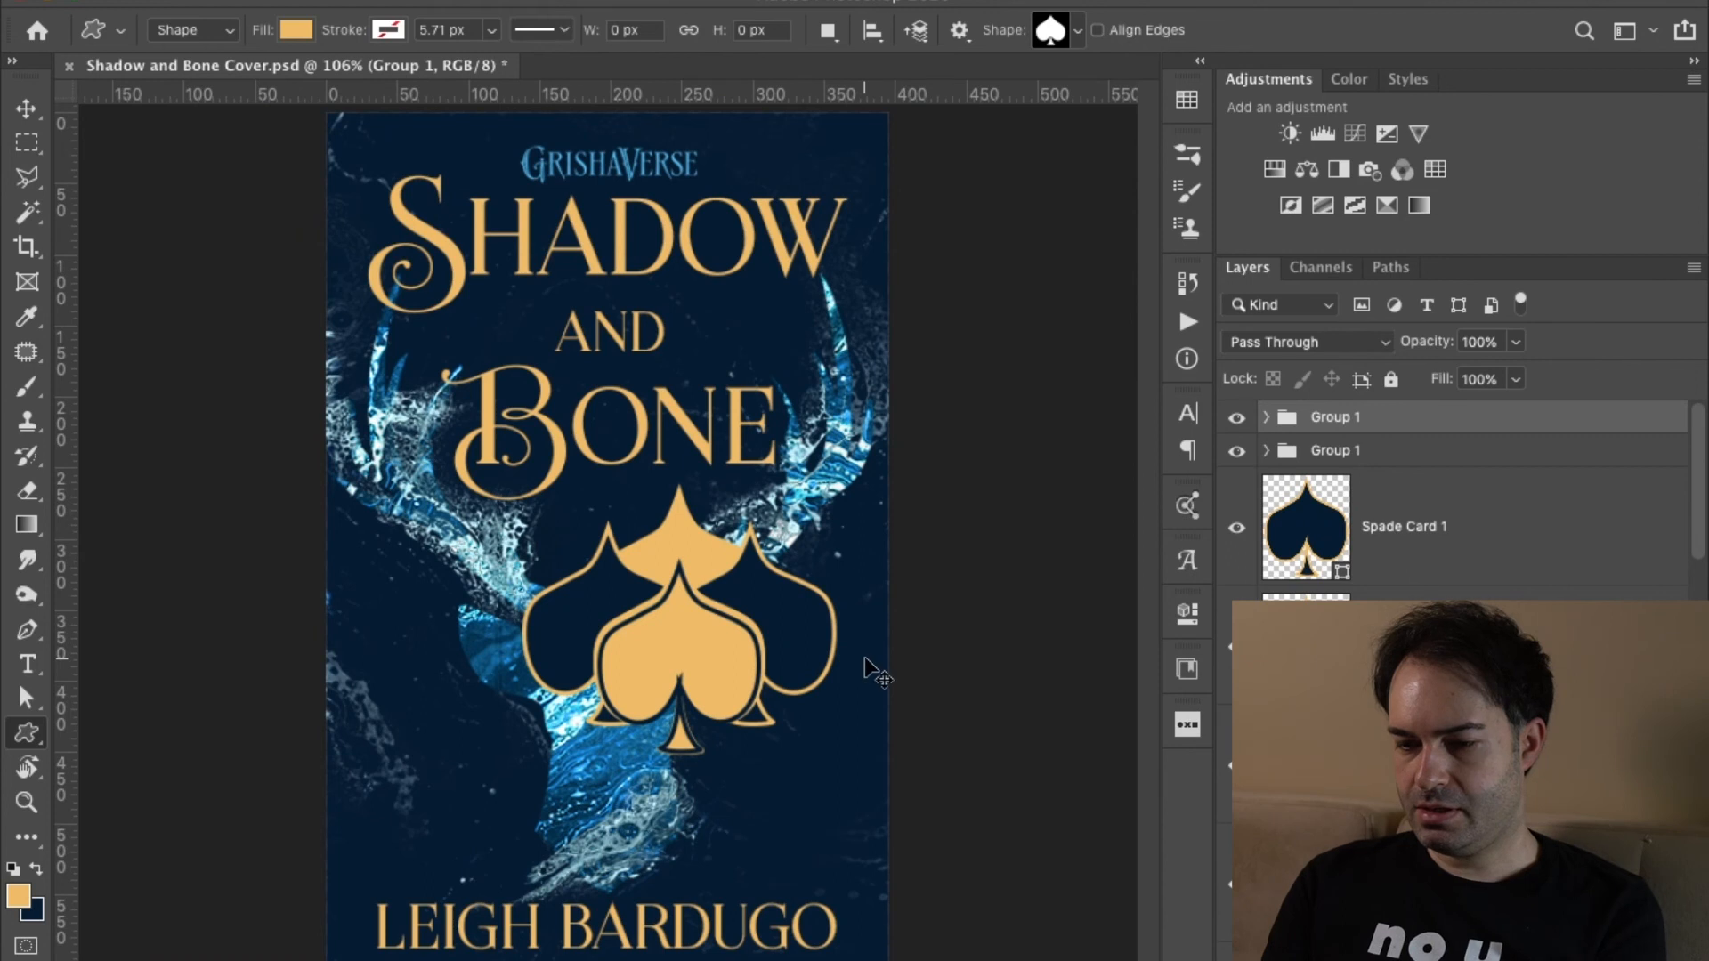
key("v")
key("shift+Left")
key("shift+Left")
key("shift+Left")
key("shift+Left")
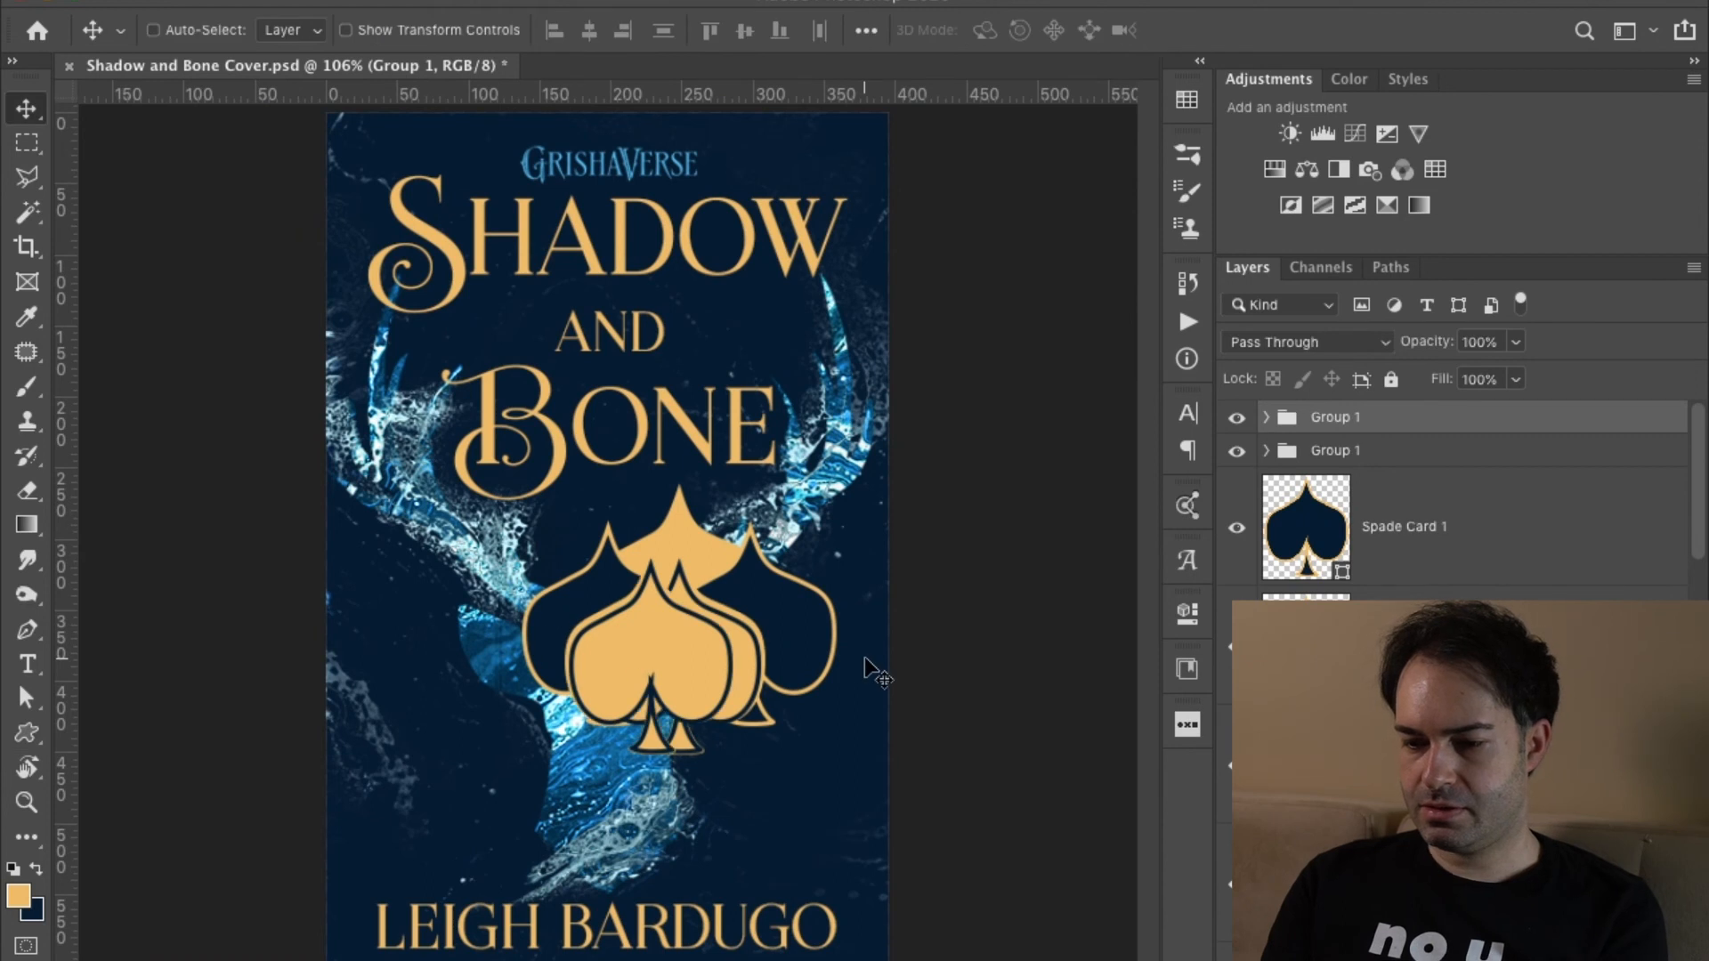
key("shift+Left")
key("Left")
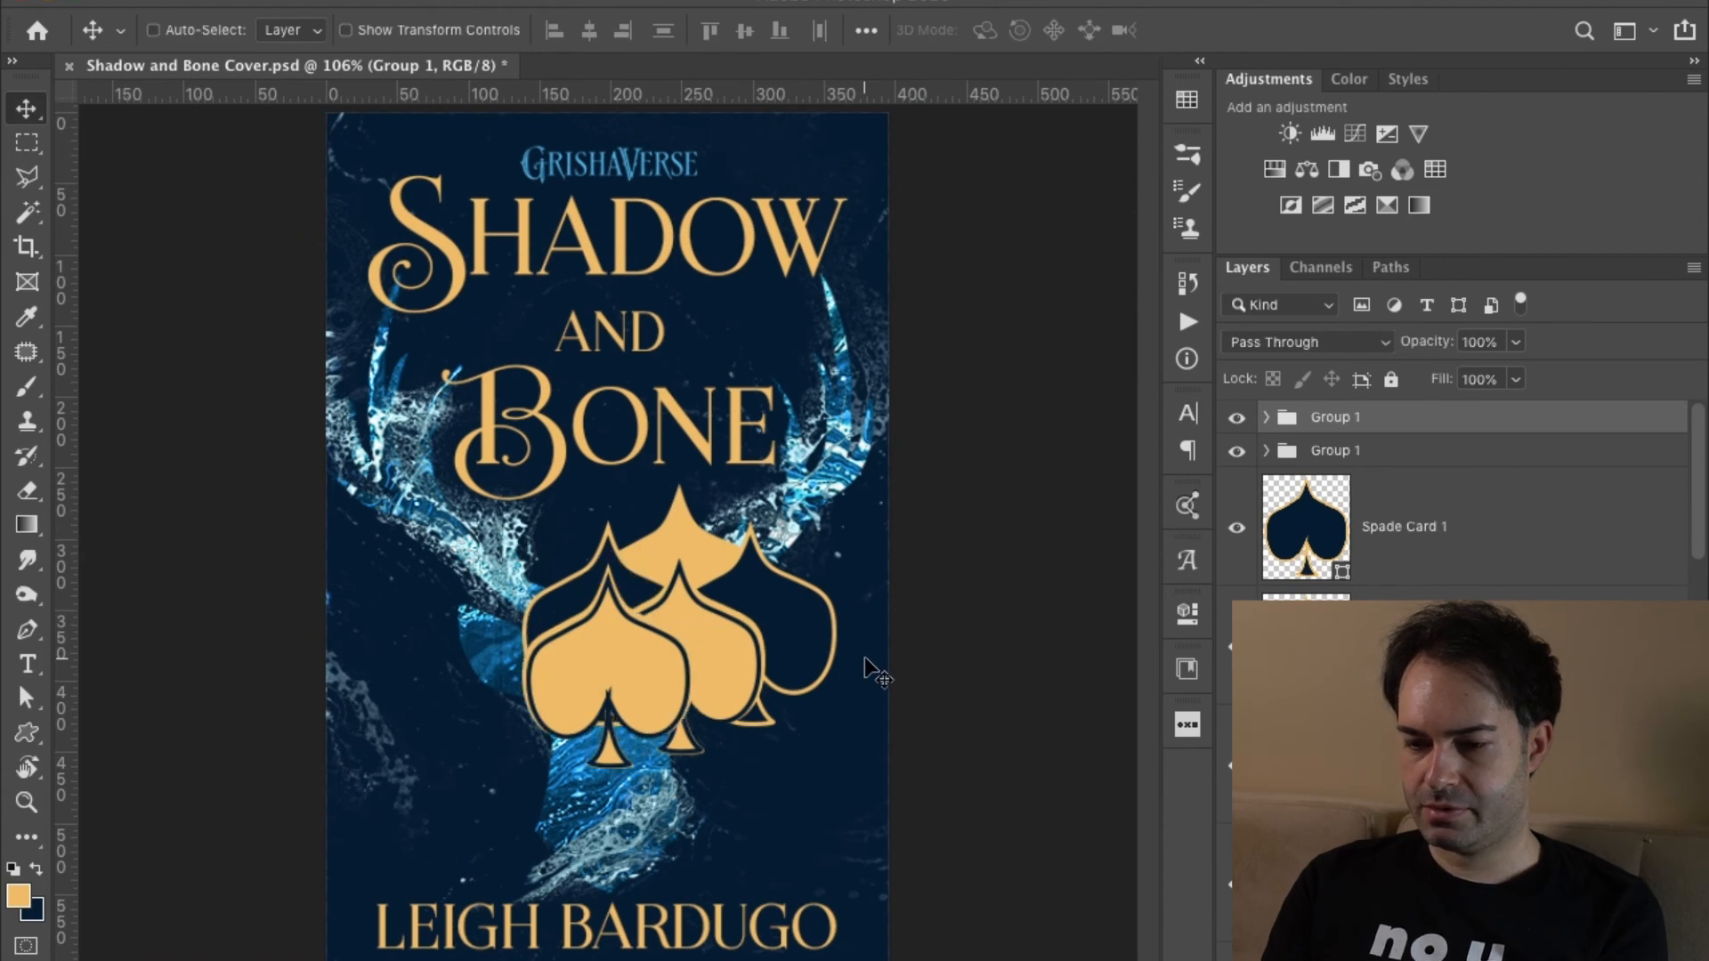
key("Right")
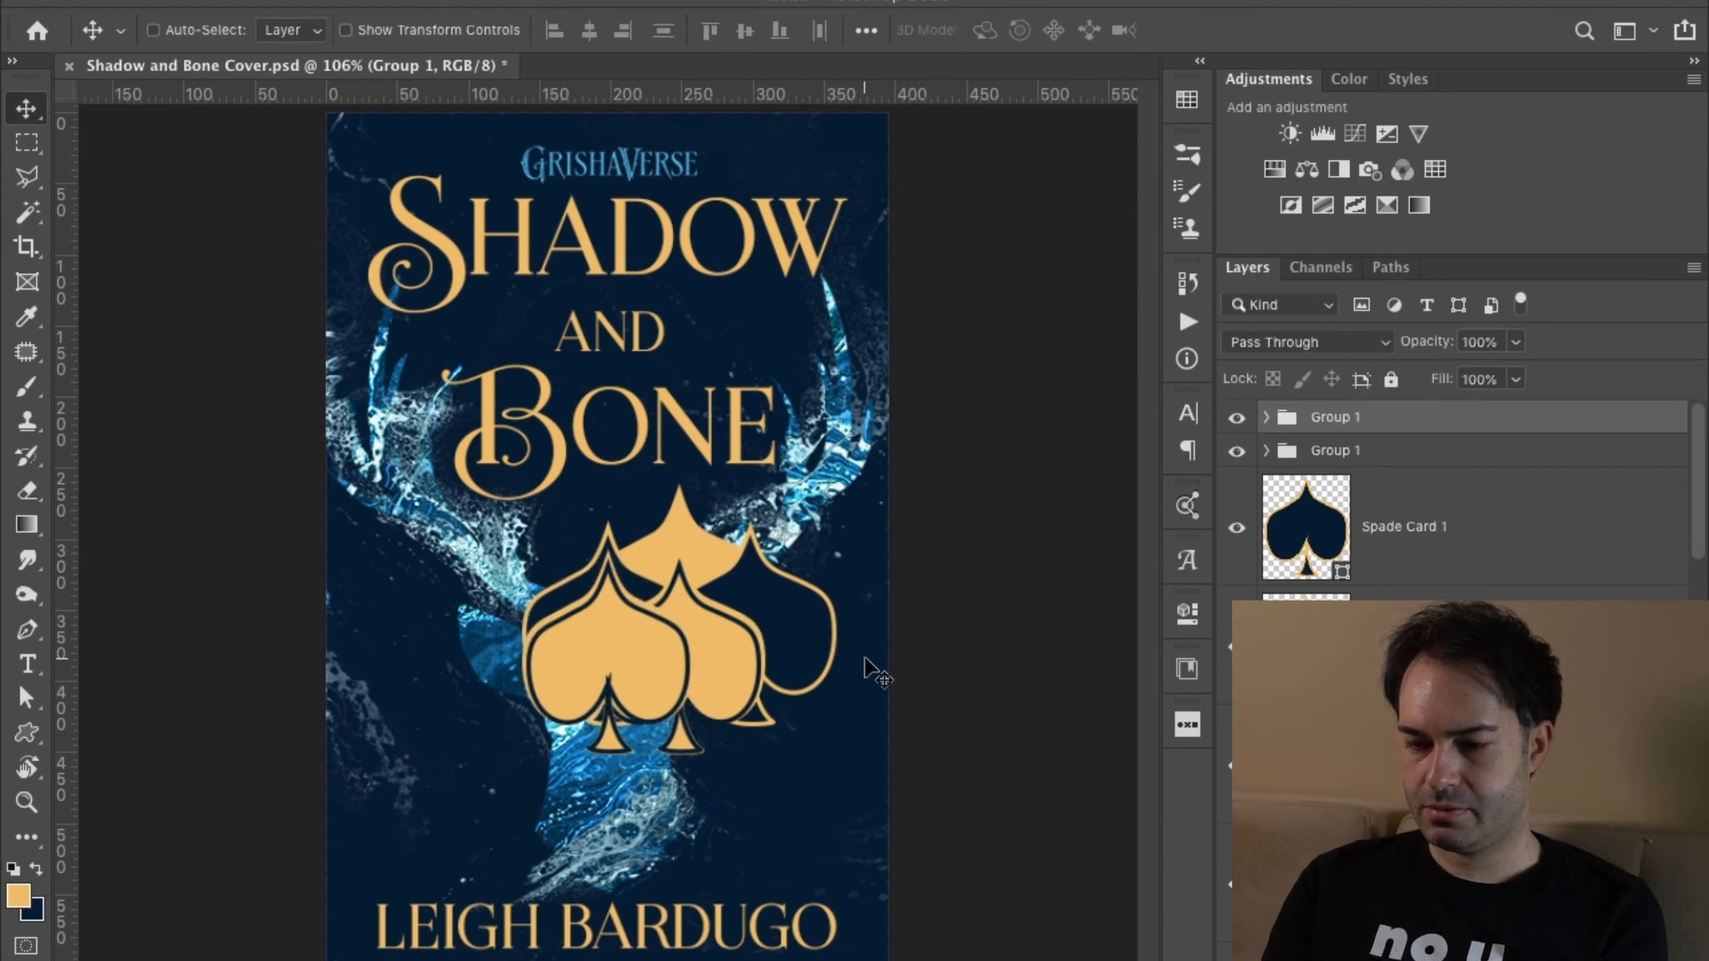
key("shift+Down")
key("shift+Up")
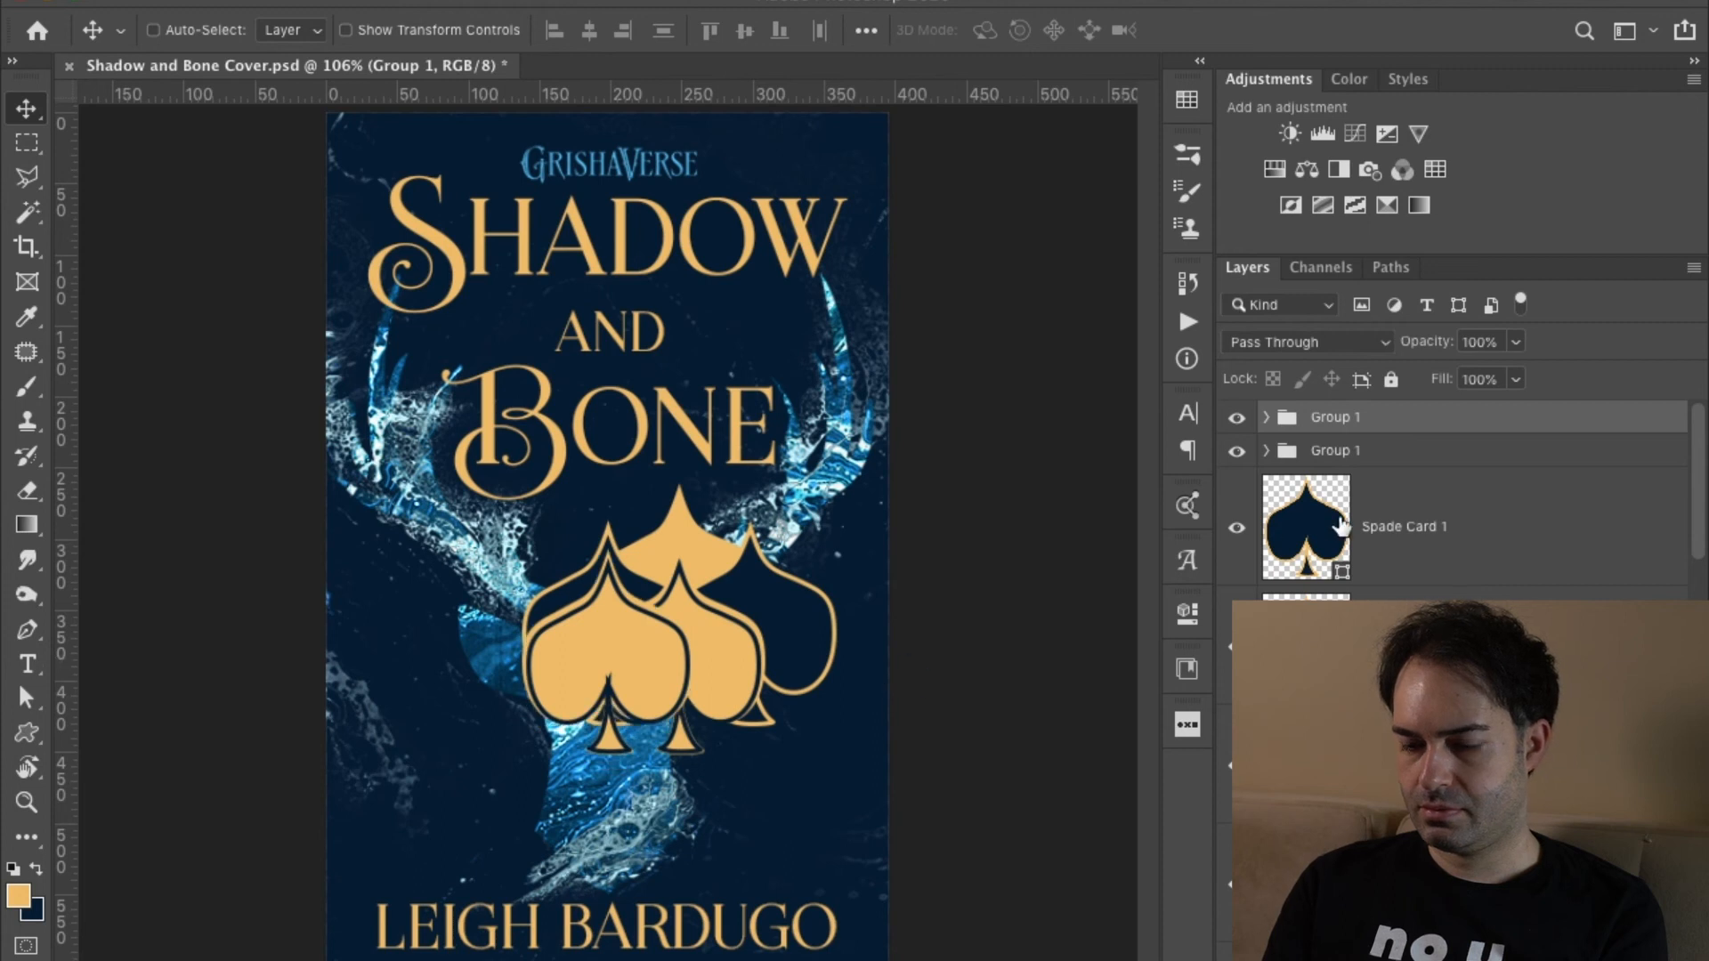
Duplicate the spade group to the right and space the two side copies about 80 px either side of the centre spade.
key("ctrl+j")
key("shift+Right")
key("shift+Right")
key("shift+Right")
key("shift+Right")
key("shift+Right")
key("shift+Right")
key("shift+Right")
key("shift+Right")
key("shift+Right")
key("shift+Right")
key("shift+Right")
left_click(1375, 419)
key("shift+Right")
key("shift+Right")
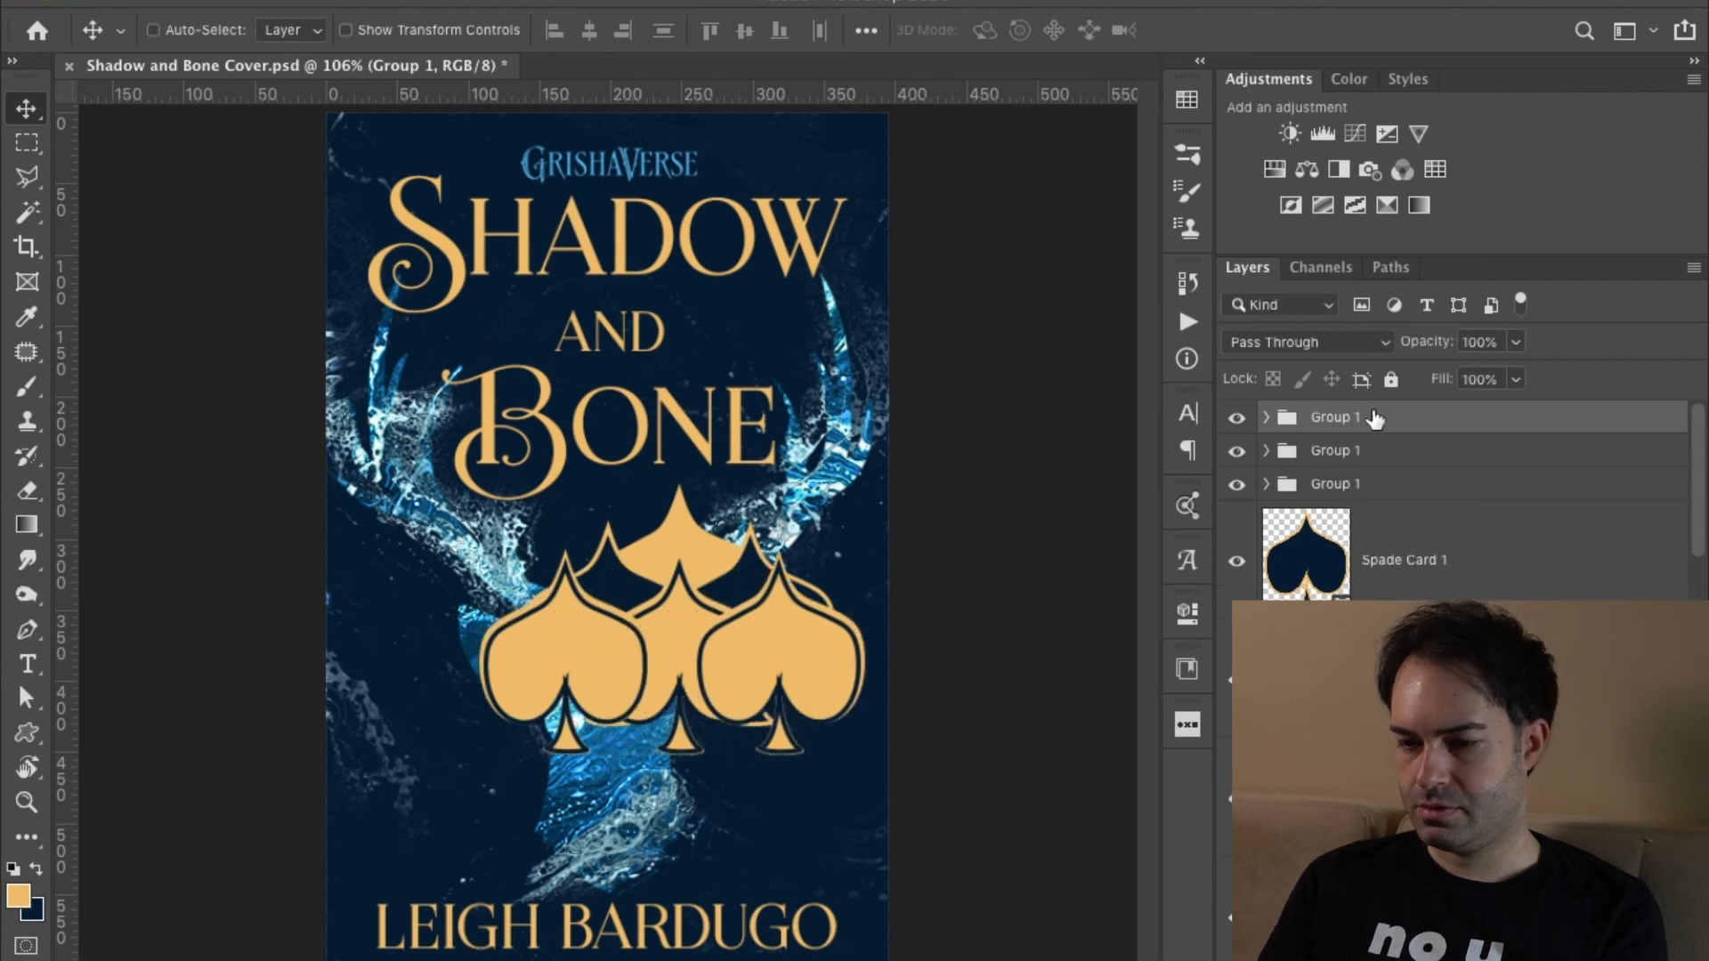
key("shift+Right")
Group all the spade layers and groups together and name the group "Spades".
key("ctrl+minus")
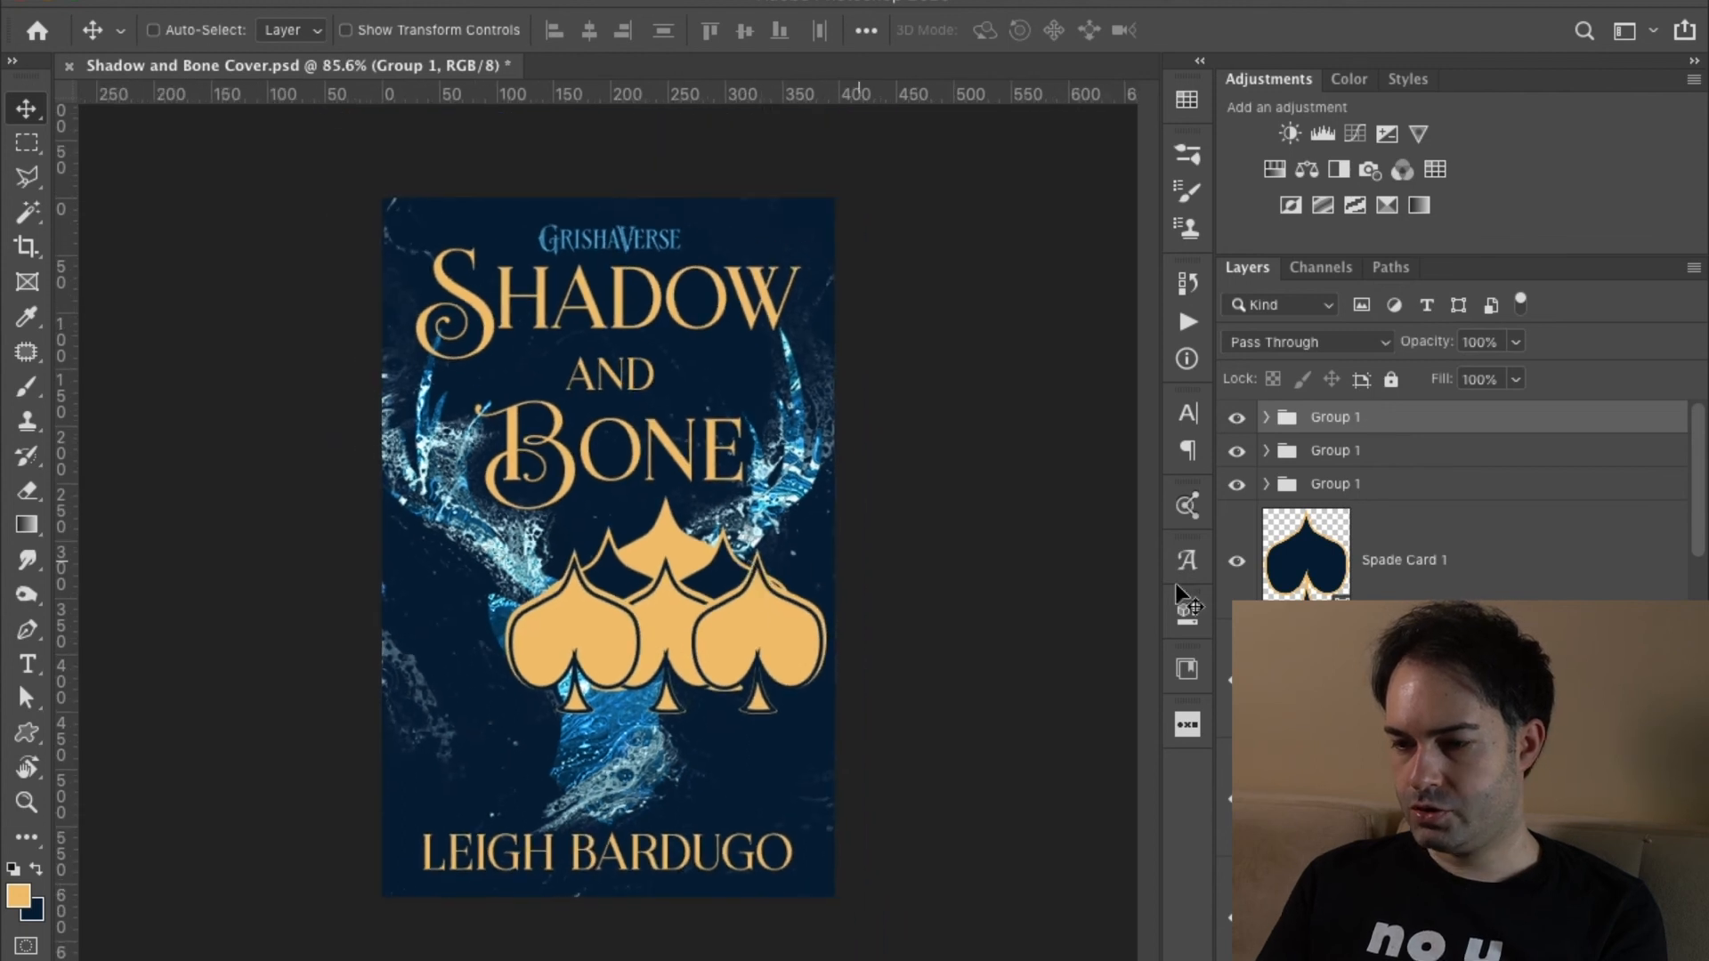
key("ctrl+minus")
left_click(1375, 792, "shift")
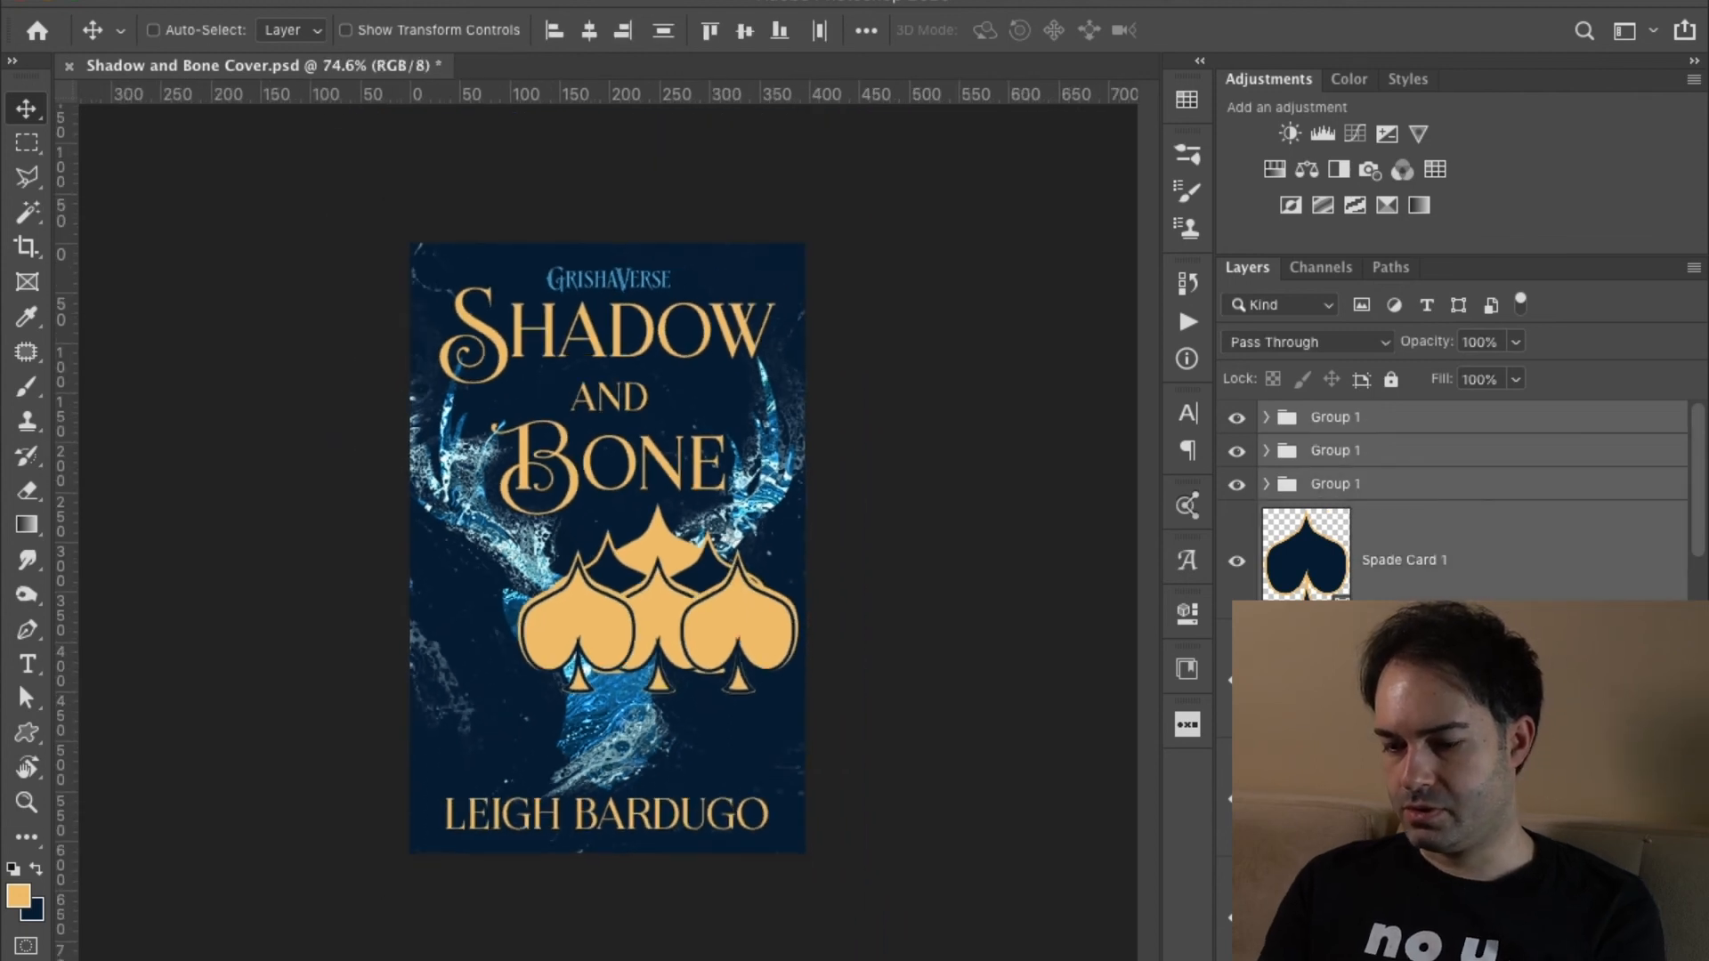
key("ctrl+g")
double_click(1348, 422)
type("Spades")
key("Return")
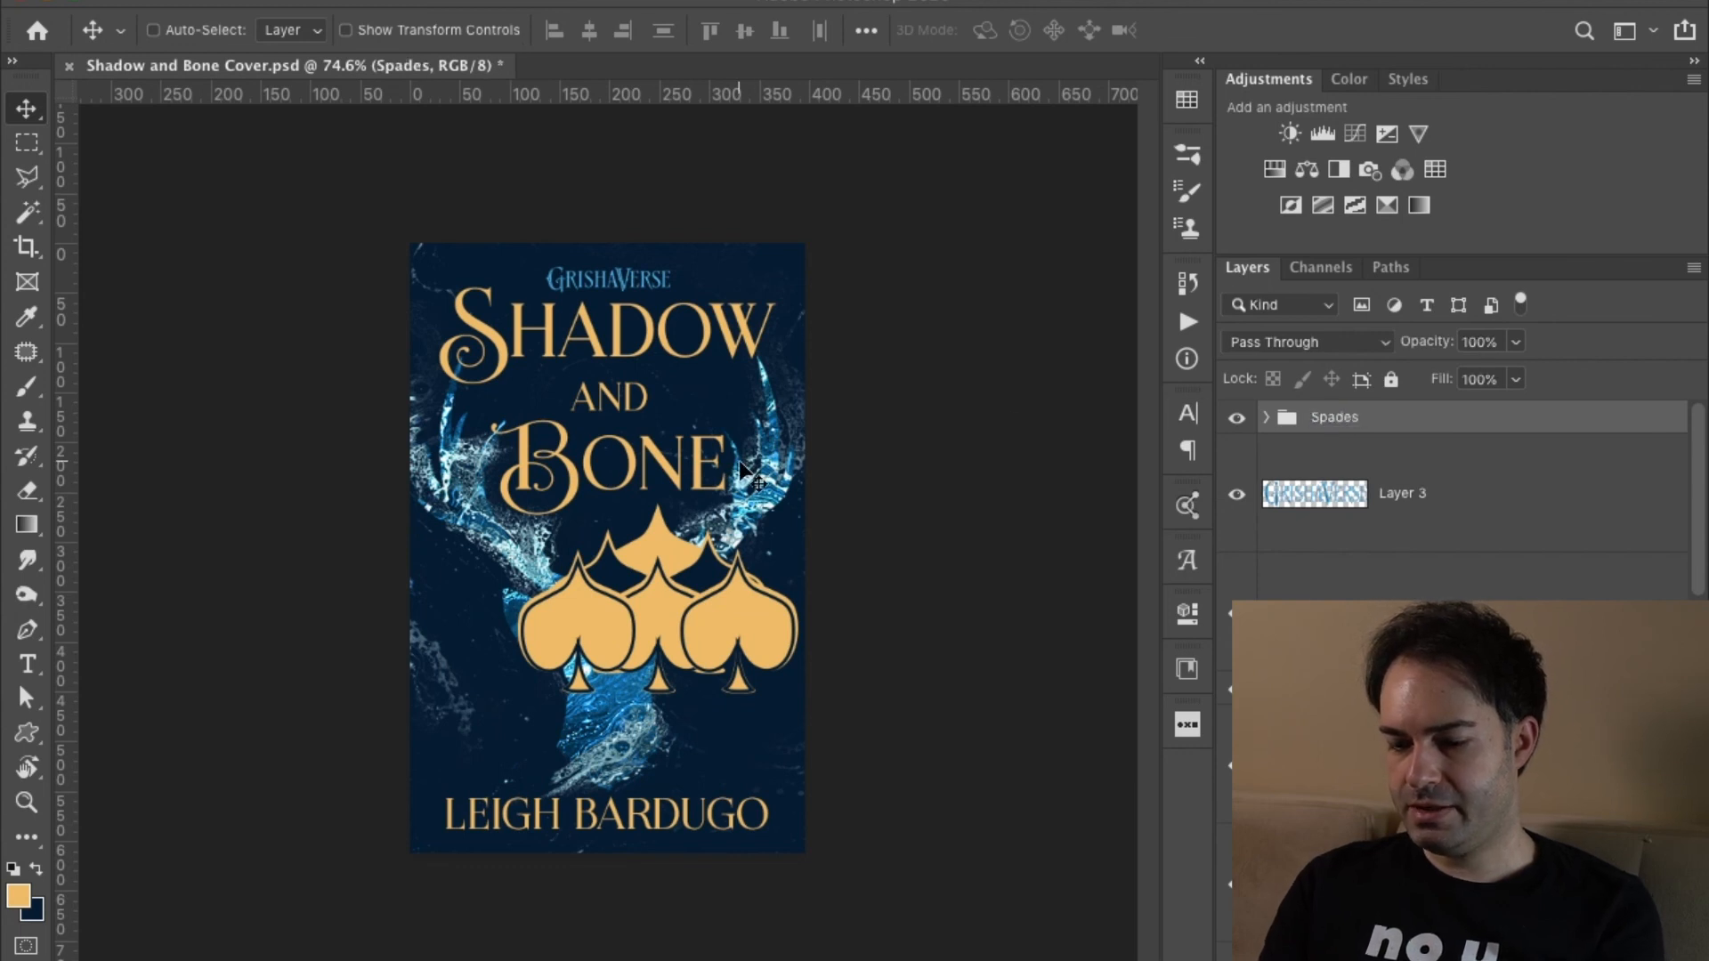
Scale the Spades group down to about 67 by 62 px.
key("ctrl+t")
left_click_drag(638, 832, 663, 840)
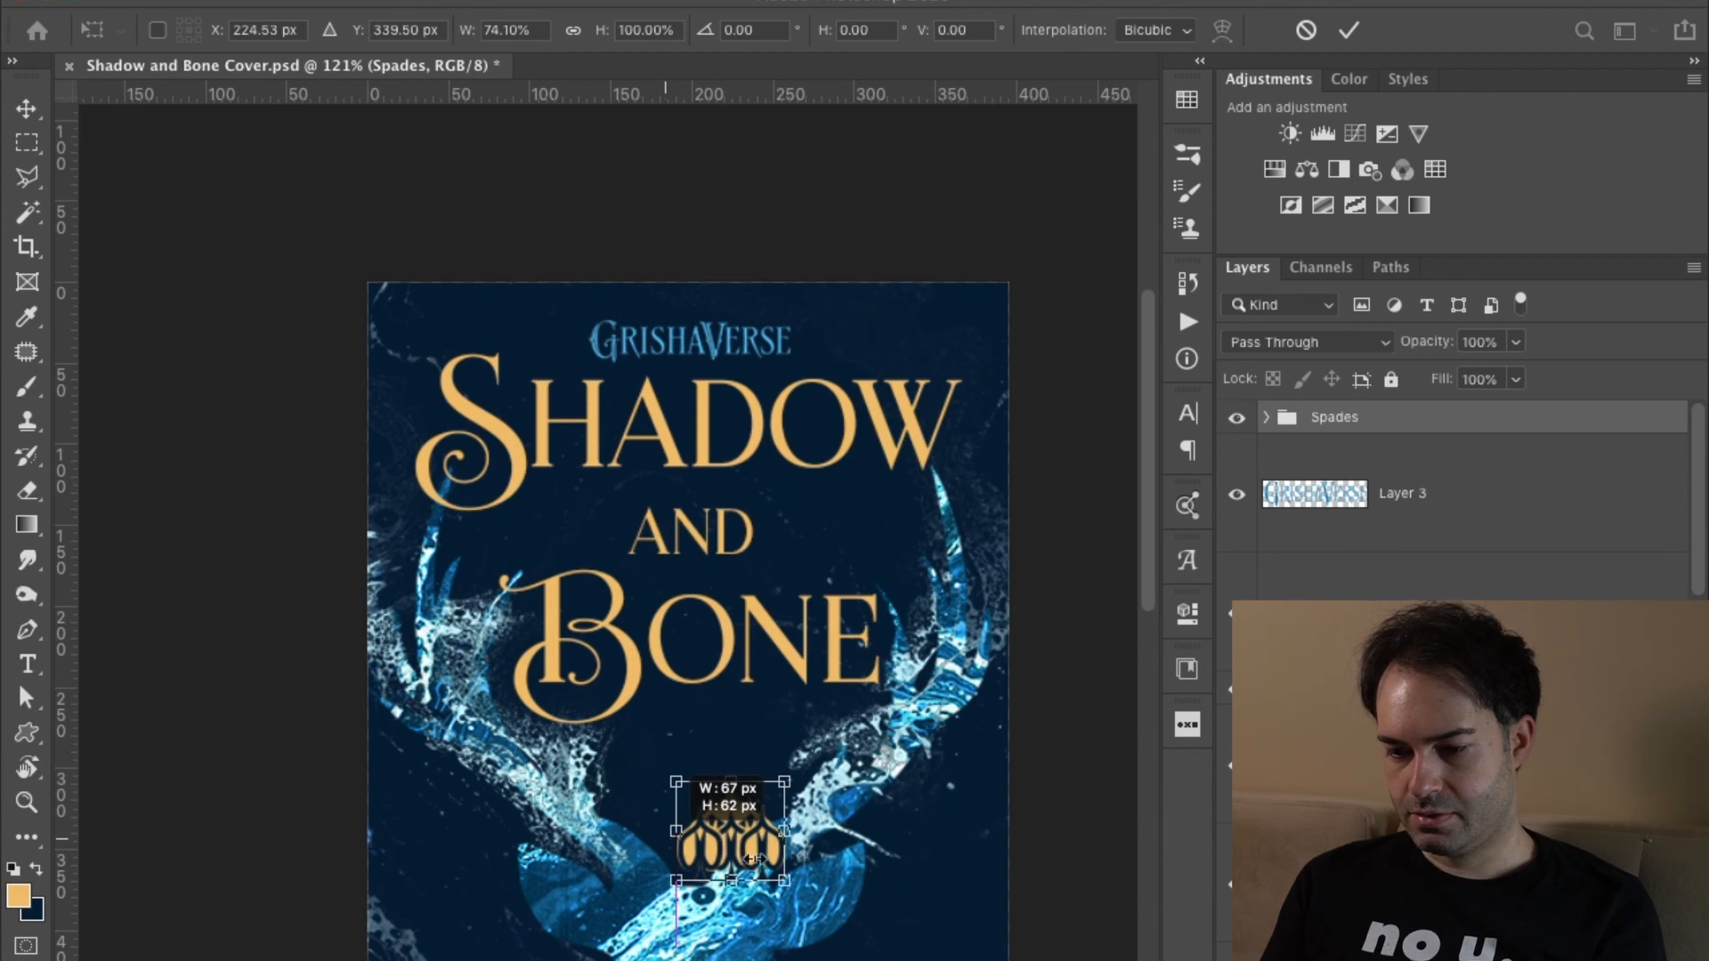
key("Return")
Move the Spades group onto the cover's upper-left corner and rotate it 135° so it faces inward.
left_click_drag(699, 846, 394, 334)
key("ctrl+t")
left_click_drag(363, 396, 514, 180)
key("shift+Left")
key("shift+Left")
key("shift+Up")
key("shift+Left")
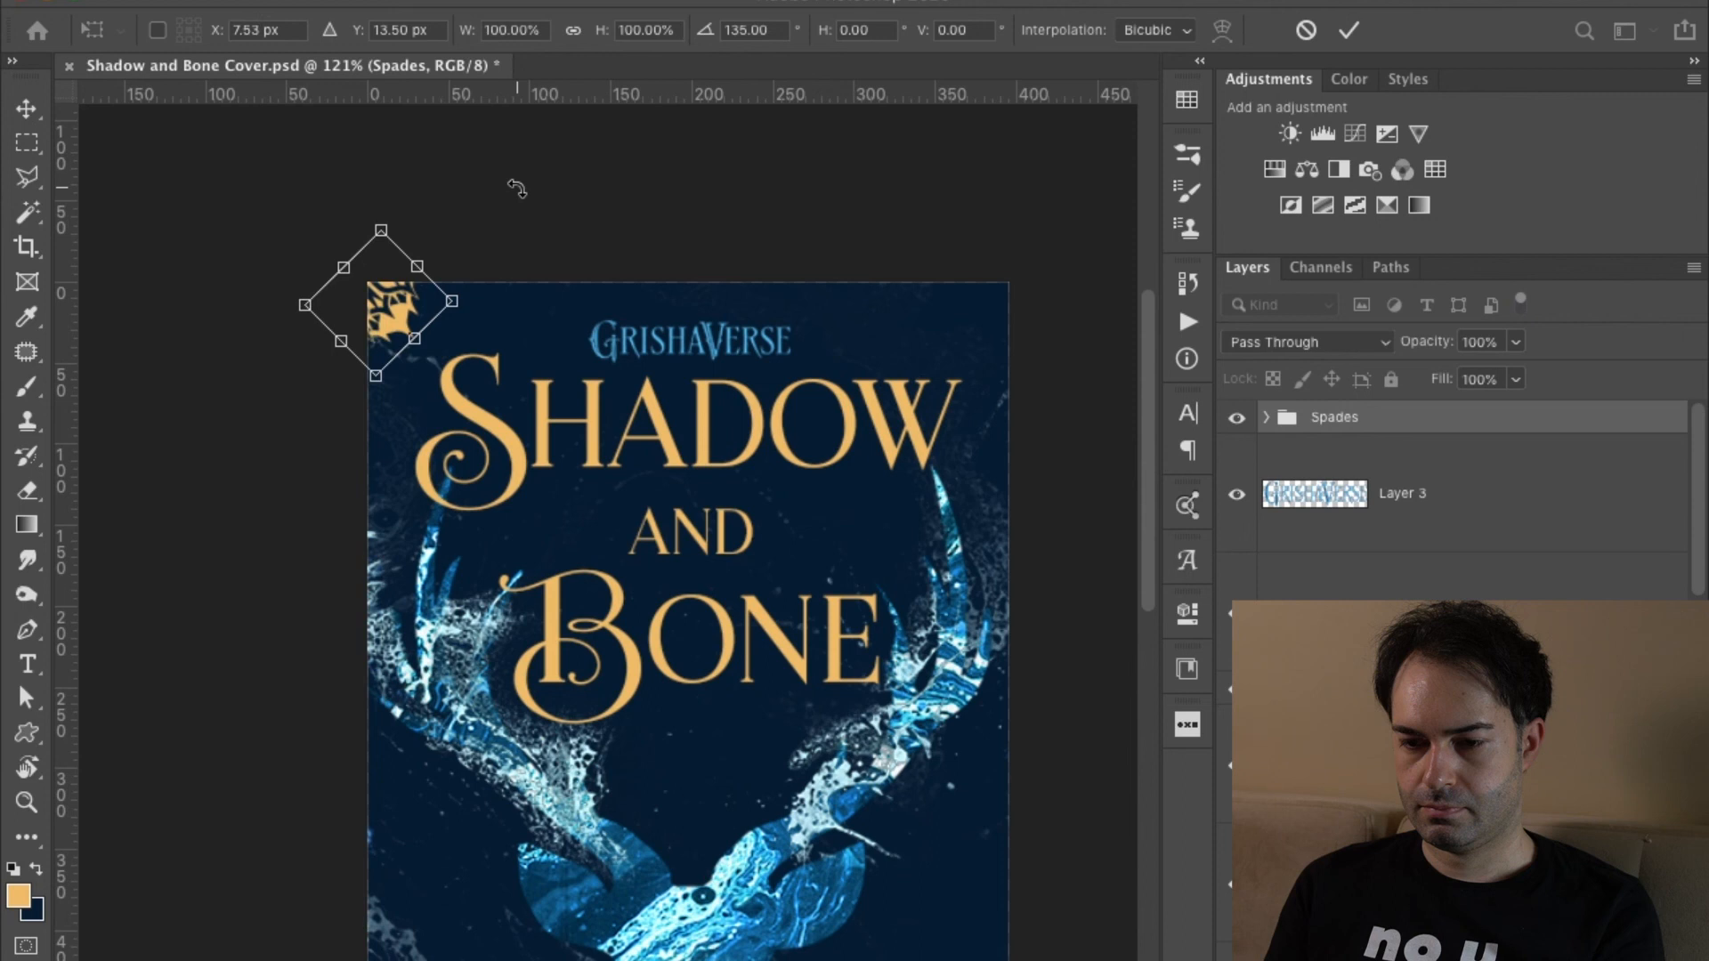
Nudge the rotated spade ornament a few pixels up and right to align it diagonally with the cover's corner.
key("Up")
key("Up")
key("Right")
key("Up")
key("Right")
key("Up")
key("Right")
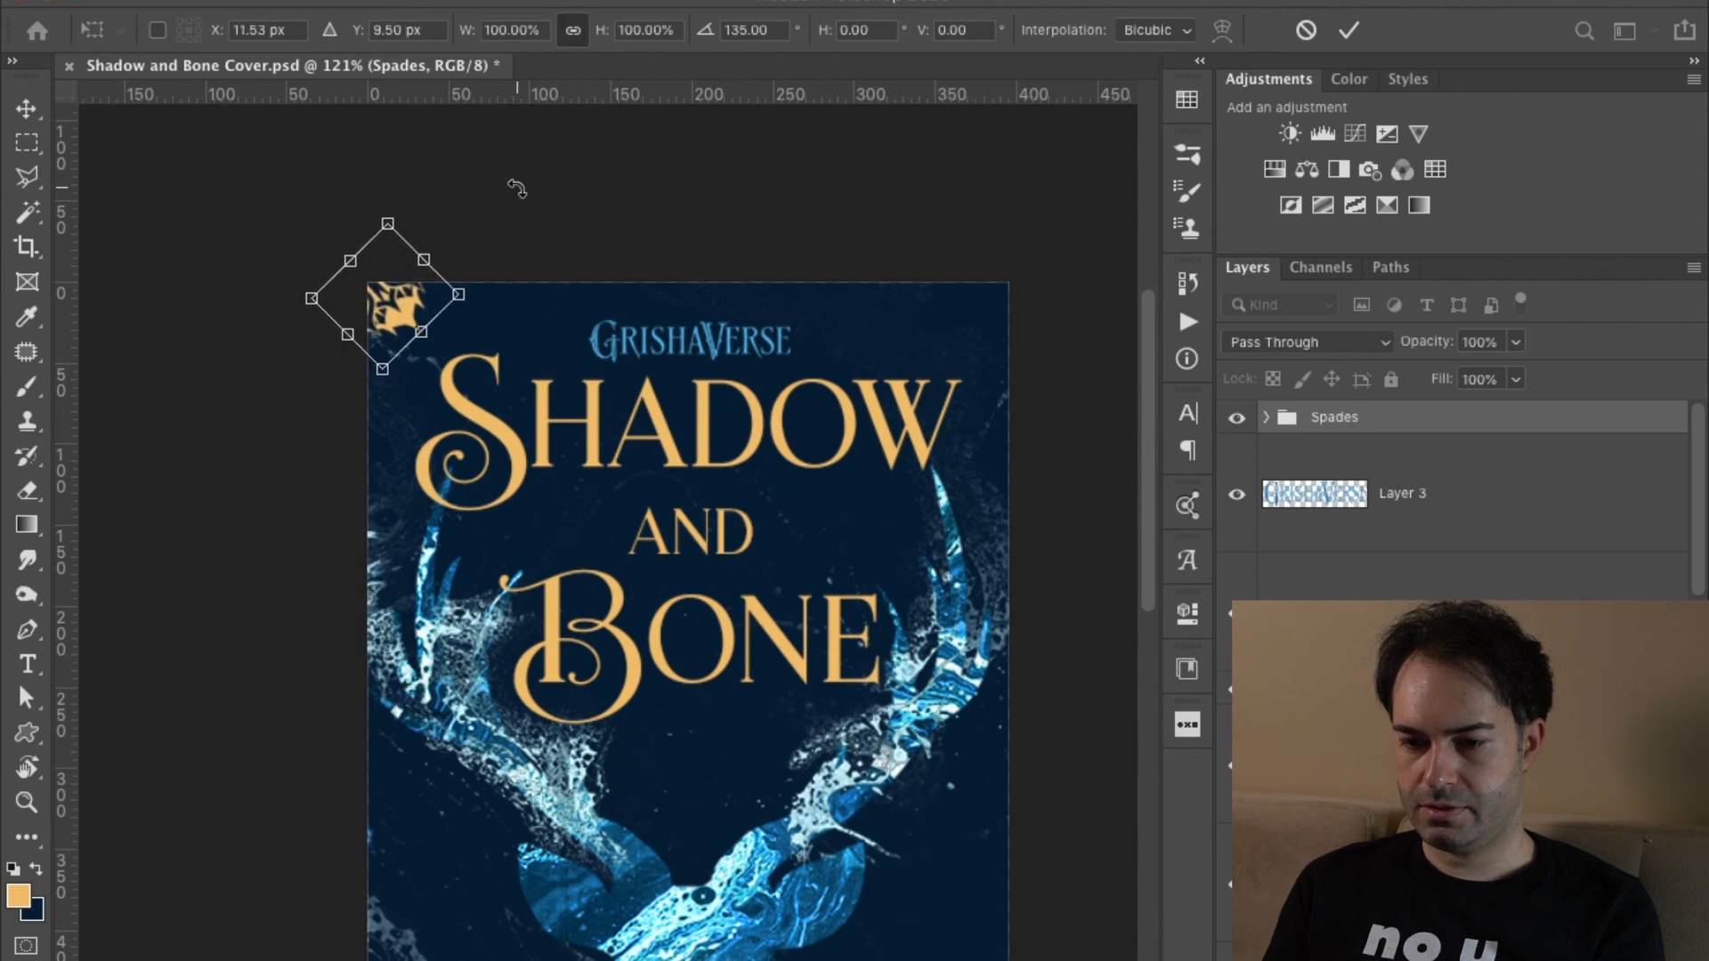
key("Left")
key("Up")
key("Return")
Duplicate the corner ornament to the cover's upper-right corner and rotate the copy to face inward.
key("super+j")
key("super+t")
left_click_drag(372, 301, 1004, 301)
left_click_drag(867, 249, 1049, 157)
key("Left")
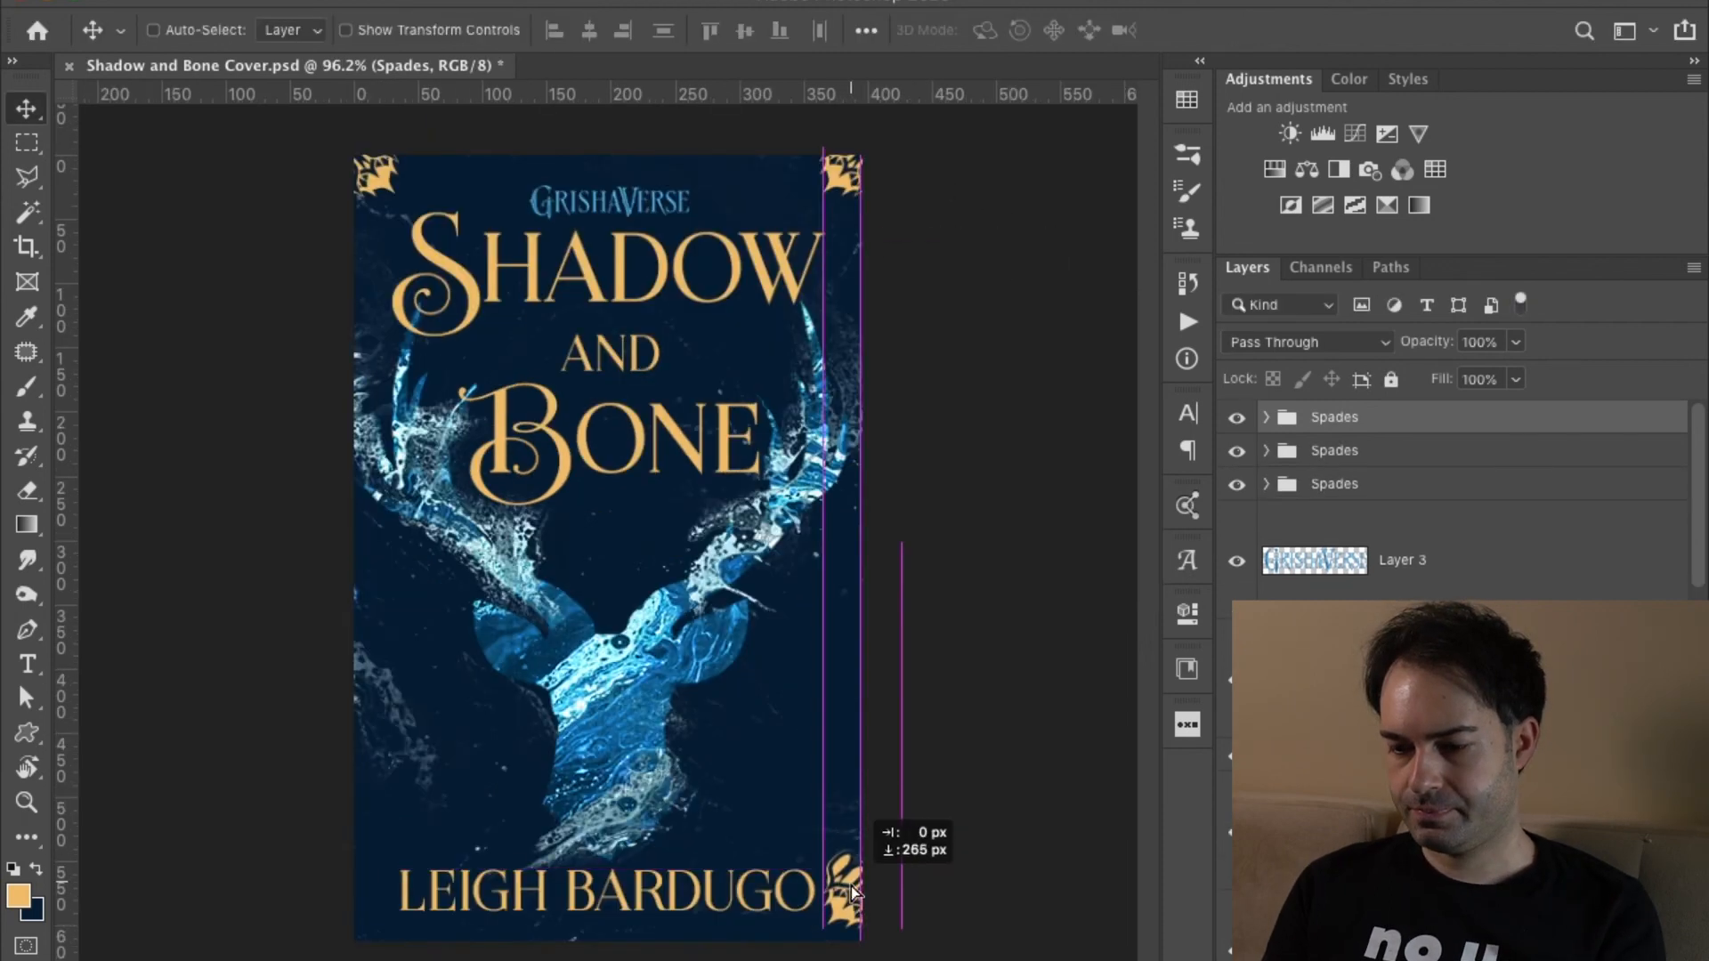
Place another copy of the ornament in the cover's lower-right corner and rotate it to face inward.
key("super+t")
left_click_drag(881, 827, 930, 832)
key("Return")
Duplicate the ornament to the cover's lower-left corner, rotated 90° to face inward, and select the lower-right copy's group.
key("super+j")
left_click_drag(841, 921, 382, 945)
key("super+t")
left_click_drag(445, 881, 469, 856)
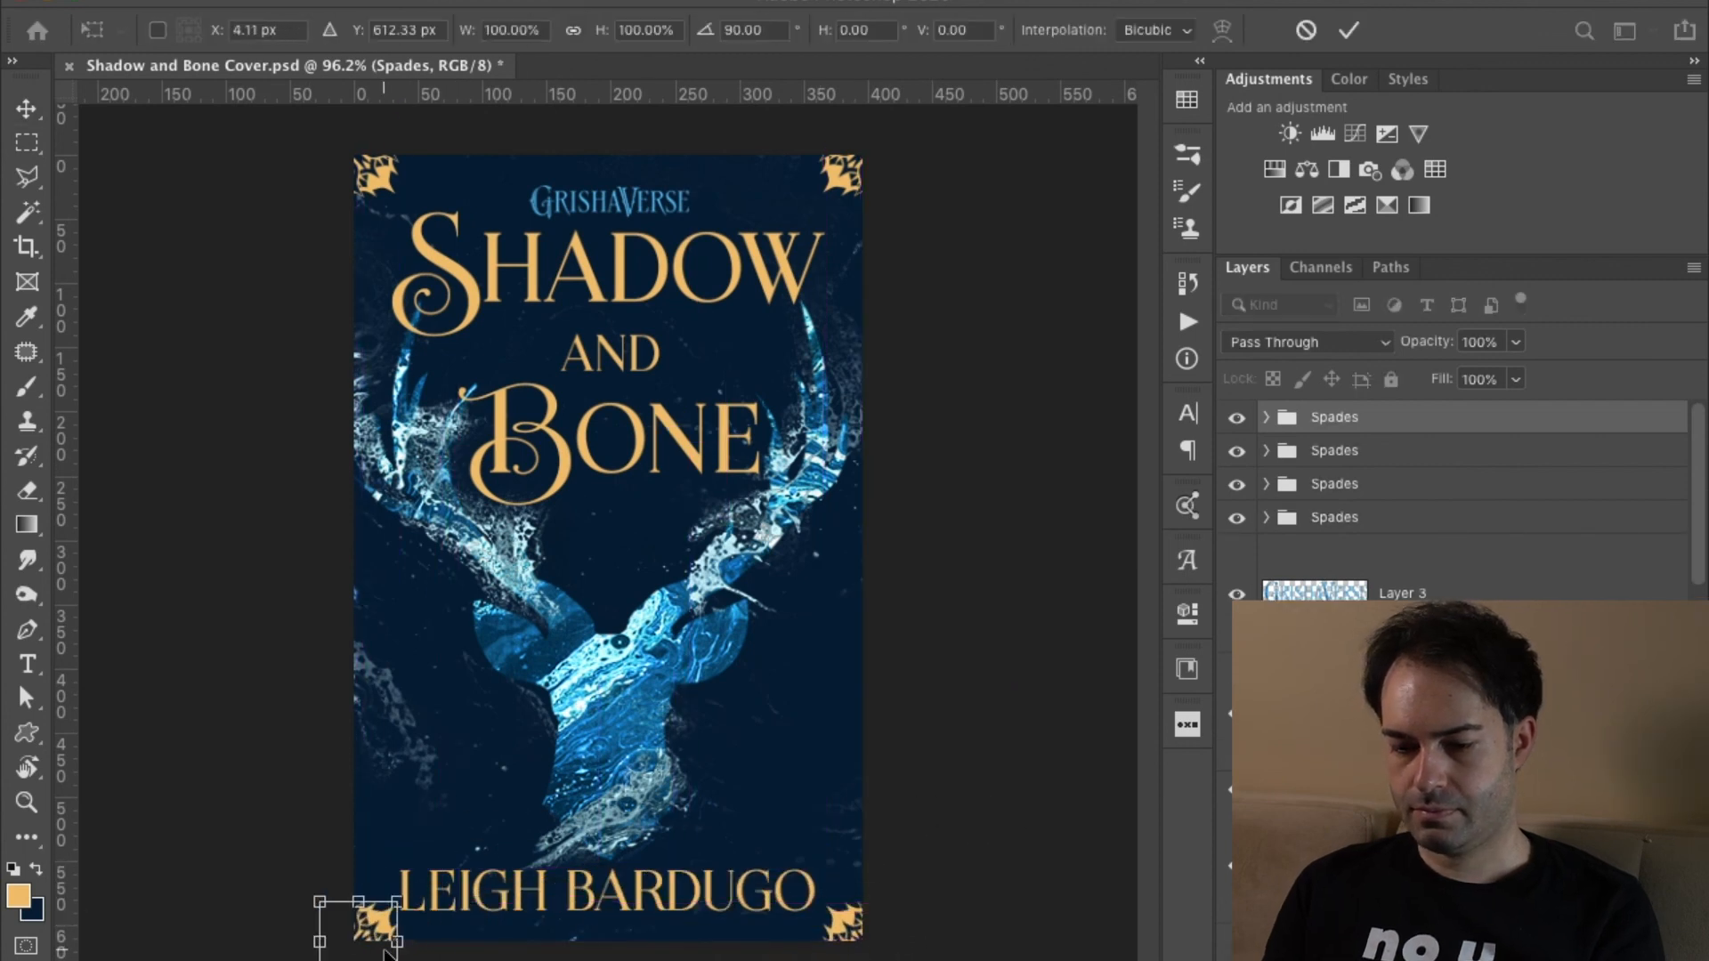
key("Return")
left_click(1343, 454)
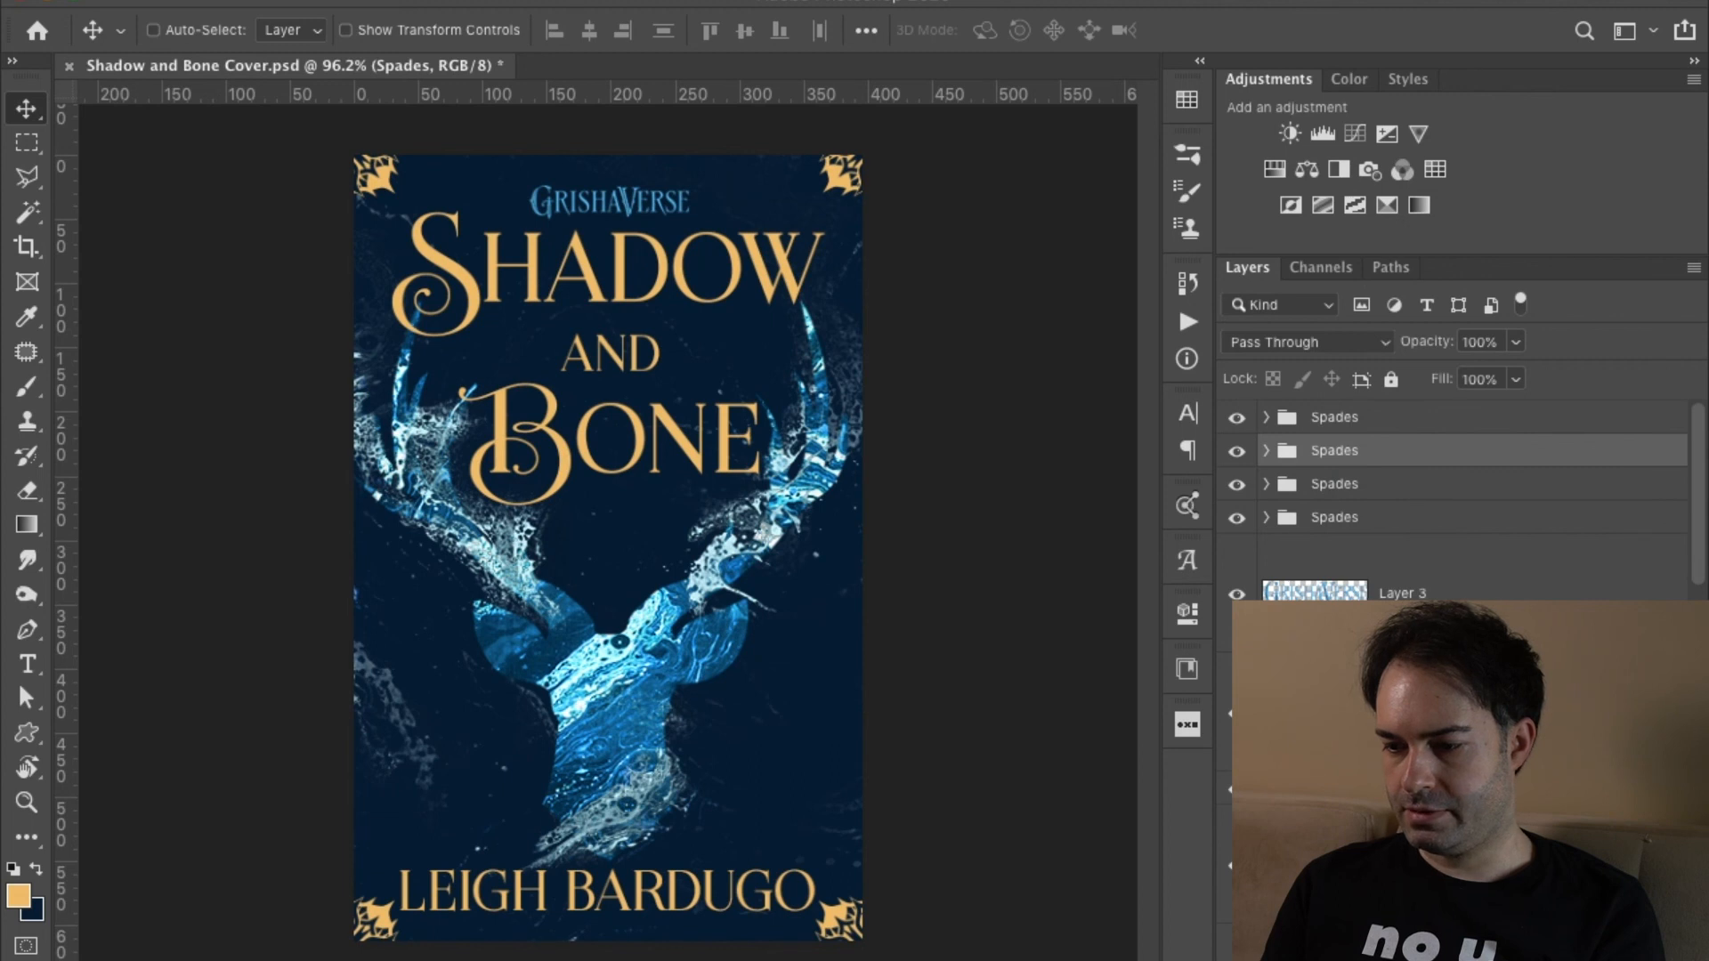
Select the Texture group's mask and review the title, texture and deer layers against the assembled cover.
left_click(1415, 717)
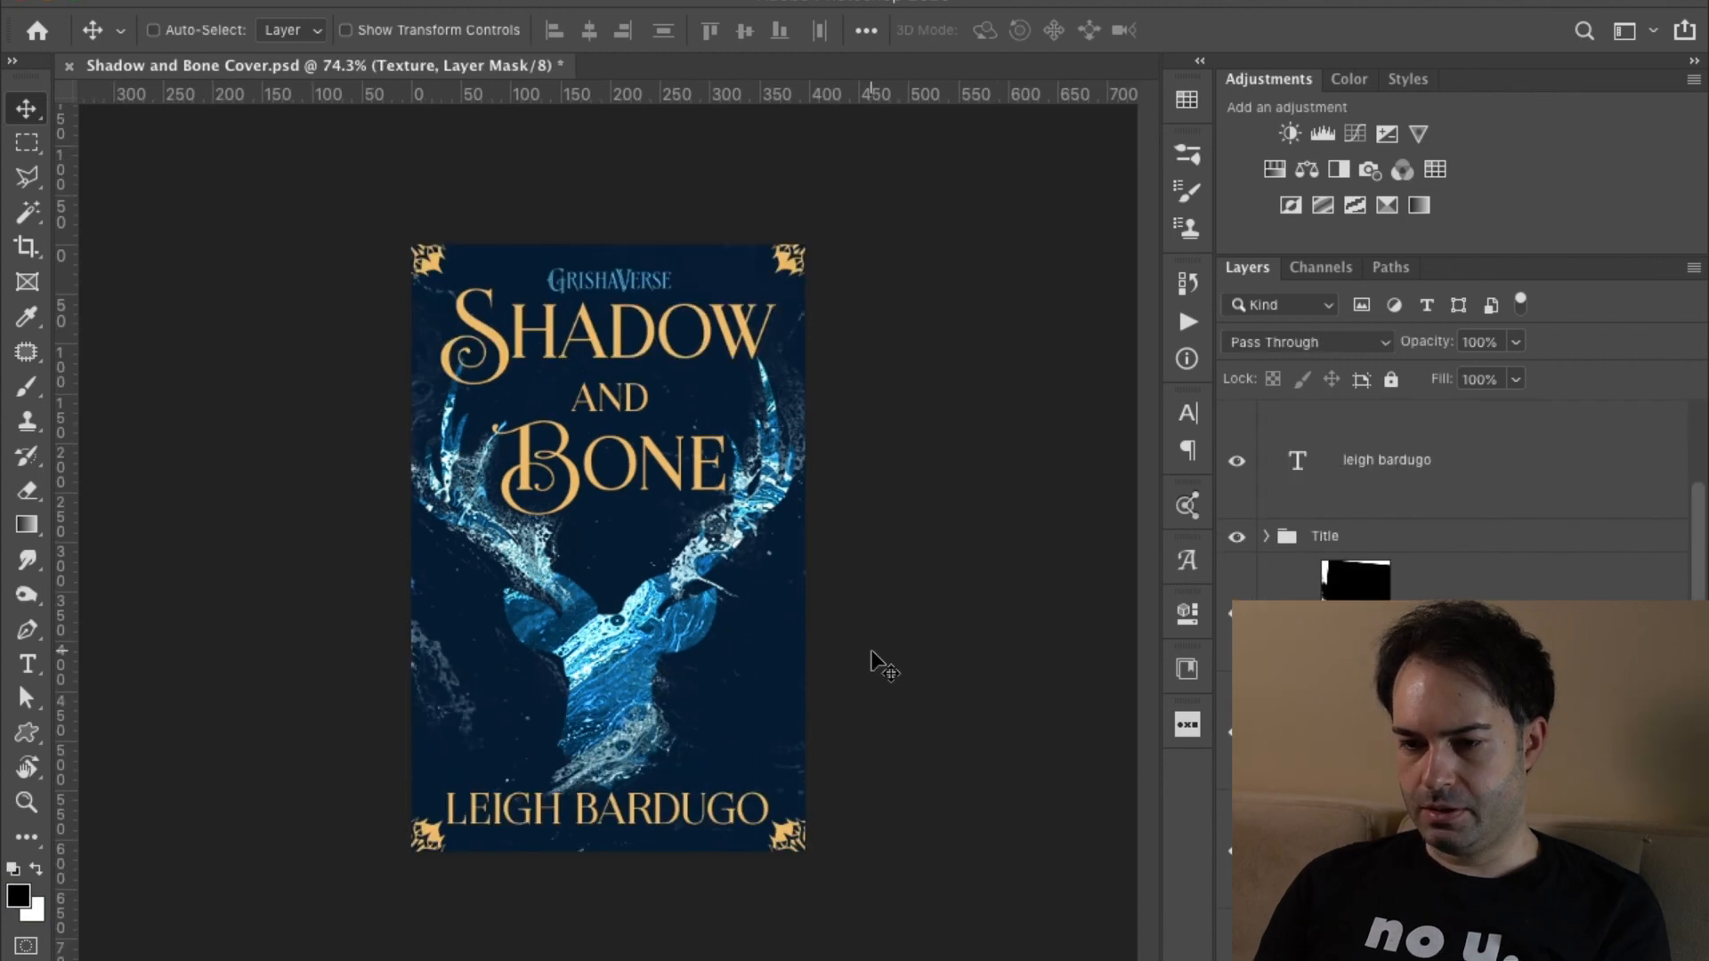
scroll(872, 658, "up", 3)
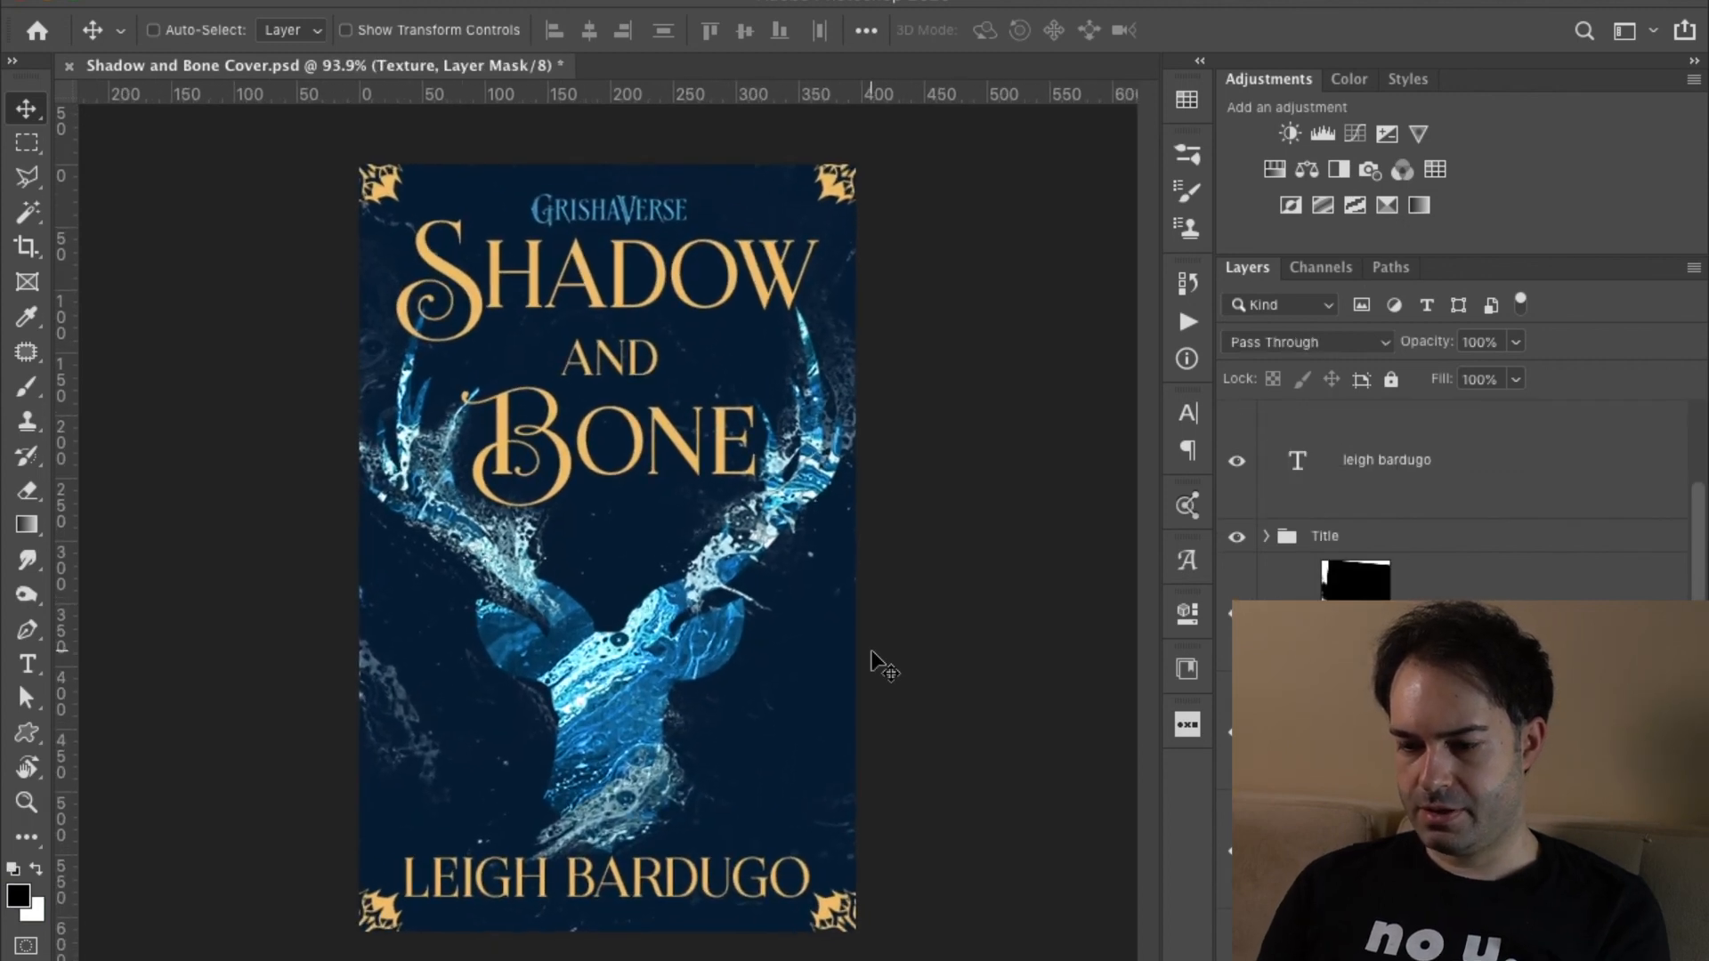
scroll(1460, 503, "down", 5)
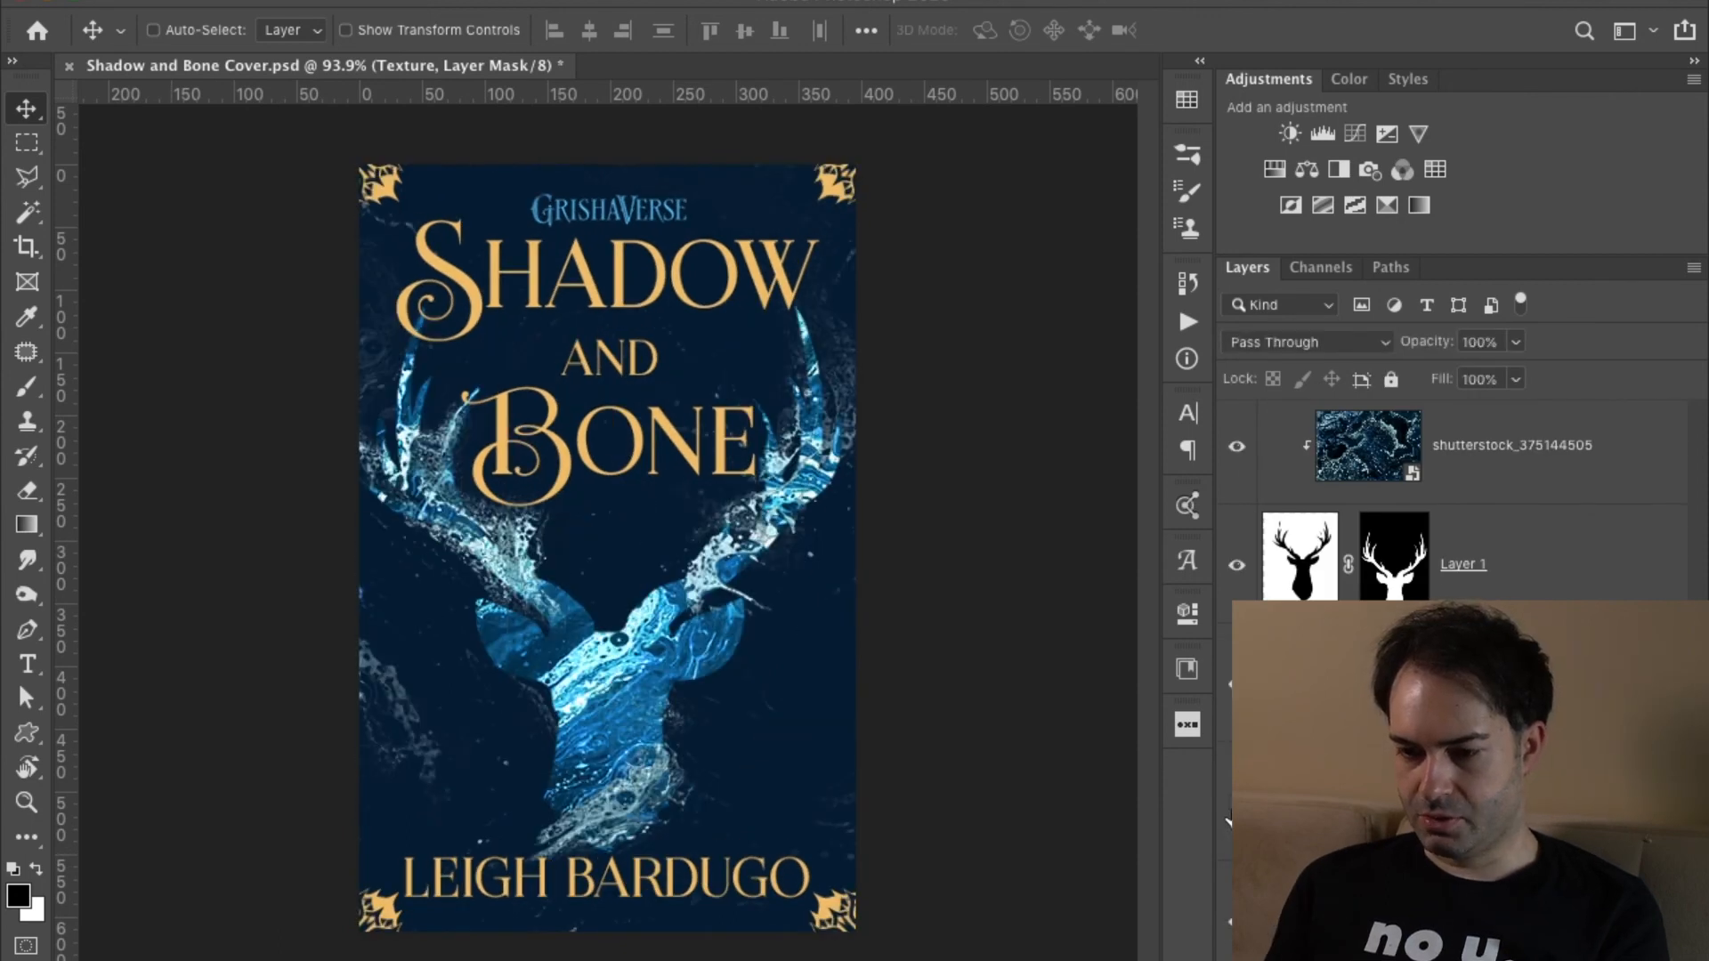
scroll(1301, 550, "up", 3)
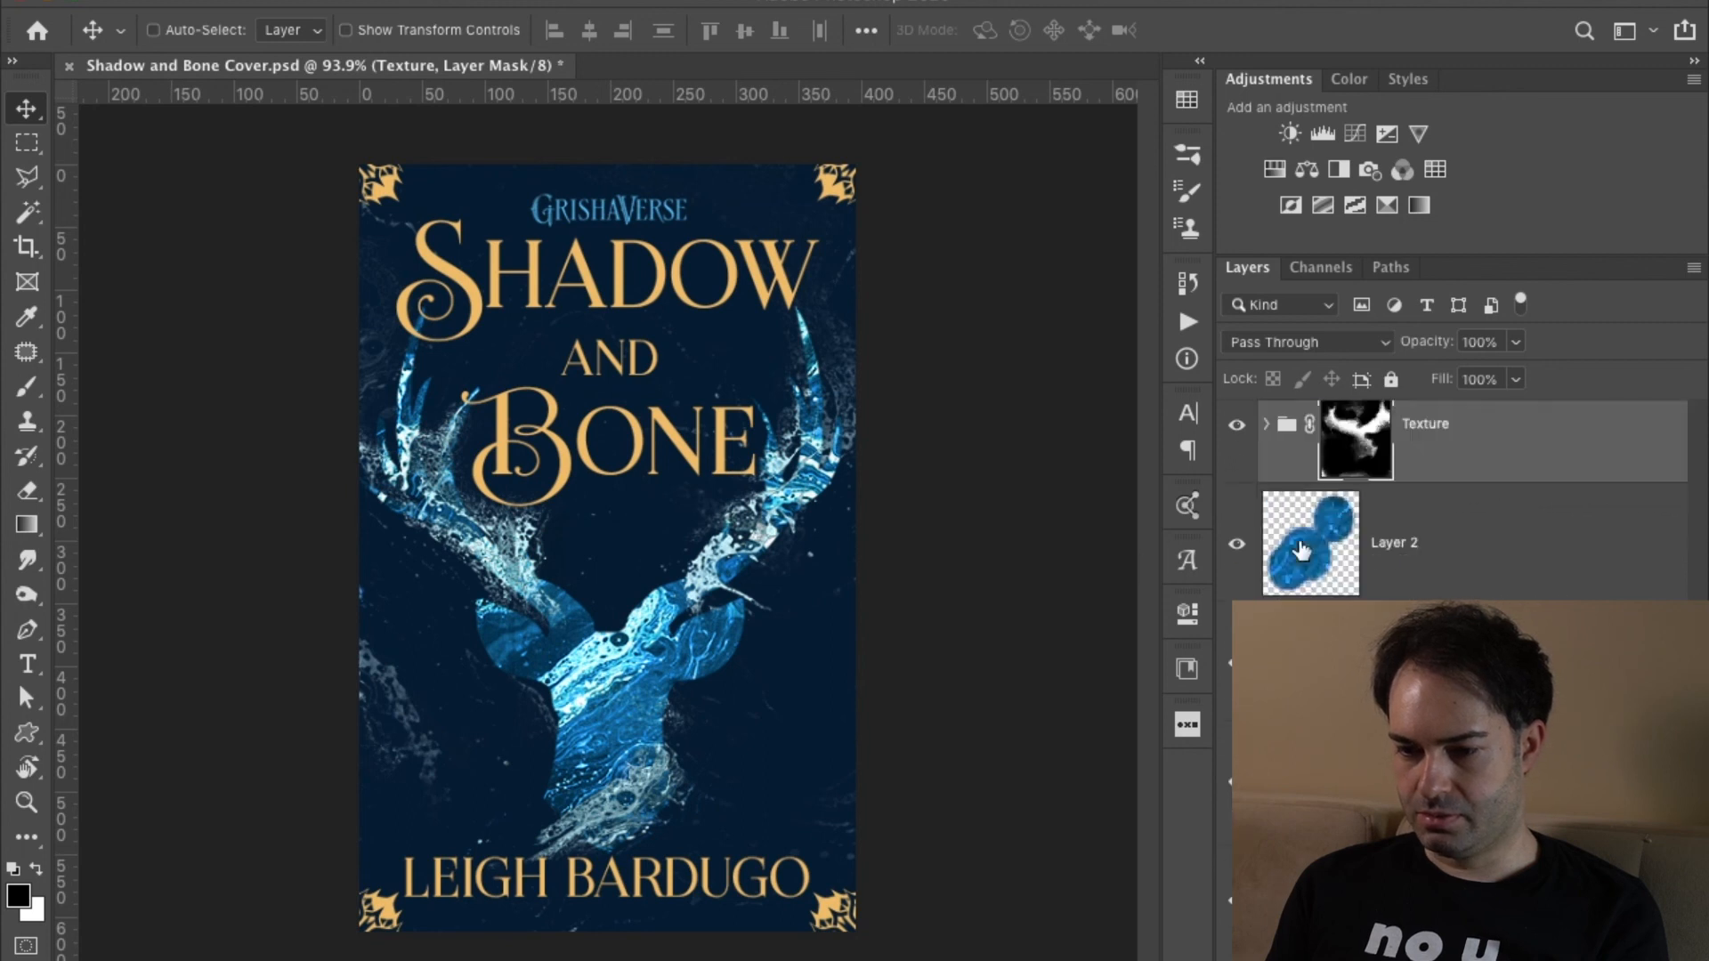
scroll(1301, 550, "up", 2)
key("b")
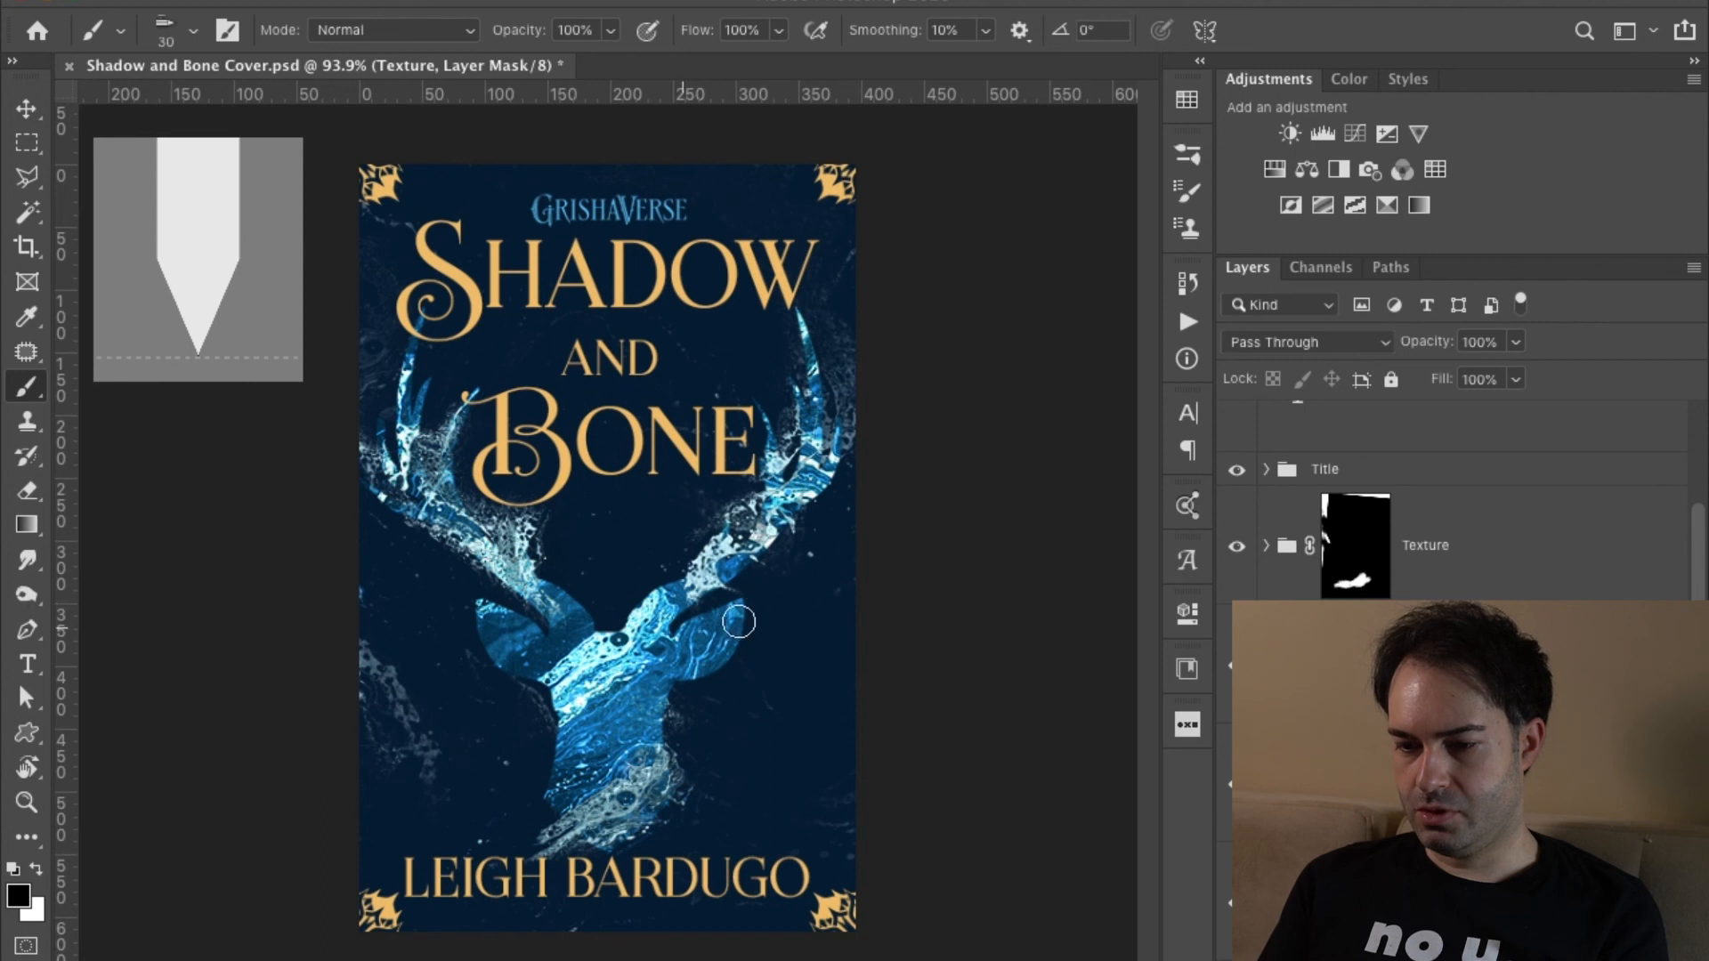
scroll(861, 786, "up", 2)
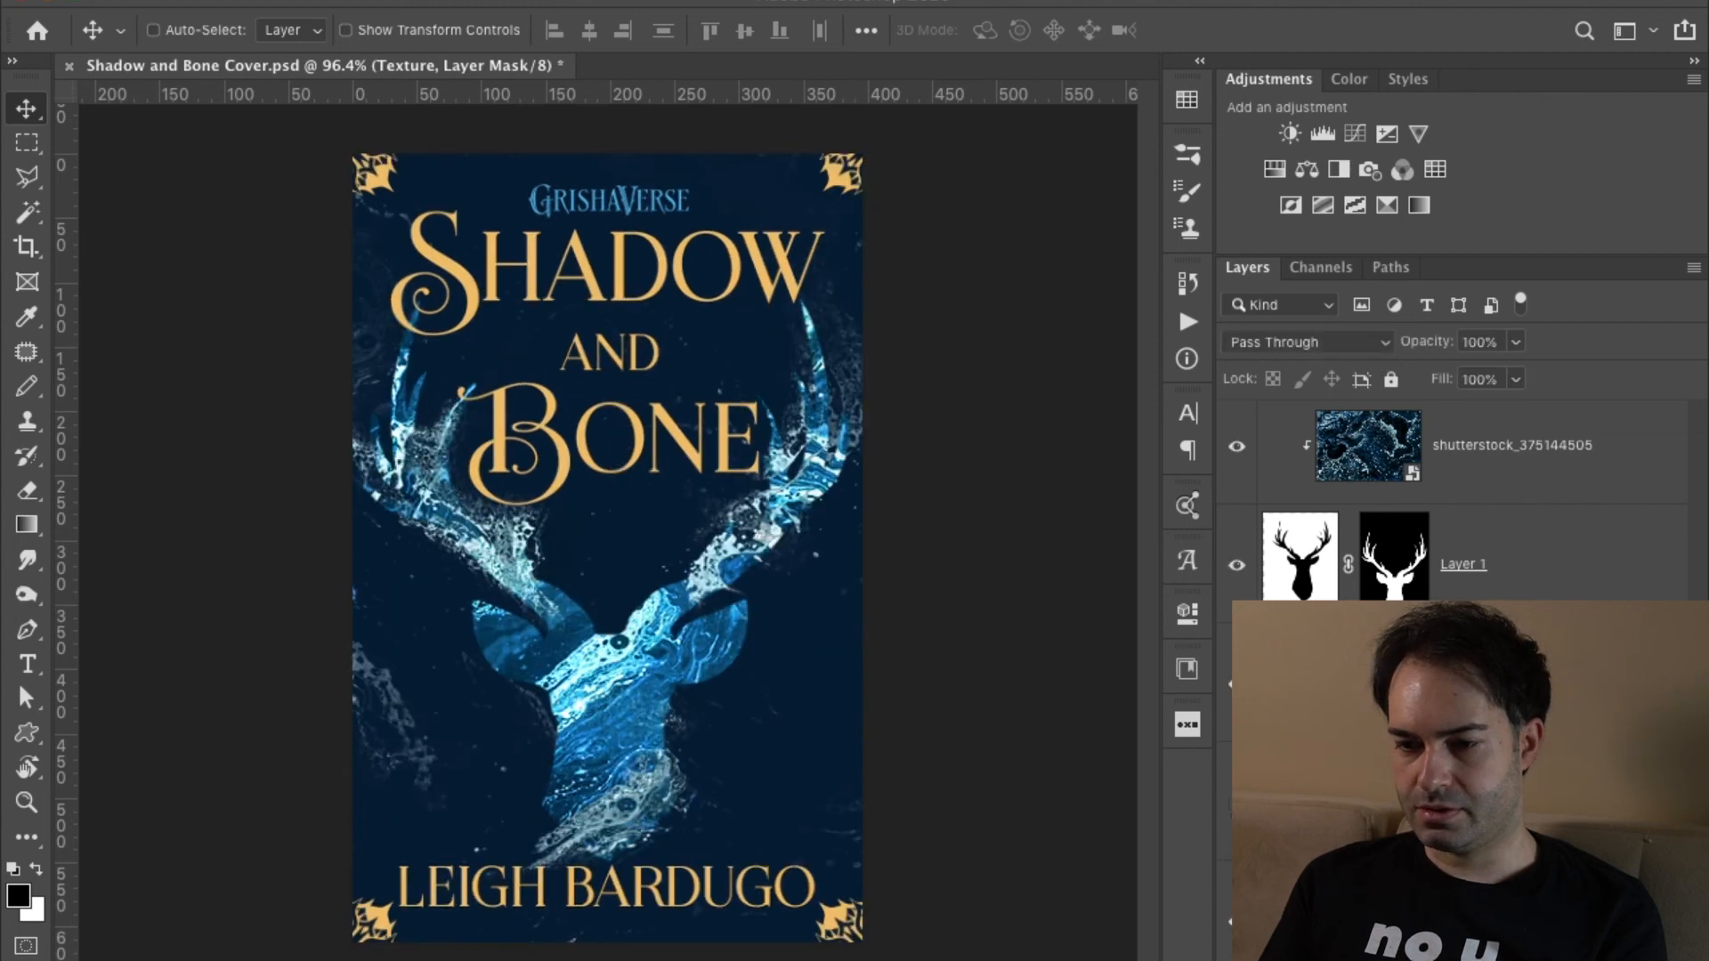
scroll(945, 661, "down", 2)
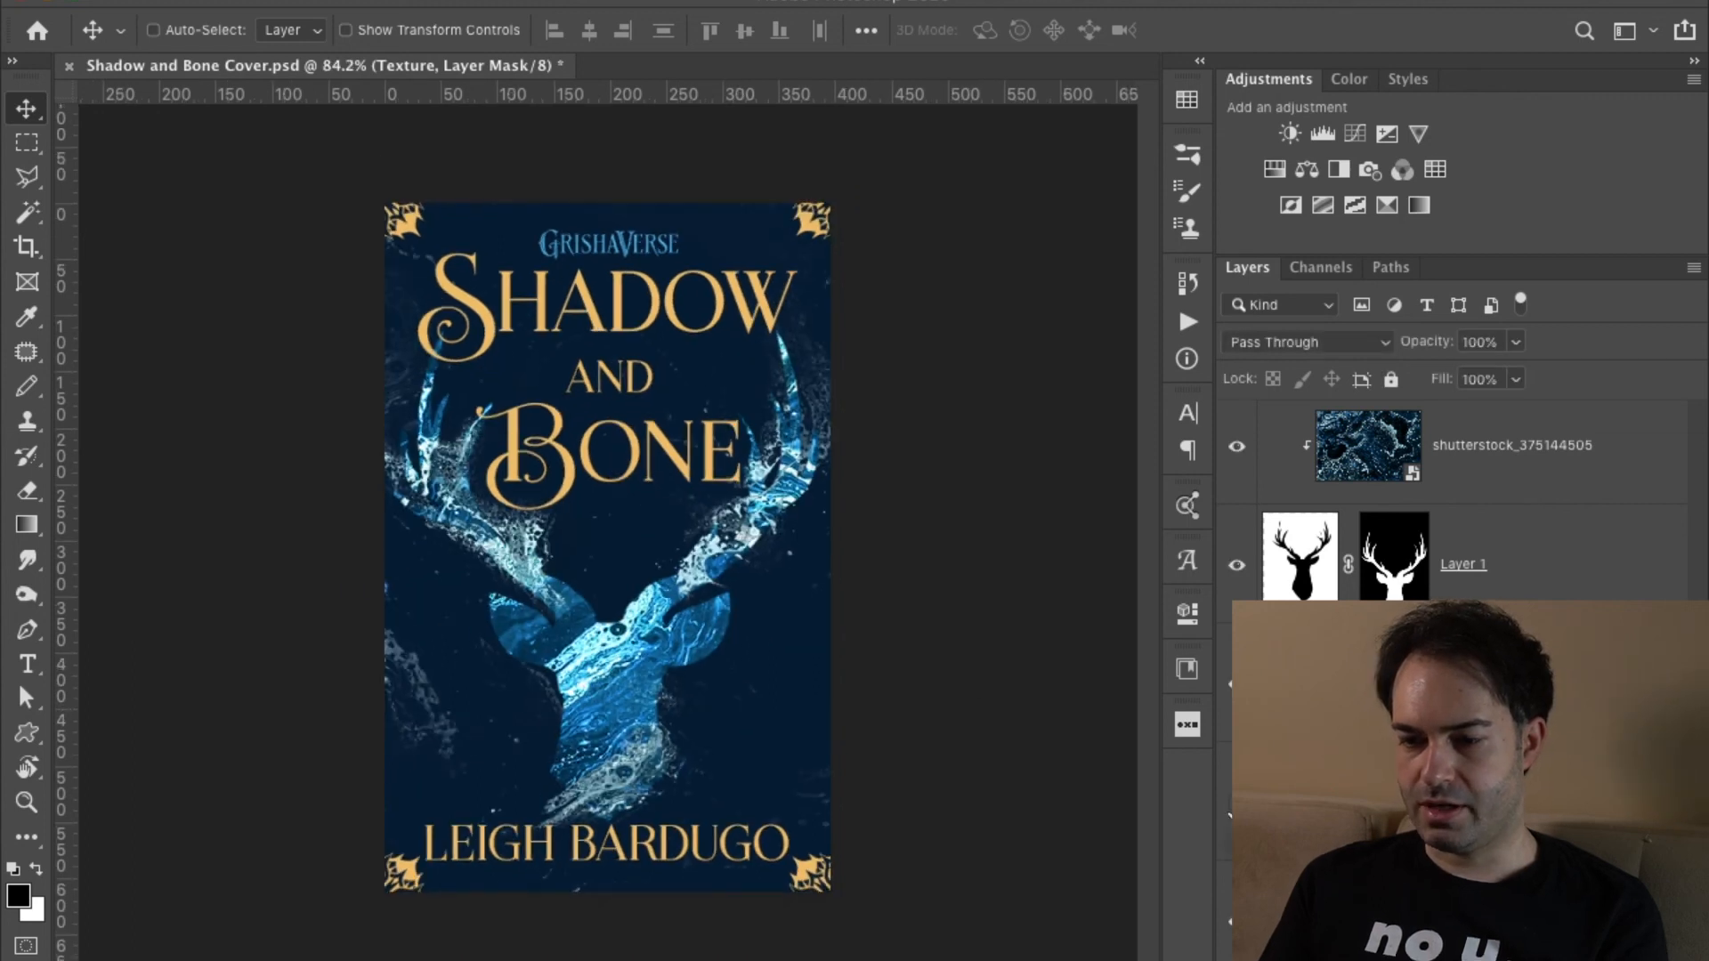